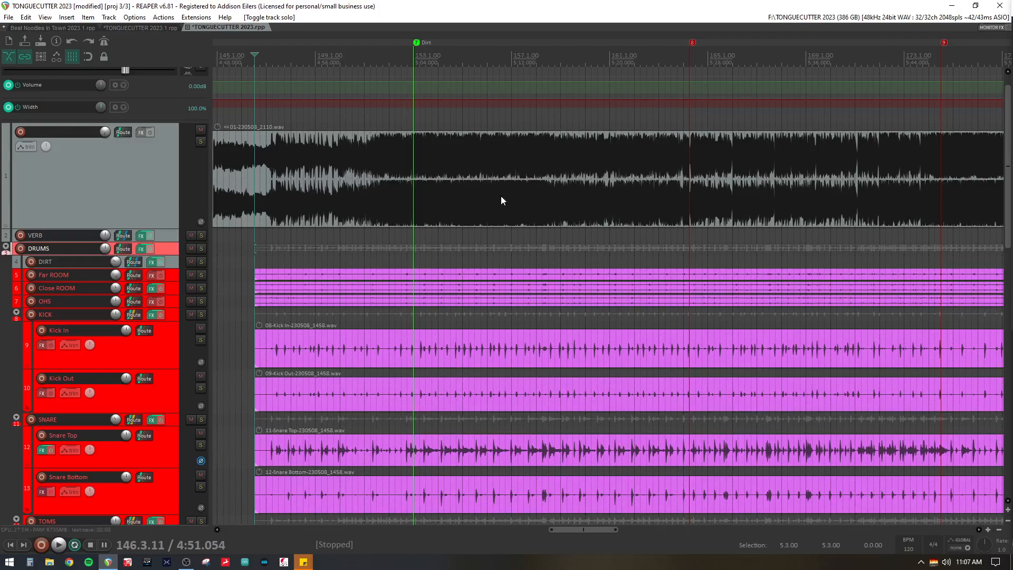
- Solo the DRUMS folder track and enlarge its track height
scroll(1008, 100, down, 5)
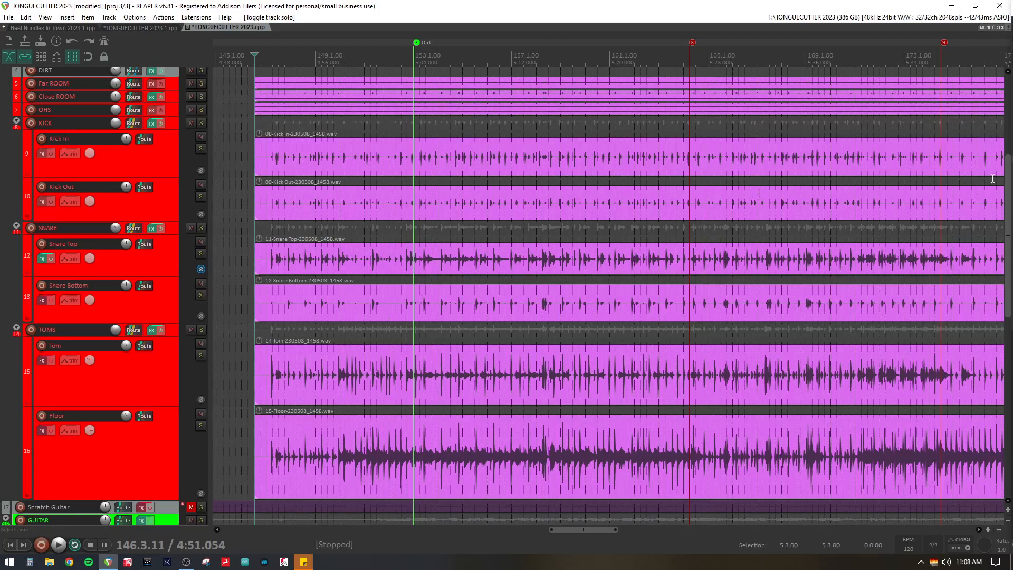
scroll(745, 192, up, 1)
scroll(745, 191, up, 1)
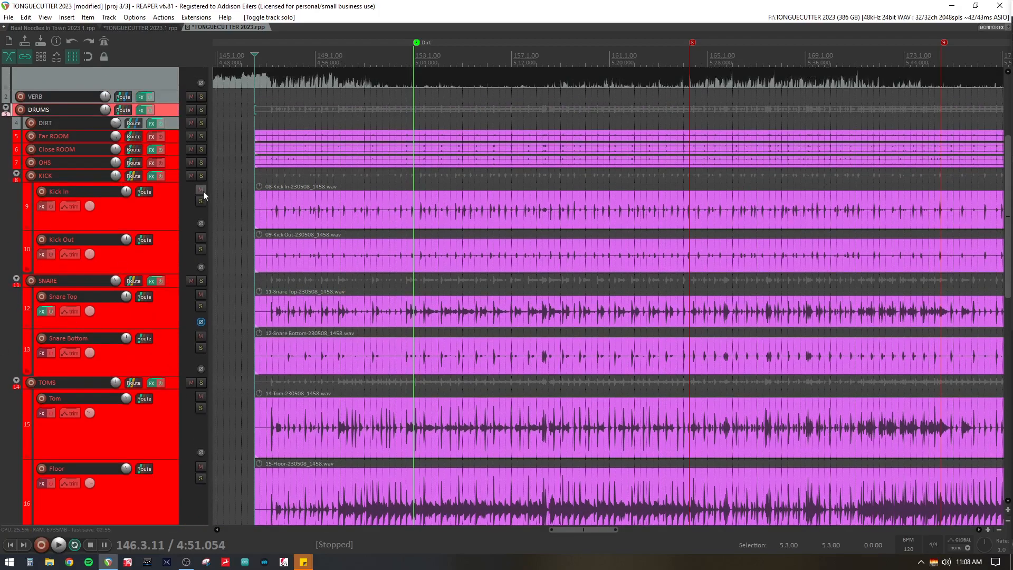
click(201, 110)
drag(172, 115, 178, 174)
- Review the SSL Fusion Violet EQ, Black Box HG-2 and SSL Native X-Comp settings in the DRUMS effect chain, and close it
click(143, 115)
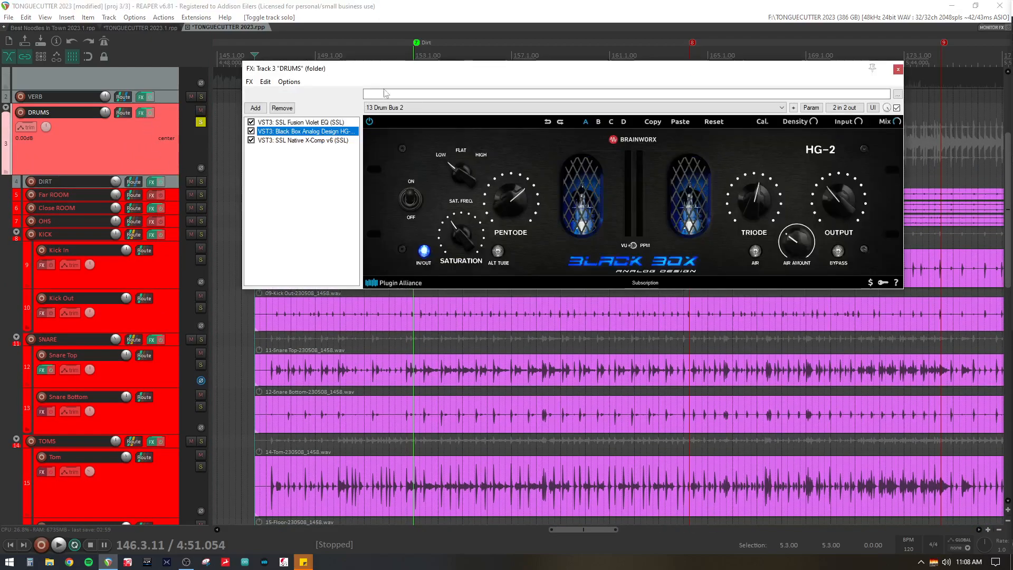
click(301, 122)
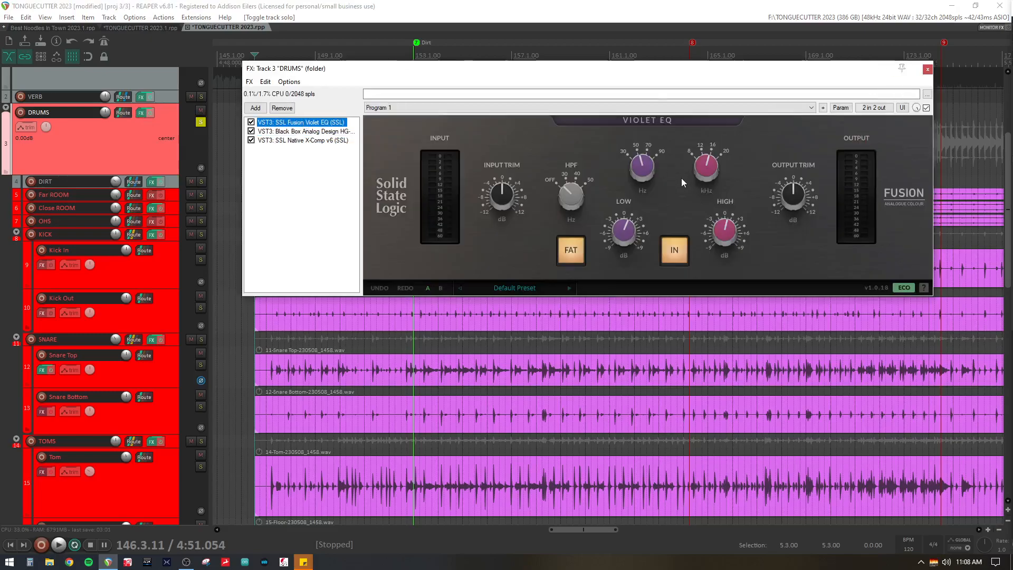
click(323, 132)
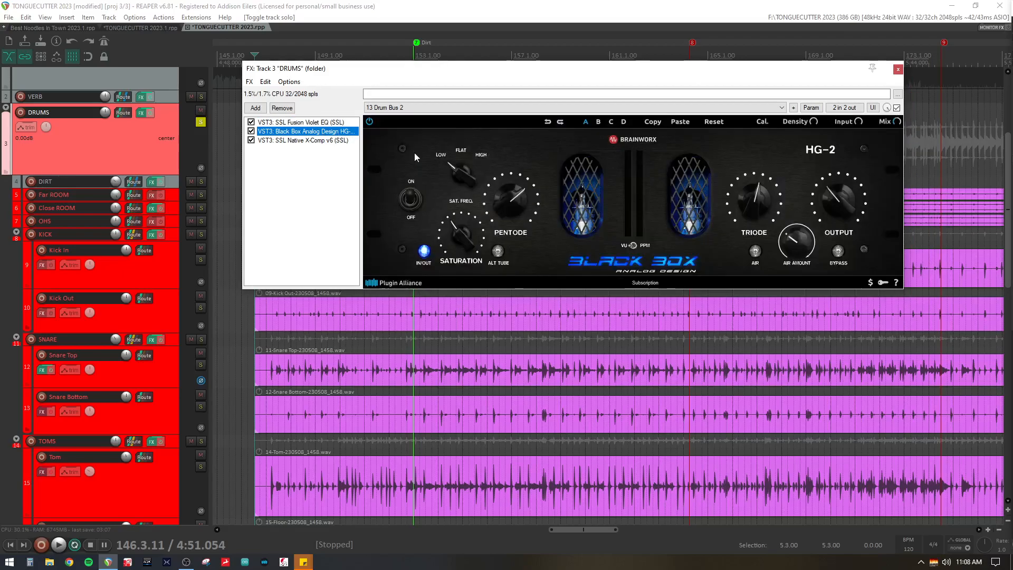
click(340, 141)
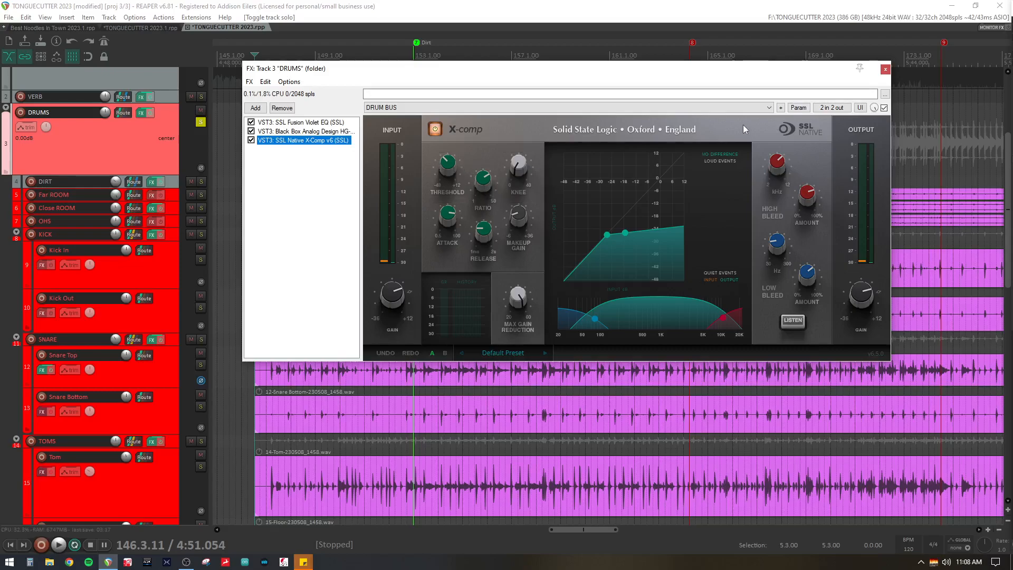
click(886, 69)
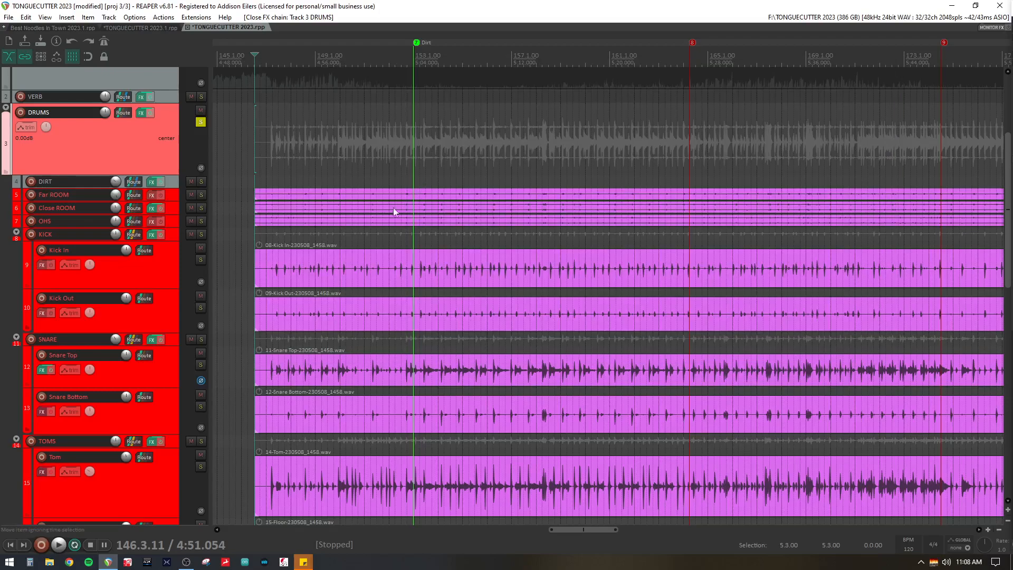
- Play the soloed drums from bar 147.1
scroll(386, 219, down, 2)
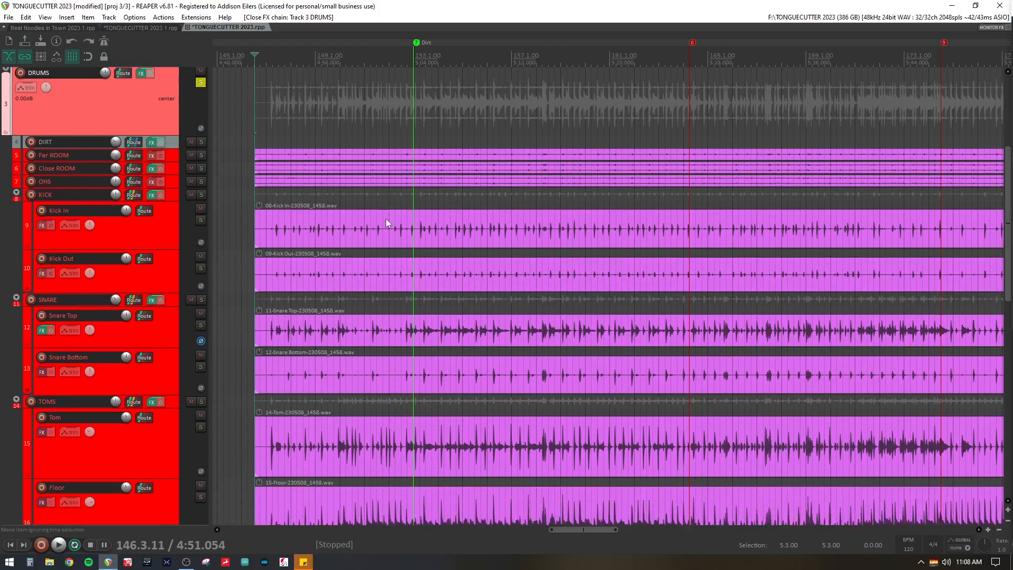
click(266, 113)
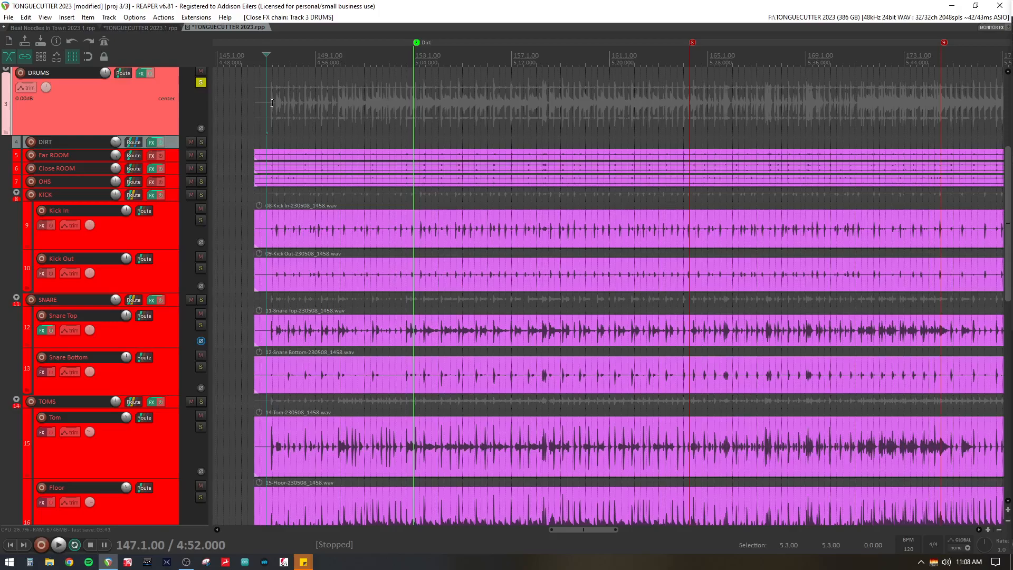
scroll(267, 122, down, 3)
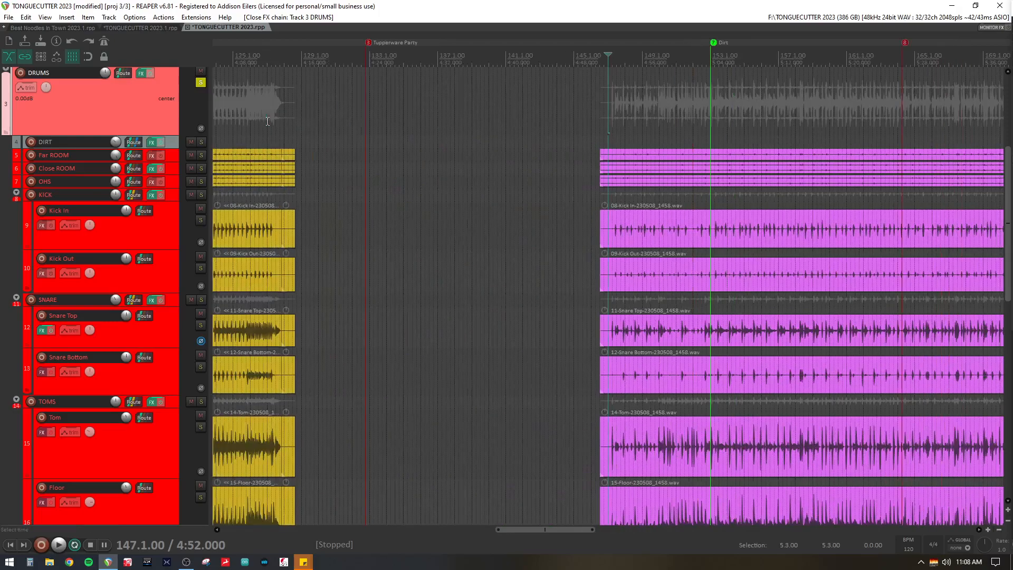
scroll(403, 82, up, 5)
key(Tab)
key(space)
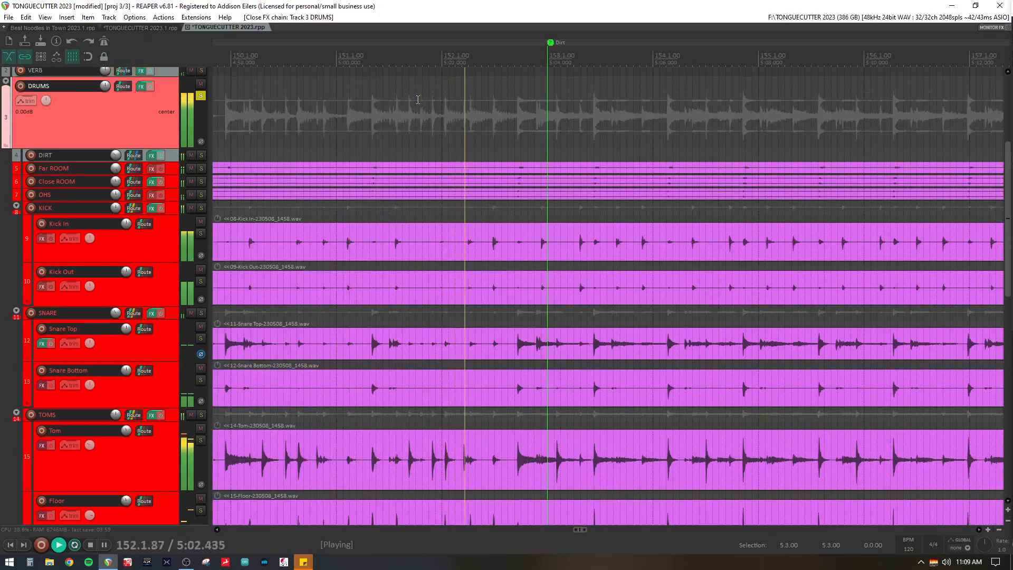
- Mute the VERB track during playback, stop the transport and save the project
scroll(417, 99, up, 3)
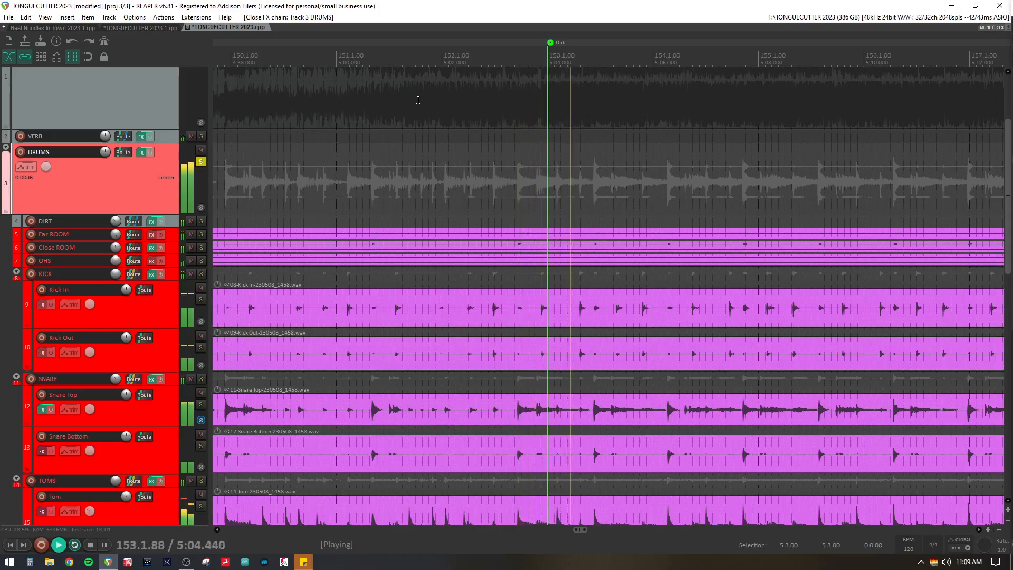
click(191, 137)
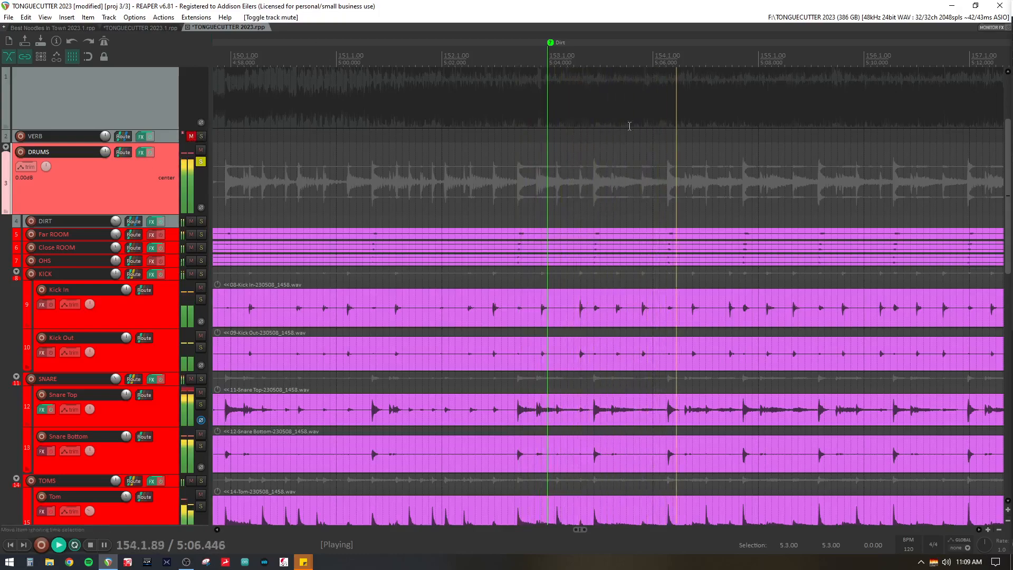
drag(1007, 139, 1007, 194)
scroll(882, 215, down, 6)
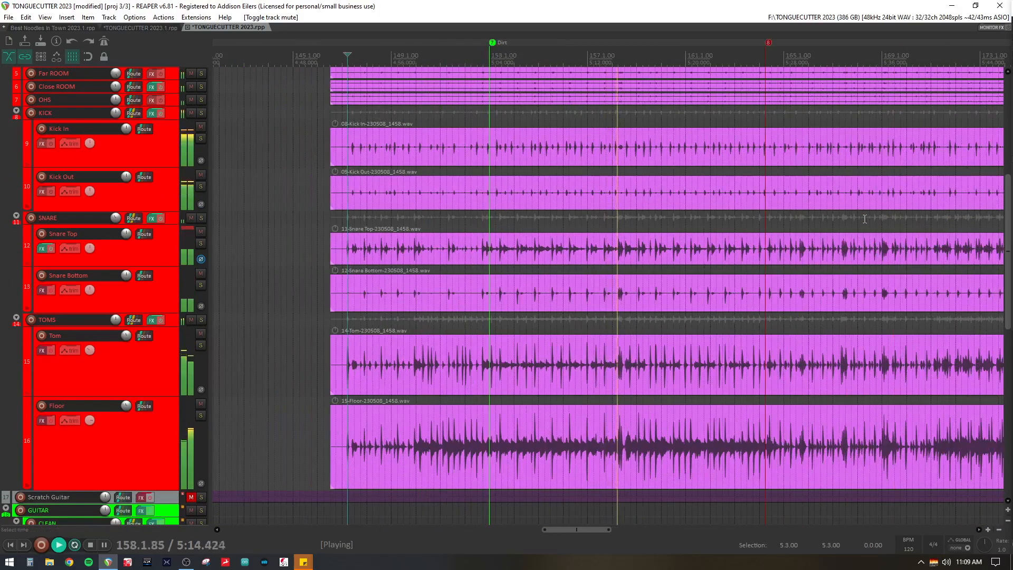
key(space)
key(ctrl+s)
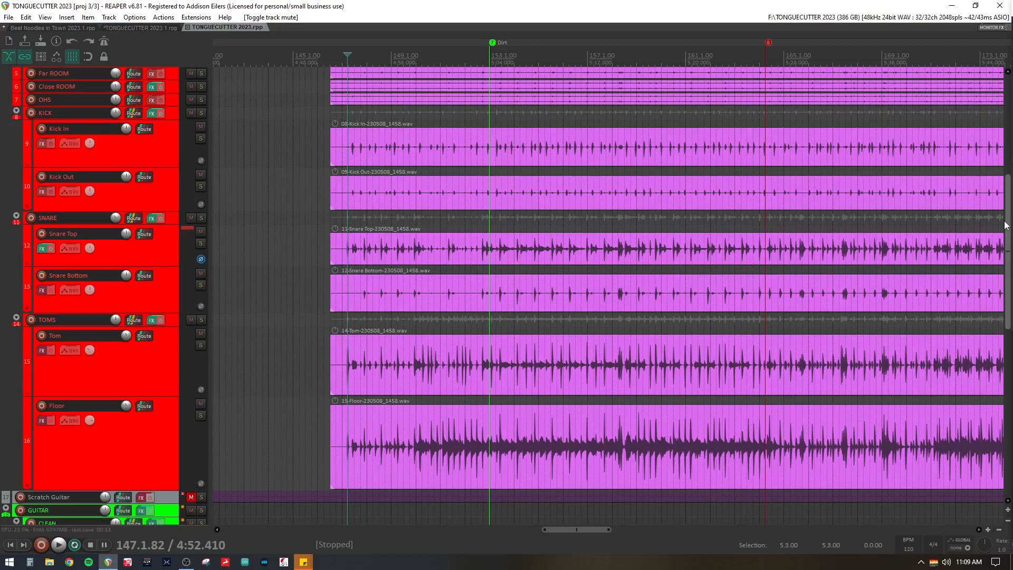
- Enlarge the OHS track within the drum folder and solo it
scroll(1005, 226, up, 3)
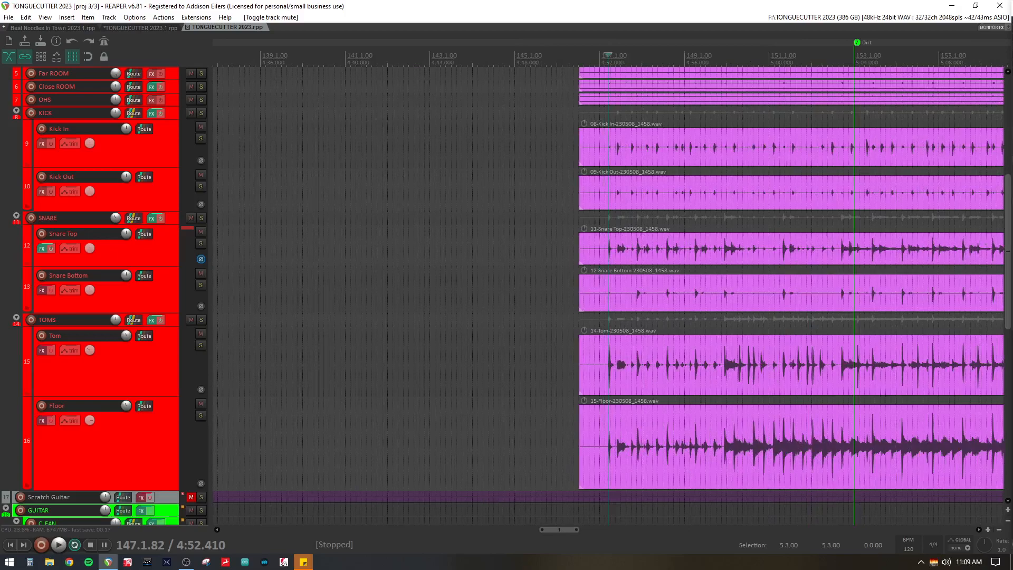
scroll(1007, 192, up, 3)
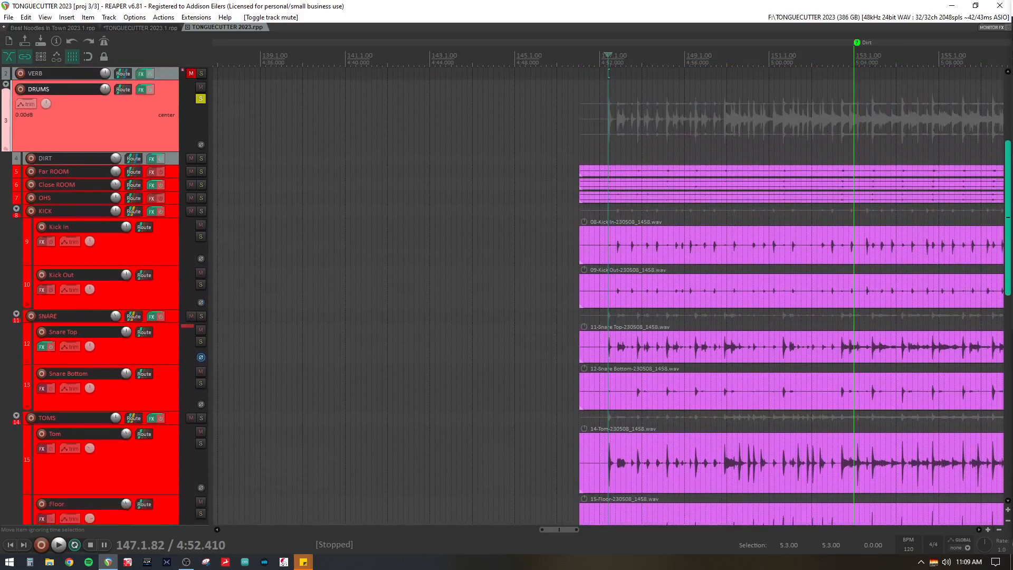
scroll(659, 194, down, 1)
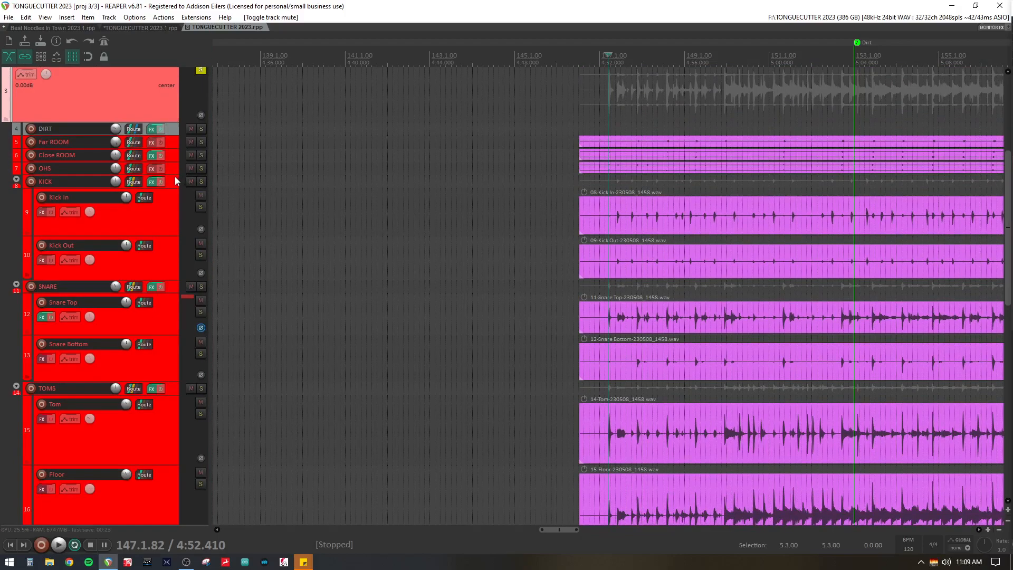
drag(172, 182, 172, 233)
click(201, 181)
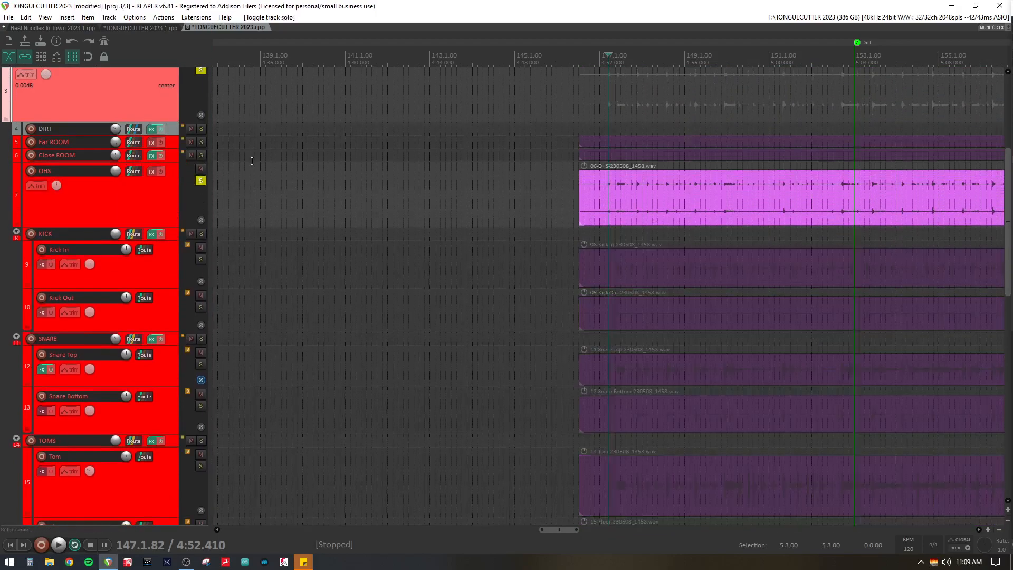
- Listen to the soloed overheads, moving playback ahead to the Dirt marker at bar 153
key(space)
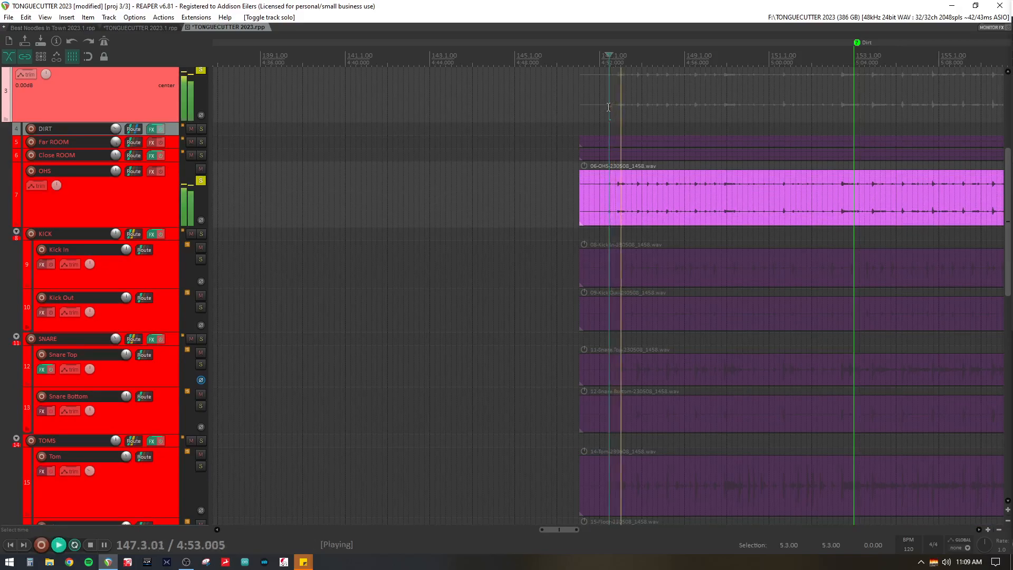
scroll(812, 157, down, 5)
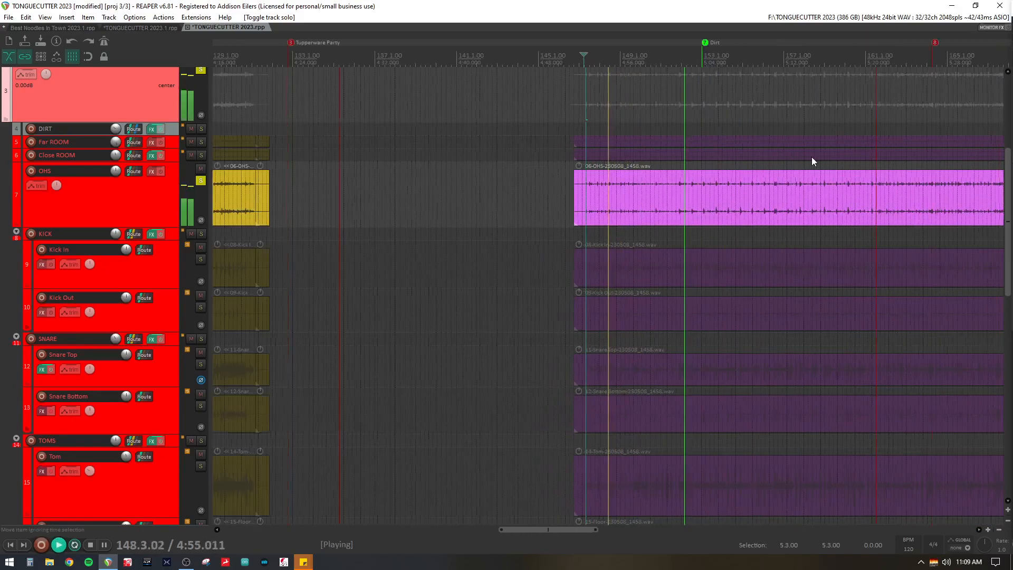
click(690, 106)
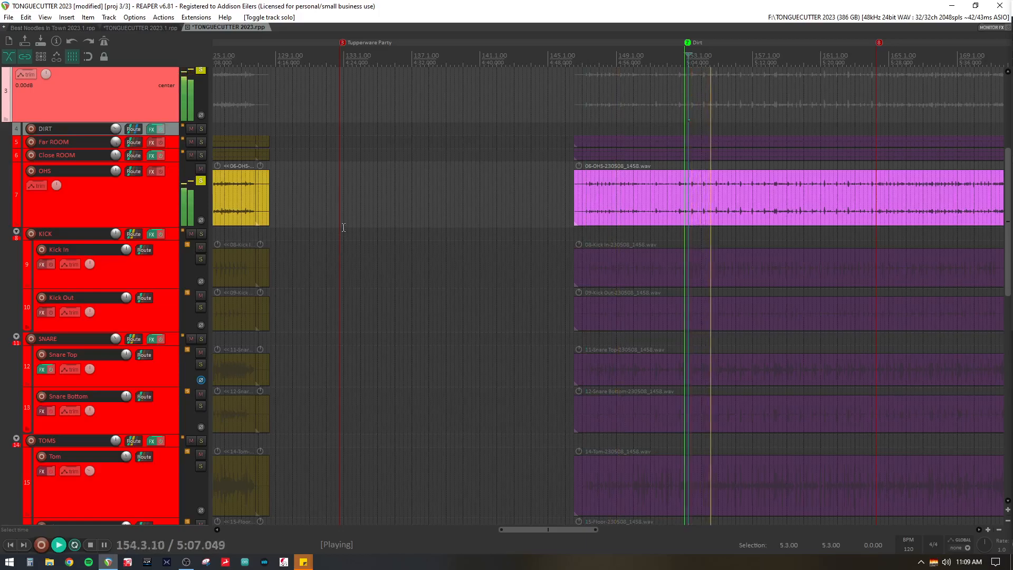
- Stop playback and switch the solo from the OHS track to the KICK folder
click(201, 182)
key(space)
click(201, 233)
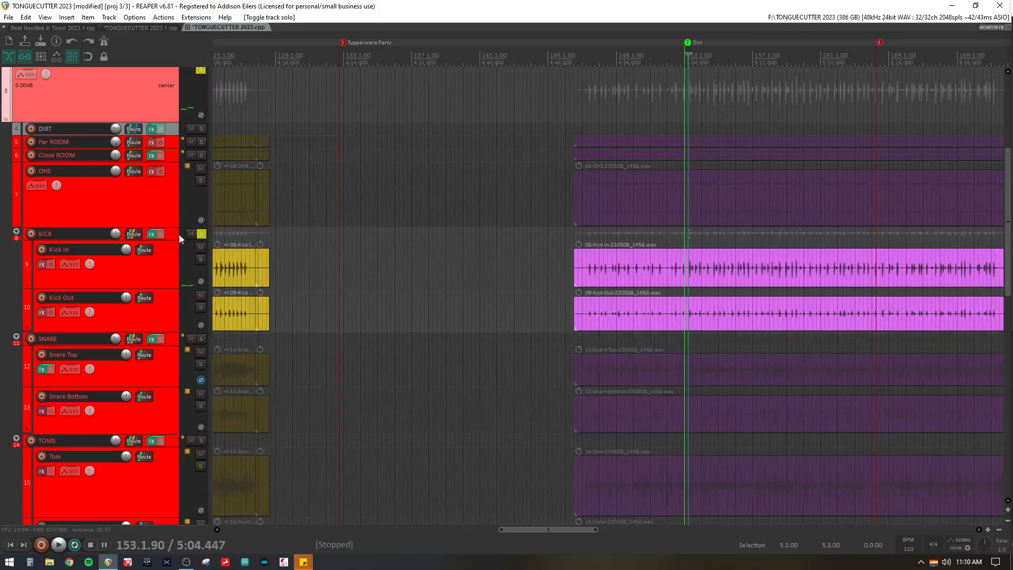
- Review the Looptrotter SA2RATE2 and Kiive Xtressor settings in the KICK effect chain, and close it
click(152, 234)
click(103, 91)
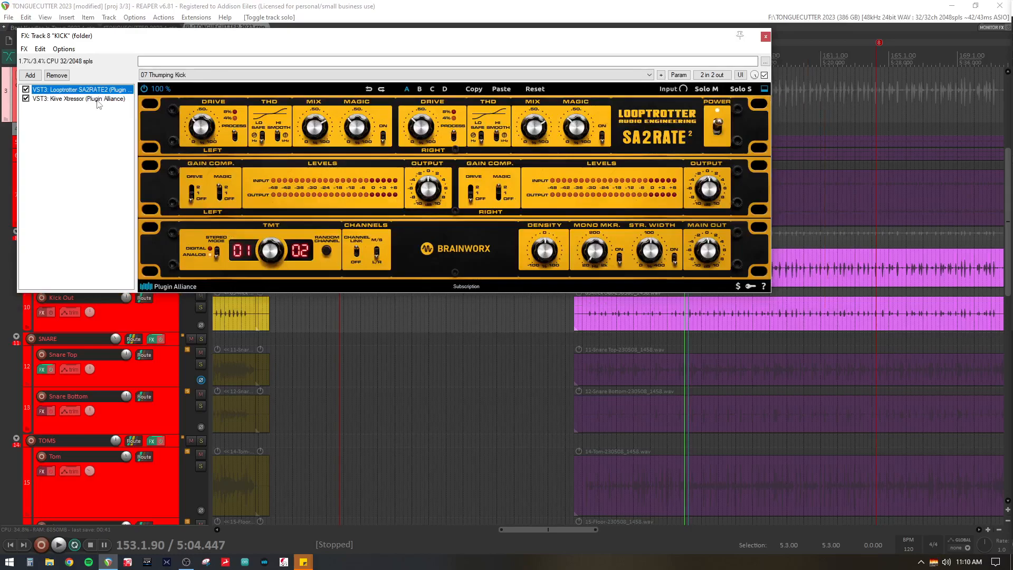
click(98, 99)
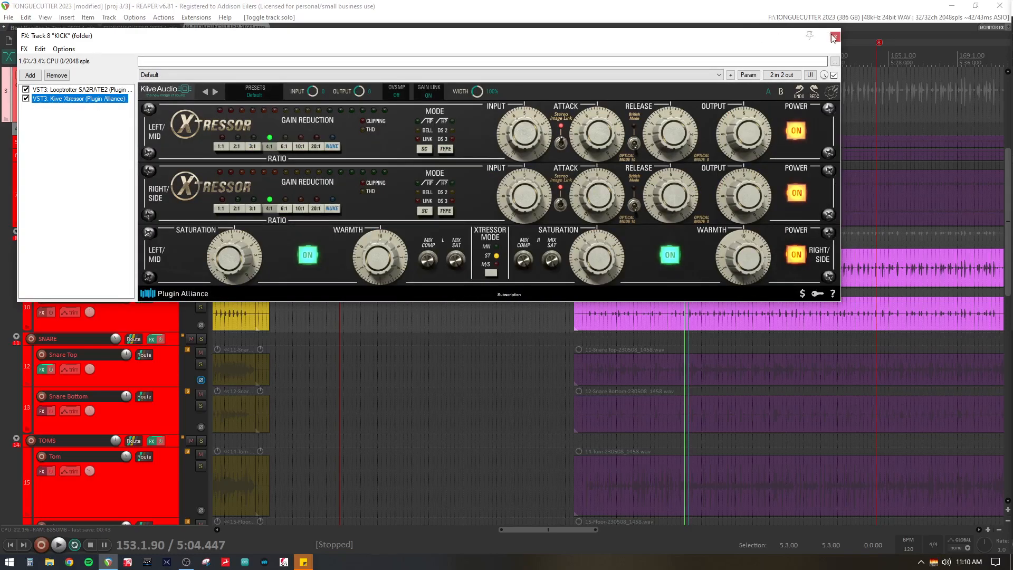
click(834, 37)
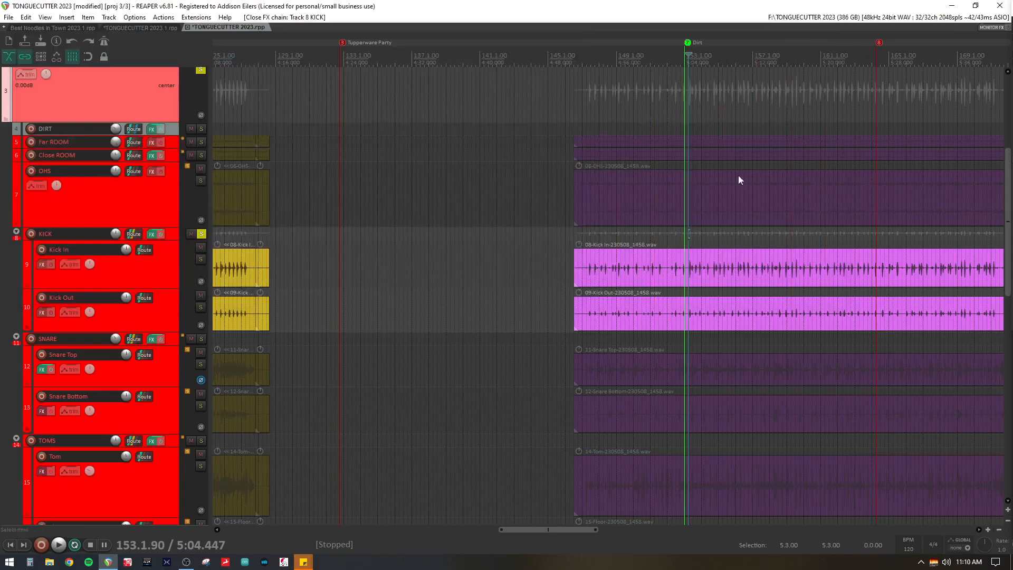
- Play the soloed kick from bar 147, comparing it with the KICK folder's effects bypassed and enabled
click(583, 234)
key(space)
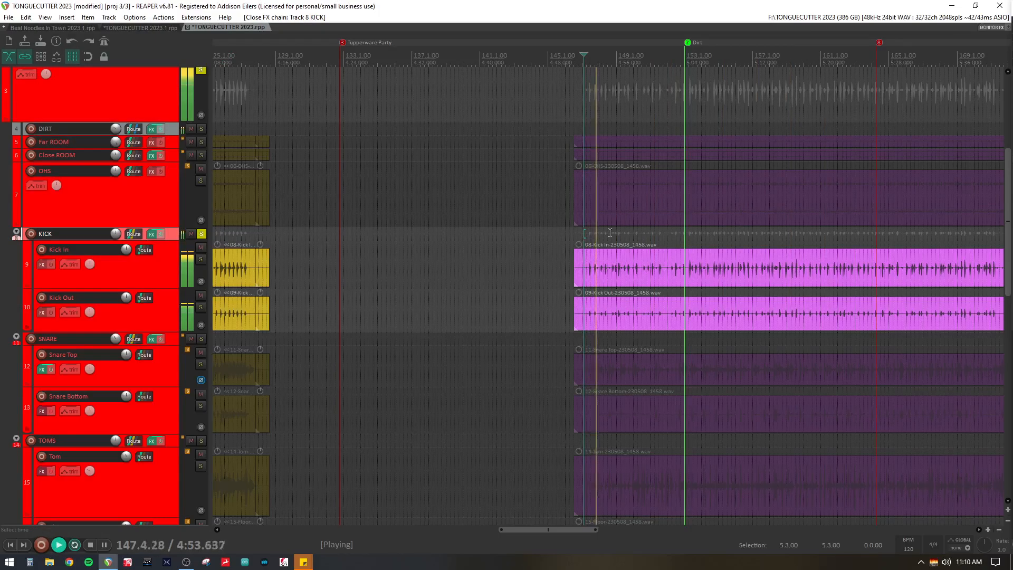
click(160, 234)
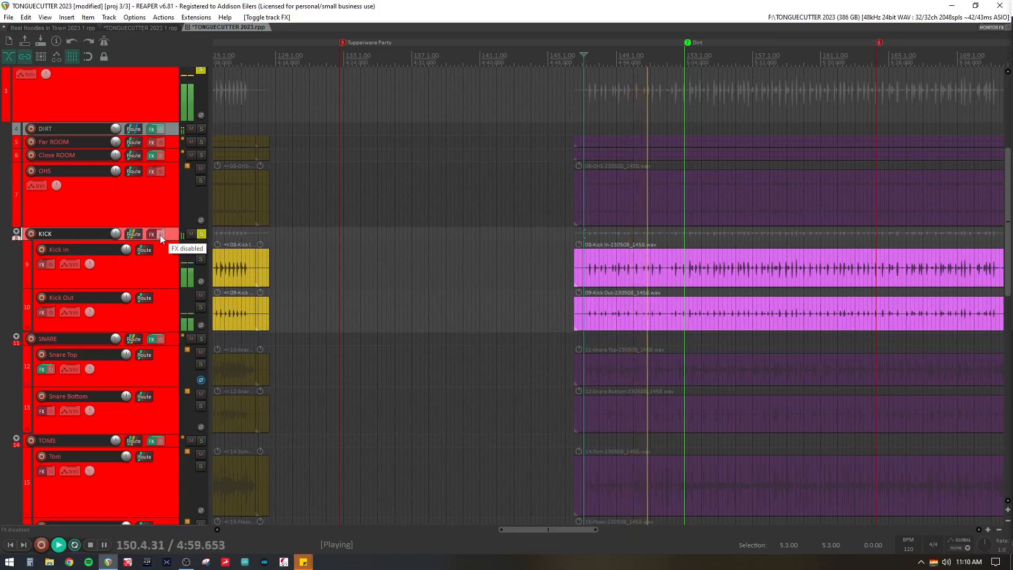
click(160, 234)
key(space)
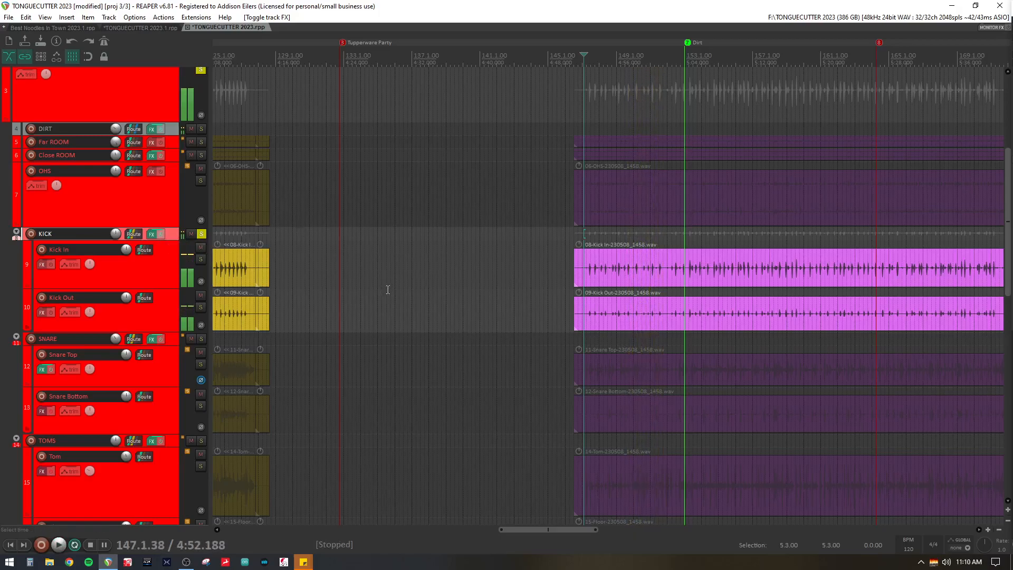
- Switch the solo from the KICK folder to the SNARE folder
scroll(387, 290, down, 2)
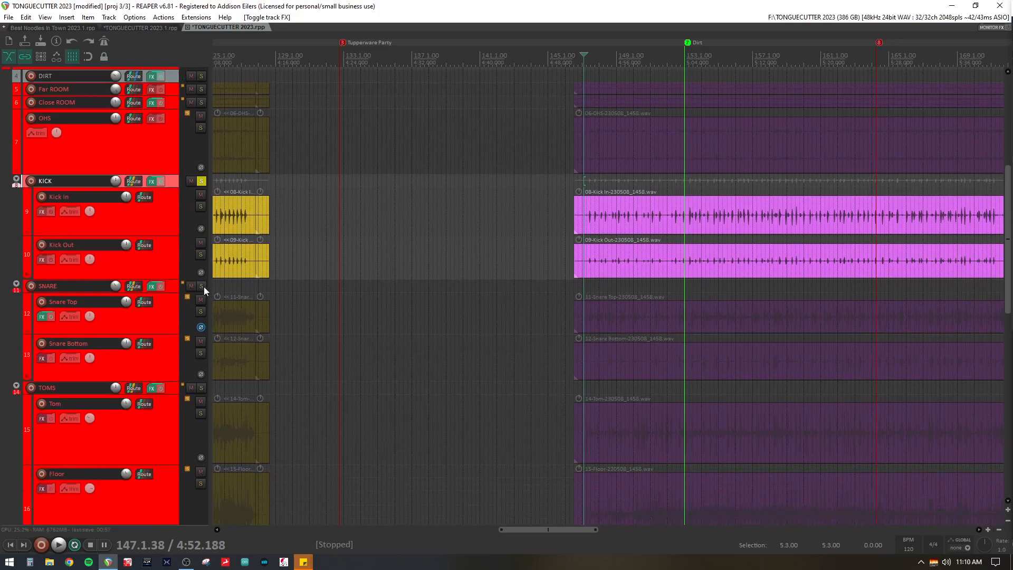
click(202, 285)
click(201, 181)
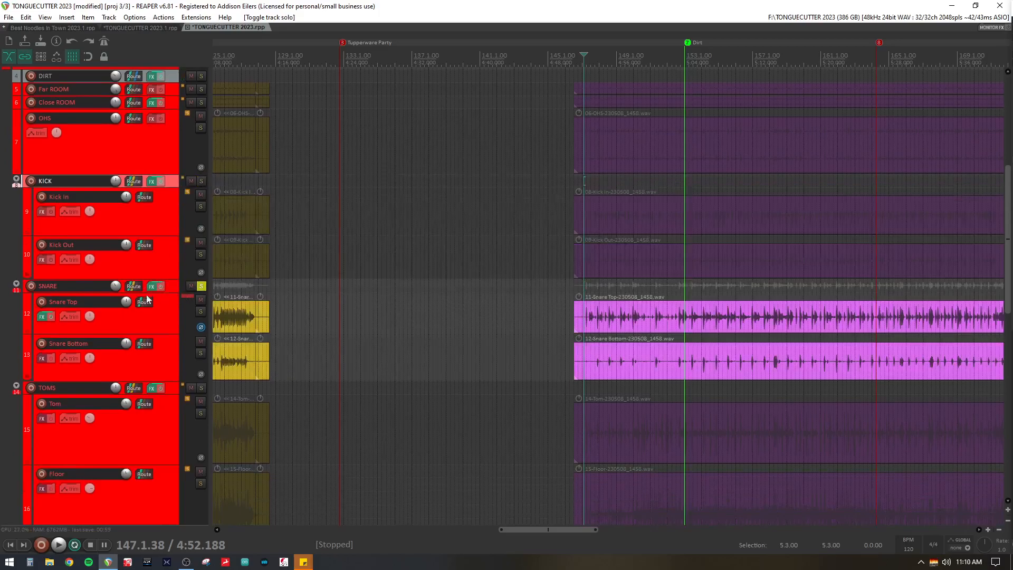
- Play the soloed snare with the Snare Top effects bypassed, re-enabling them during playback to compare
click(52, 315)
key(space)
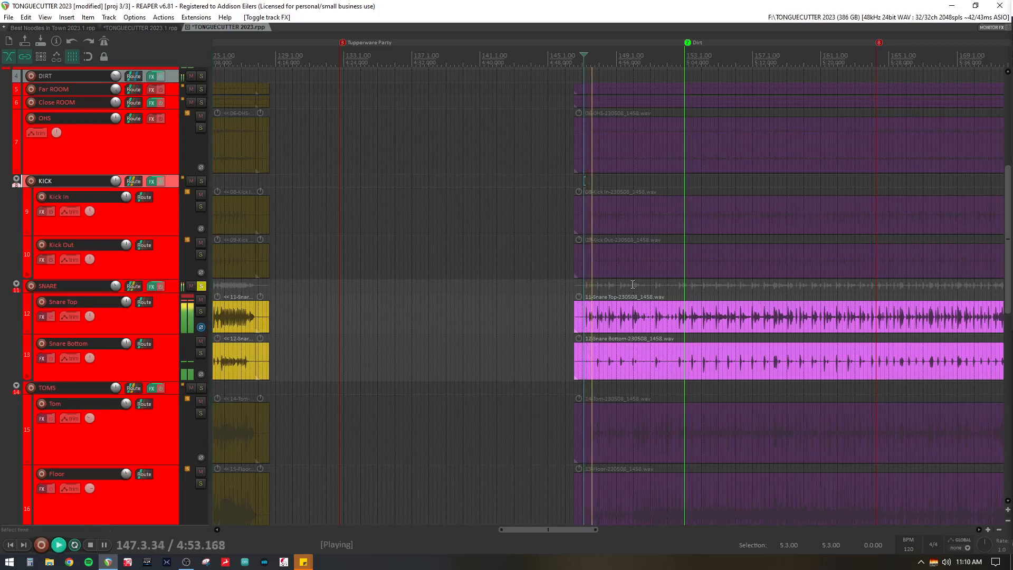
click(51, 317)
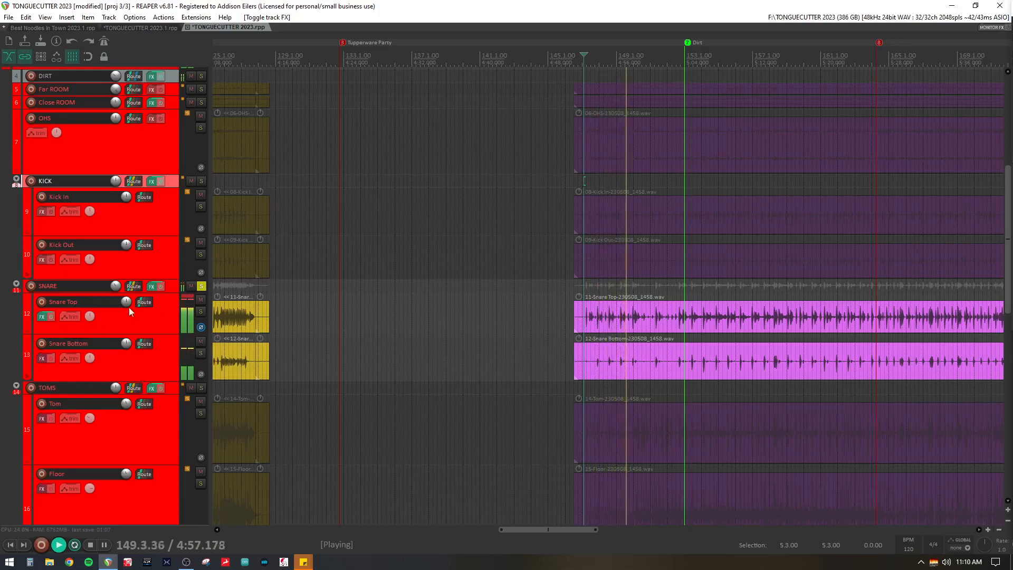
- Review the Lindell 254E, SSLComp Mono and Sie-Q settings in the SNARE folder's effect chain during playback, and close it
click(153, 286)
drag(228, 36, 321, 48)
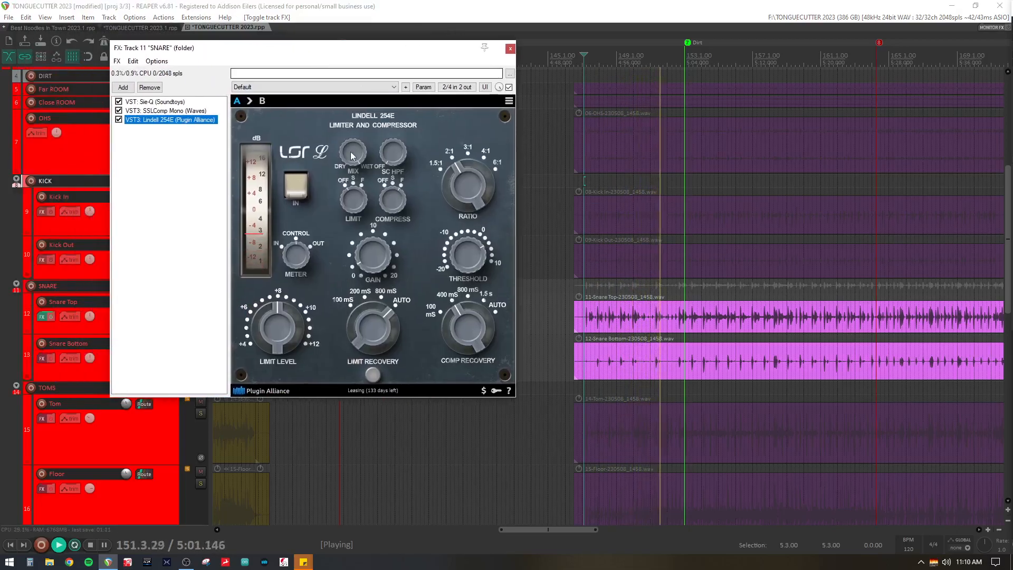
click(154, 110)
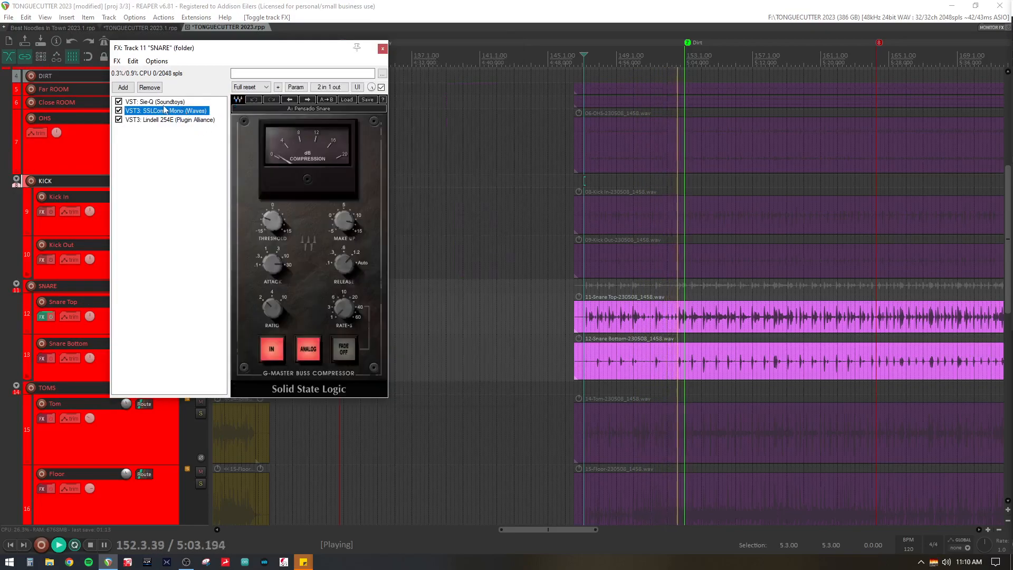
click(153, 102)
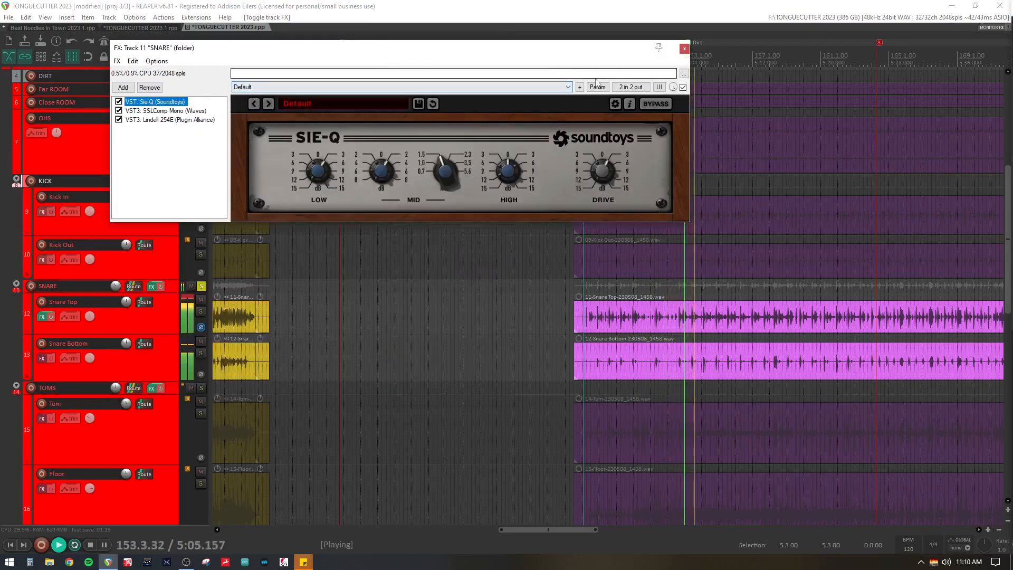
click(684, 48)
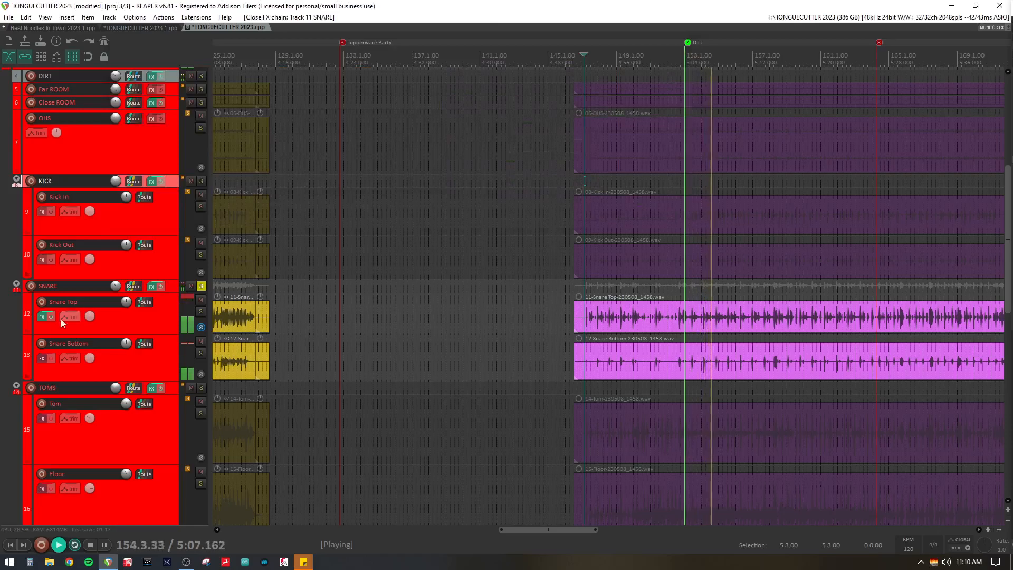
- Review the SSL Native Drumstrip on Snare Top, close its effect chain, and save the project with playback stopped
click(42, 317)
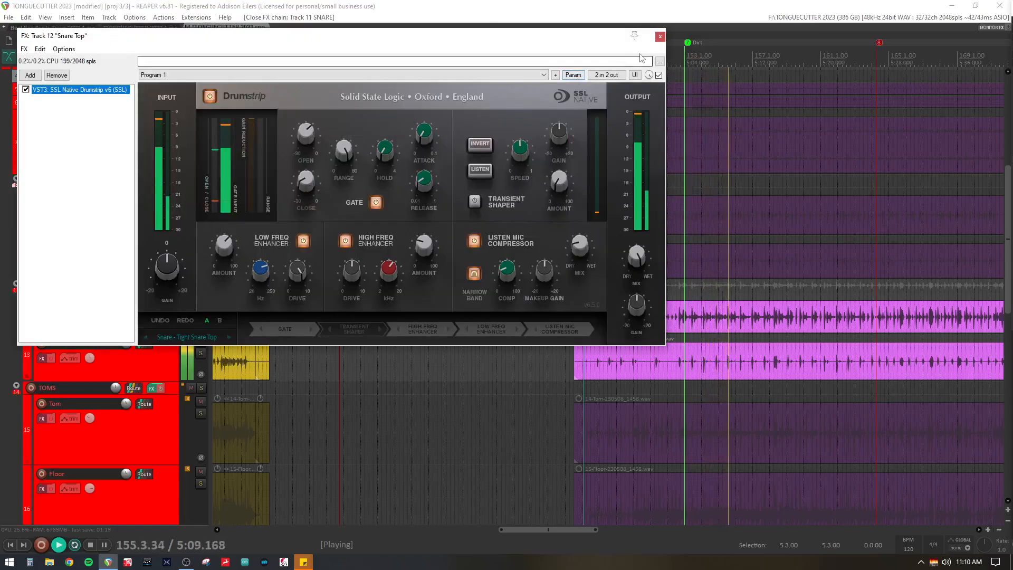
click(661, 38)
key(space)
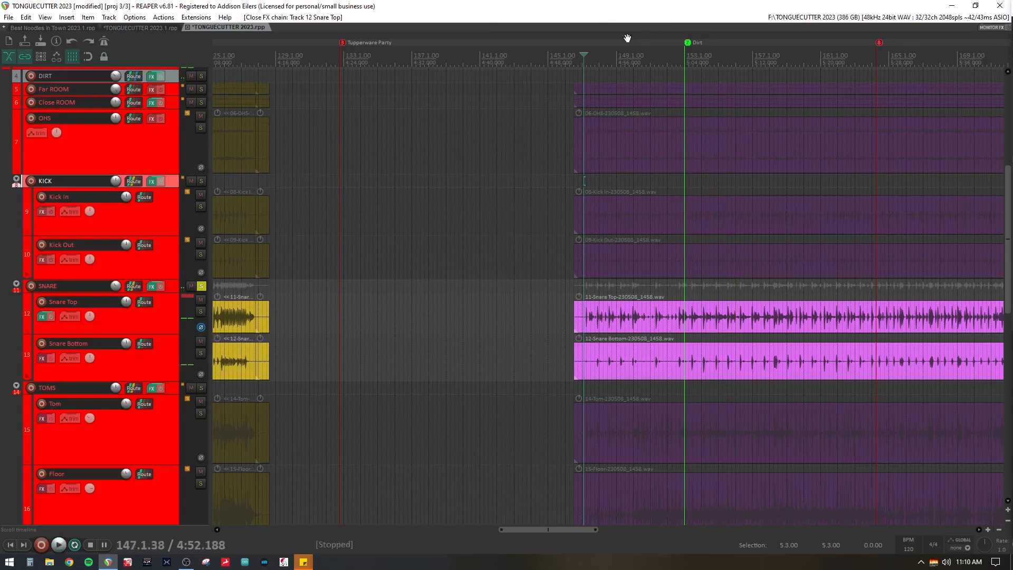
key(ctrl+s)
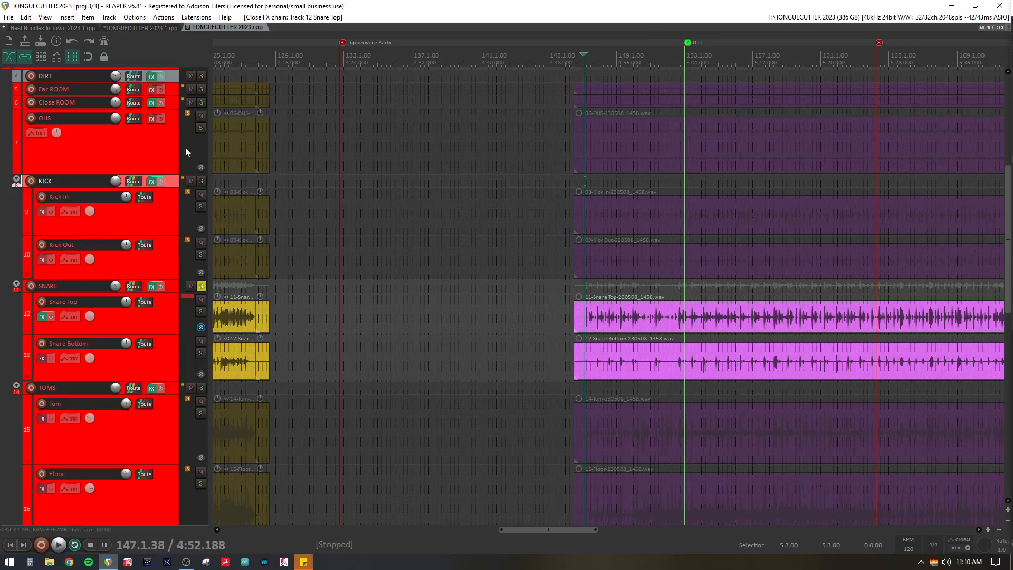
- Revisit the SNARE folder's effect chain, examining the Sie-Q and the Lindell 254E, and close it
click(152, 286)
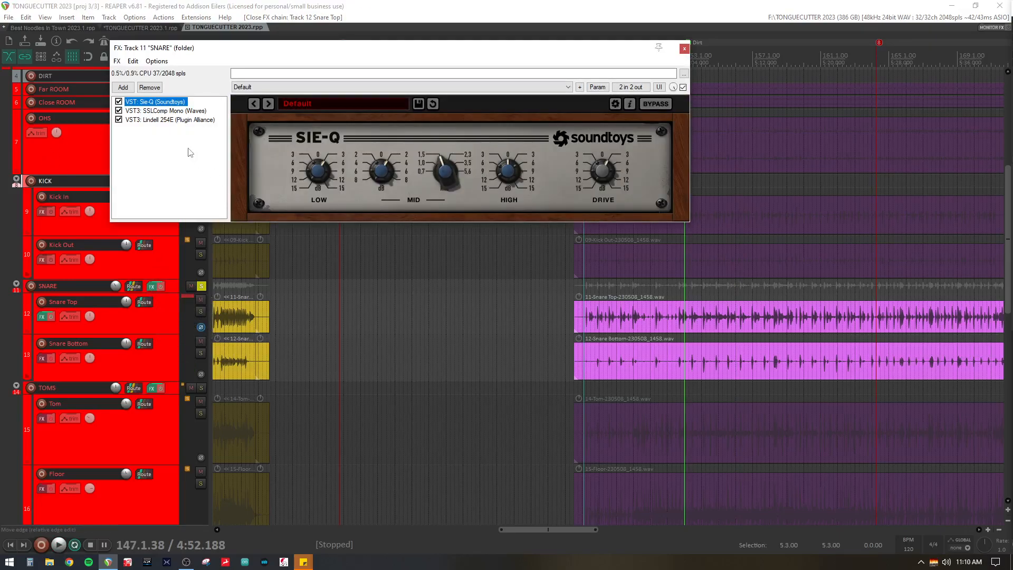
click(178, 120)
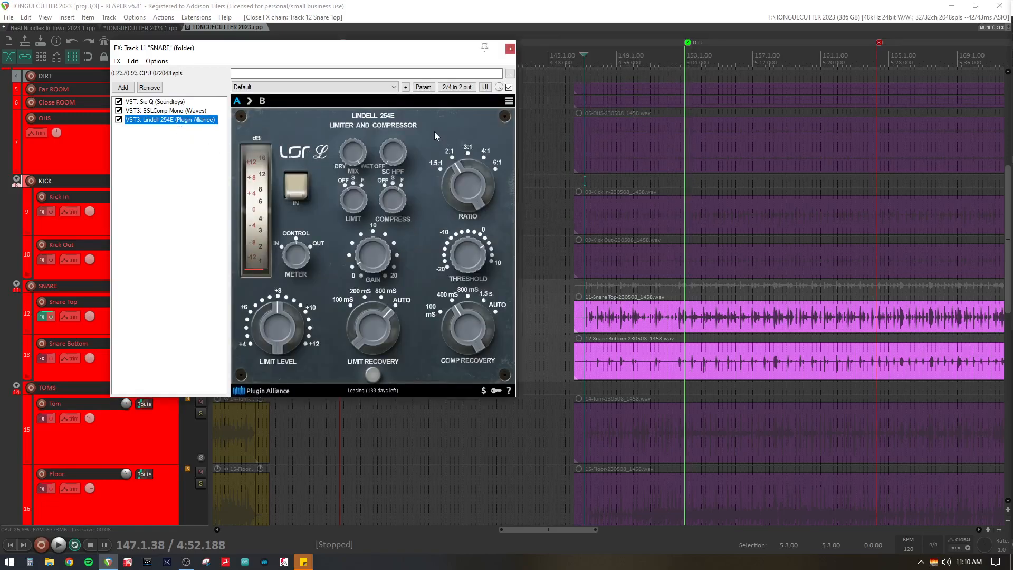
drag(441, 49, 504, 63)
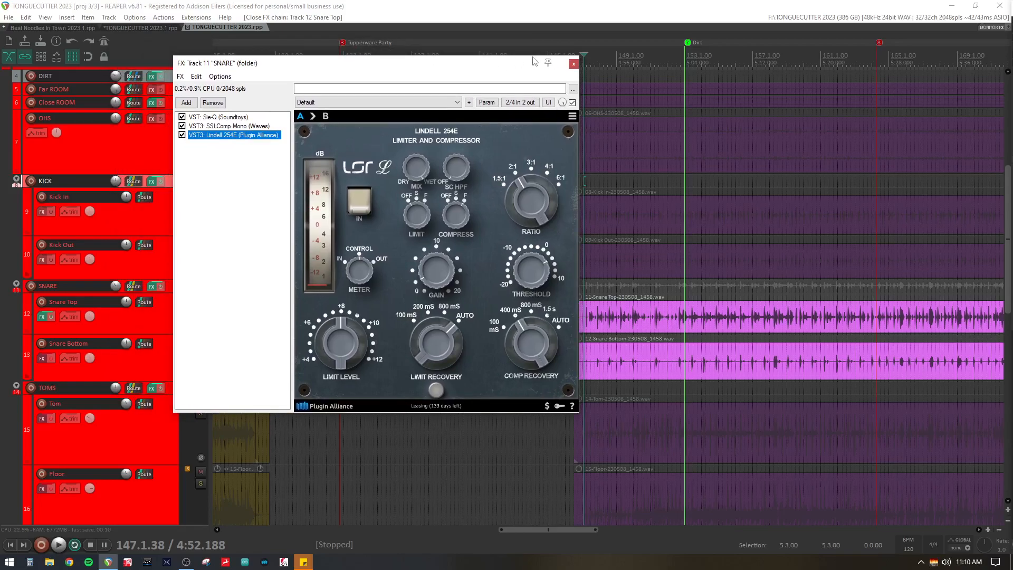
click(574, 65)
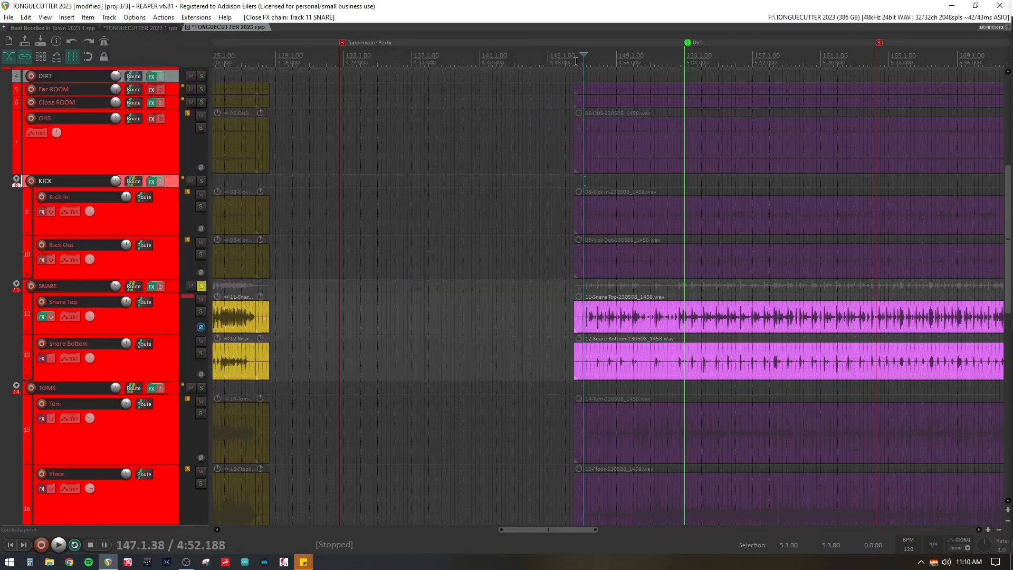
scroll(137, 314, down, 2)
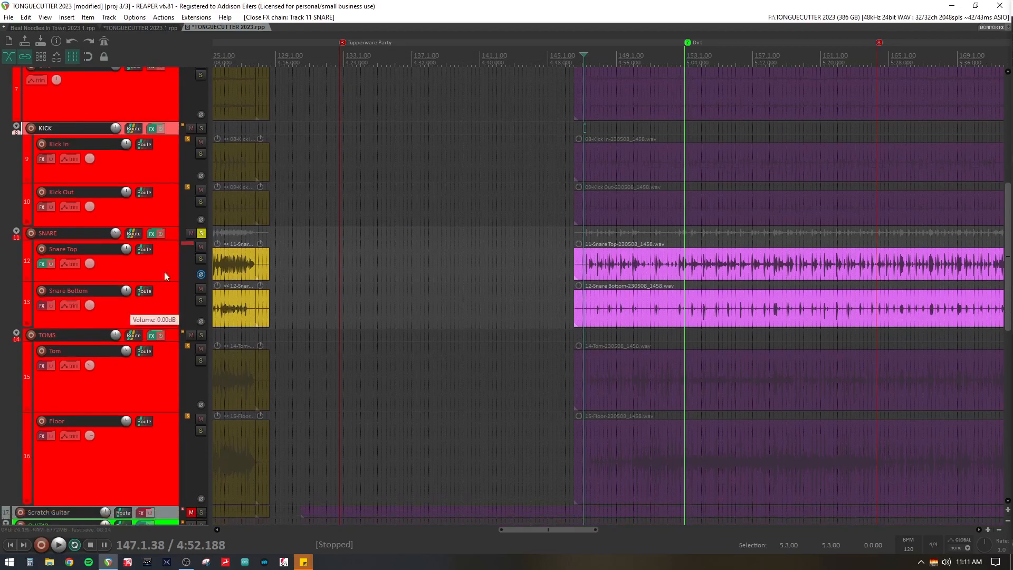
click(153, 232)
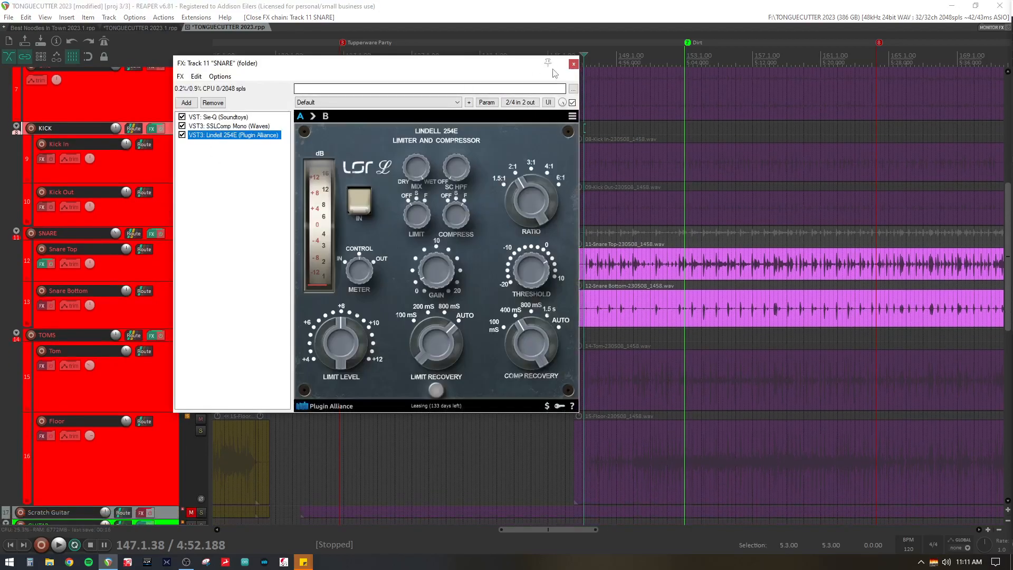
click(573, 65)
- Switch the solo from the SNARE folder to the TOMS folder and play the toms from bar 147
click(200, 234)
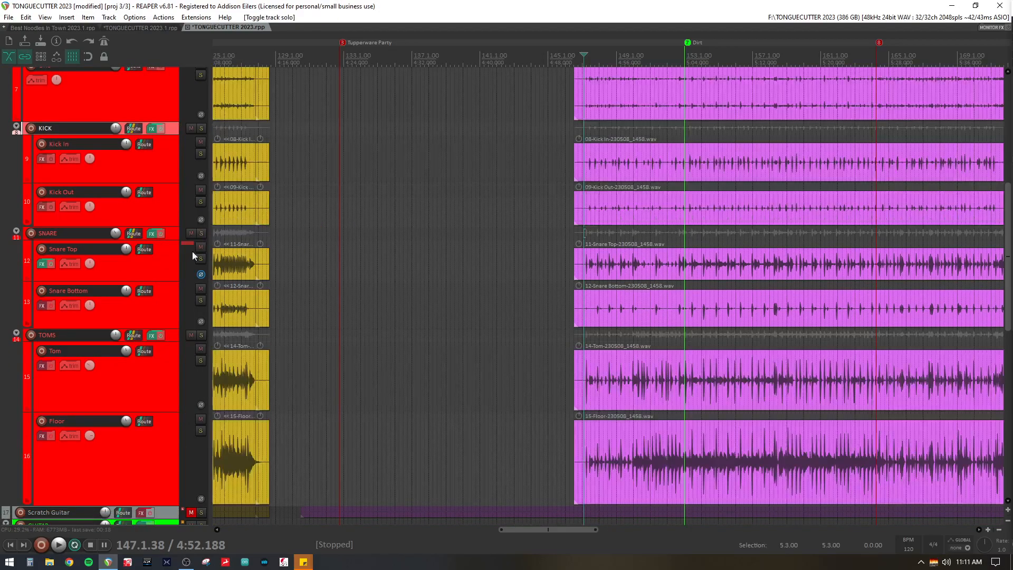
click(201, 335)
key(space)
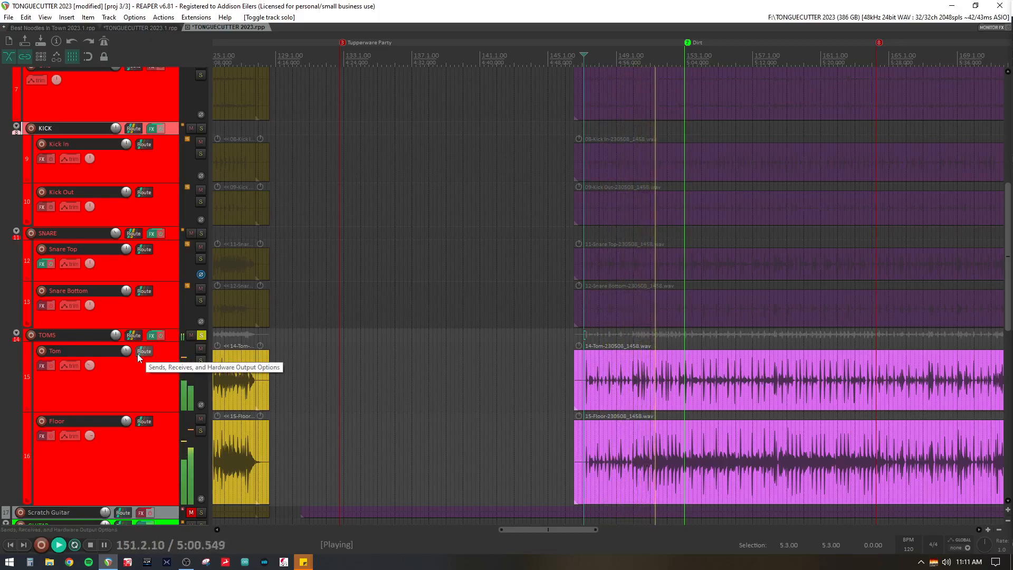
scroll(164, 340, down, 3)
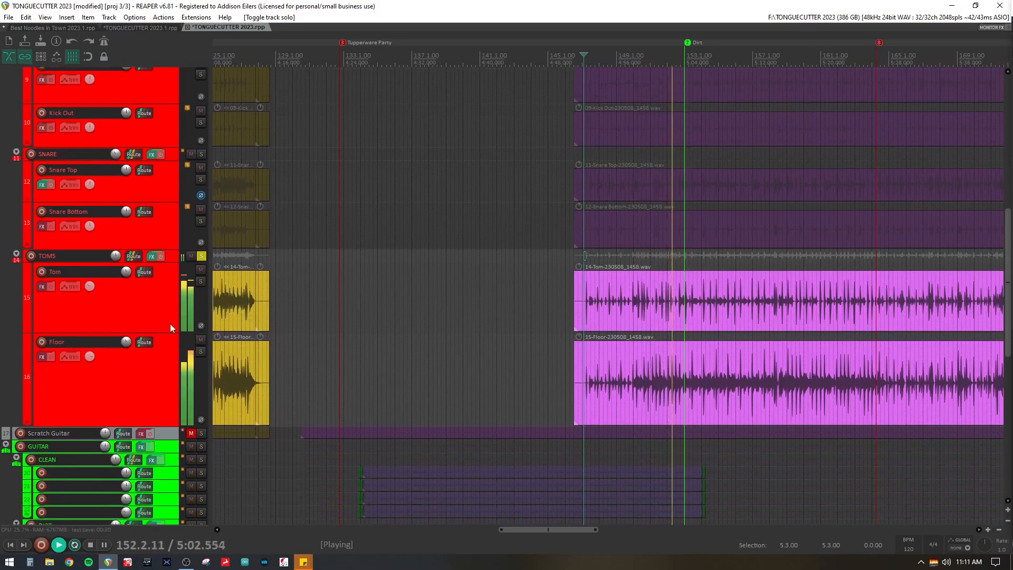
key(space)
- Move the solo from the TOMS folder to the CLEAN guitar folder, leaving the toms unmuted
click(193, 257)
click(202, 257)
click(192, 258)
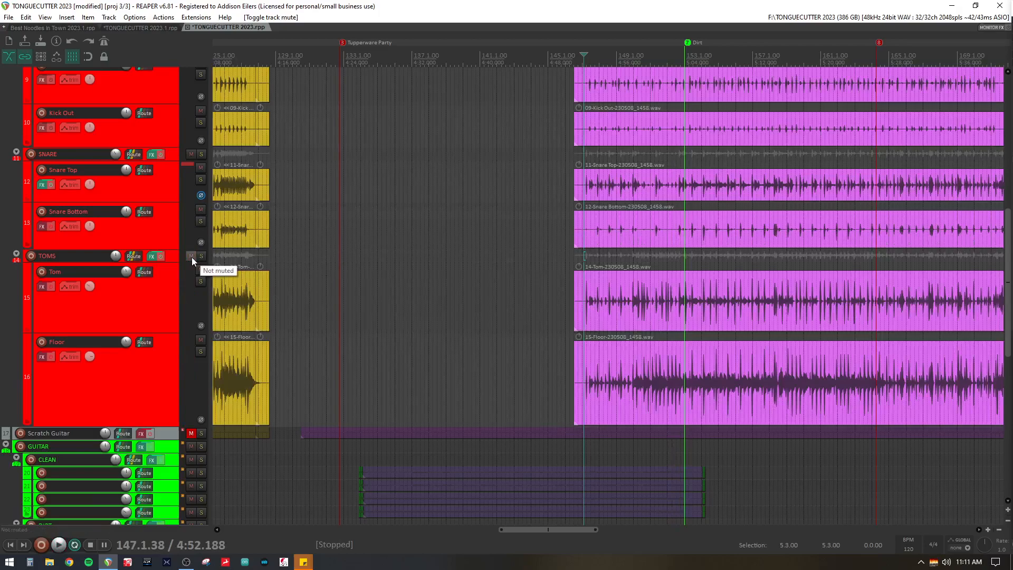
scroll(193, 258, down, 1)
scroll(192, 258, down, 4)
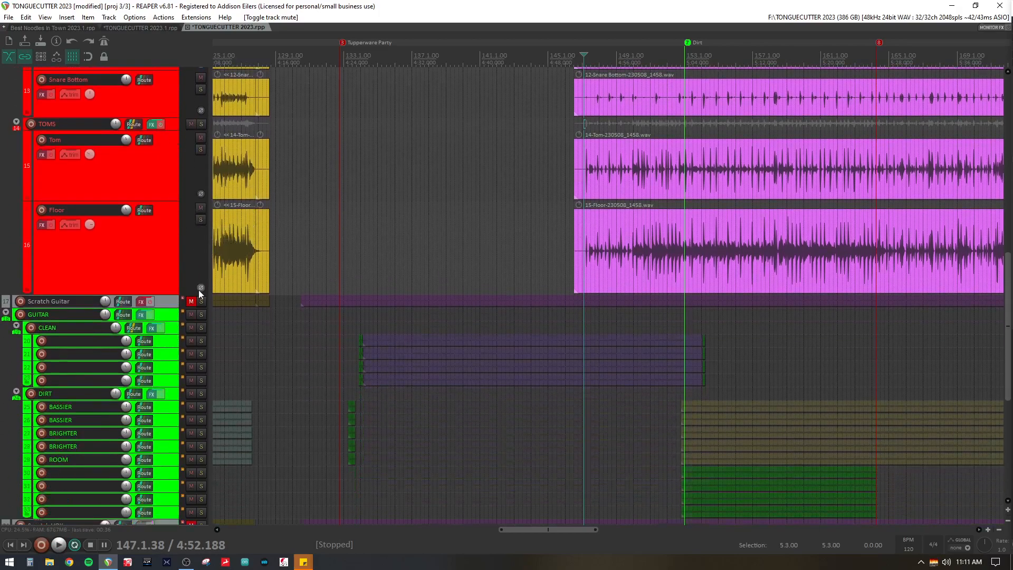
scroll(199, 327, down, 2)
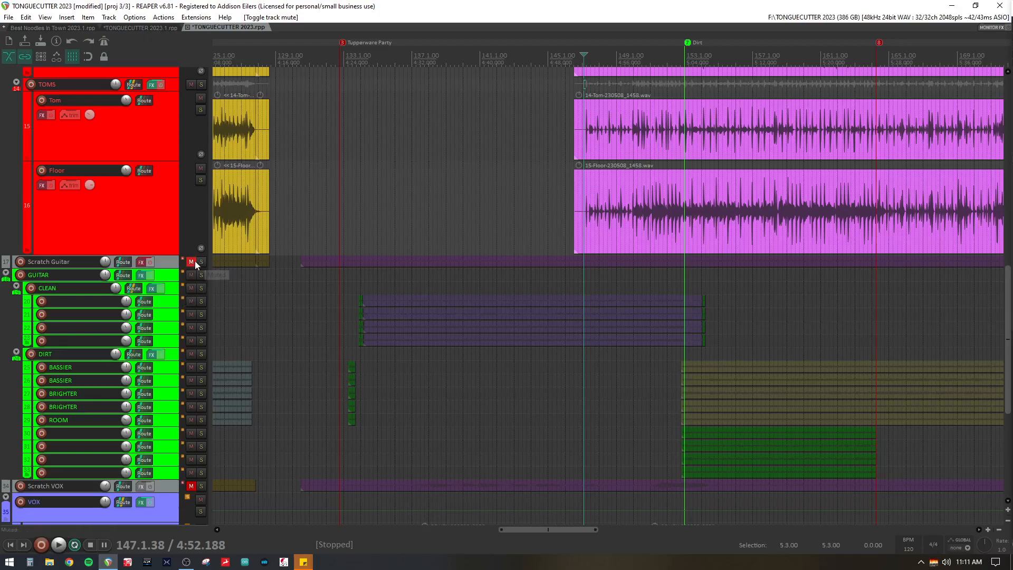
click(202, 288)
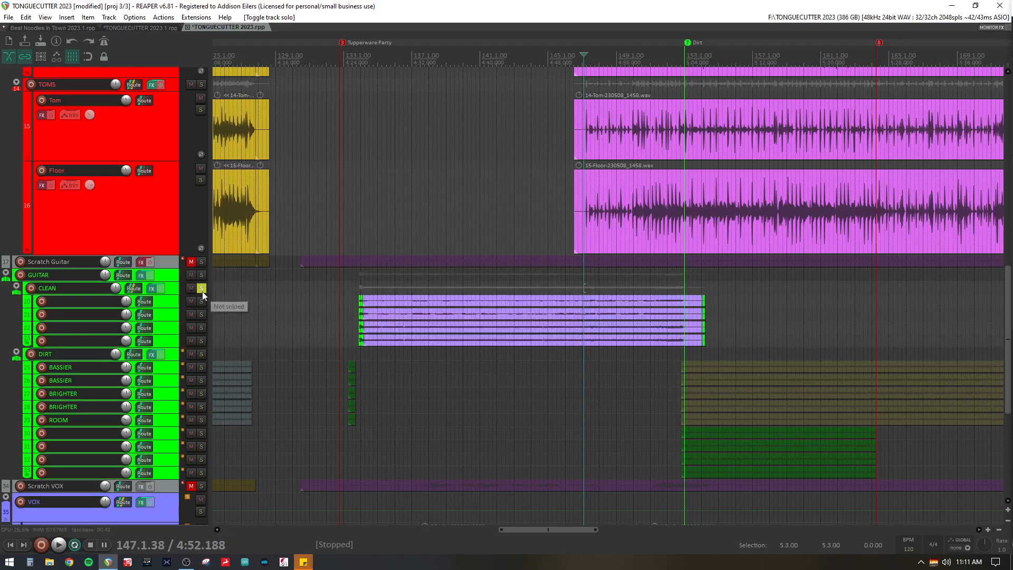
- Enlarge the heights of the four unnamed tracks in the CLEAN guitar folder and save the project
drag(170, 308, 170, 346)
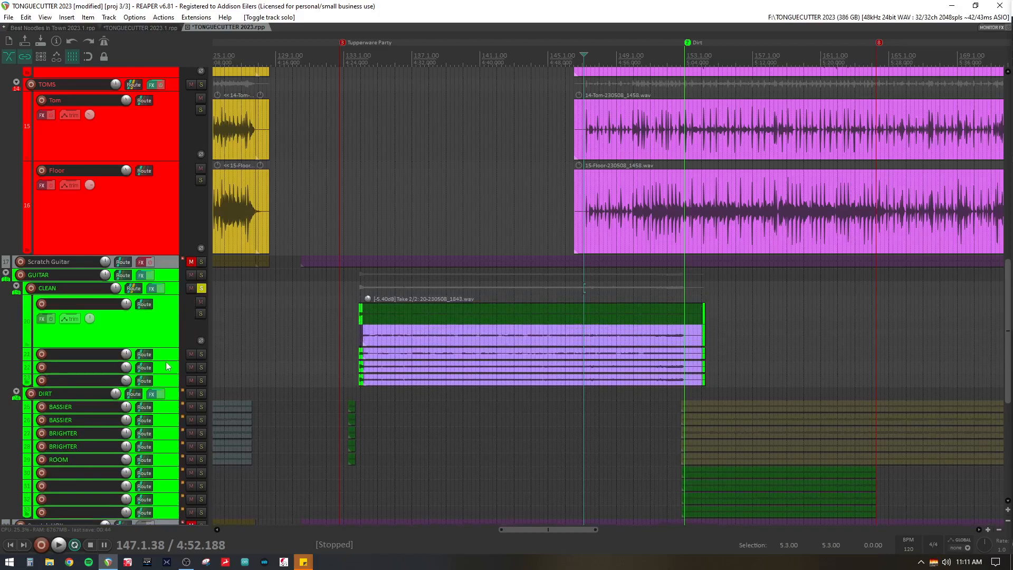
drag(166, 360, 173, 457)
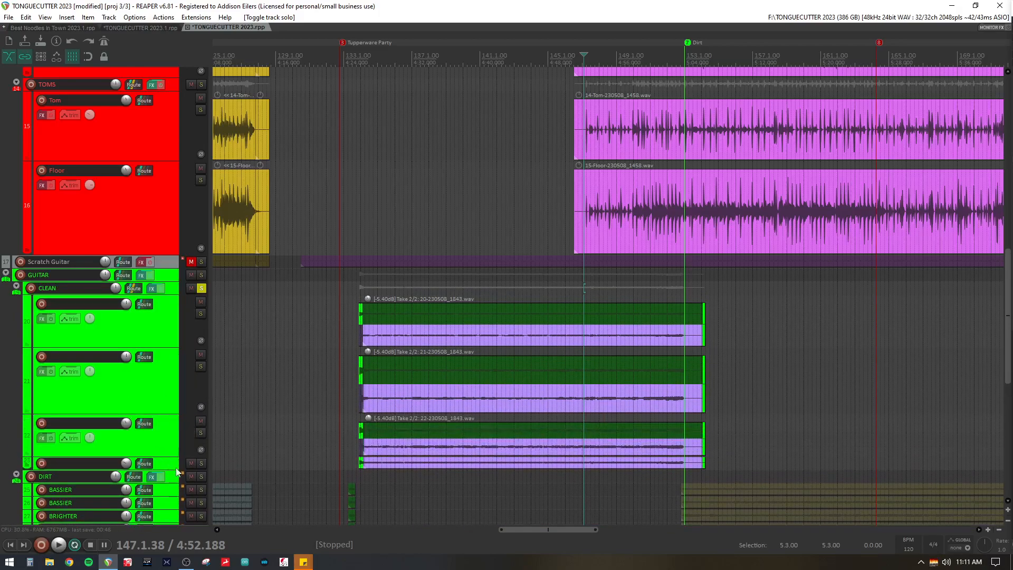
click(171, 475)
drag(172, 469, 186, 482)
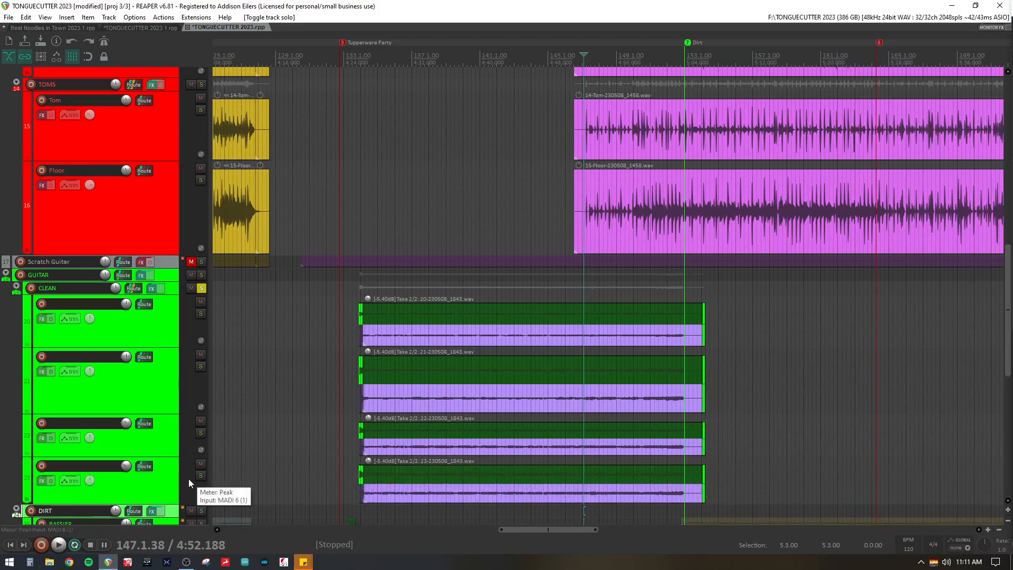
key(ctrl+s)
- Place the edit cursor at the start of the long clean guitar takes near bar 134 and play the soloed CLEAN folder
scroll(297, 377, up, 4)
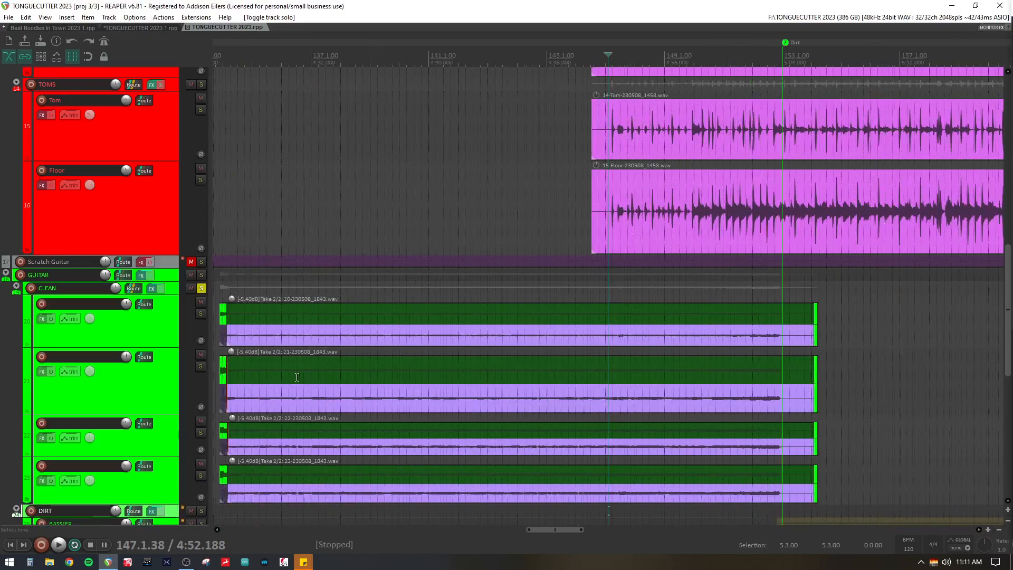
scroll(297, 377, left, 5)
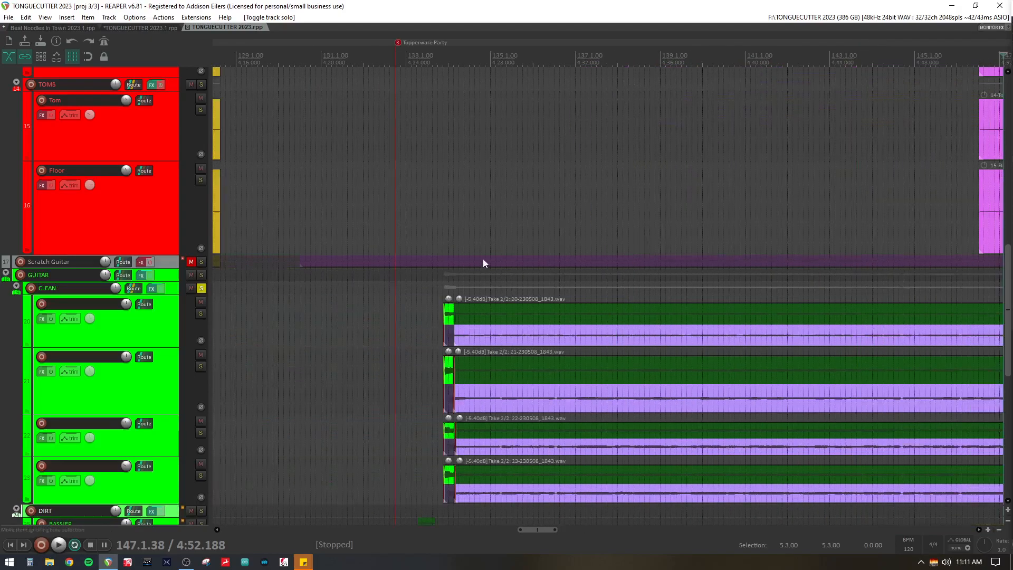
click(442, 203)
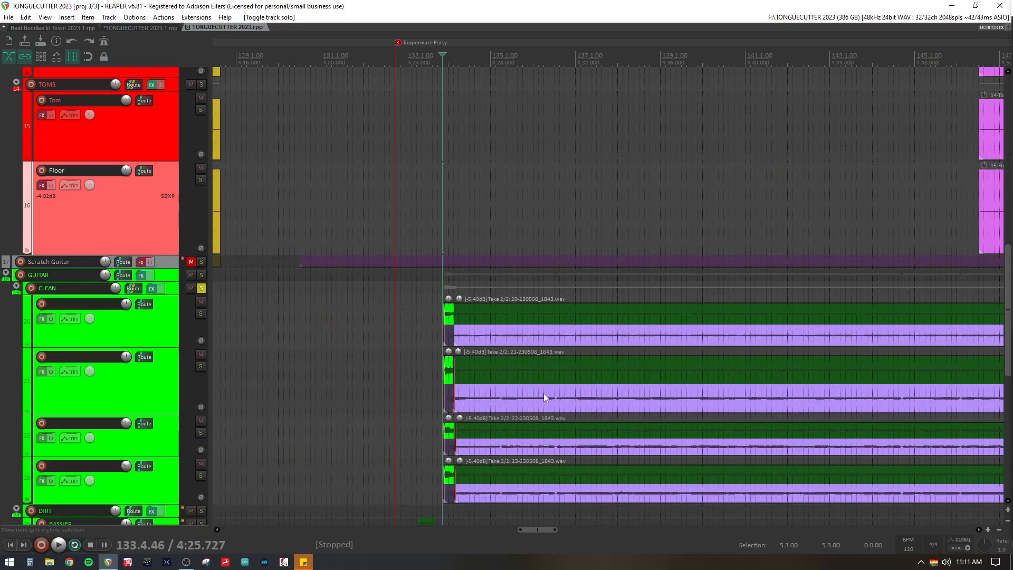
click(453, 216)
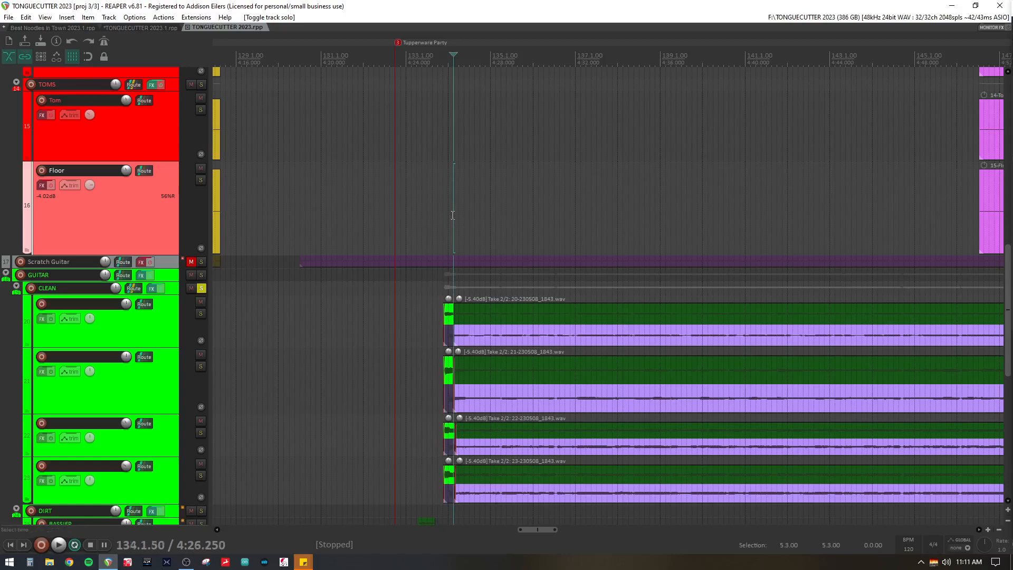
key(space)
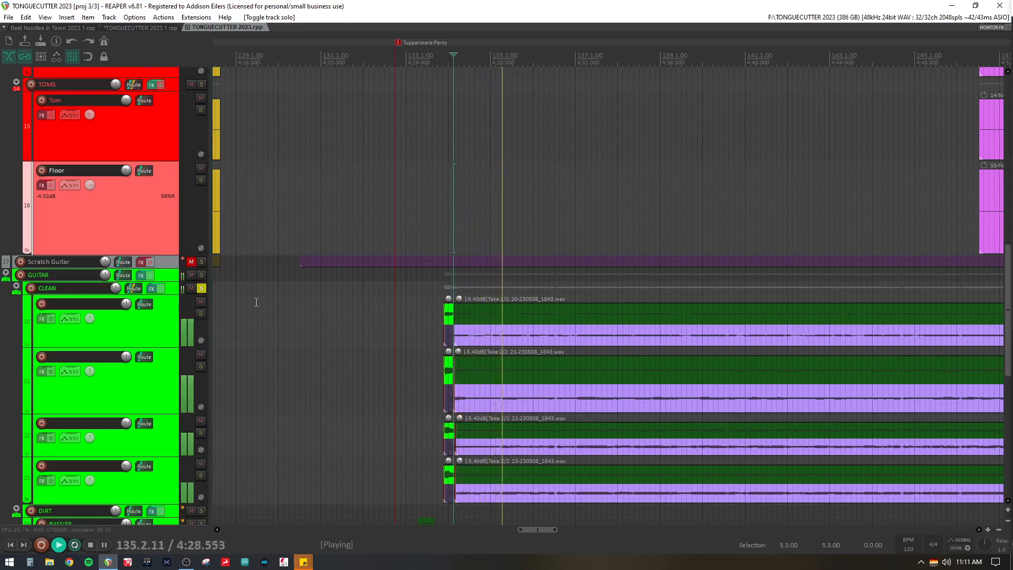
scroll(257, 285, down, 3)
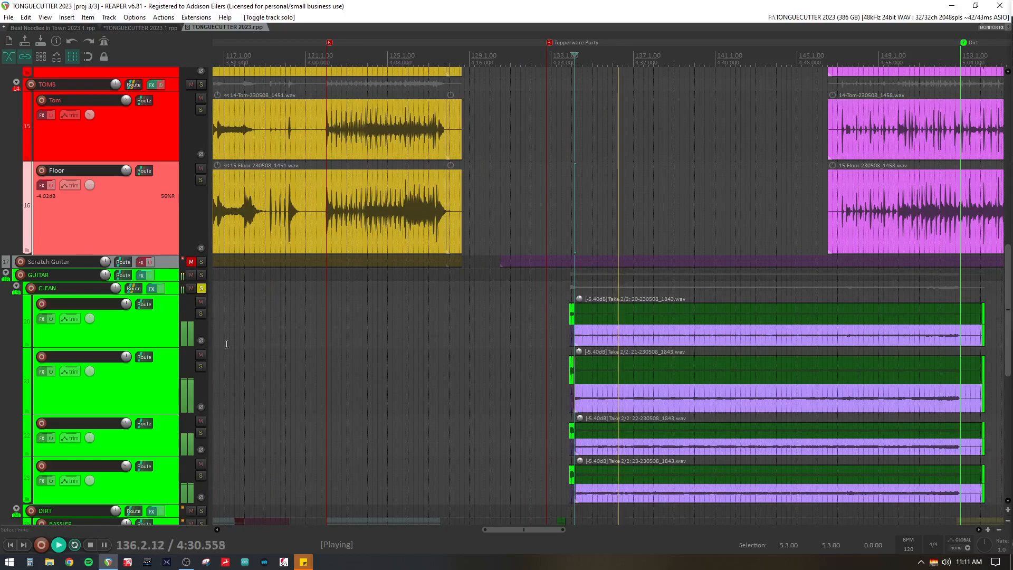
- Compare the clean guitars in pairs during playback, soloing the first two CLEAN tracks and, after clearing those solos, the last two
click(201, 314)
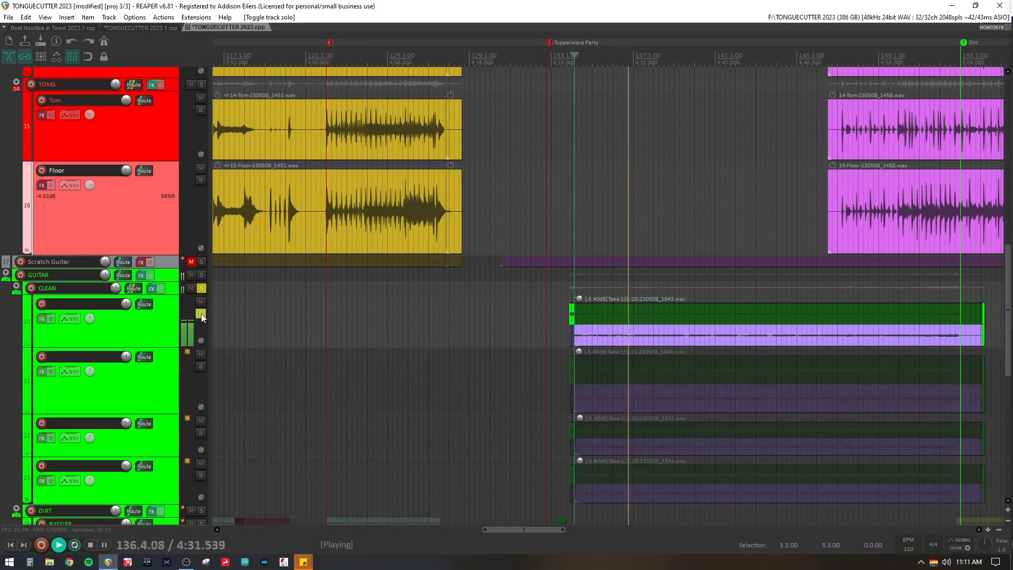
click(202, 367)
click(201, 314)
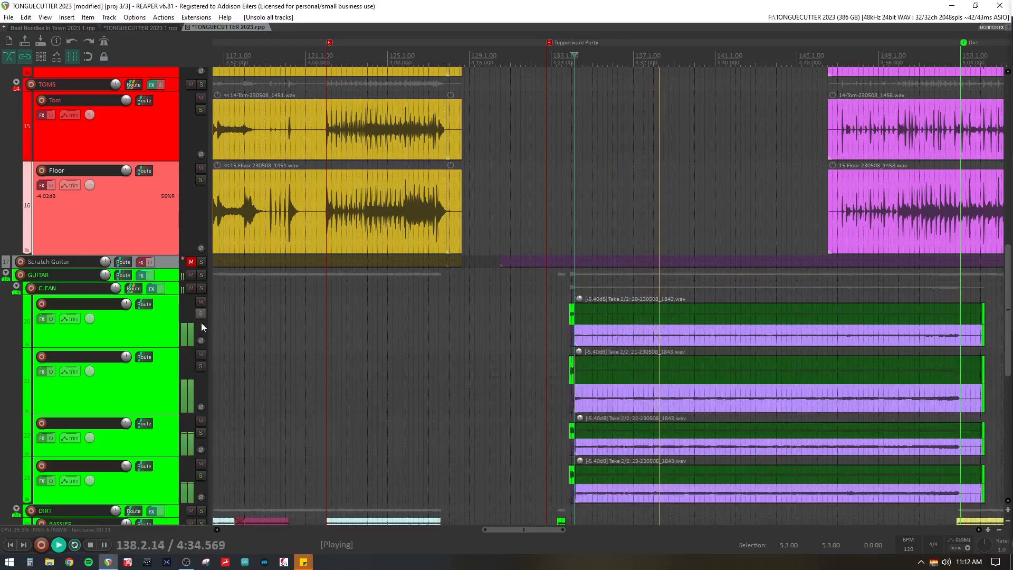
click(201, 434)
click(201, 476)
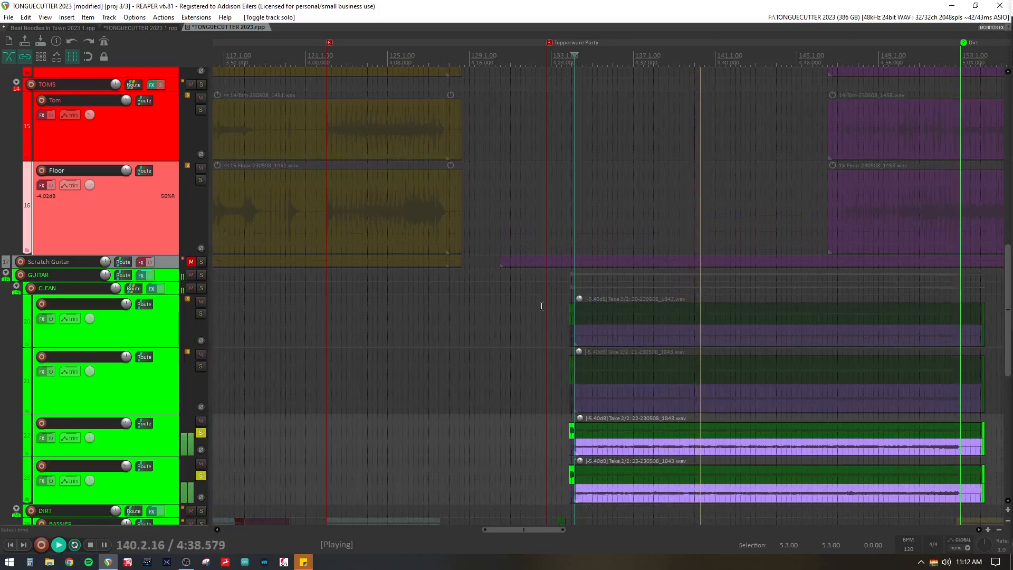
key(space)
- Clear the solos on the third and fourth CLEAN guitar tracks
click(201, 433)
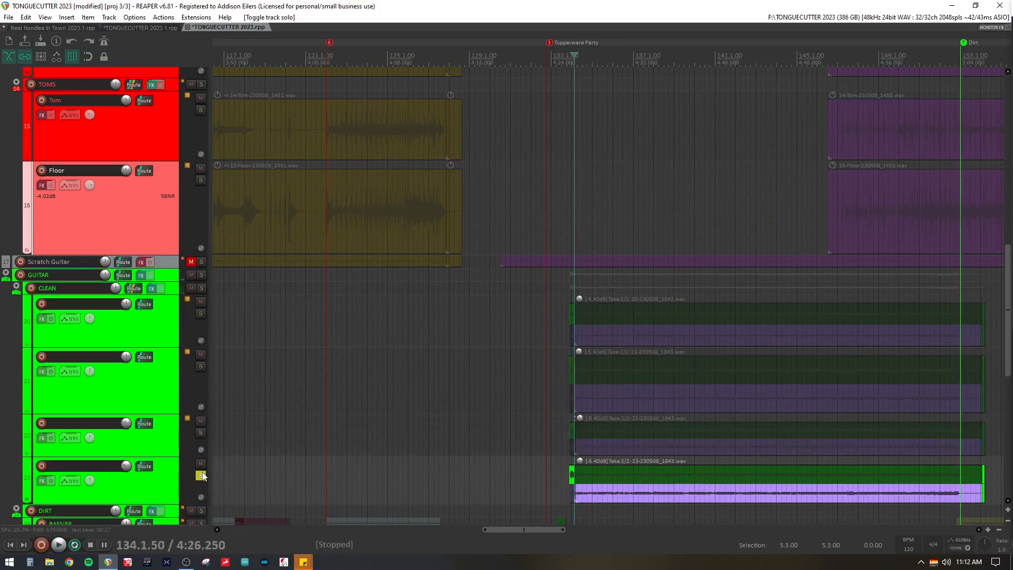
click(201, 476)
scroll(281, 335, down, 6)
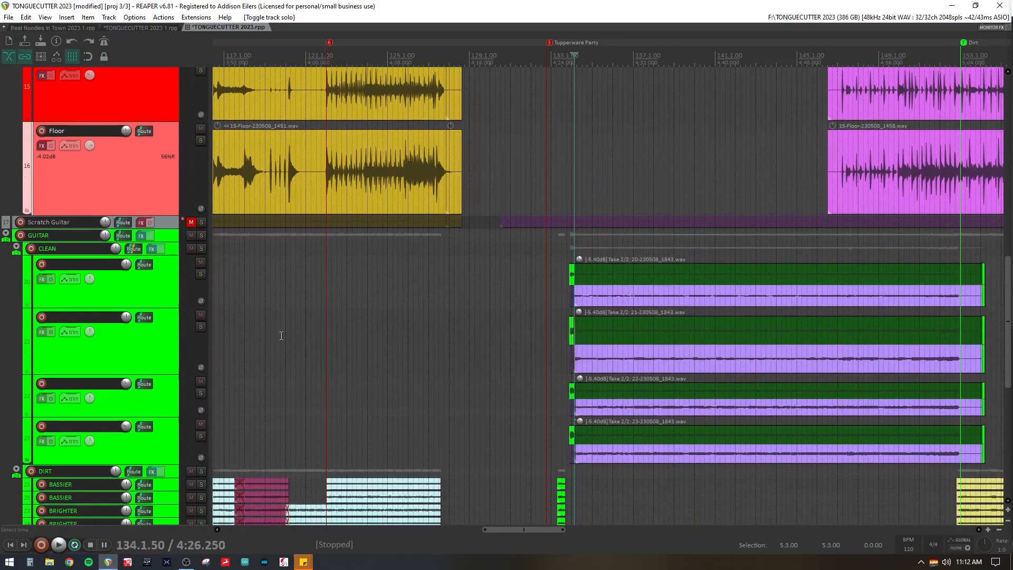
scroll(281, 335, right, 5)
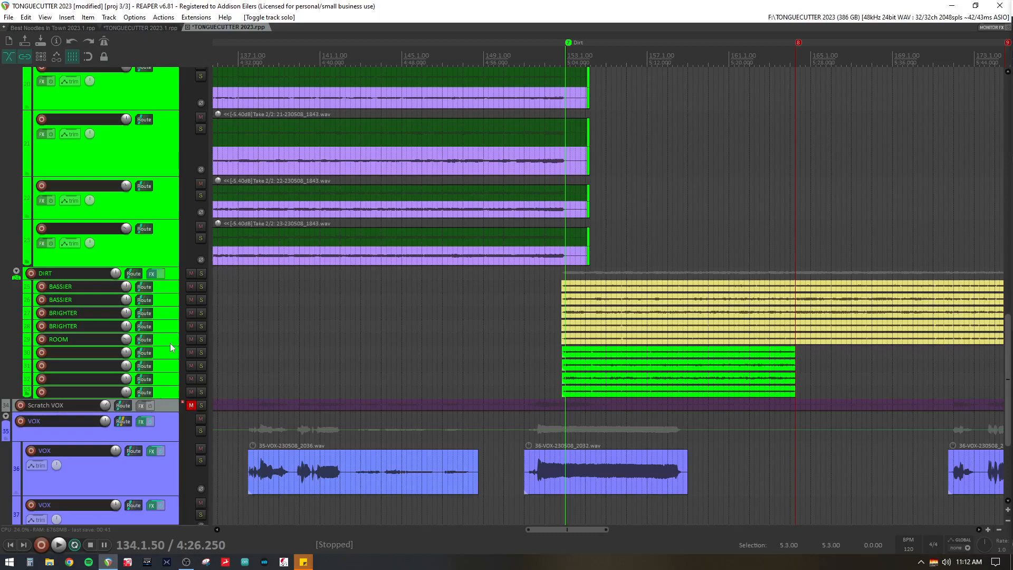
- Enlarge the ROOM track's height, solo the DIRT guitar folder and place the edit cursor just before bar 153
drag(171, 344, 172, 411)
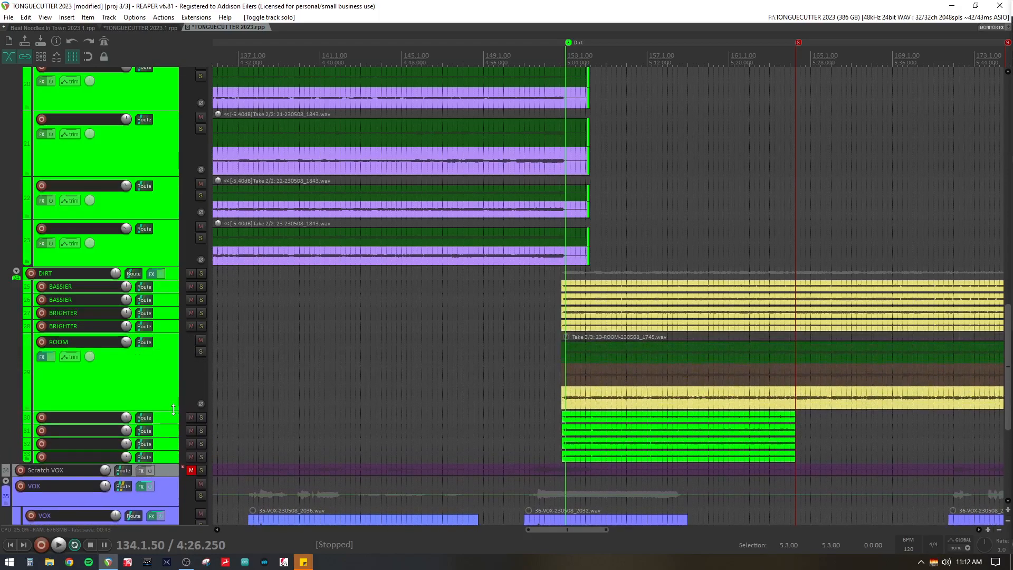
click(202, 273)
click(554, 274)
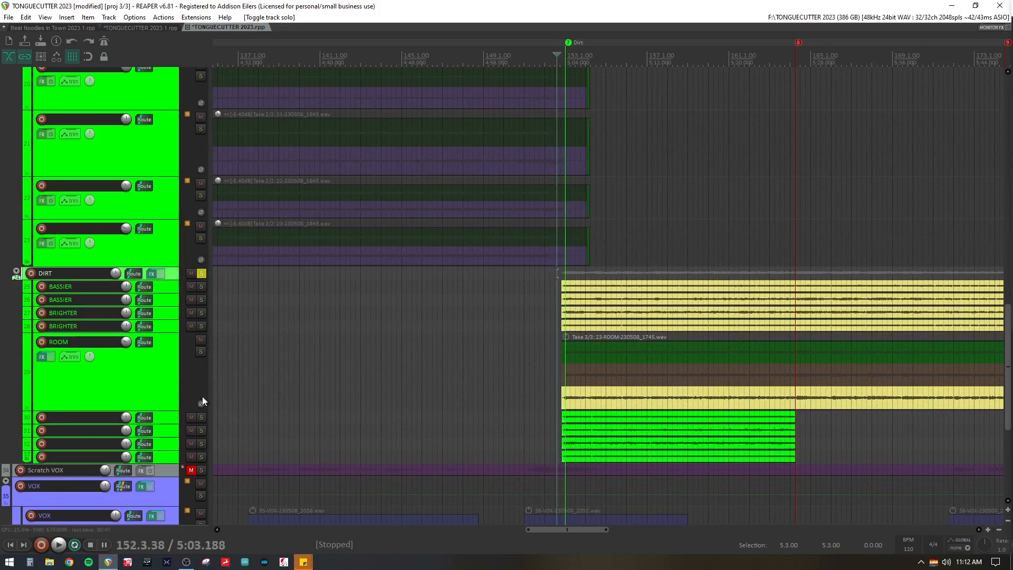
- Mute the four unnamed tracks at the end of the DIRT folder and place the edit cursor just before the Dirt marker
click(192, 417)
click(191, 431)
click(191, 444)
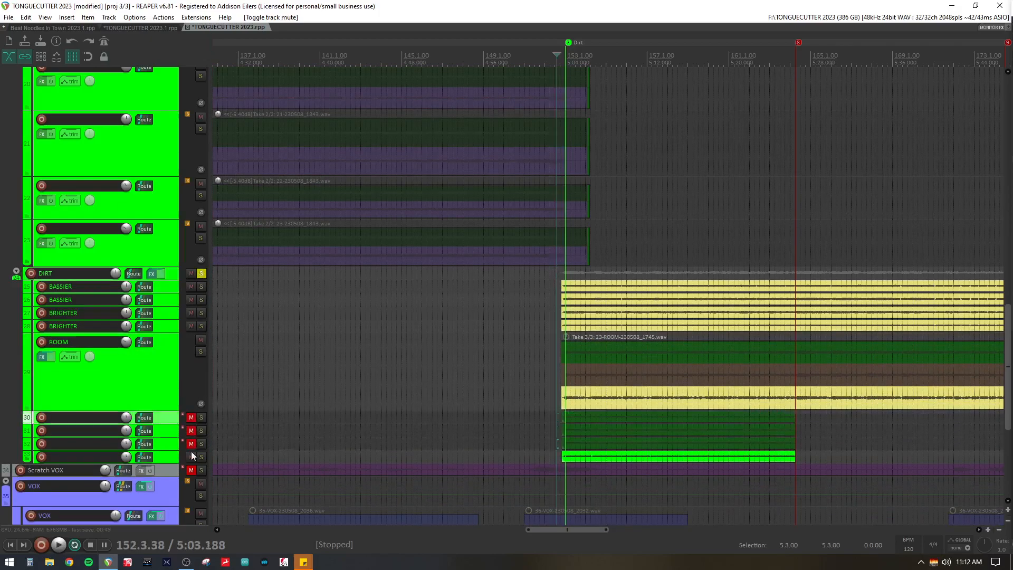
click(191, 455)
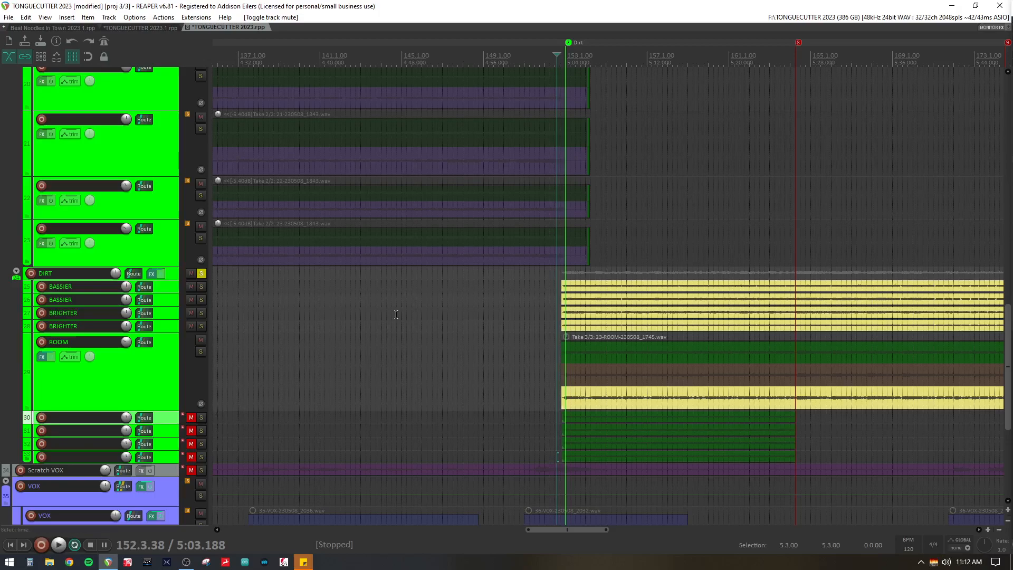
click(561, 270)
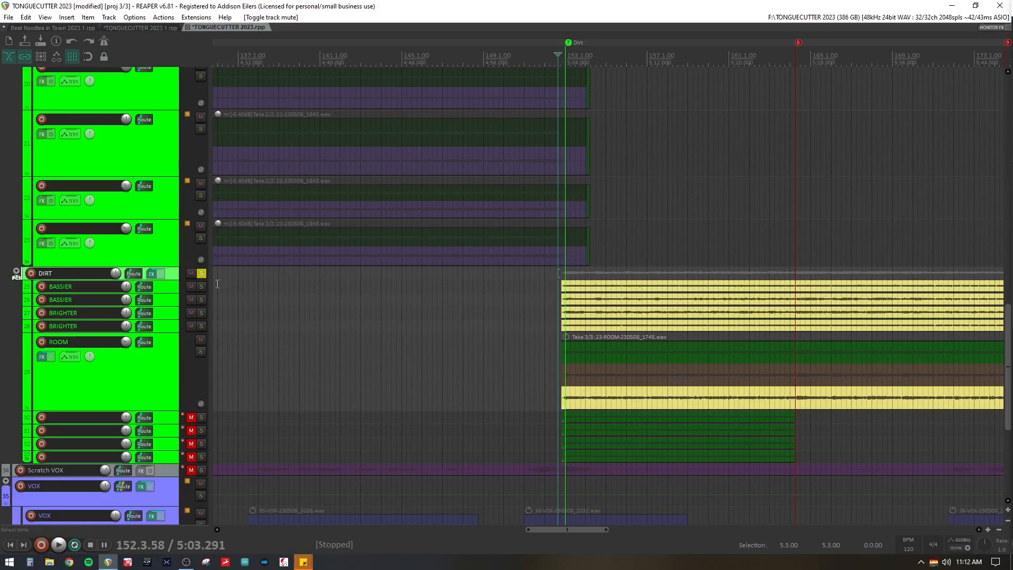
- Compare the dirty guitar pairs by playing the two BASSIER tracks soloed and, in their place, the two BRIGHTER tracks
click(201, 286)
click(201, 300)
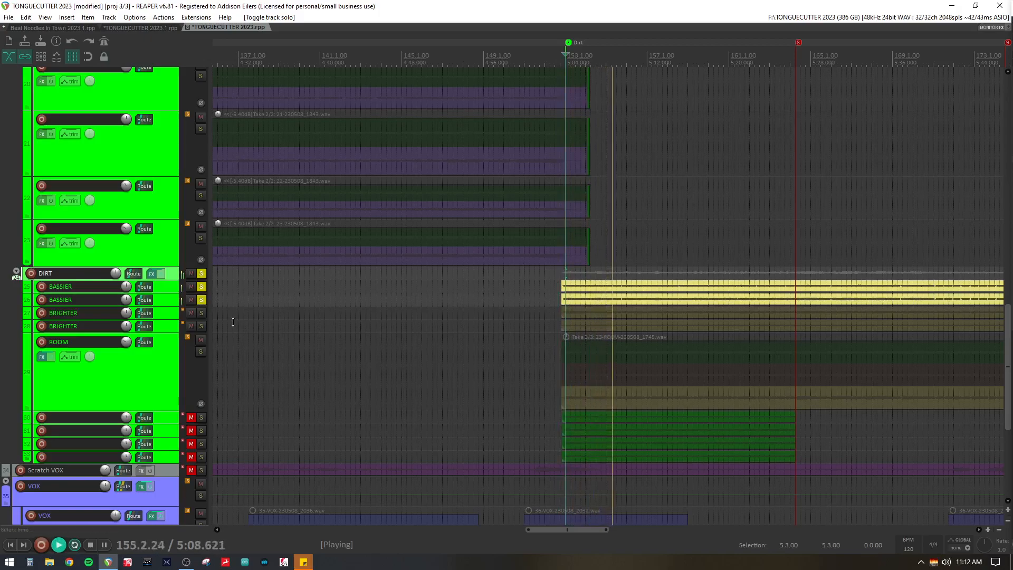
key(space)
drag(201, 323, 201, 285)
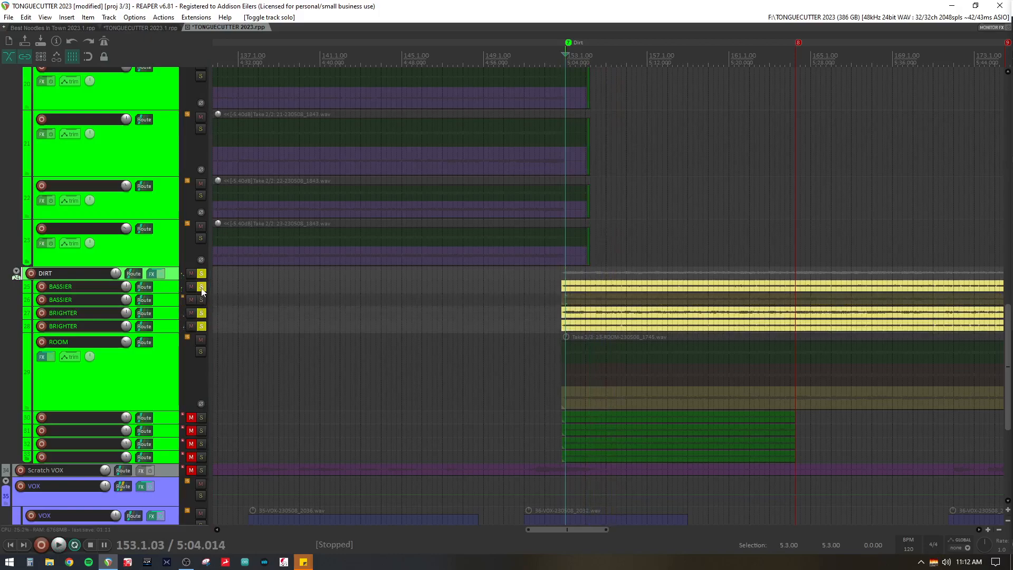
key(space)
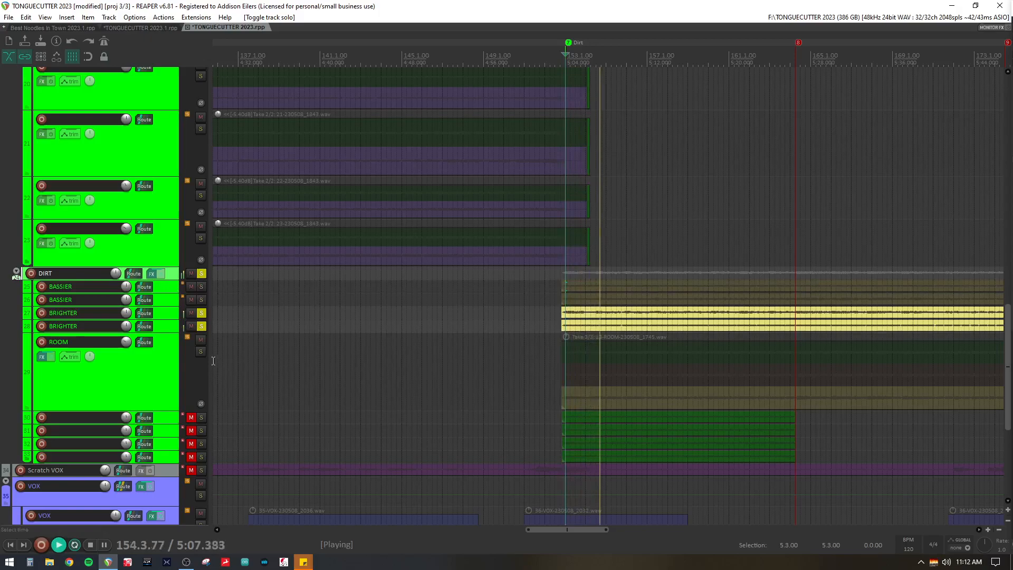
key(space)
- Play the ROOM track soloed in place of the BRIGHTER pair, and play the named DIRT tracks together without its solo
drag(202, 326, 201, 313)
click(200, 352)
key(space)
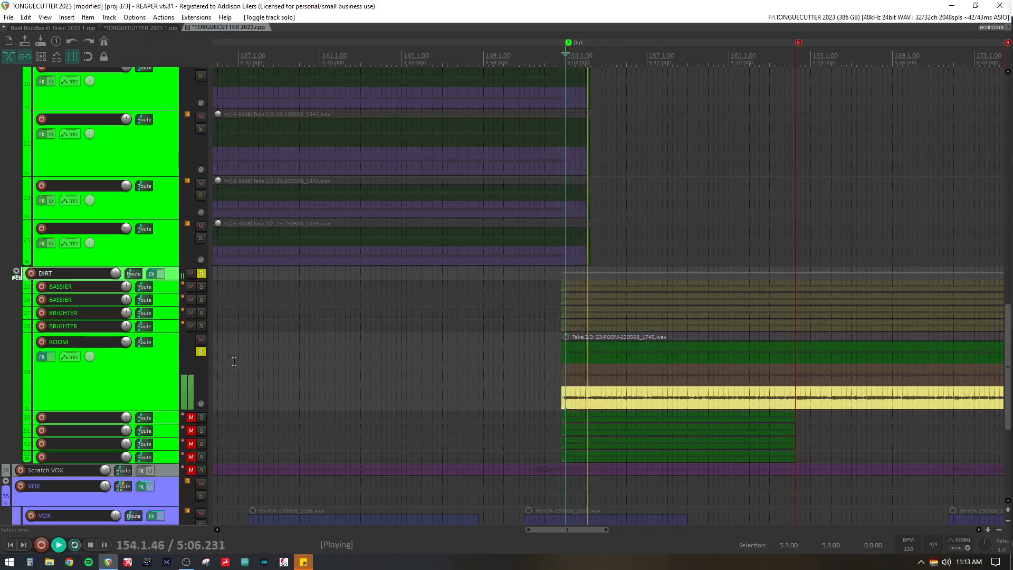
key(space)
click(200, 352)
key(space)
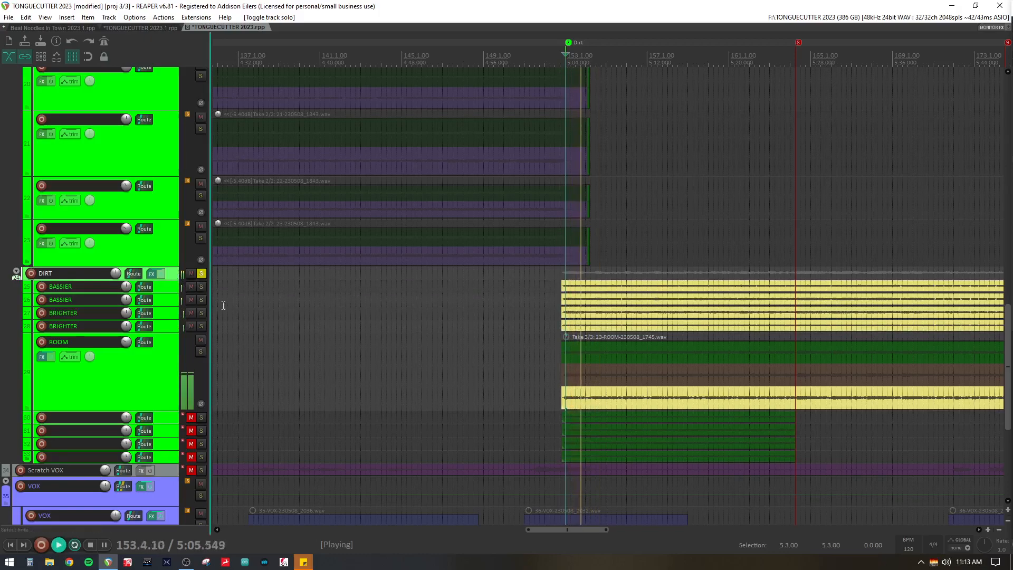
key(space)
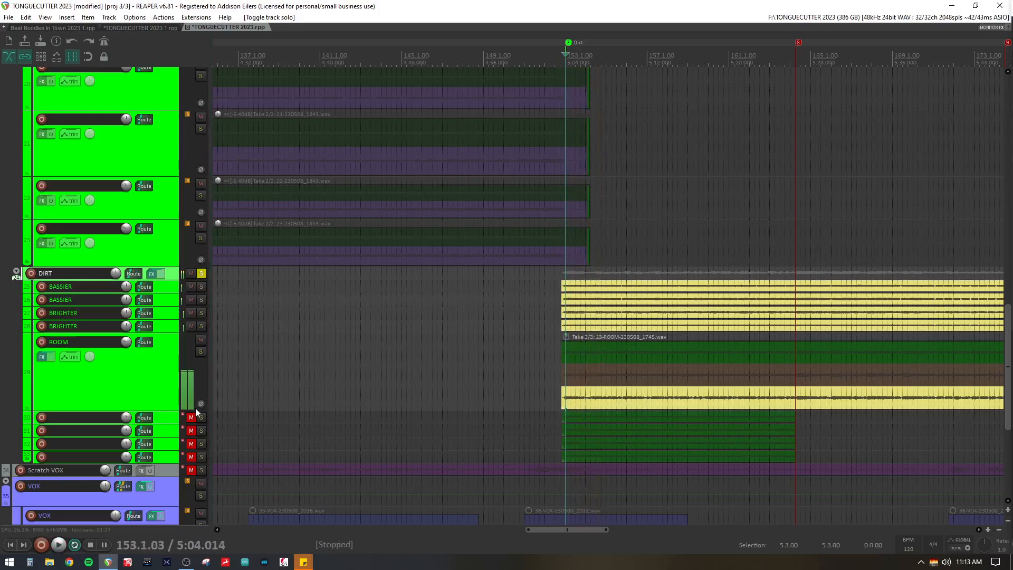
- Unmute the four unnamed DIRT tracks and play the complete DIRT folder before clearing its solo
click(191, 418)
click(191, 431)
click(191, 444)
click(191, 457)
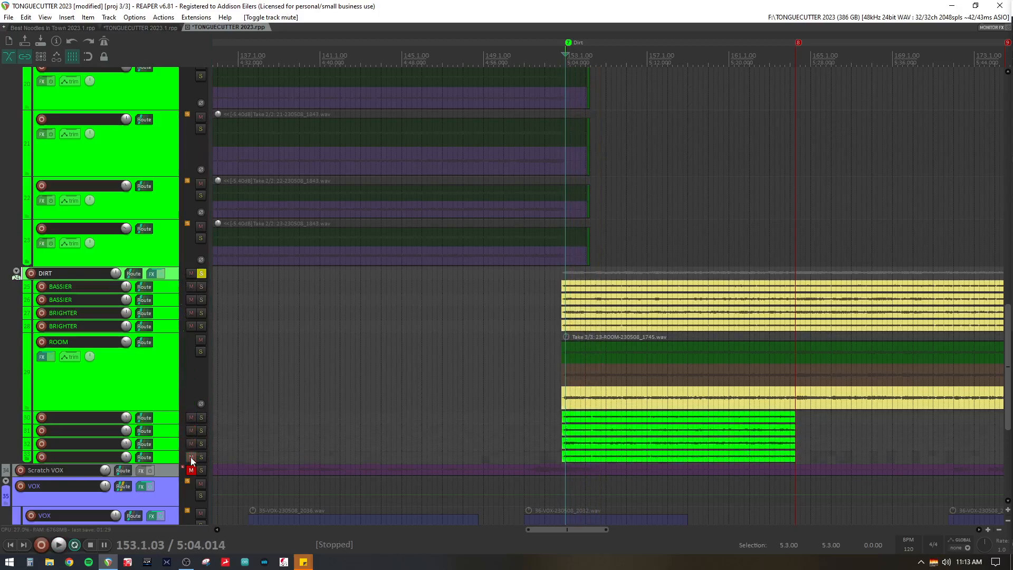
key(space)
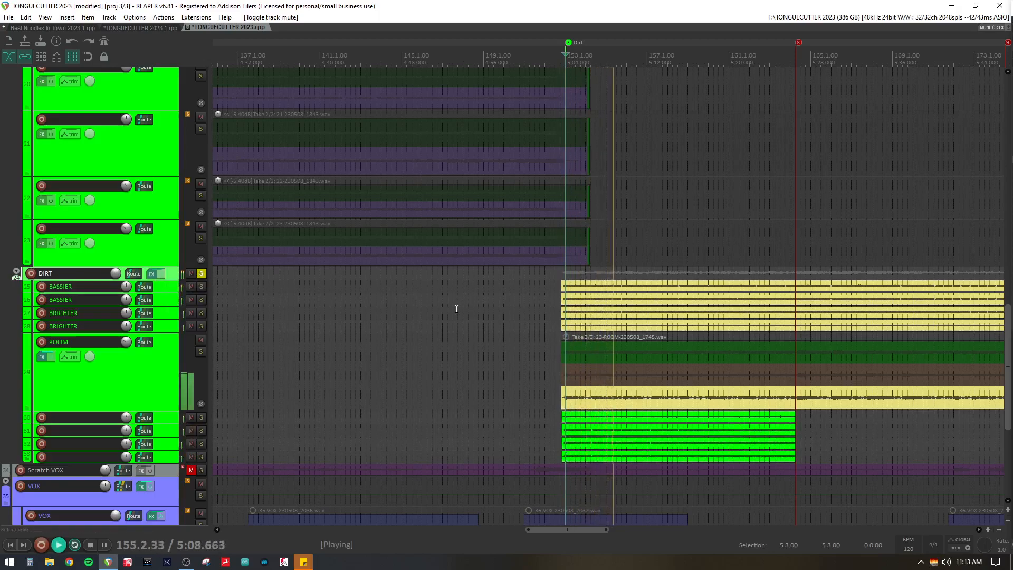
key(space)
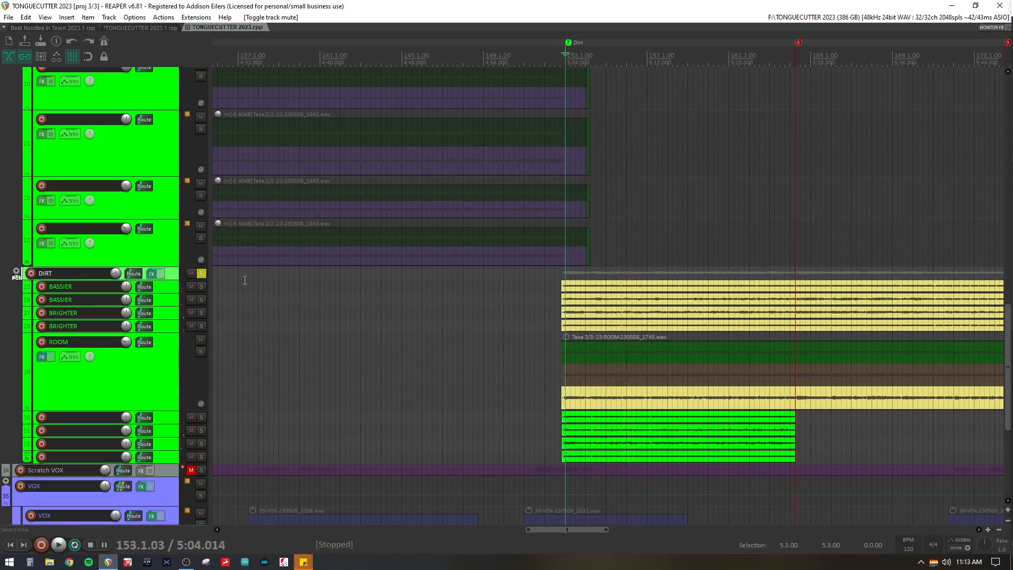
click(201, 272)
- Review the effect chain of the first VOX track inside the VOX folder, viewing SSL Native X-Saturator and CLA-76 Mono
scroll(311, 267, down, 1)
scroll(311, 267, down, 9)
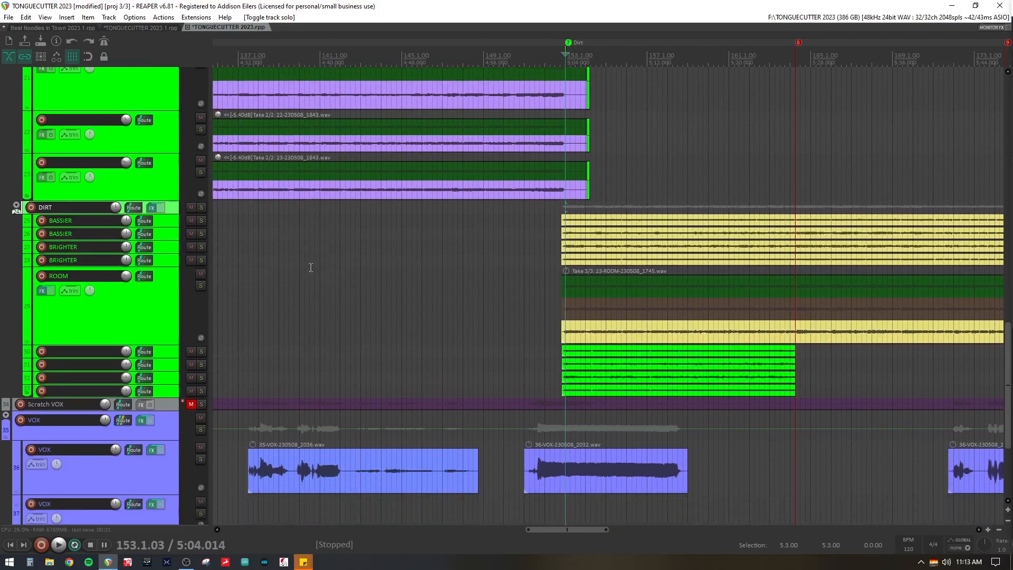
scroll(336, 460, down, 3)
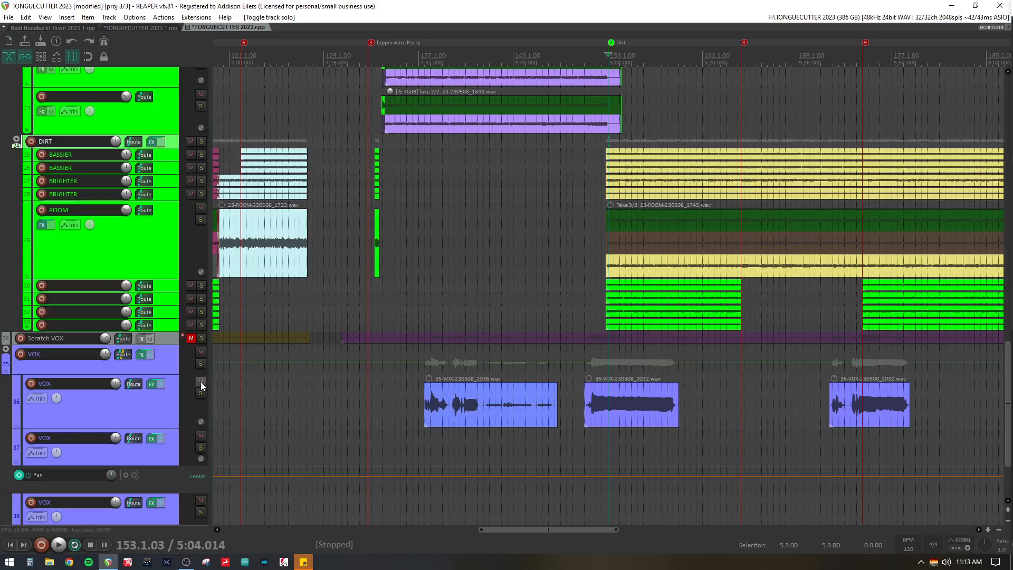
click(152, 384)
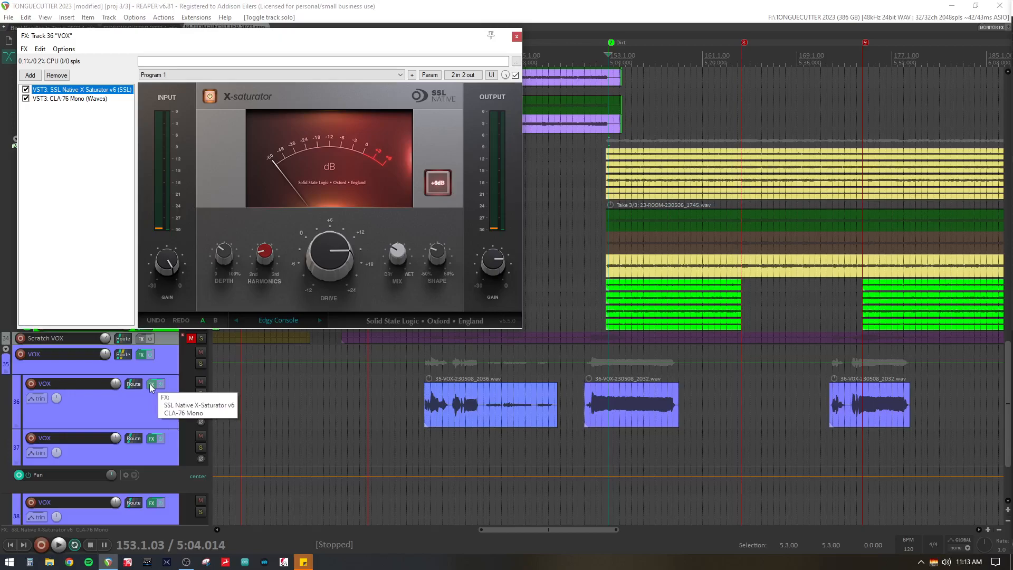
drag(317, 41, 532, 62)
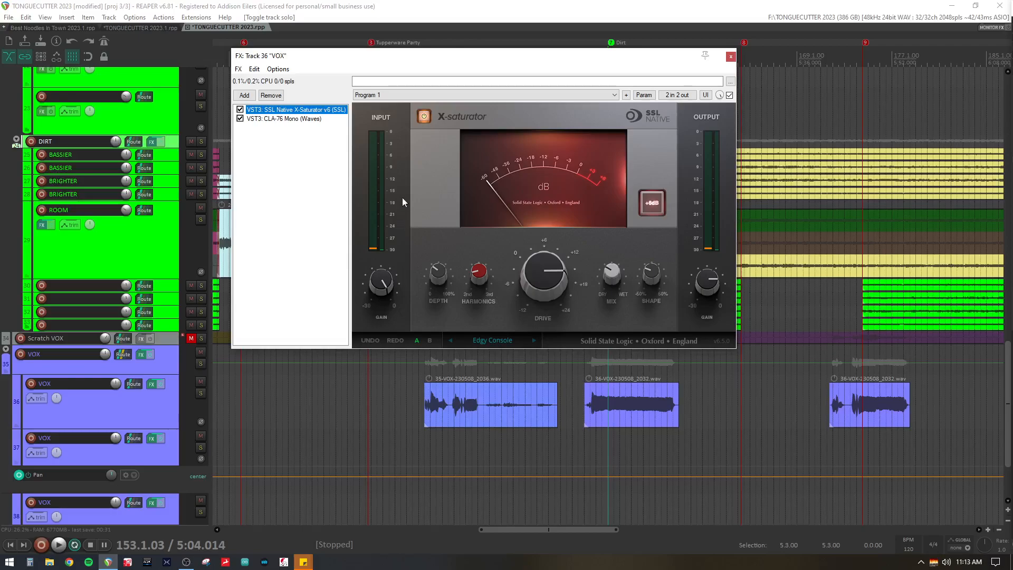
click(278, 119)
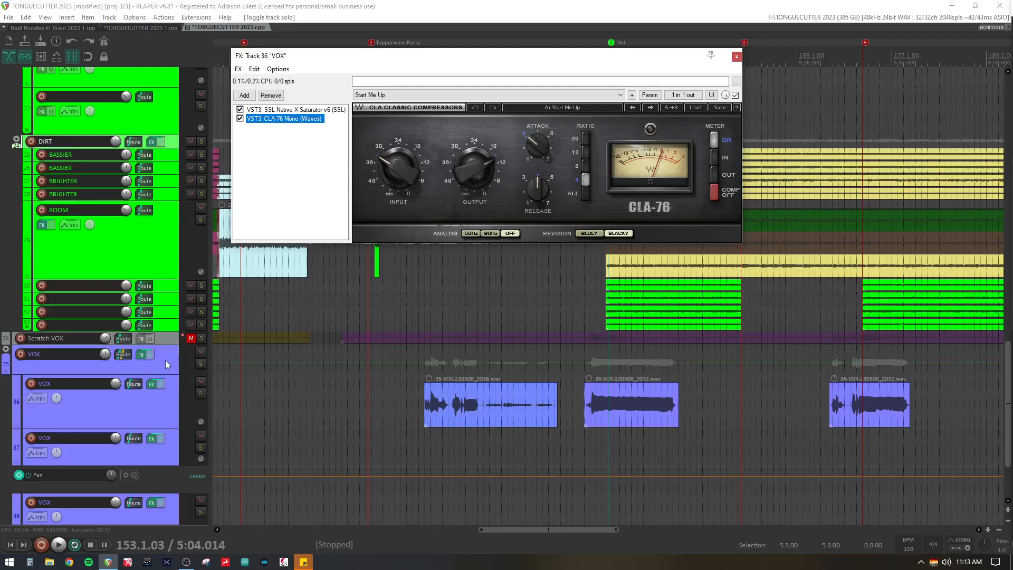
- View the SSL X-Limit plugin on the VOX folder track and close both effect chain windows
click(144, 353)
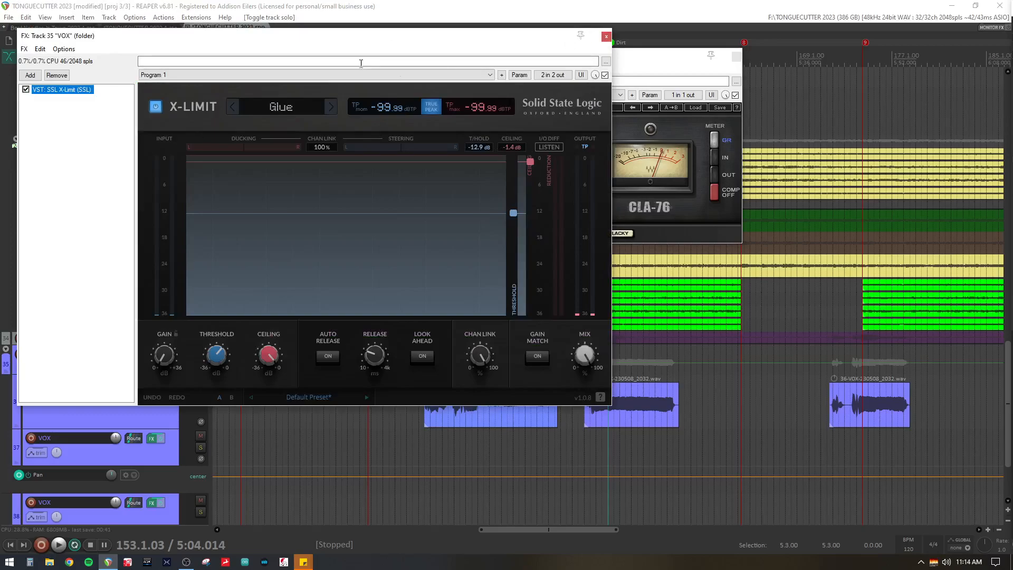
click(606, 36)
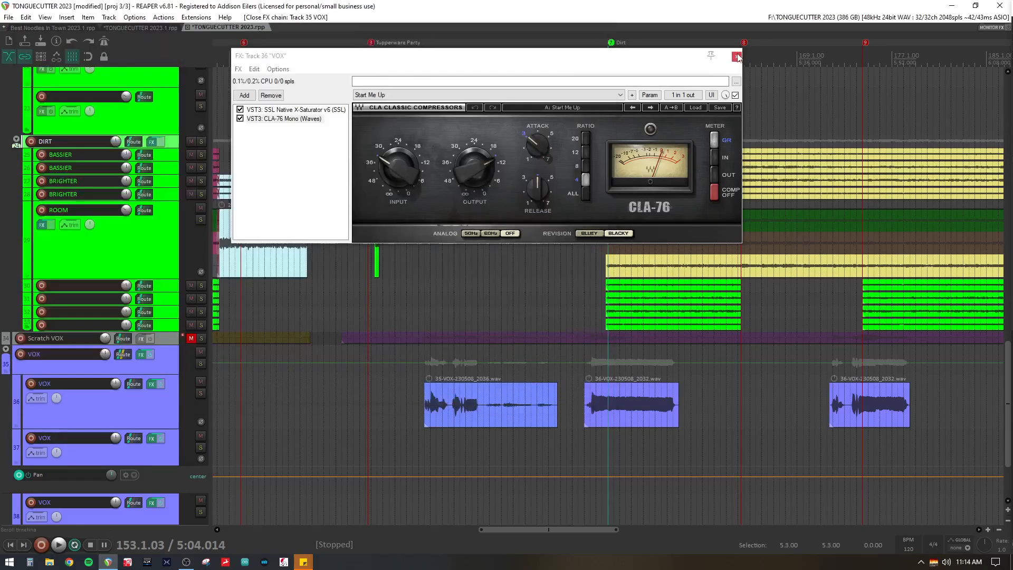
click(736, 56)
- Bypass the effects on the VOX folder and its first VOX track, and play that track soloed from near bar 137
click(160, 384)
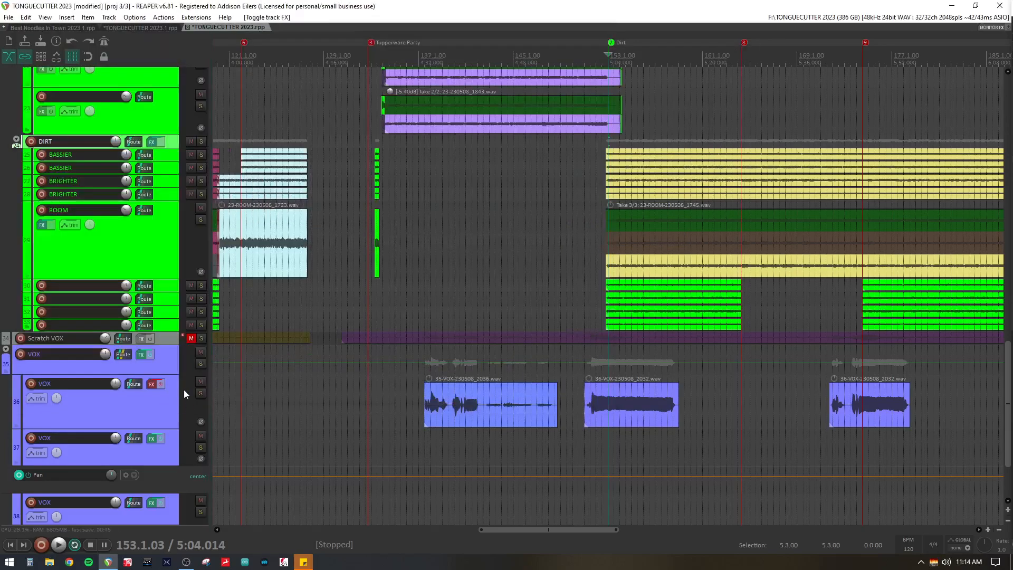
click(201, 394)
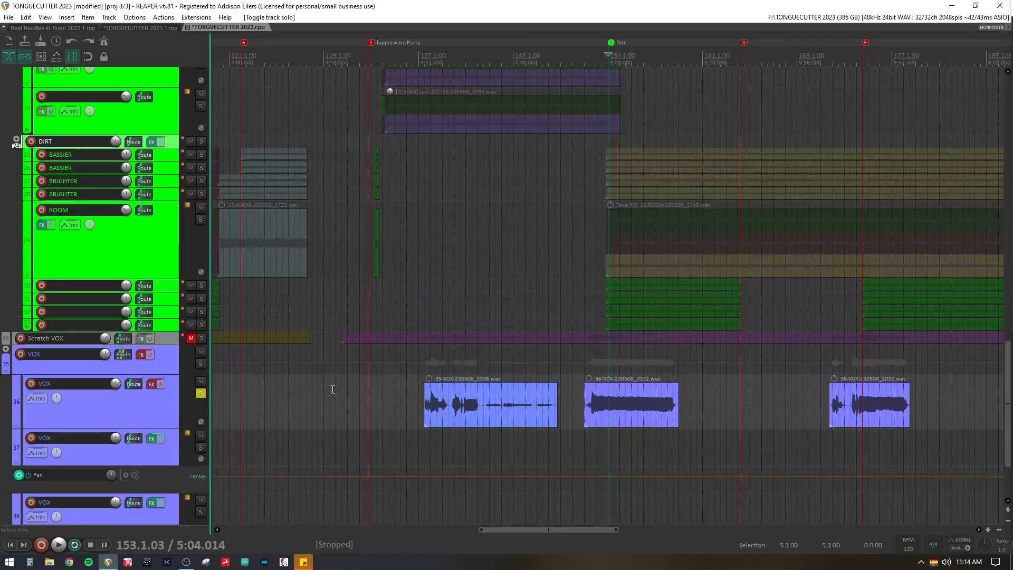
click(422, 378)
key(space)
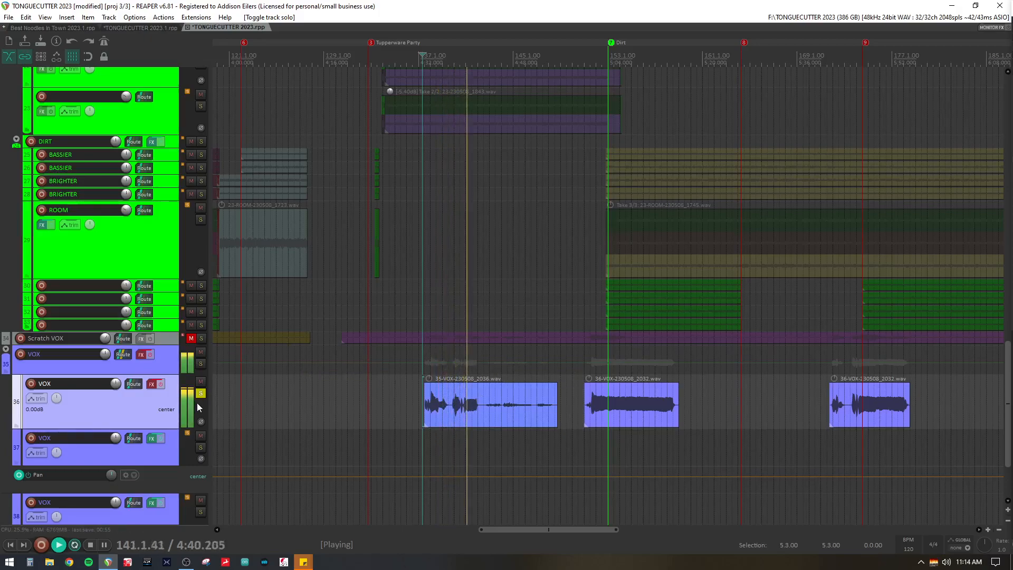
- Re-enable the effects on the first VOX track and the VOX folder while replaying the vocal, and clear the track's solo
click(160, 384)
key(space)
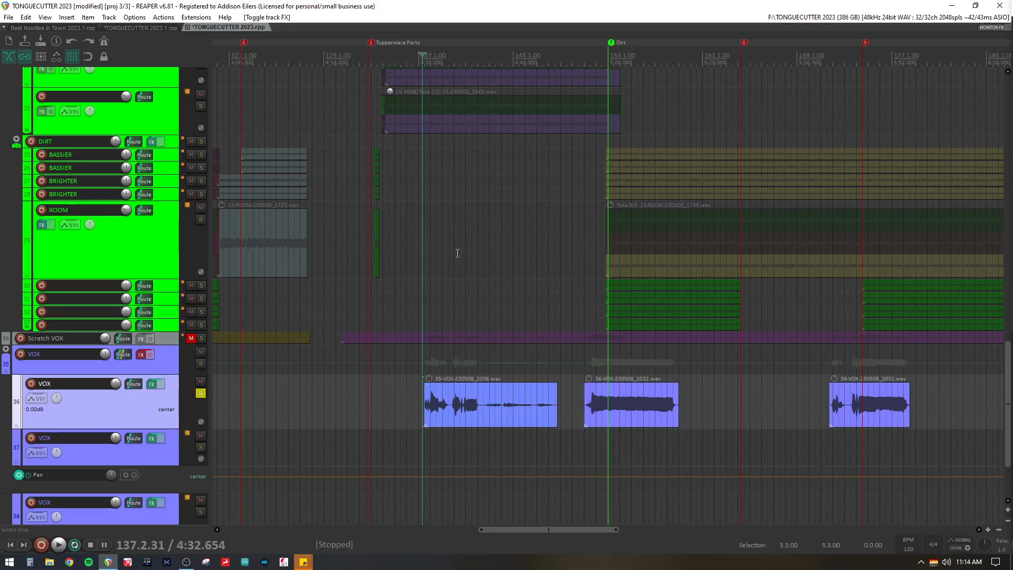
key(space)
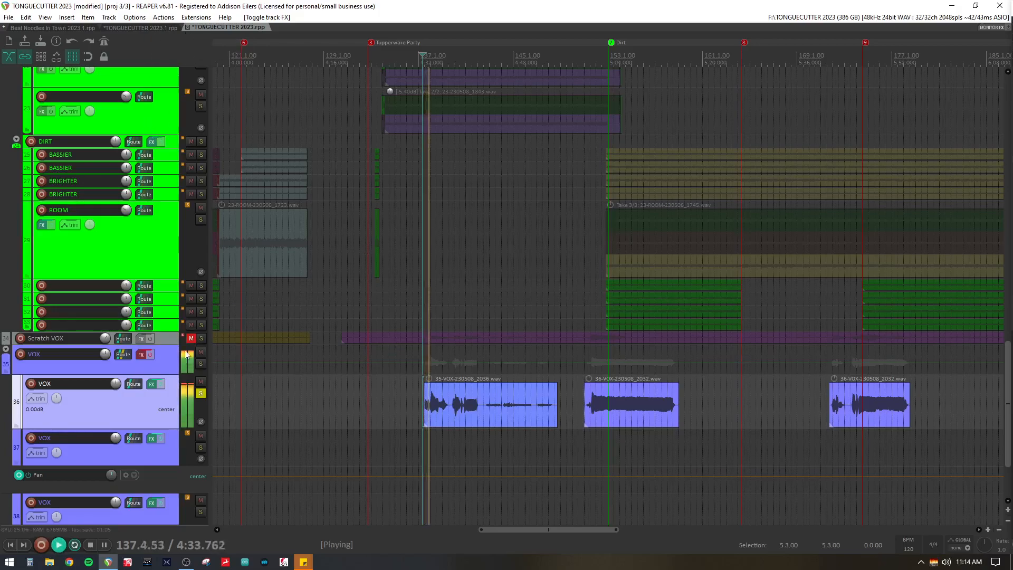
click(150, 357)
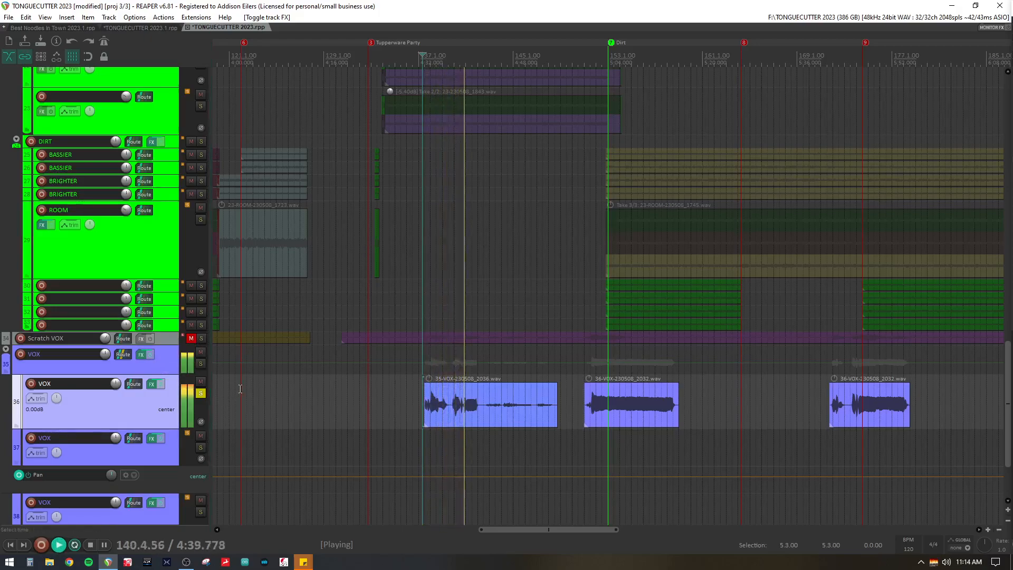
key(space)
click(201, 393)
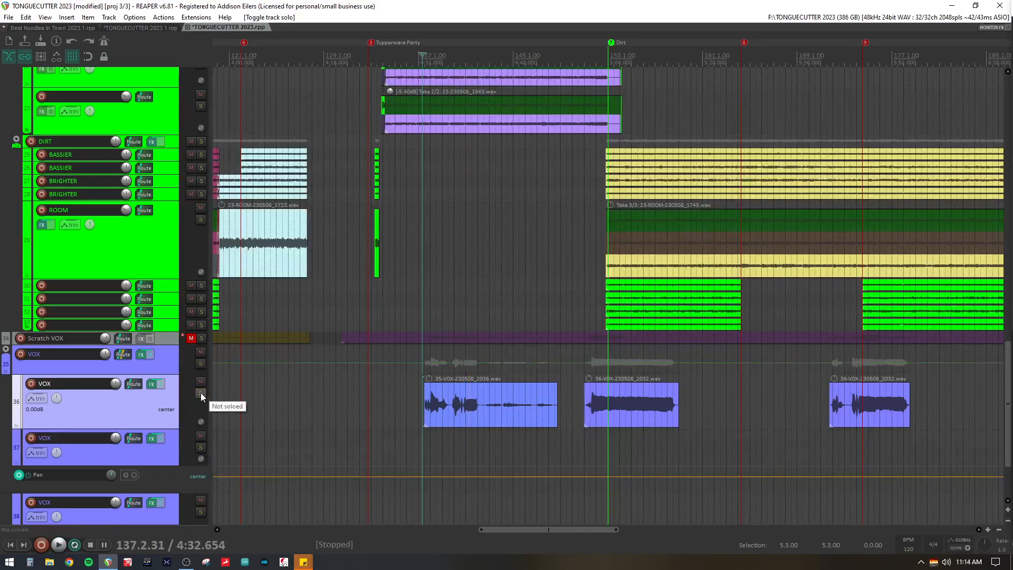
- Switch to the TONGUECUTTER 2023.1 project and look through its drum and guitar tracks down to the MAIN MEAT and FATTIES folders
scroll(201, 393, up, 5)
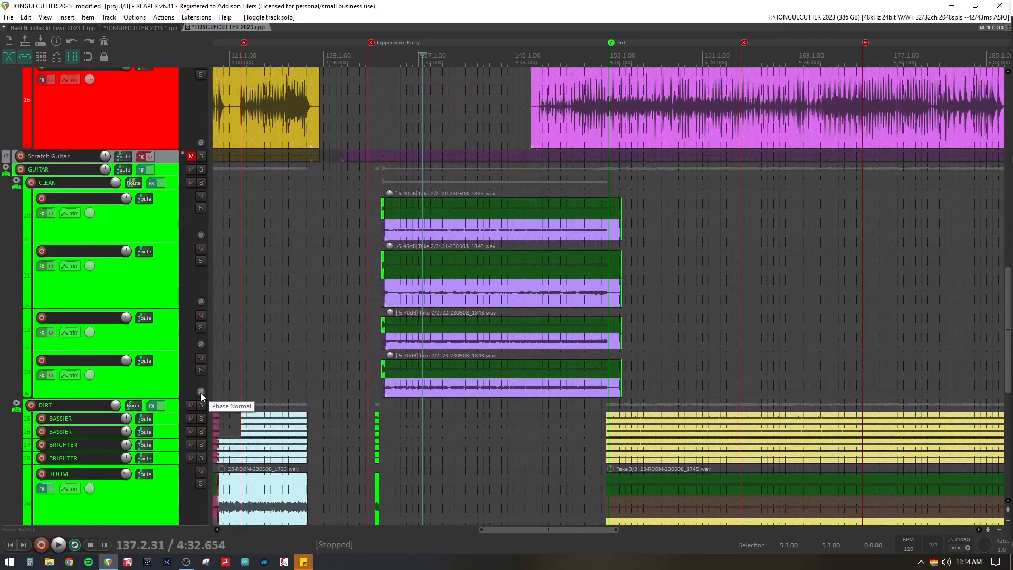
click(125, 26)
click(475, 217)
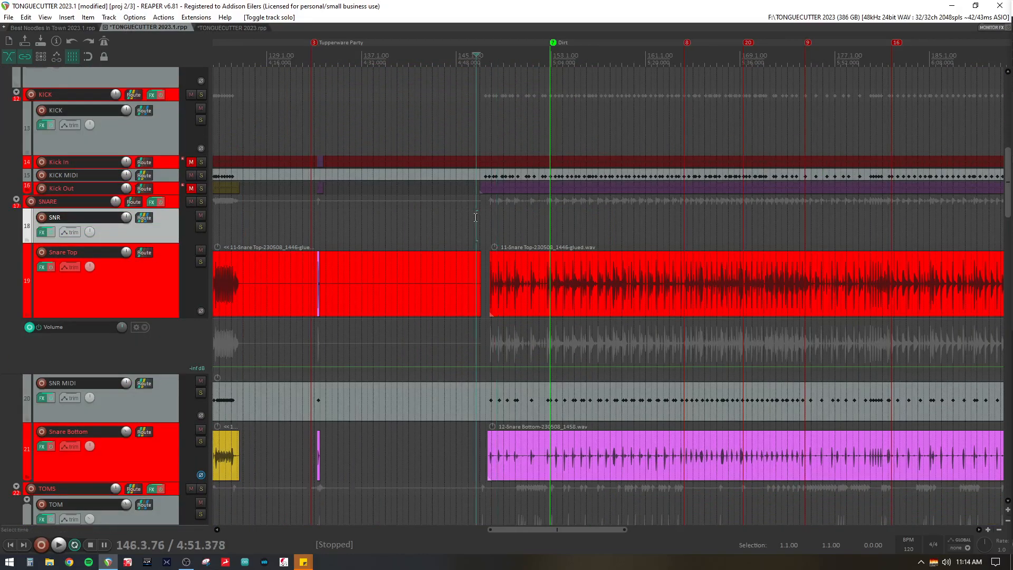
scroll(476, 217, down, 7)
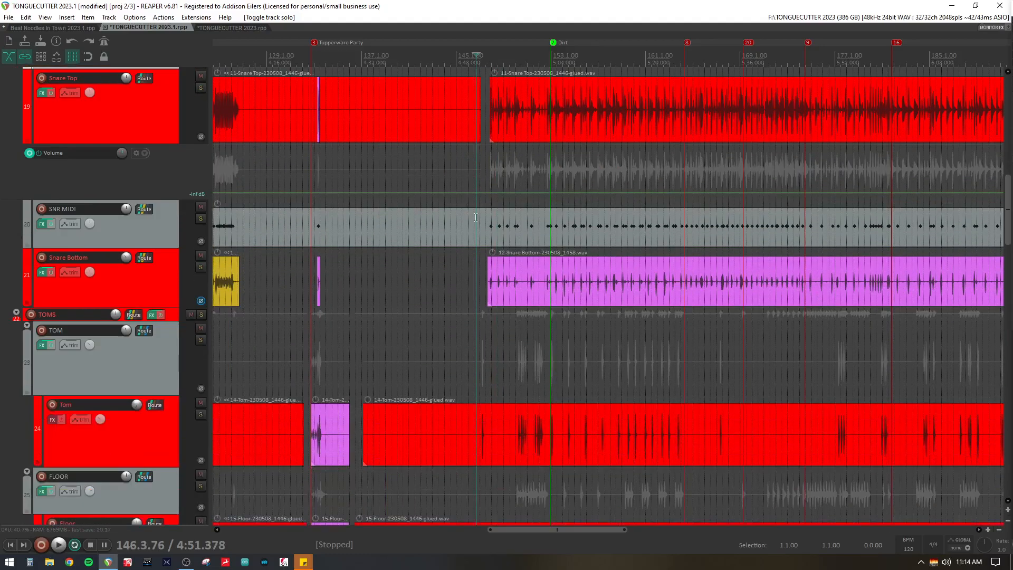
scroll(476, 217, down, 8)
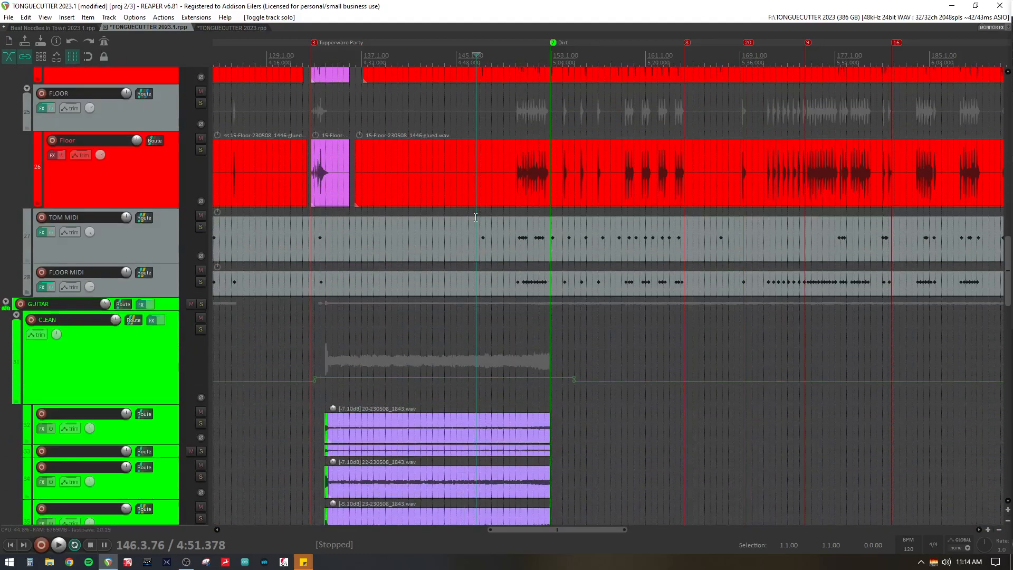
scroll(475, 217, down, 7)
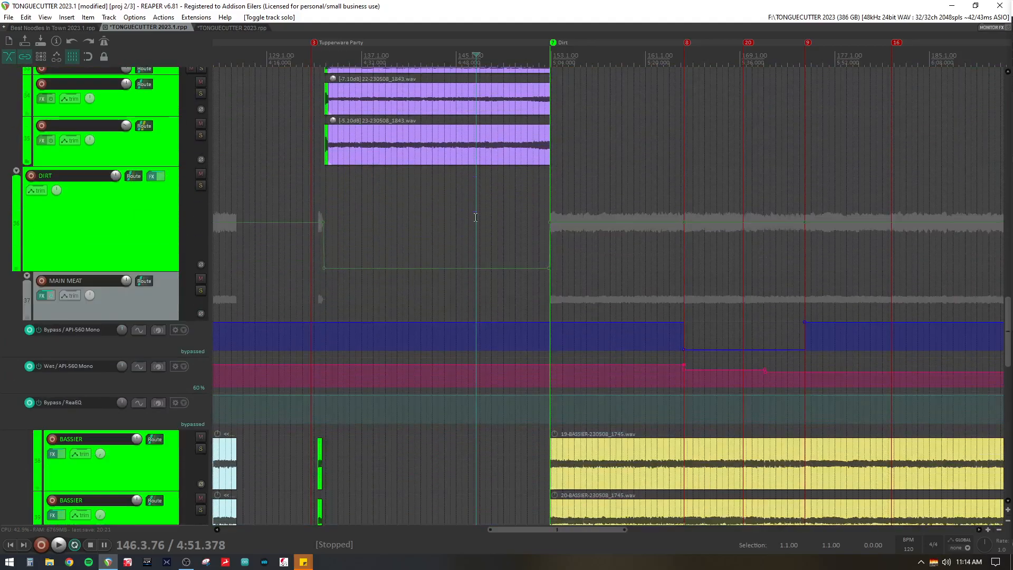
scroll(476, 217, down, 1)
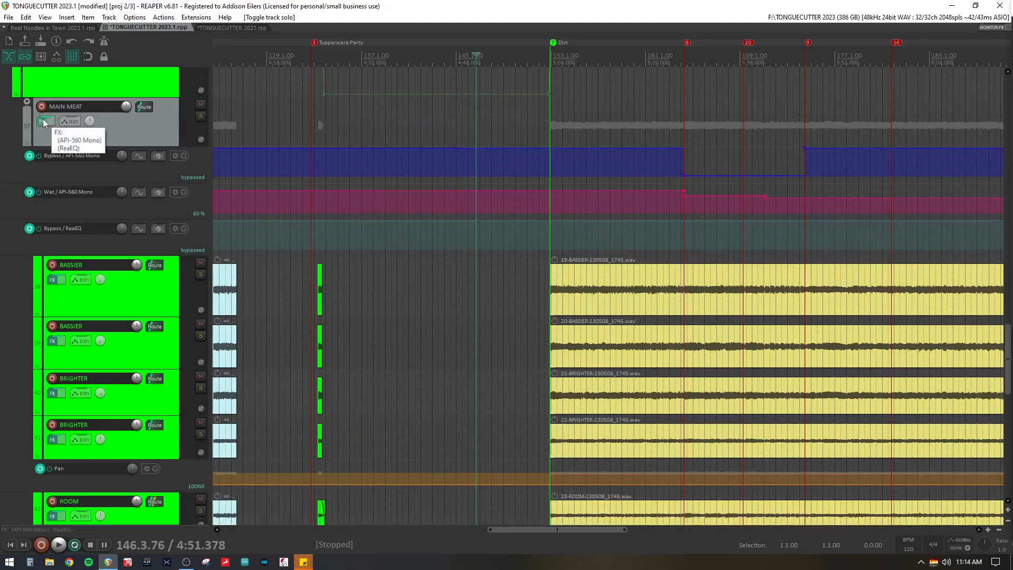
scroll(89, 192, down, 5)
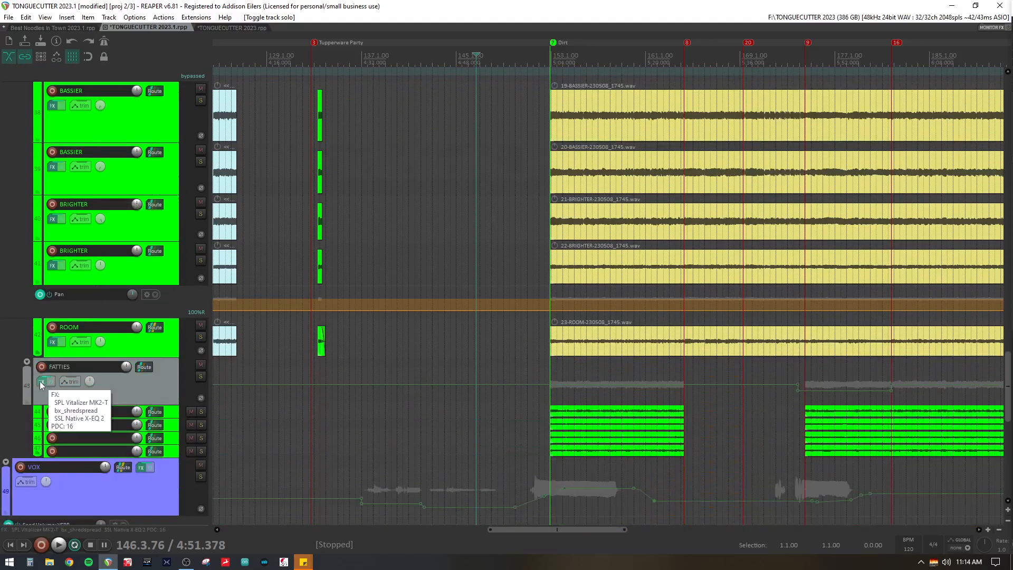
- Examine the 2023.1 project's track layout from the guitar folders back up through the toms, snare, kick and overheads to the LIMITED track
scroll(442, 294, up, 11)
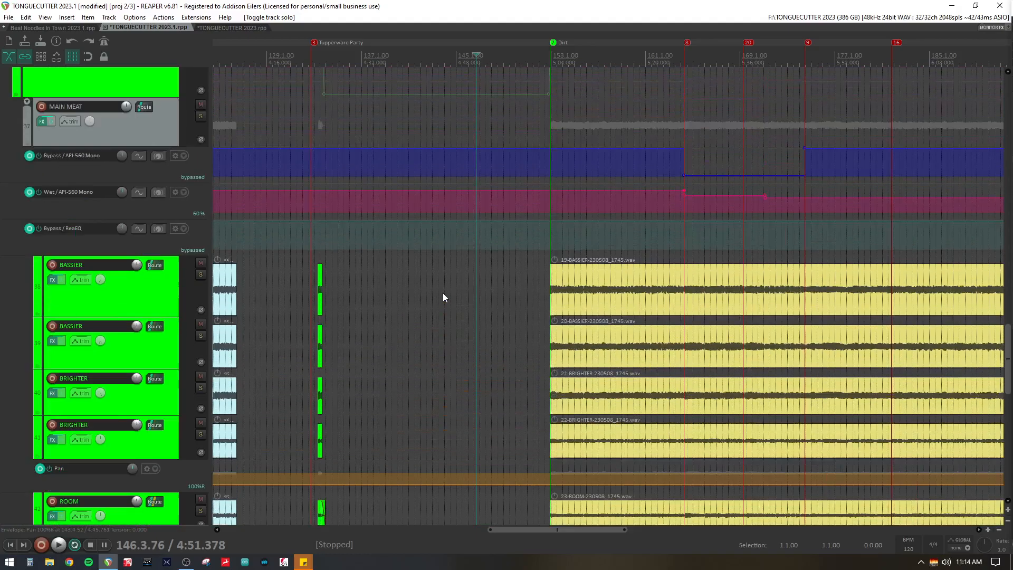
scroll(442, 297, up, 15)
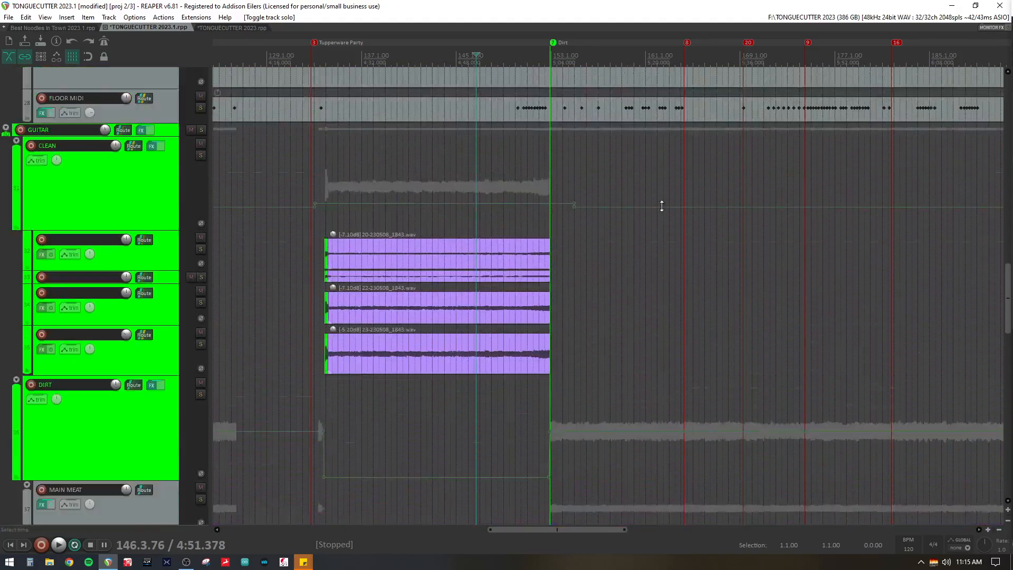
scroll(723, 94, up, 8)
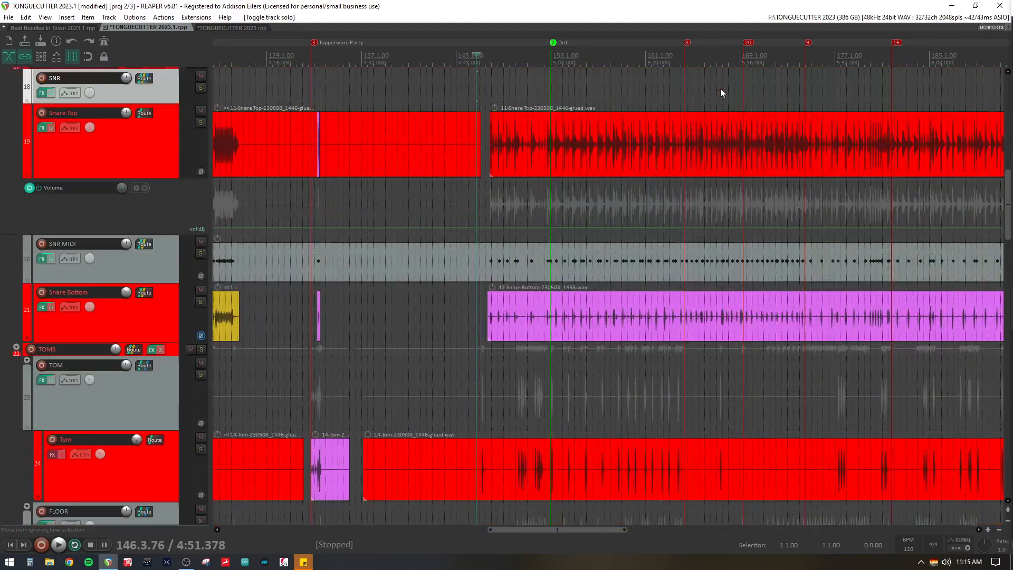
scroll(423, 142, up, 6)
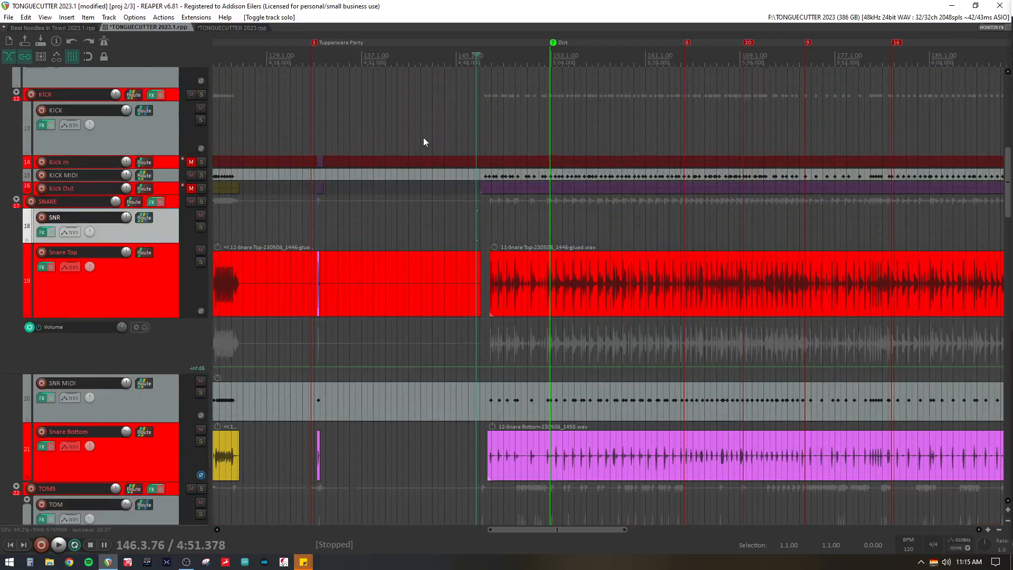
scroll(424, 141, up, 1)
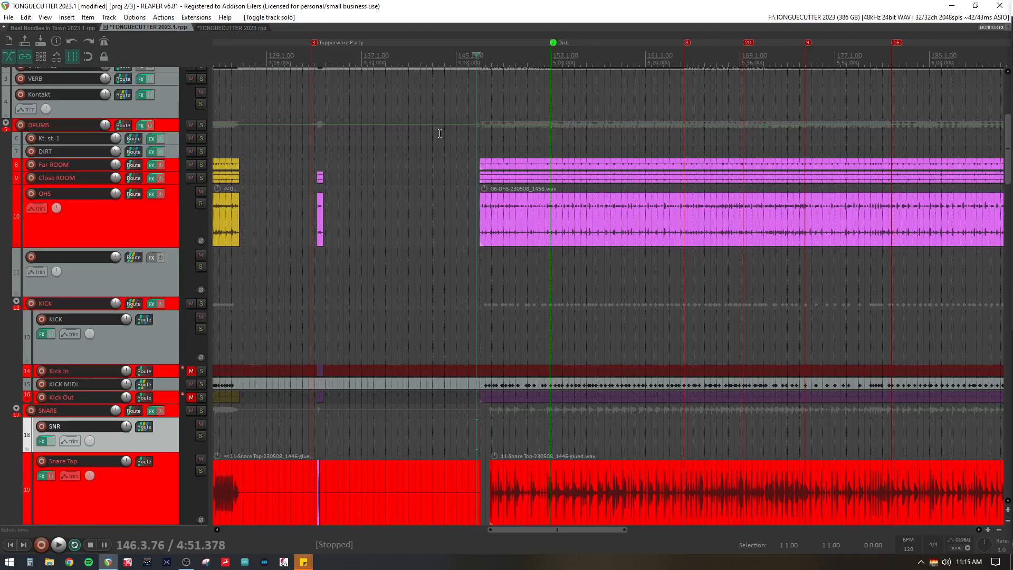
scroll(442, 137, down, 7)
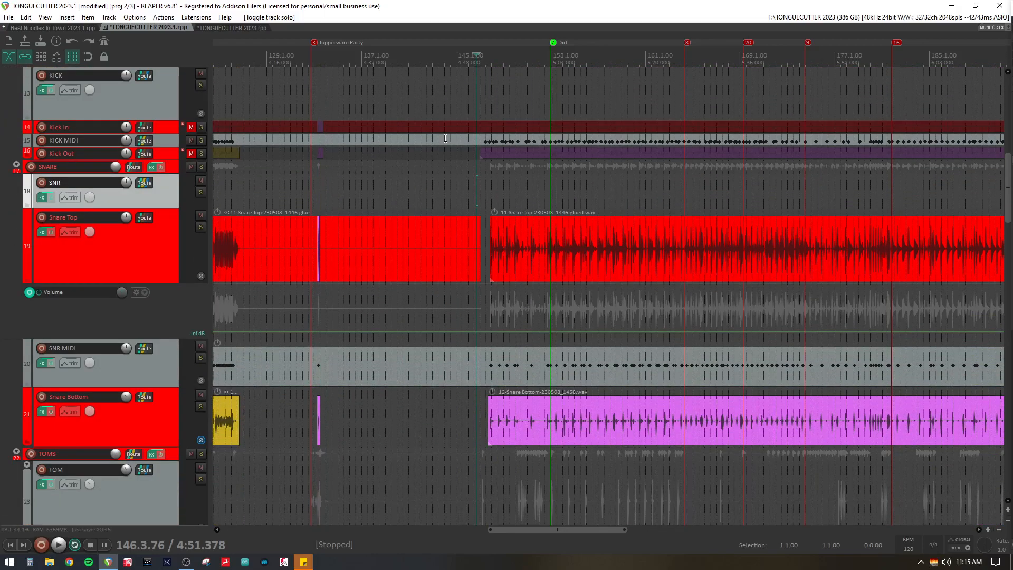
scroll(556, 437, down, 3)
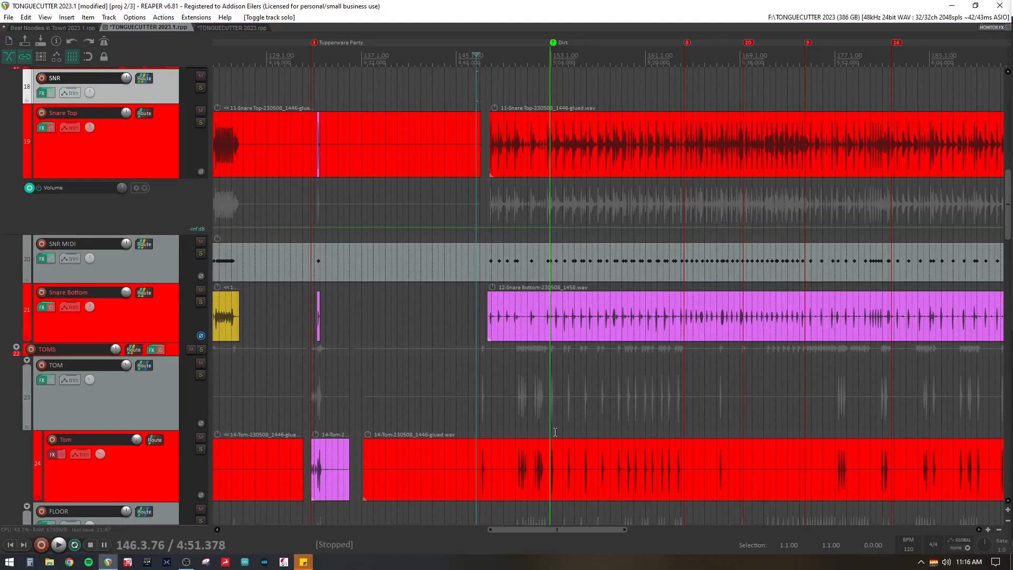
scroll(512, 154, up, 5)
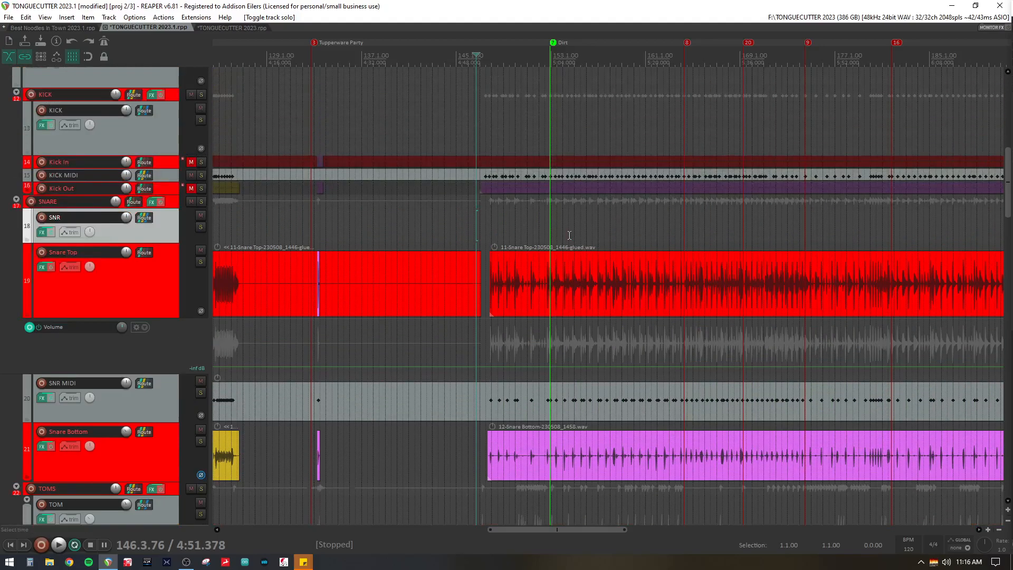
scroll(512, 155, up, 5)
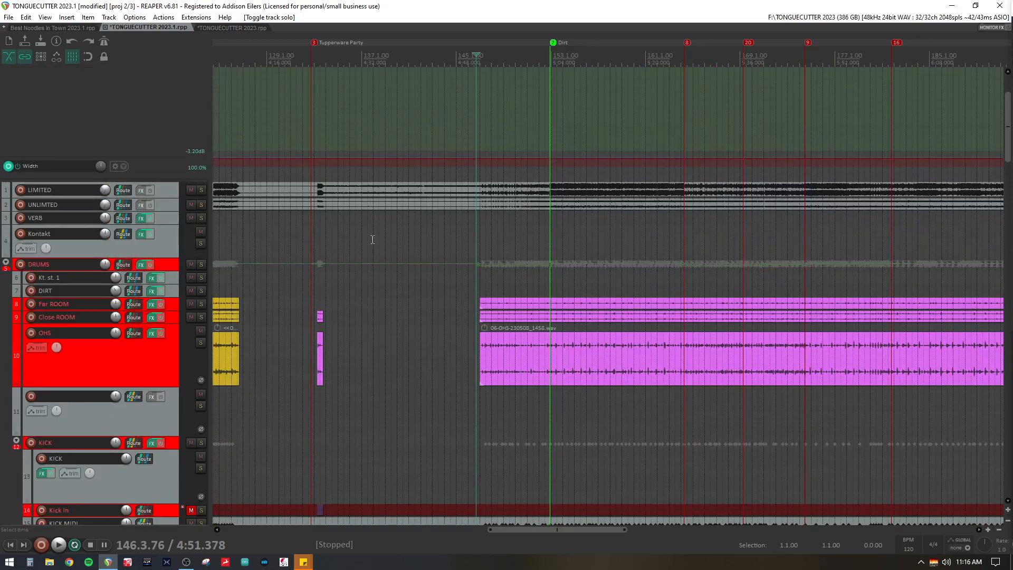
- Solo the DRUMS folder, open the Kontakt track's Modern & Massive Drums instrument, and view its kick mixer and Kick Sum channel
click(201, 264)
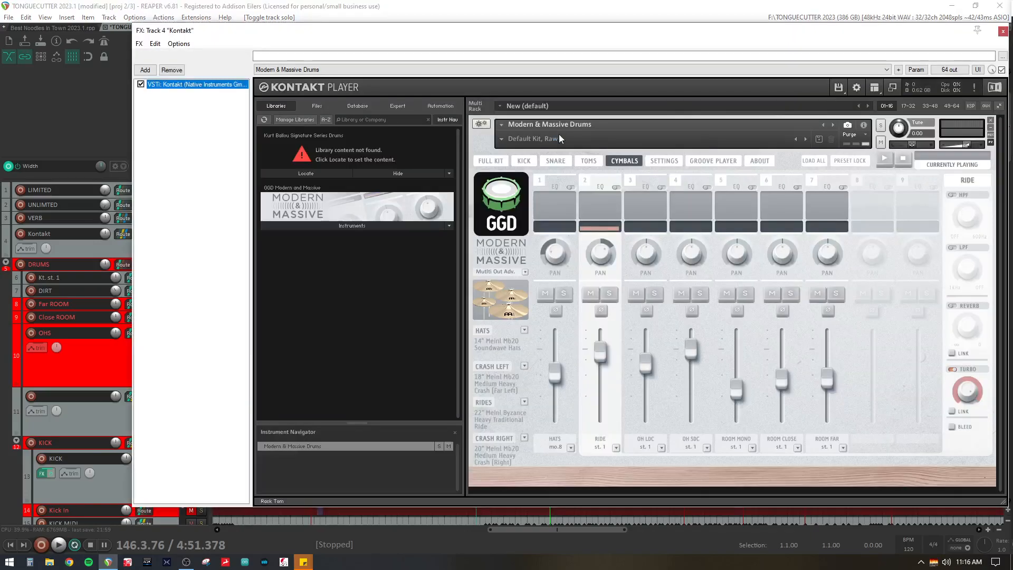
drag(569, 37, 485, 30)
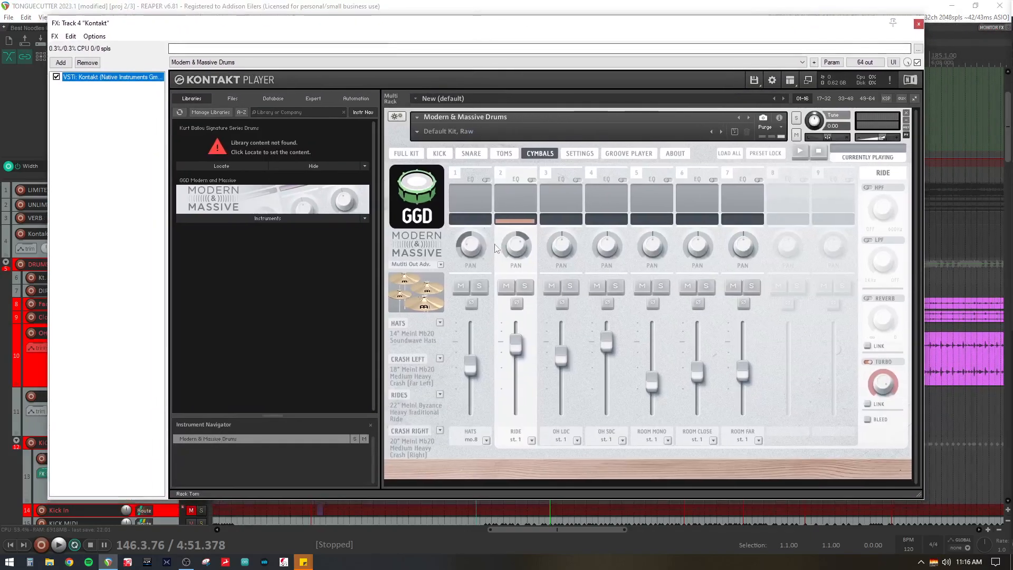
click(440, 153)
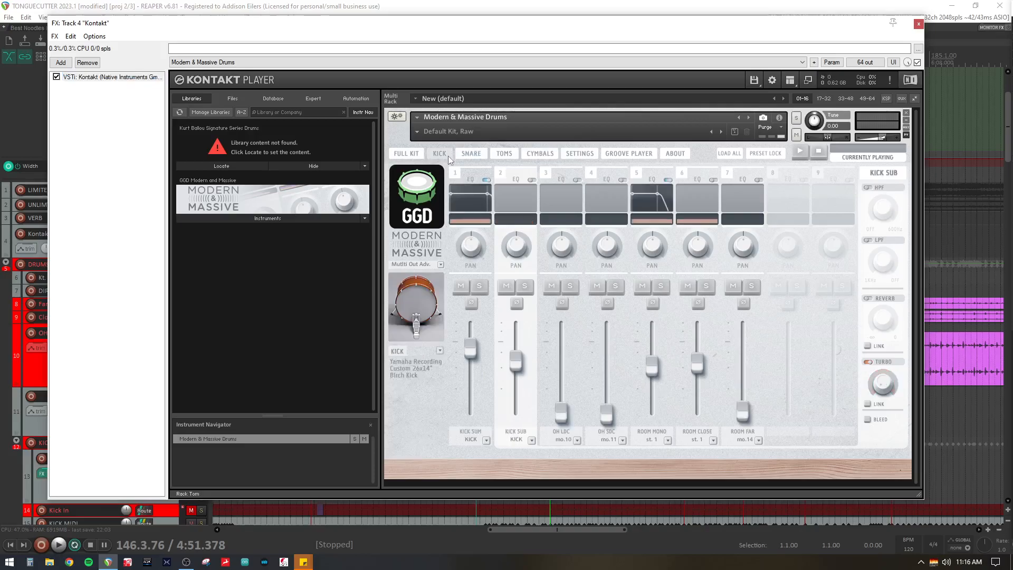
click(468, 205)
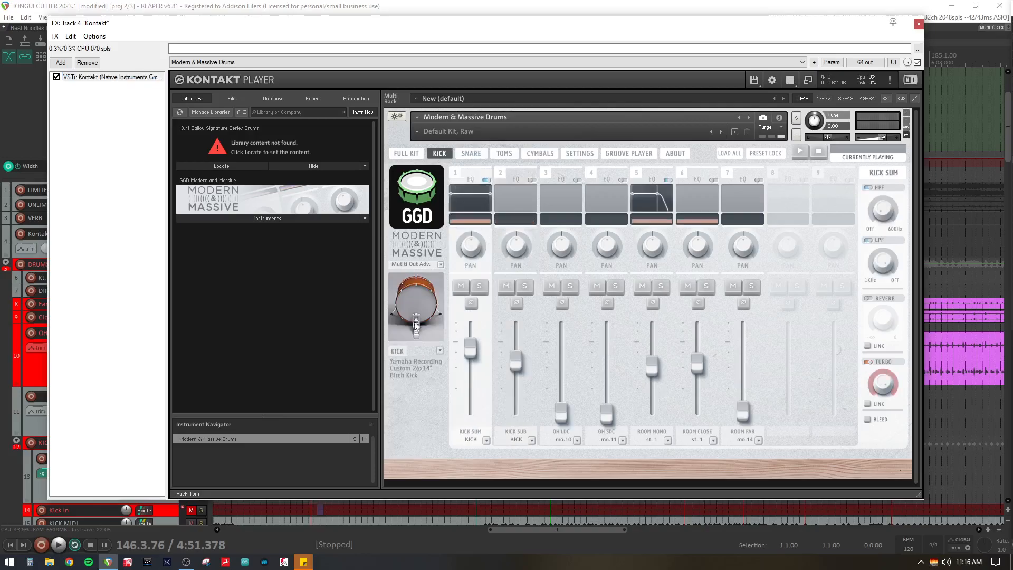
- Audition the snare and toms in Modern & Massive Drums, view the cymbals mixer, and close the Kontakt window
click(471, 154)
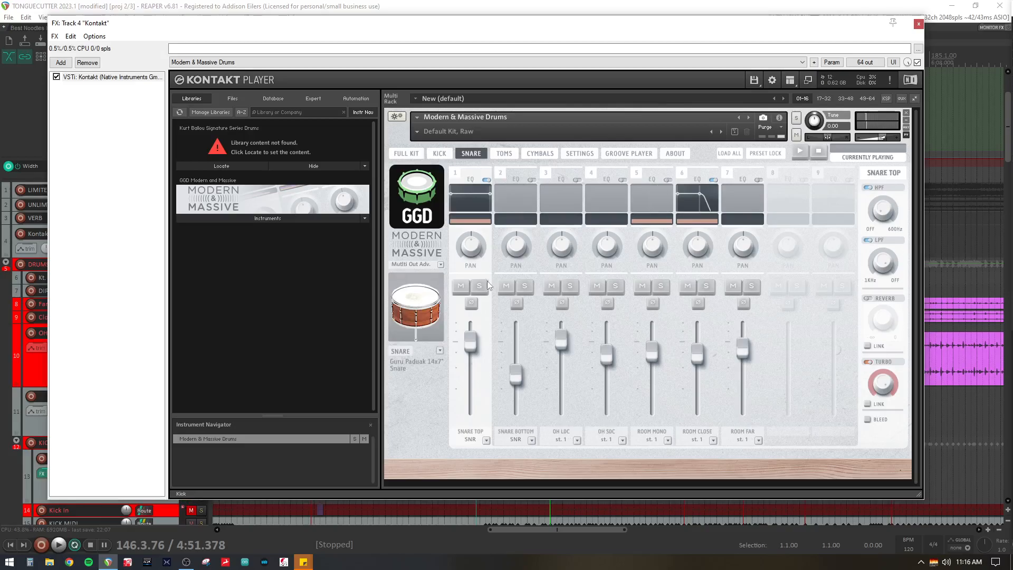
click(419, 304)
click(504, 153)
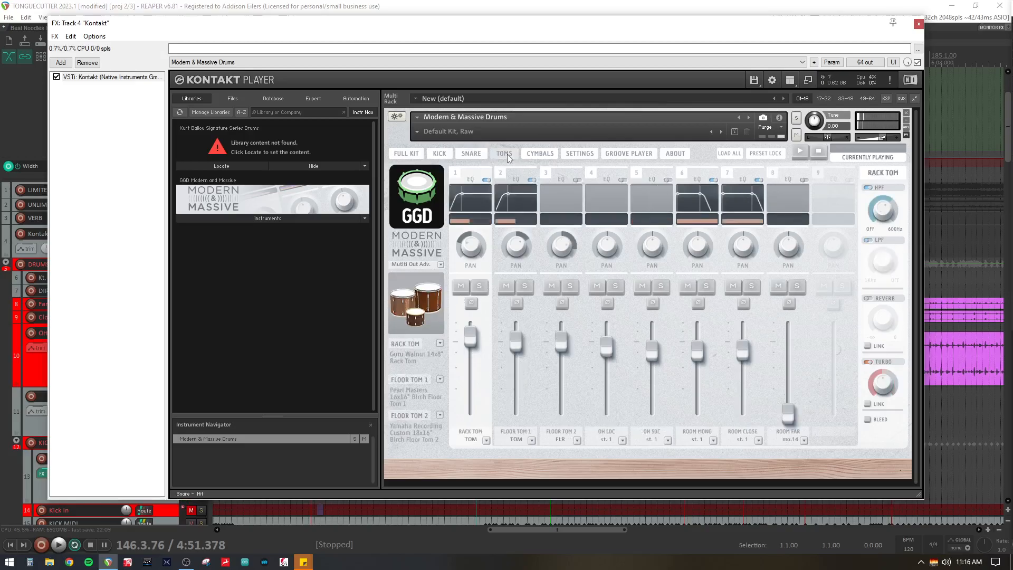
click(410, 313)
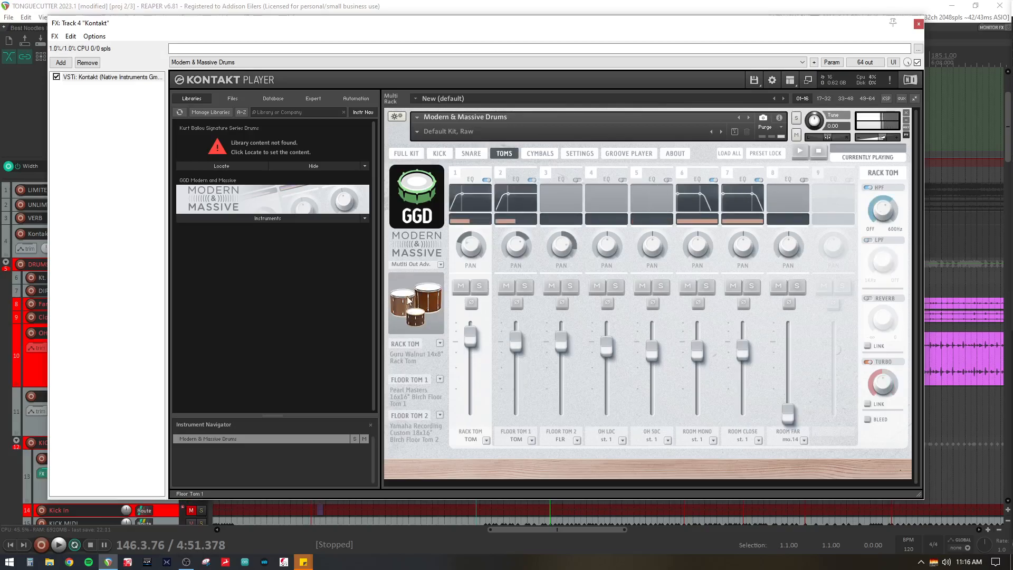
click(435, 285)
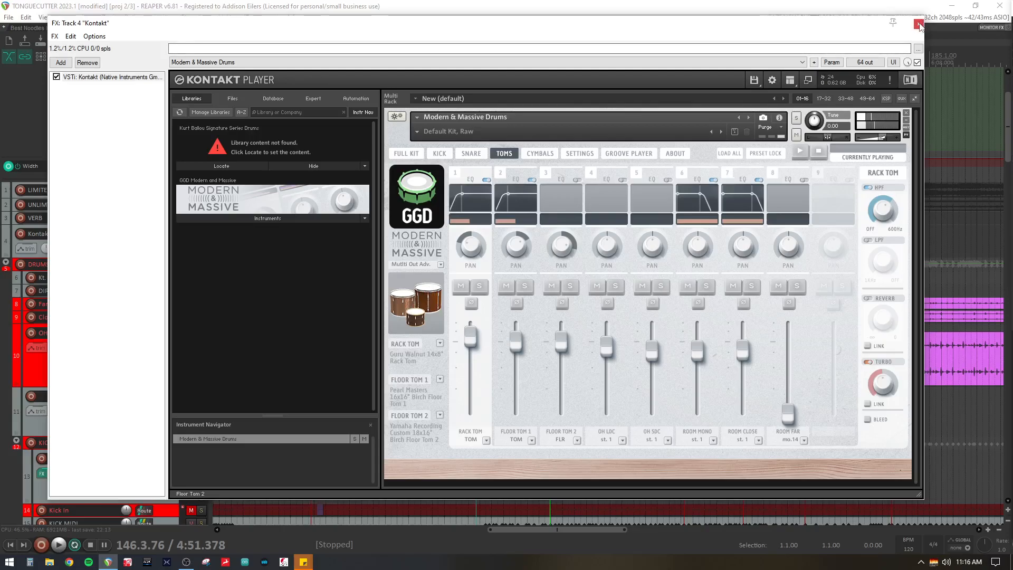
click(541, 153)
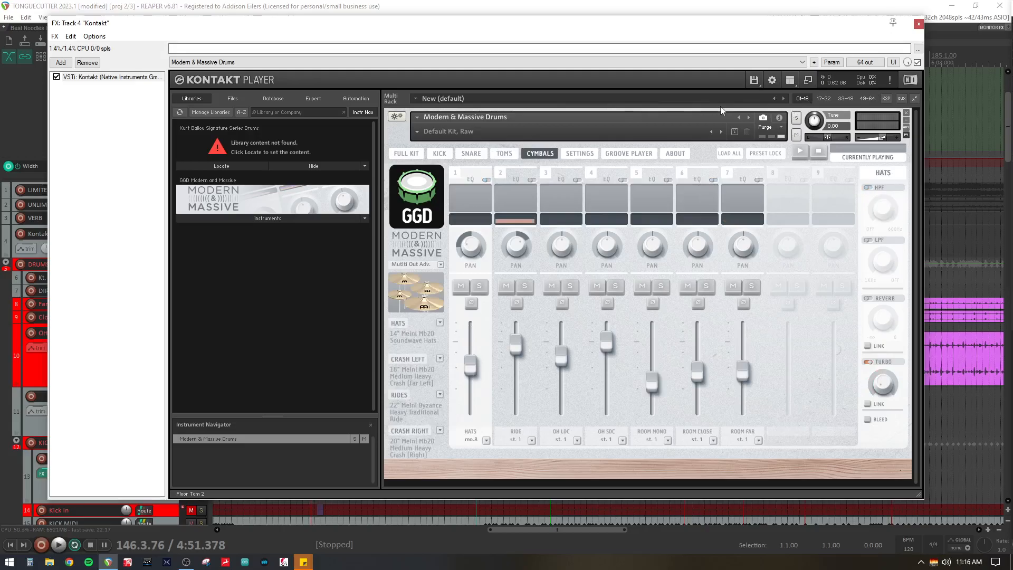
click(920, 24)
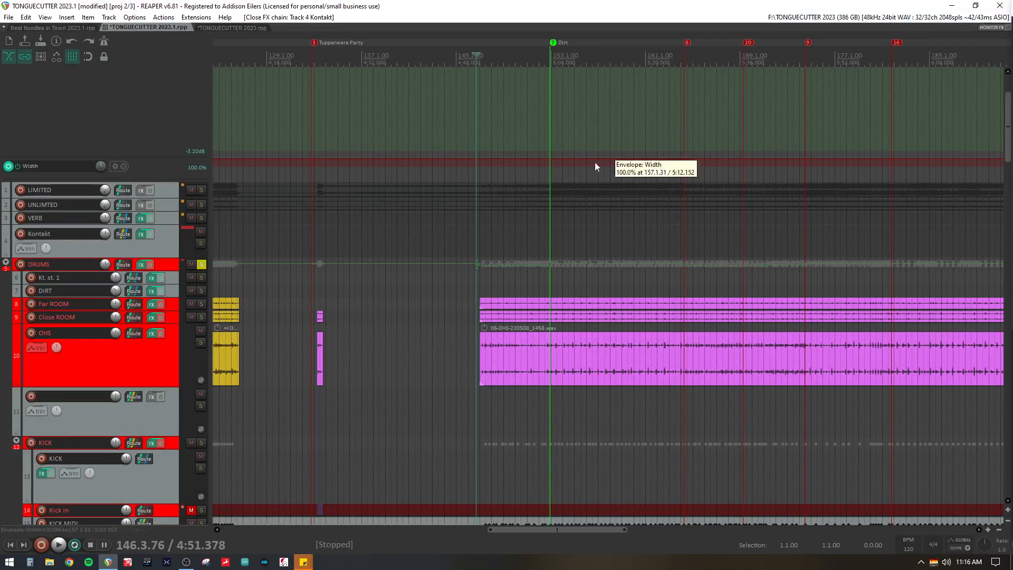
- Play the soloed drums from near bar 146 while viewing the kick, snare and tom tracks, and stop playback
click(476, 224)
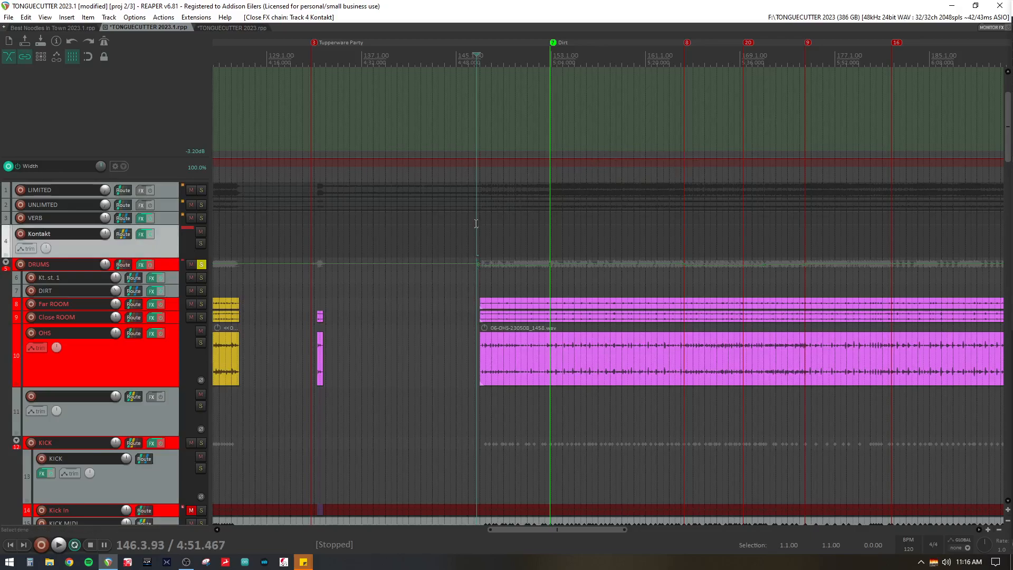
key(space)
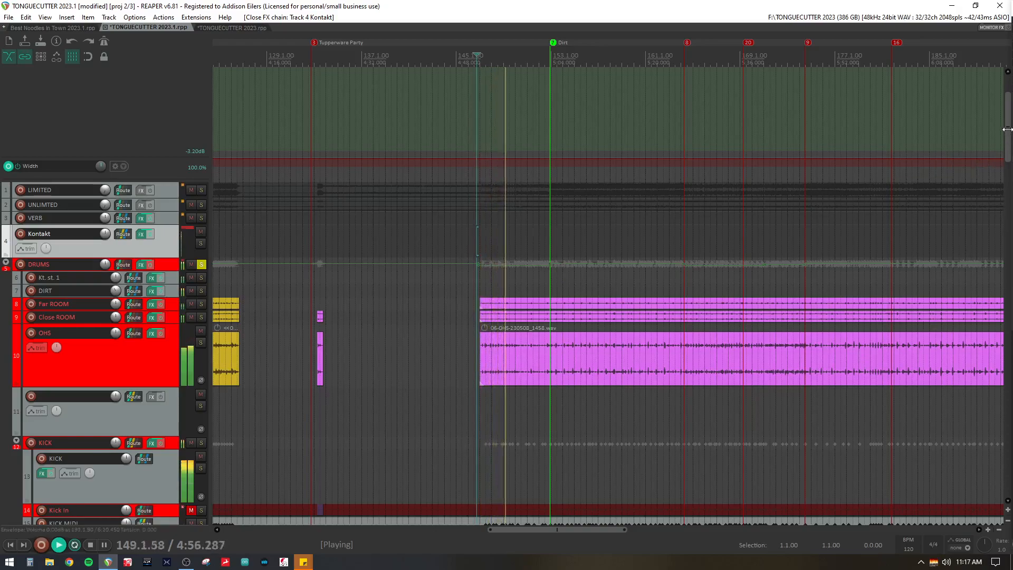
drag(1008, 132, 1006, 201)
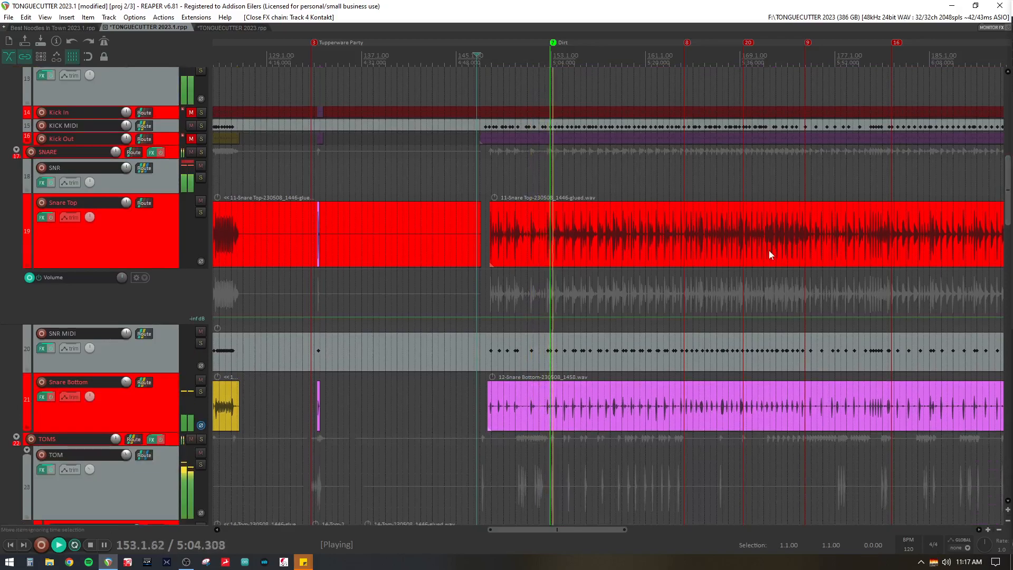
scroll(658, 270, up, 8)
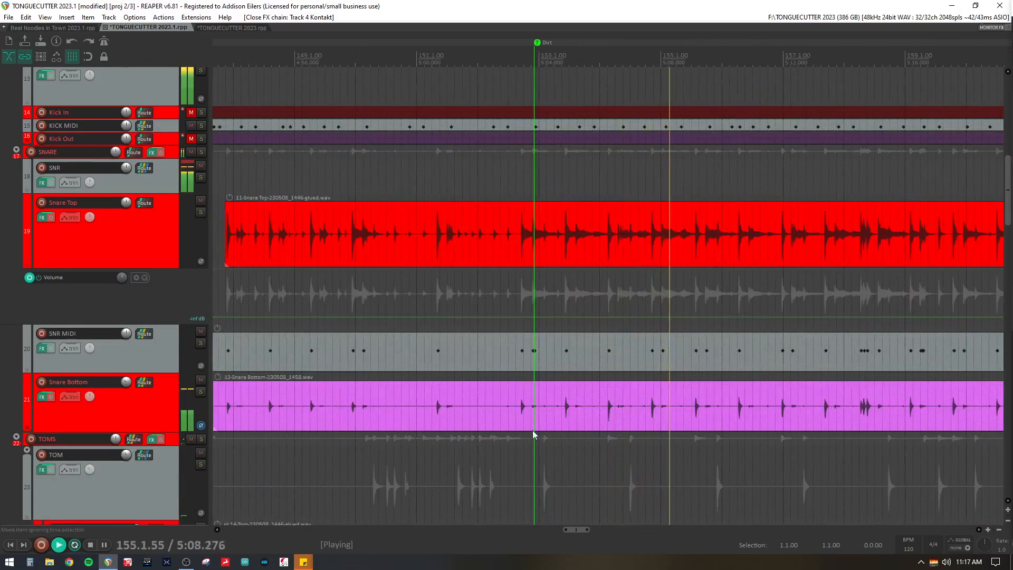
key(space)
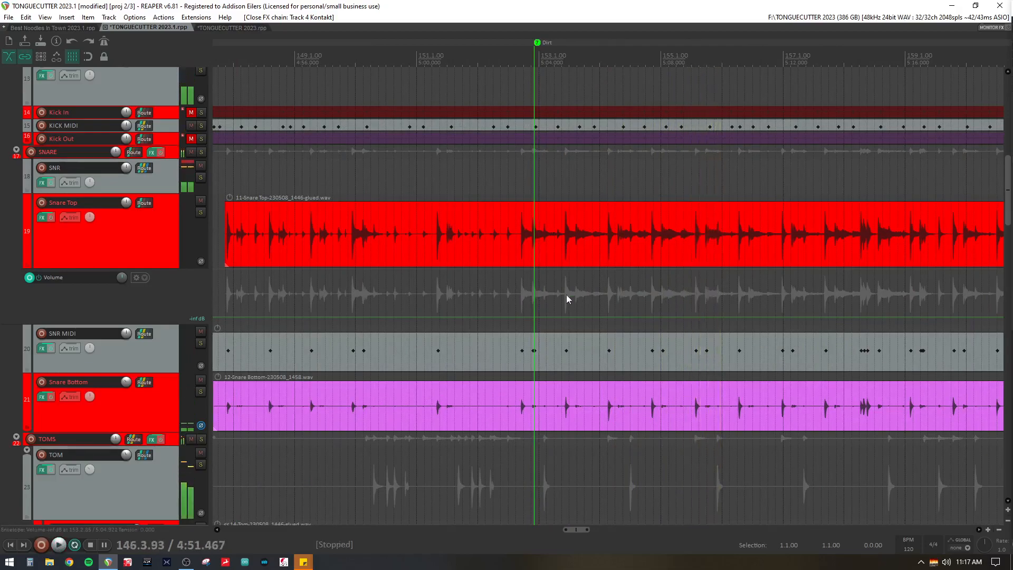
- Inspect the SNR MIDI notes around bar 158 up close in the MIDI editor, and close the editor
click(406, 293)
scroll(406, 293, down, 3)
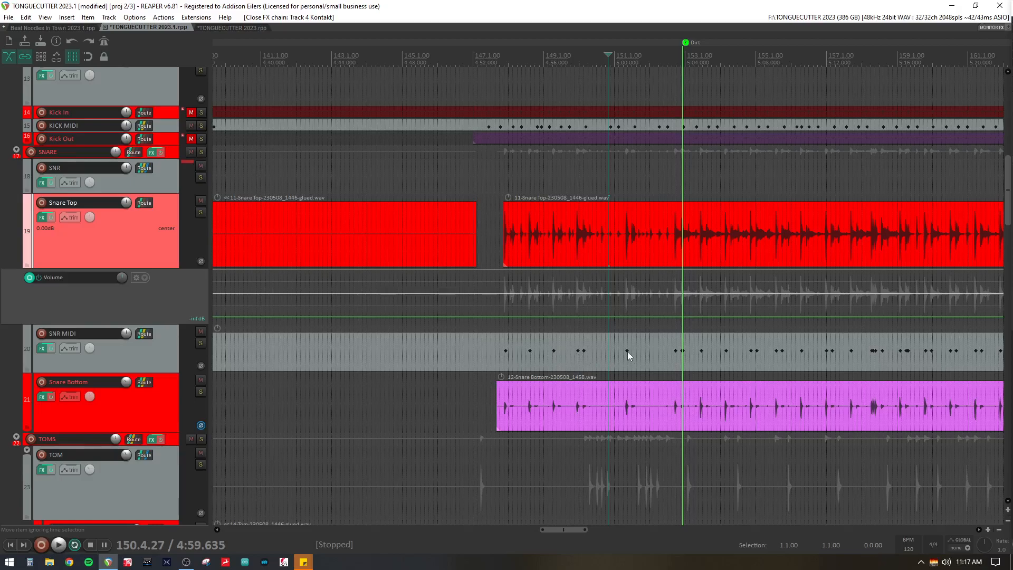
scroll(628, 352, right, 5)
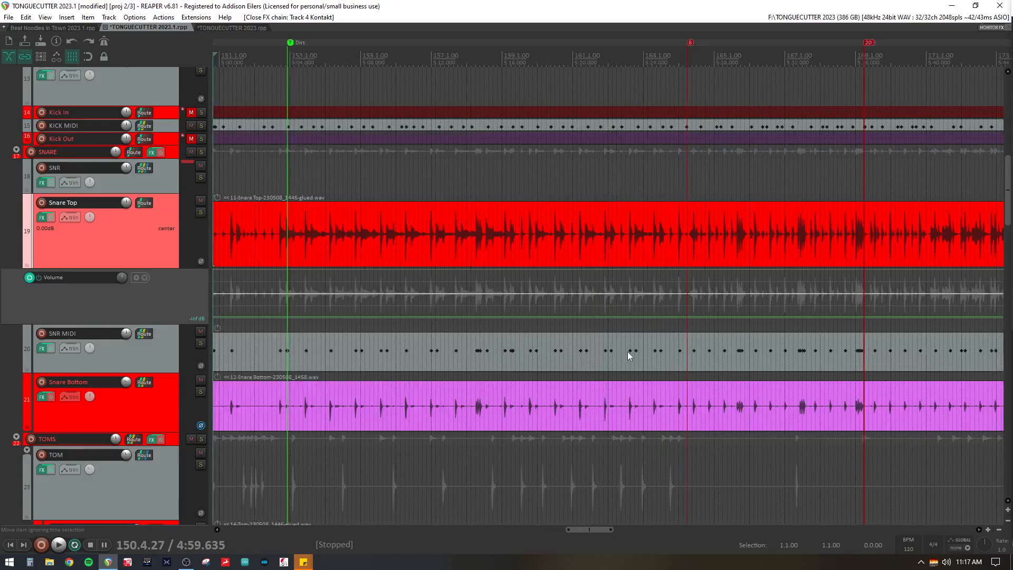
double_click(477, 359)
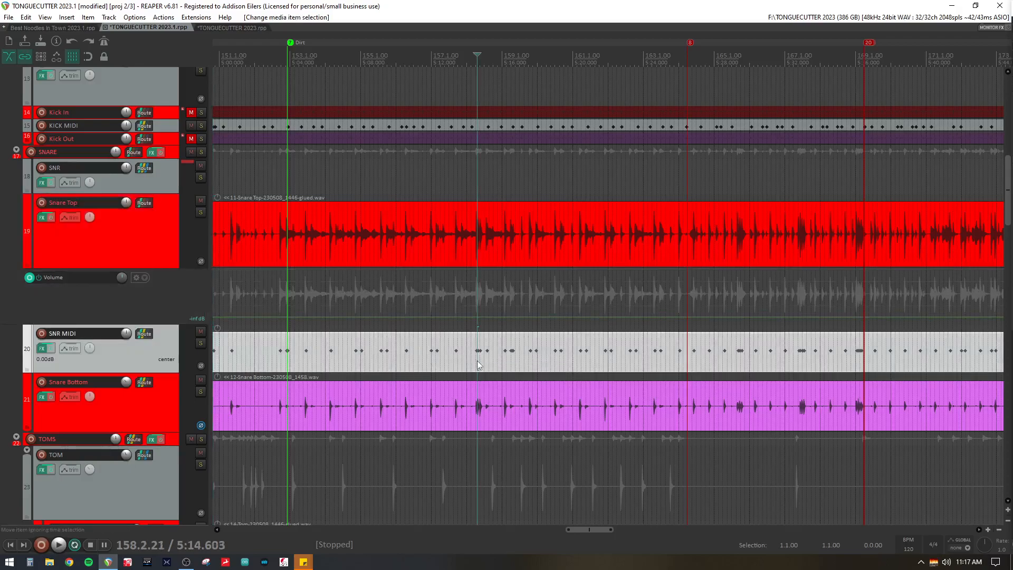
click(939, 511)
click(939, 511)
click(939, 512)
click(939, 512)
click(477, 274)
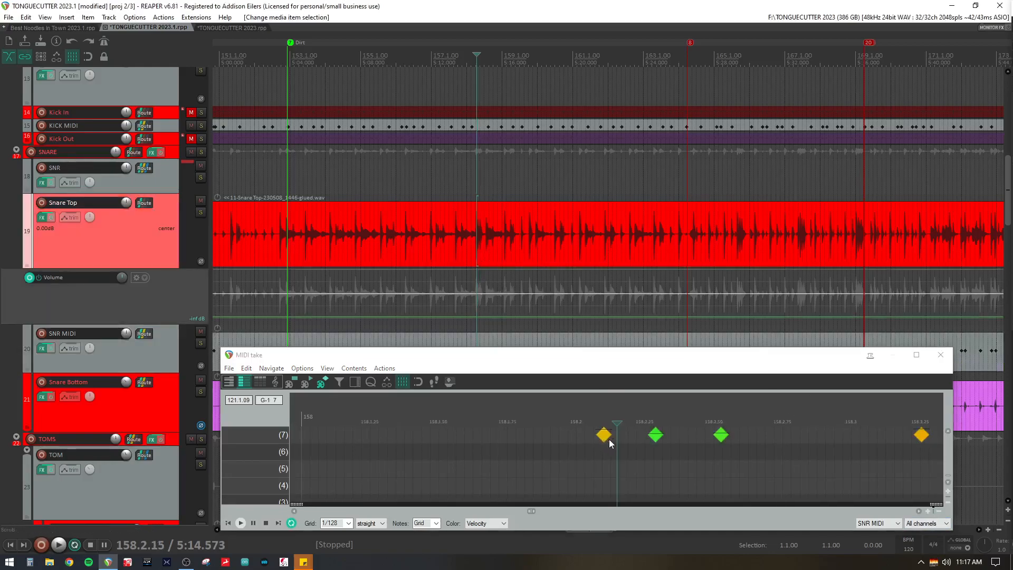
click(940, 355)
- Solo the SNARE folder and play it from near bar 158, stopping after a few bars
click(470, 290)
click(202, 152)
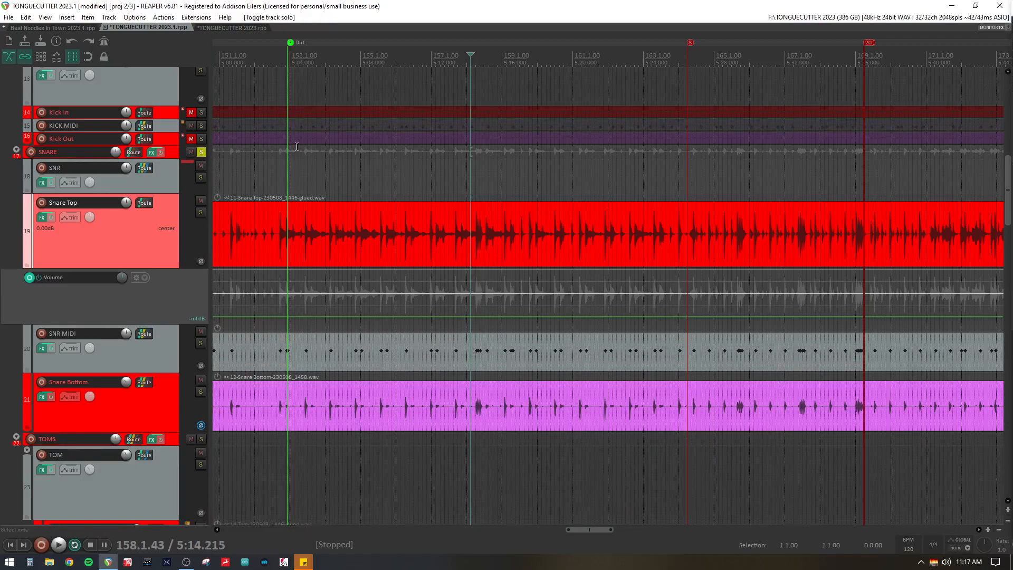
key(space)
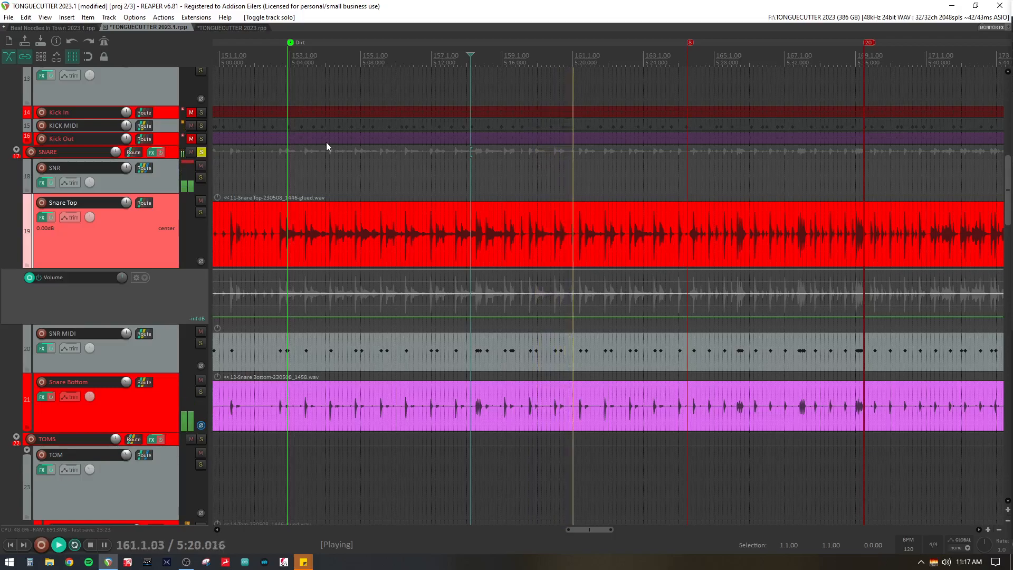
key(space)
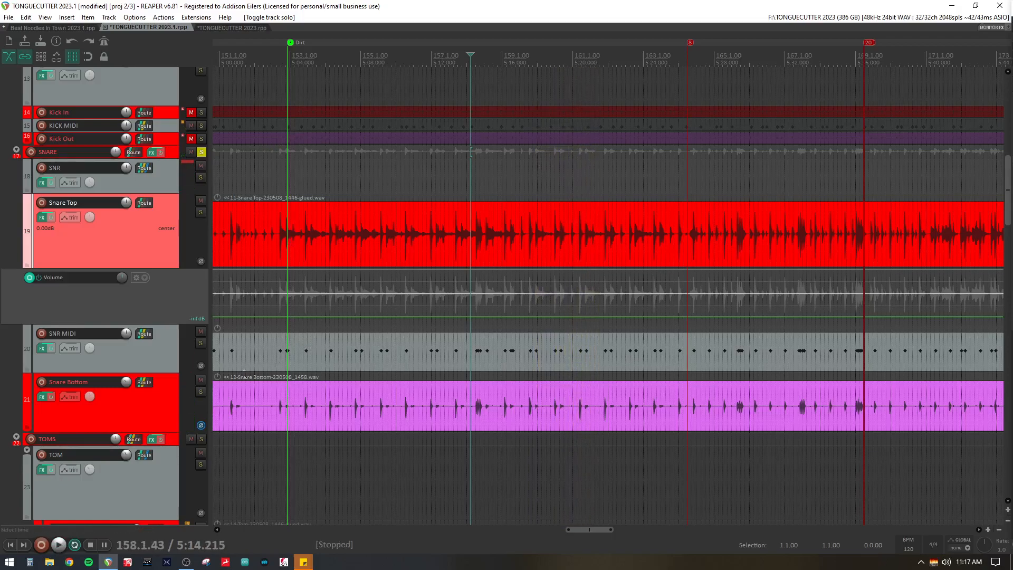
- Mute Snare Bottom temporarily to hear the soloed snare folder without it from near bar 158, and unmute the track
click(201, 380)
key(space)
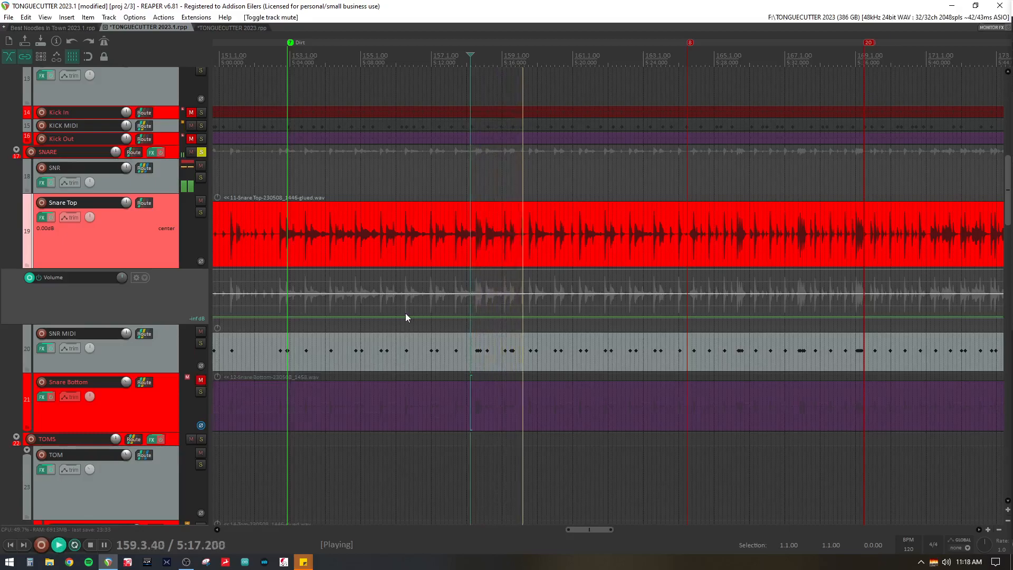
key(space)
click(200, 379)
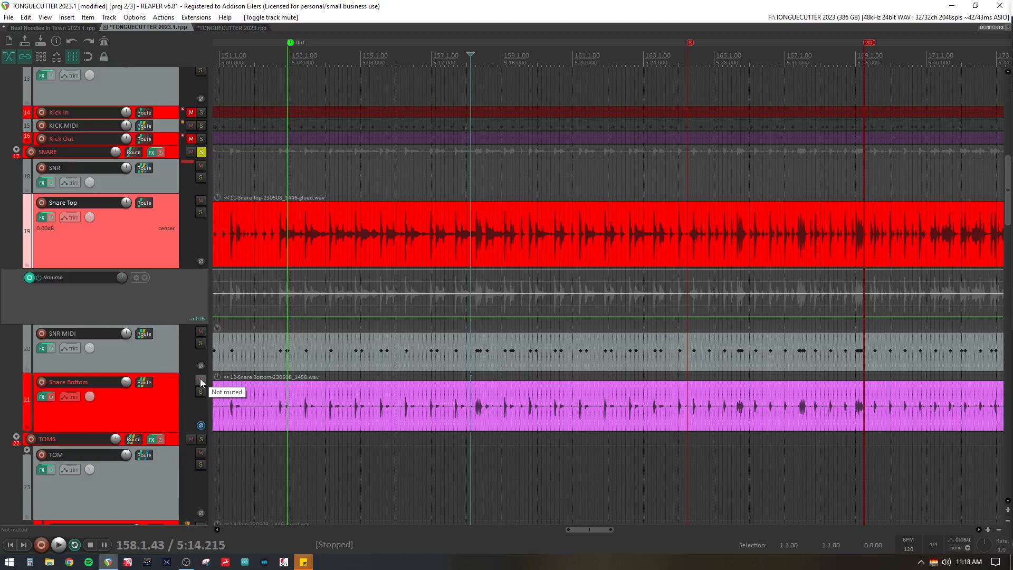
- Save the TONGUECUTTER 2023.1 project
key(ctrl+s)
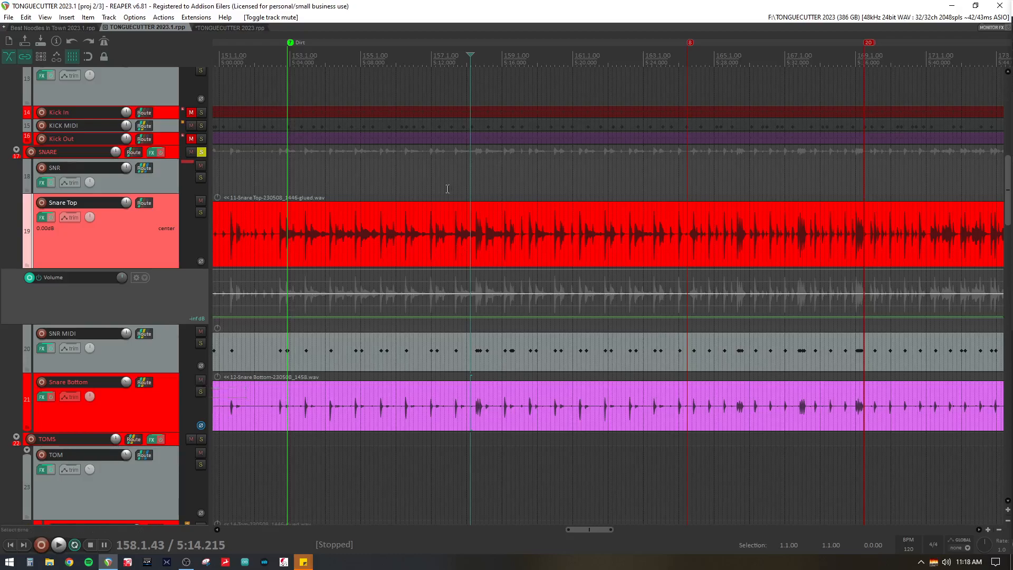
scroll(469, 187, up, 3)
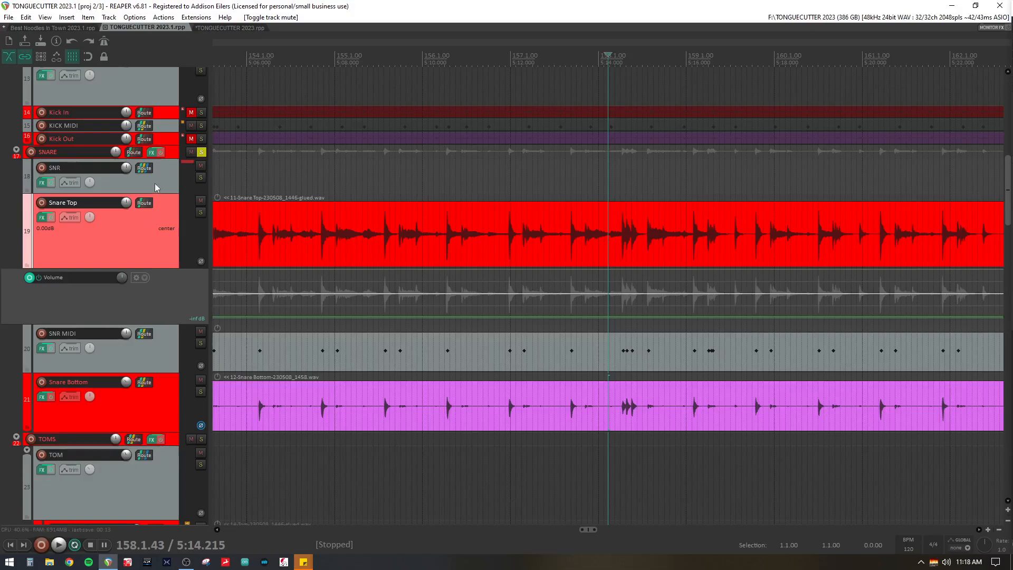
- Make the SNR track taller, and examine the Snare Top volume automation across the whole project, clearing the time selection
scroll(455, 217, down, 5)
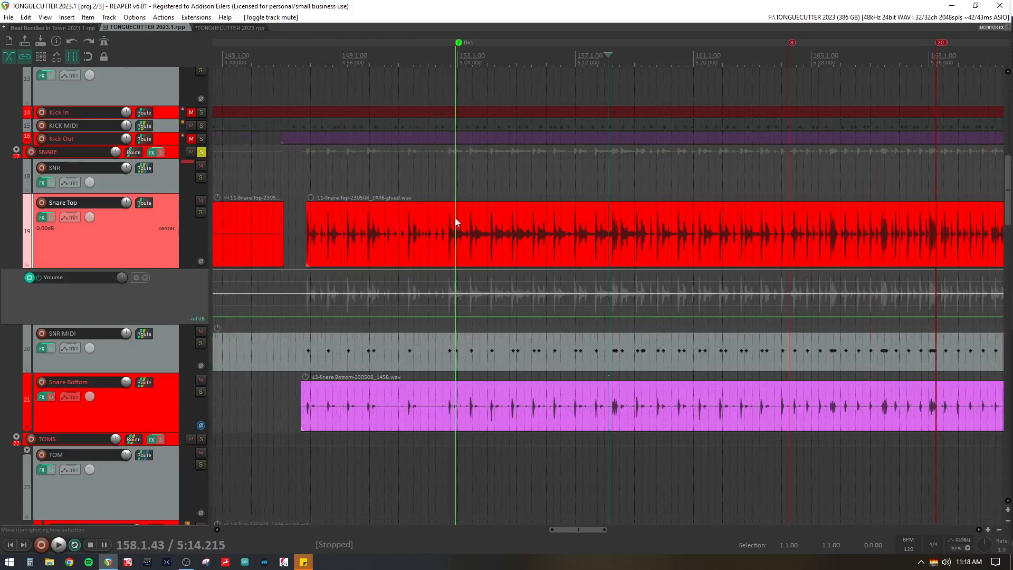
drag(171, 191, 178, 215)
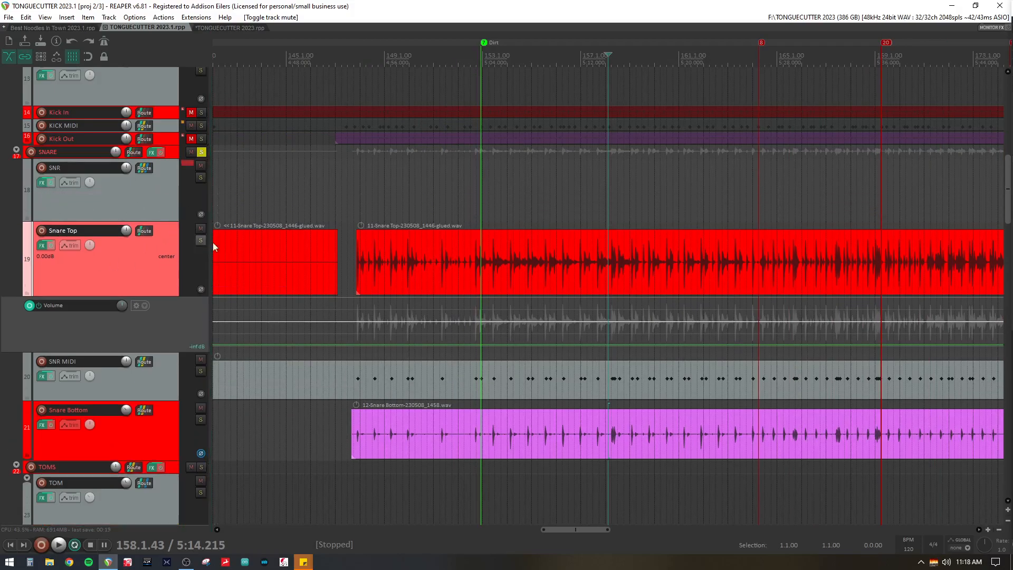
click(709, 296)
scroll(709, 297, down, 4)
scroll(709, 297, down, 10)
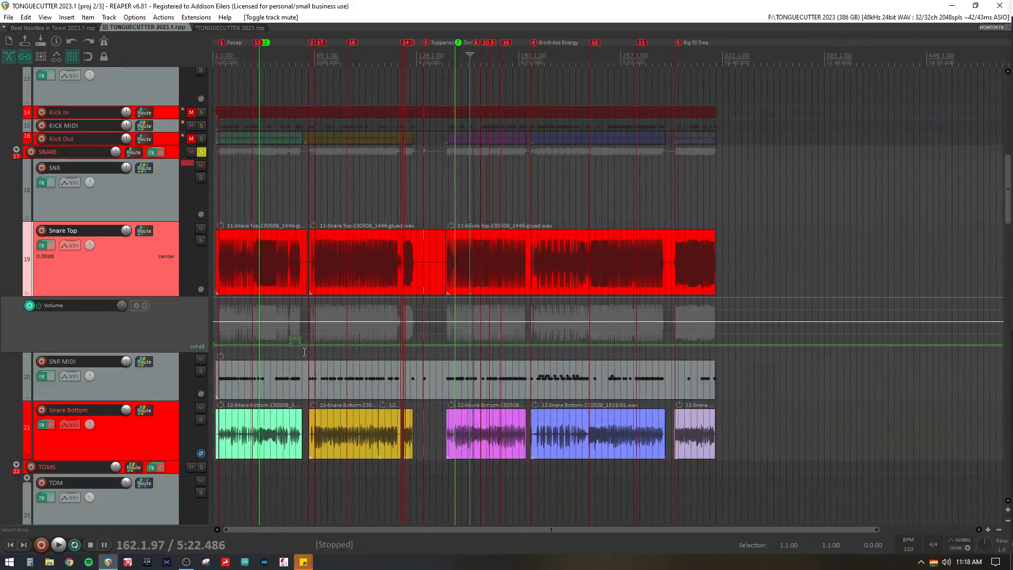
drag(289, 306, 305, 308)
key(Escape)
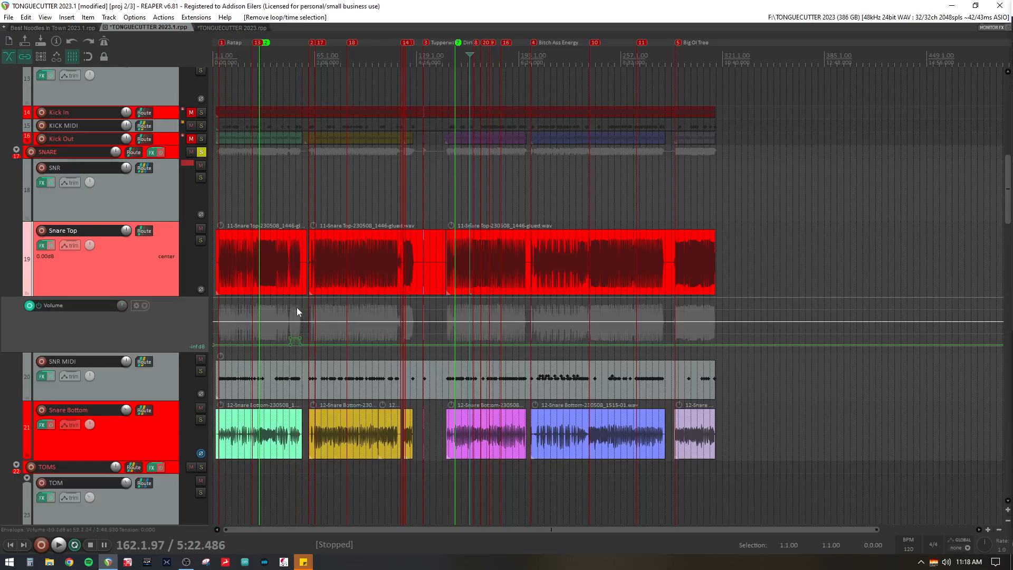
- Place the edit cursor near bar 148, at the start of the Snare Top recording before the Dirt marker
click(456, 198)
scroll(456, 198, up, 3)
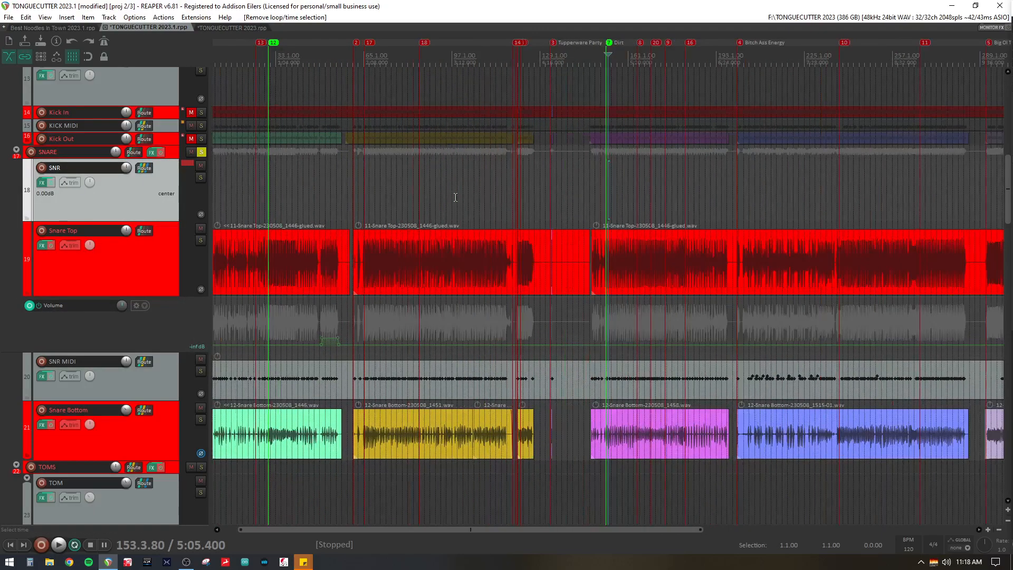
scroll(455, 198, up, 5)
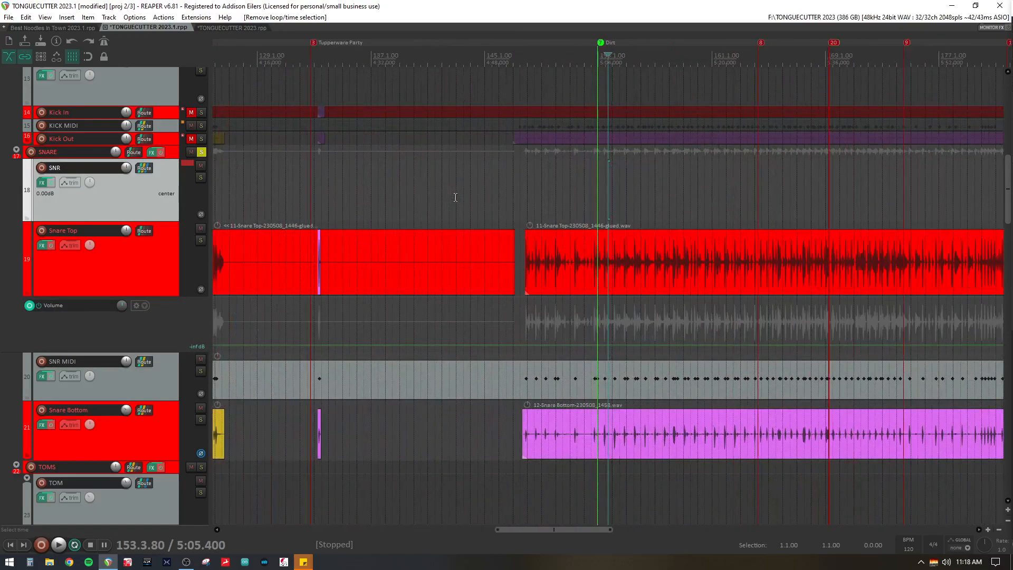
scroll(456, 198, up, 1)
click(514, 194)
- Make the SNARE folder track taller and unsolo it
scroll(514, 194, up, 3)
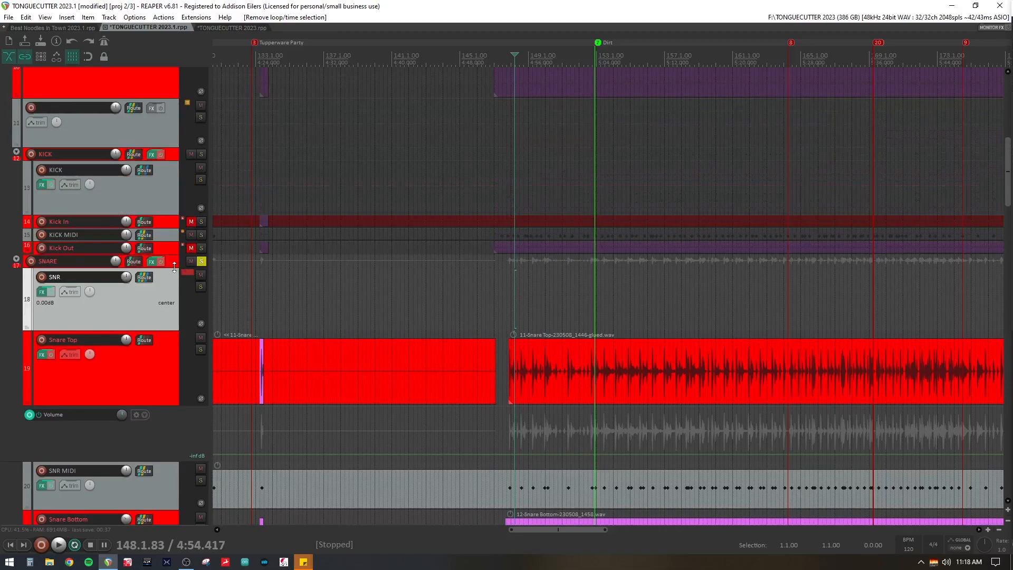
drag(174, 268, 174, 296)
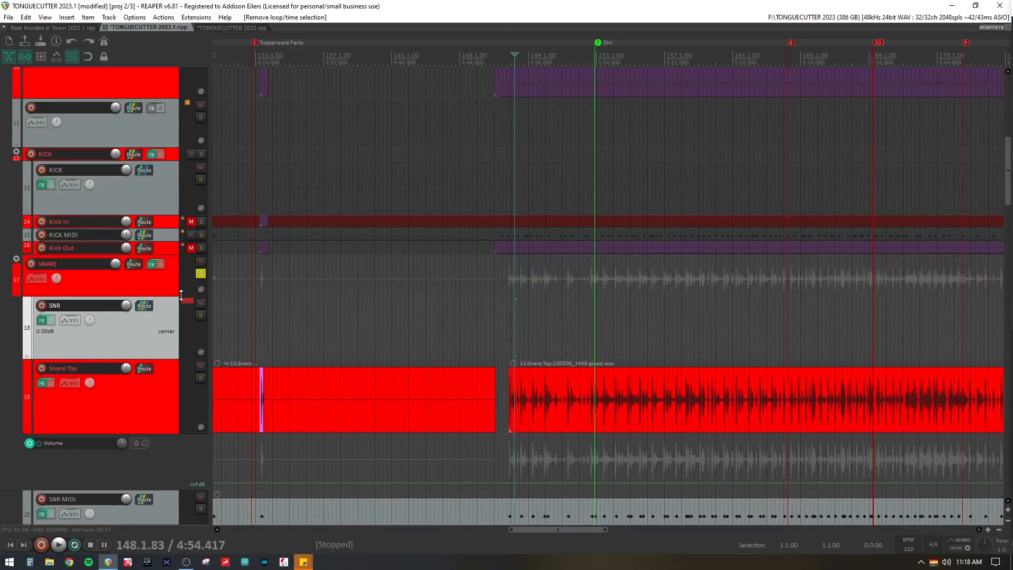
click(200, 274)
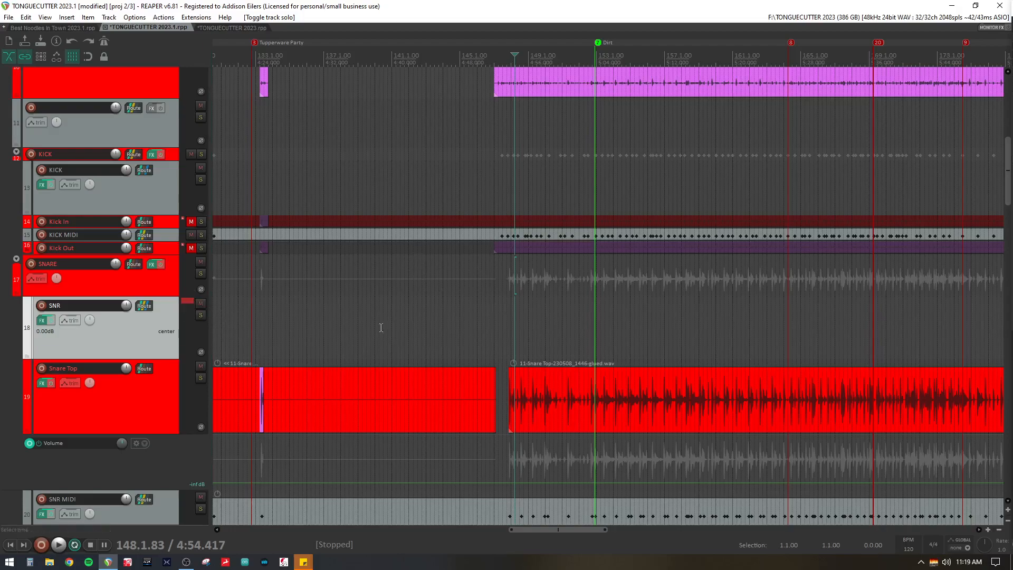
- Review the SSL Native Drumstrip v6 and X-EQ 2 settings in the SNR track's effect chain, and close the chain
click(42, 320)
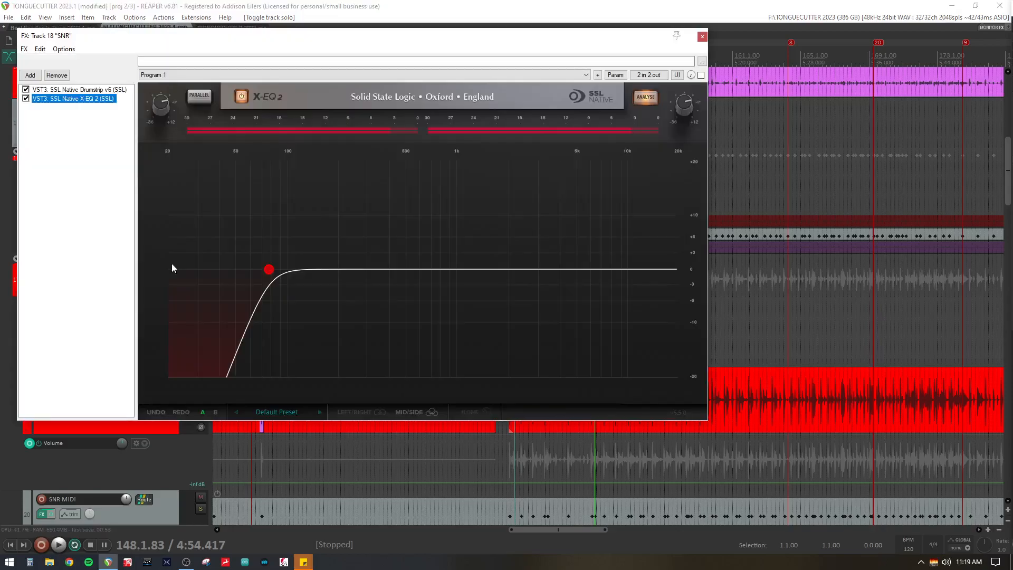
drag(370, 37, 510, 45)
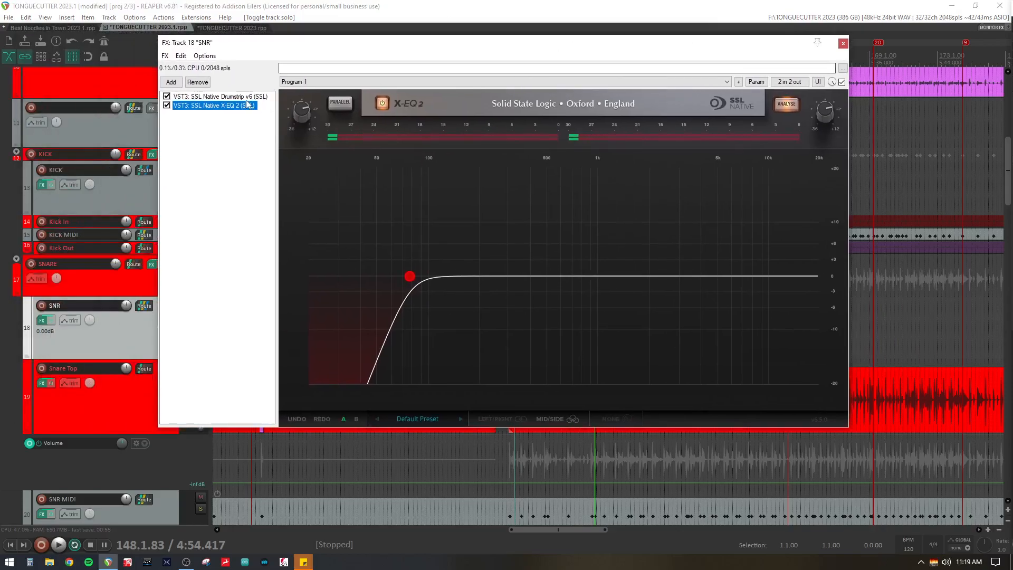
click(221, 97)
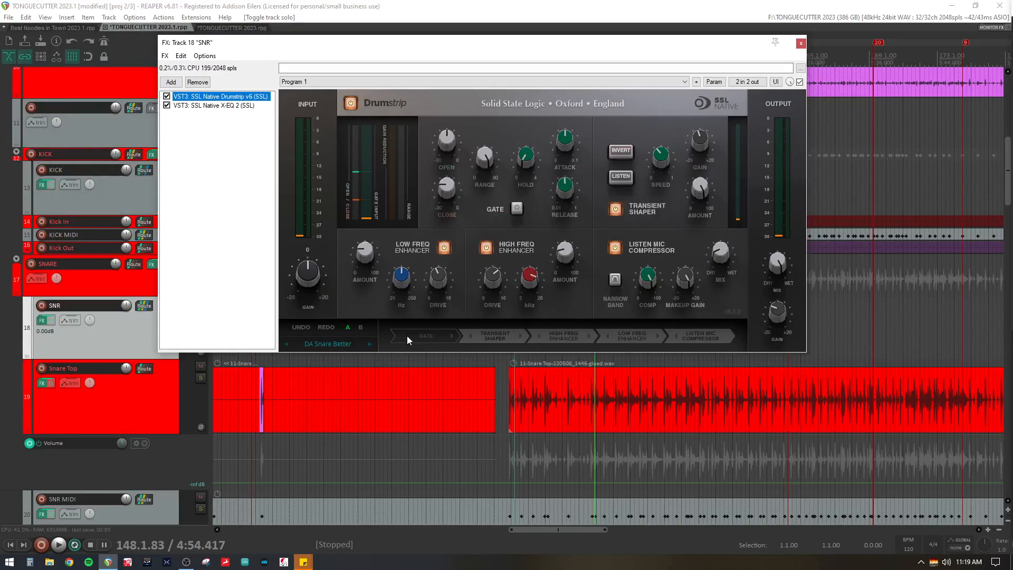
click(801, 43)
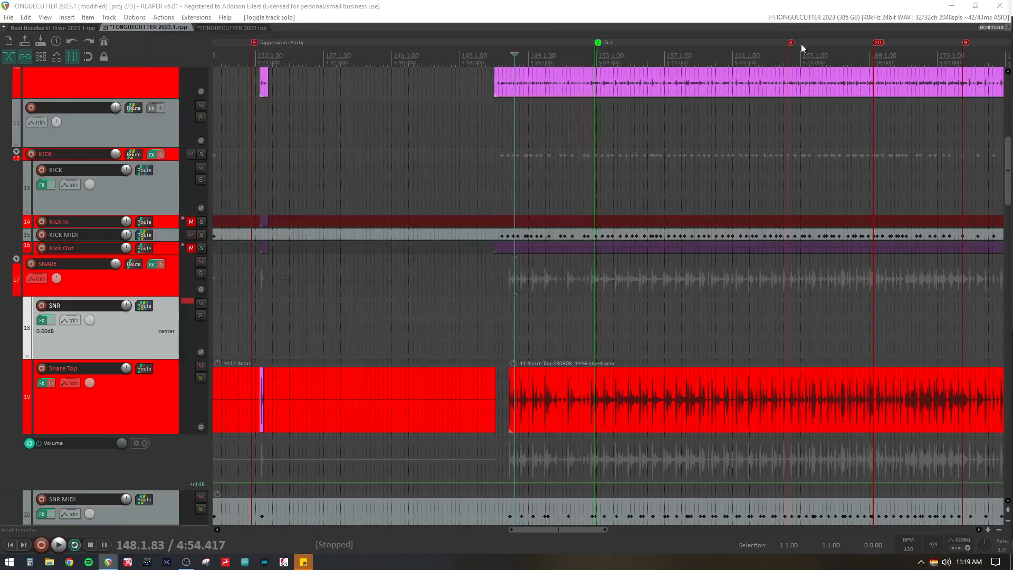
click(46, 320)
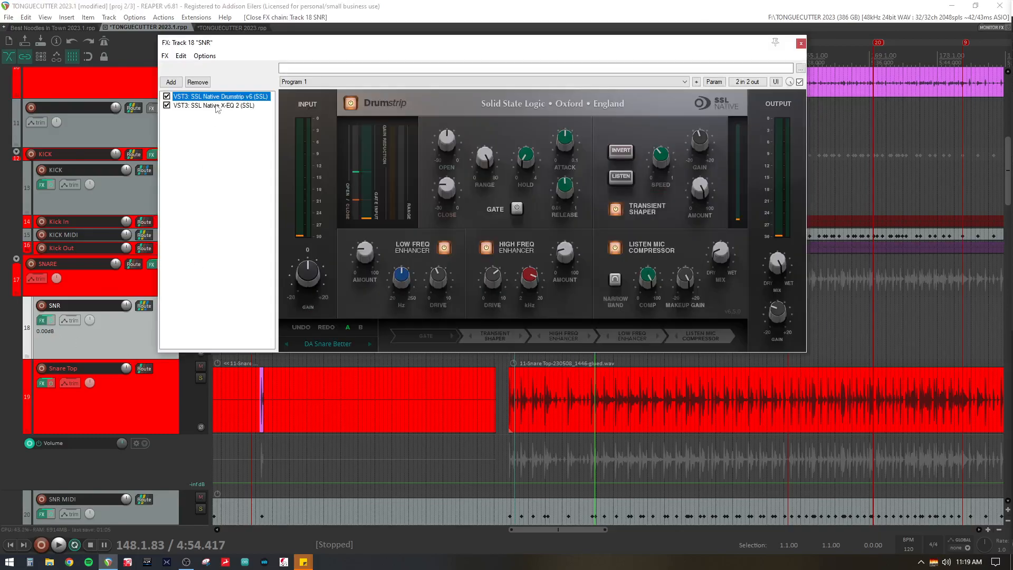
click(213, 105)
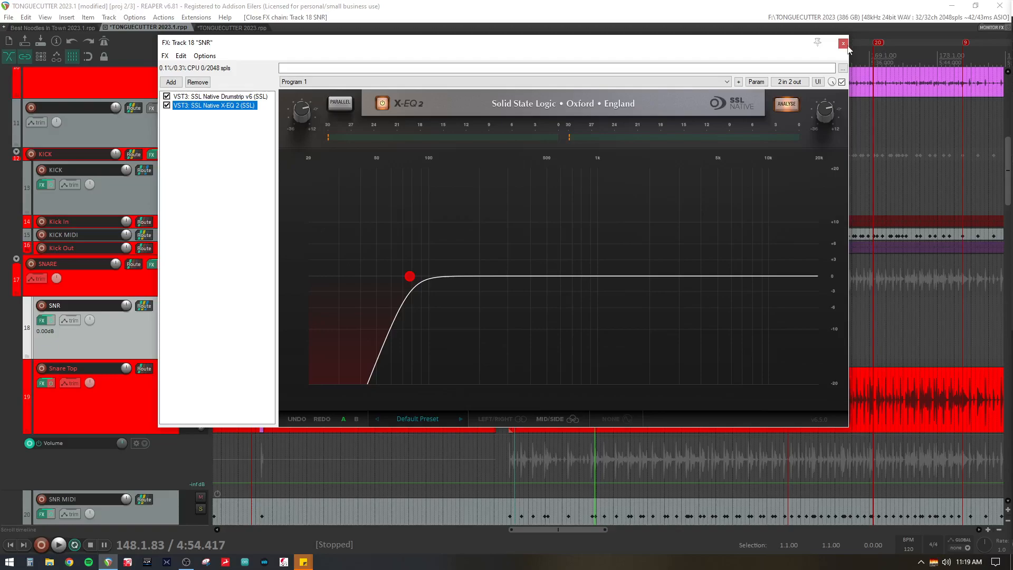
click(42, 320)
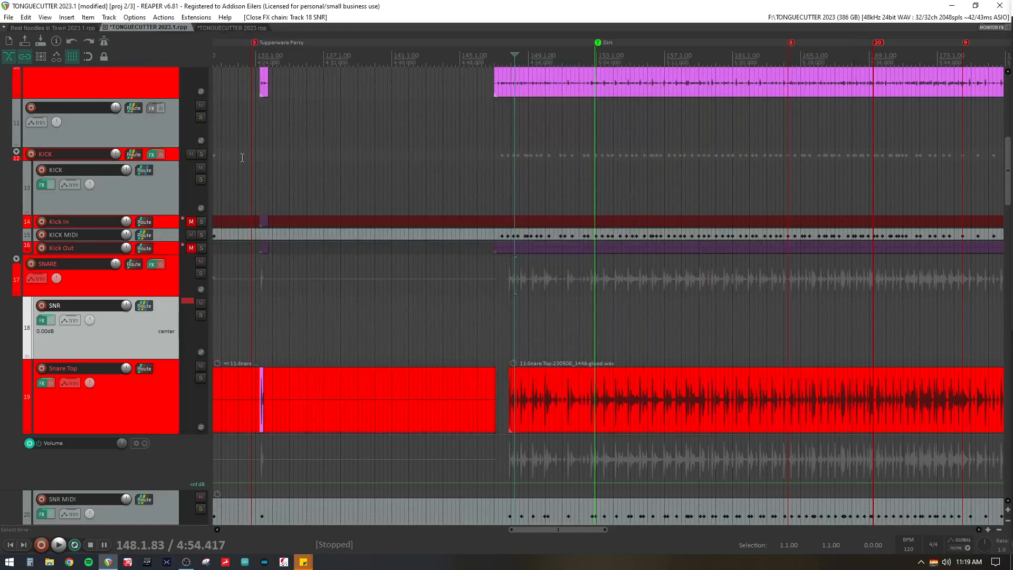
- Review the Sie-Q, SSLComp Mono and SSL LIMITER settings in the SNARE folder's effect chain, and close the chain
click(151, 266)
click(78, 90)
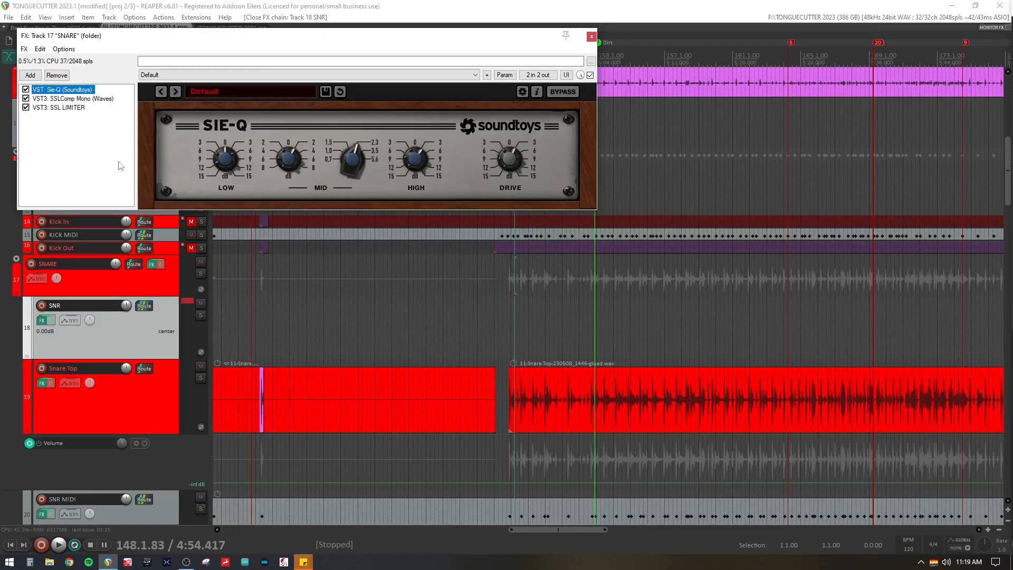
click(93, 102)
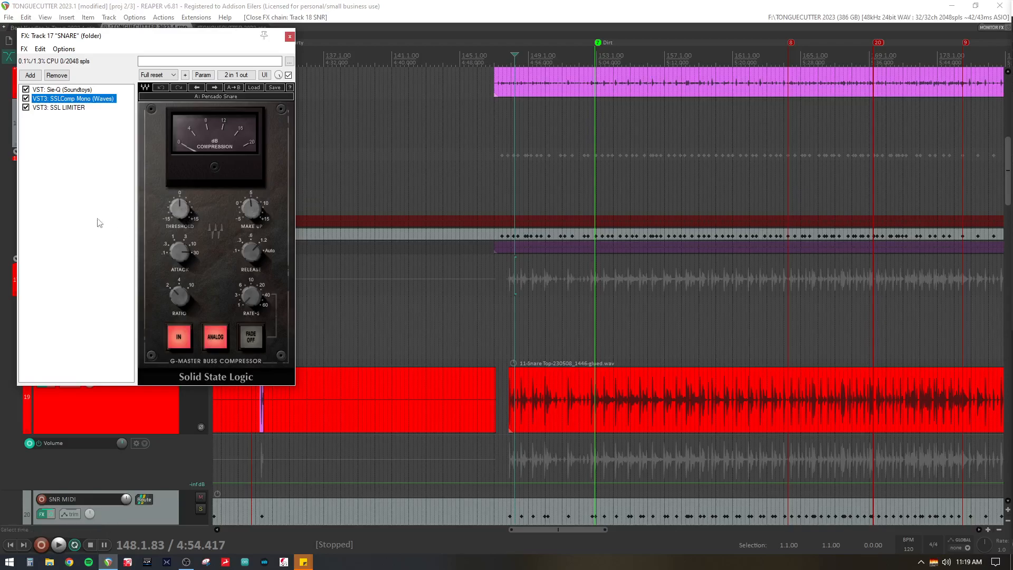
click(58, 108)
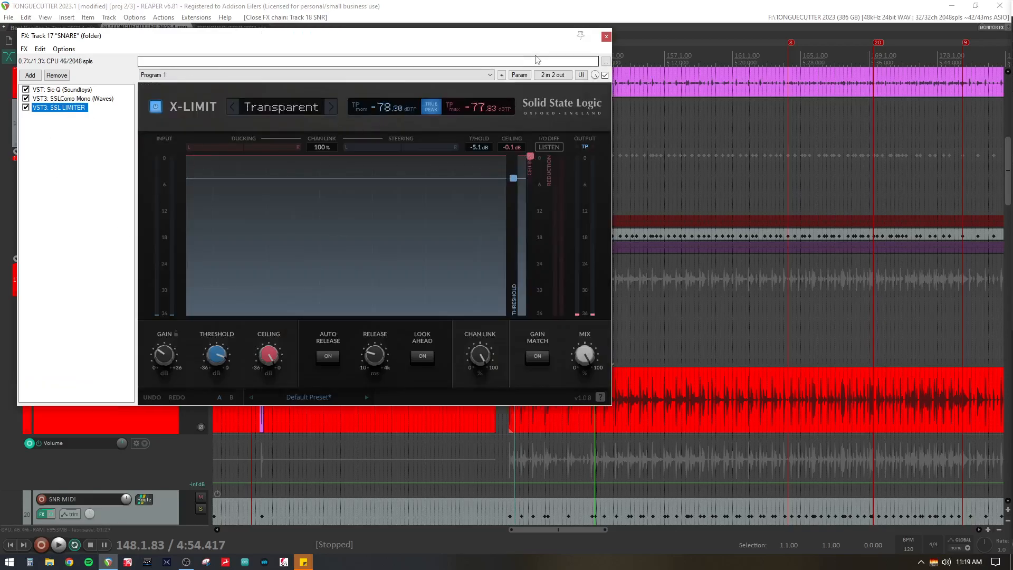
click(607, 36)
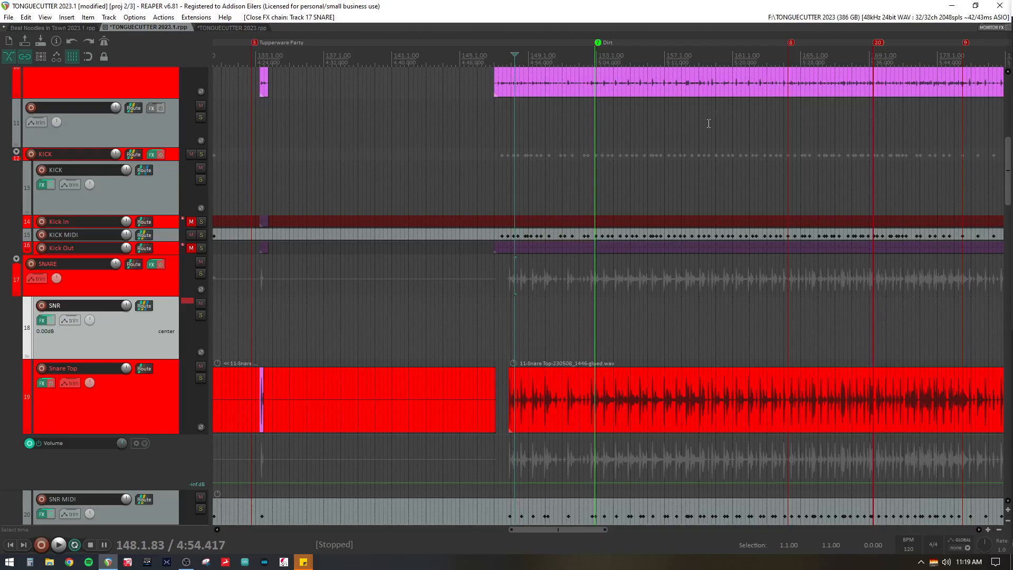
- Review the Violet EQ, X-Comp v6 and Kiive Tape Face settings in the DRUMS folder's effect chain, and close the chain
scroll(710, 114, up, 5)
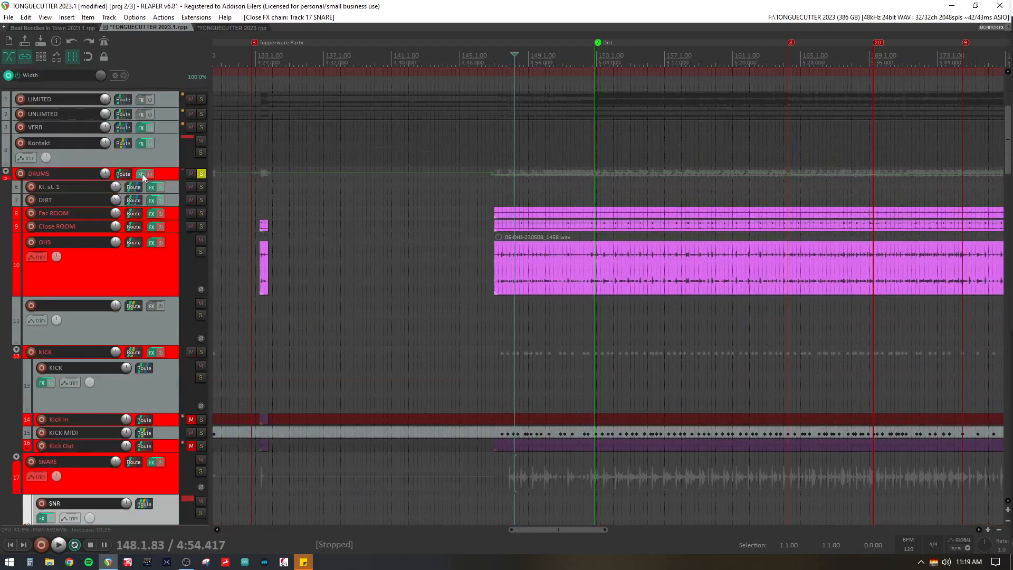
click(141, 173)
click(302, 123)
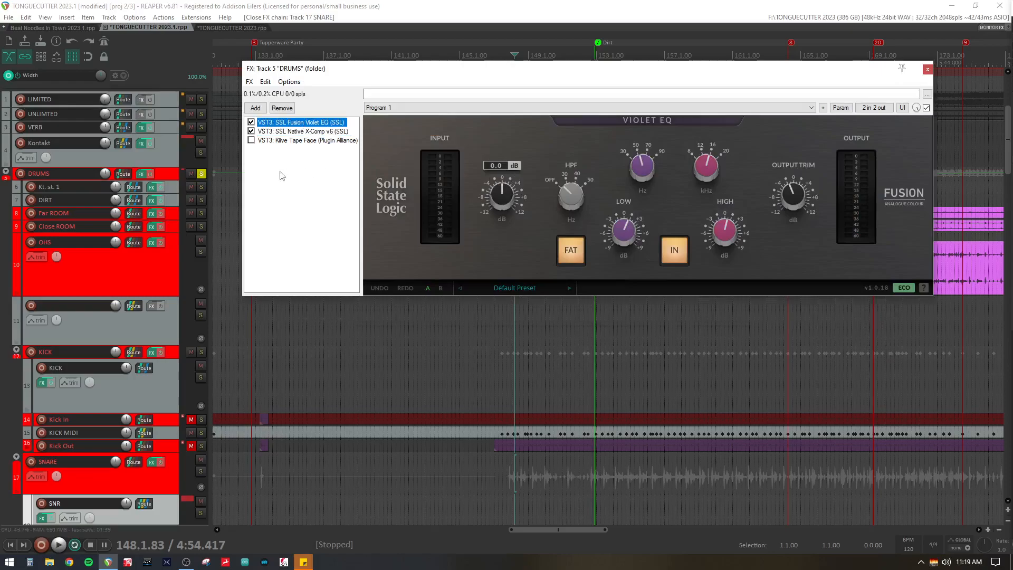
click(311, 132)
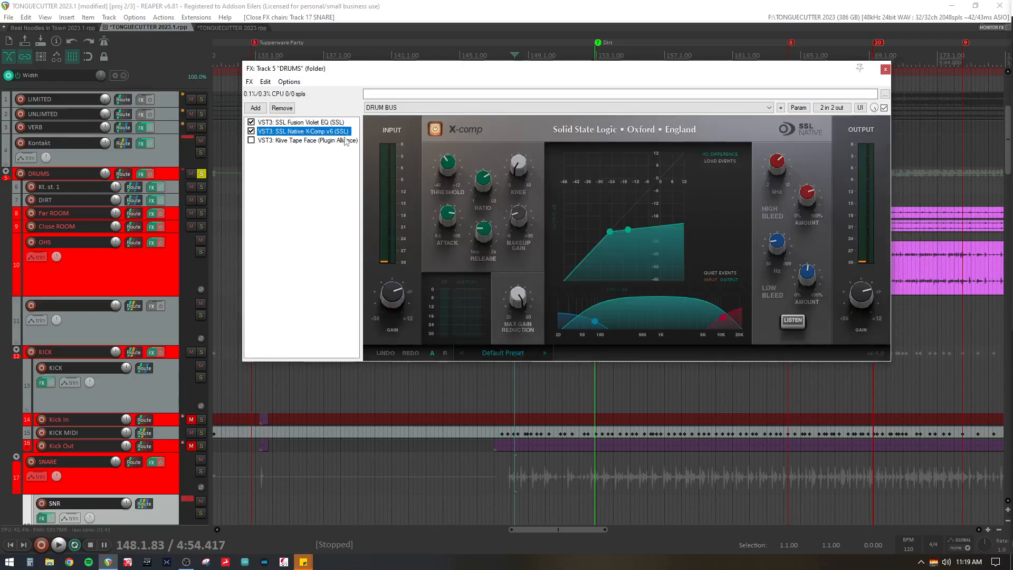
click(329, 141)
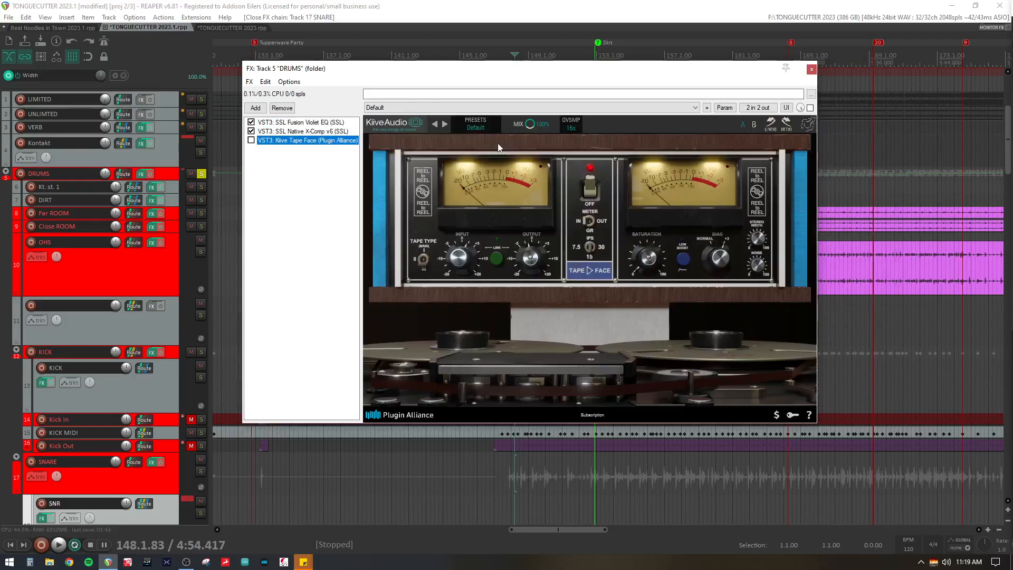
click(811, 69)
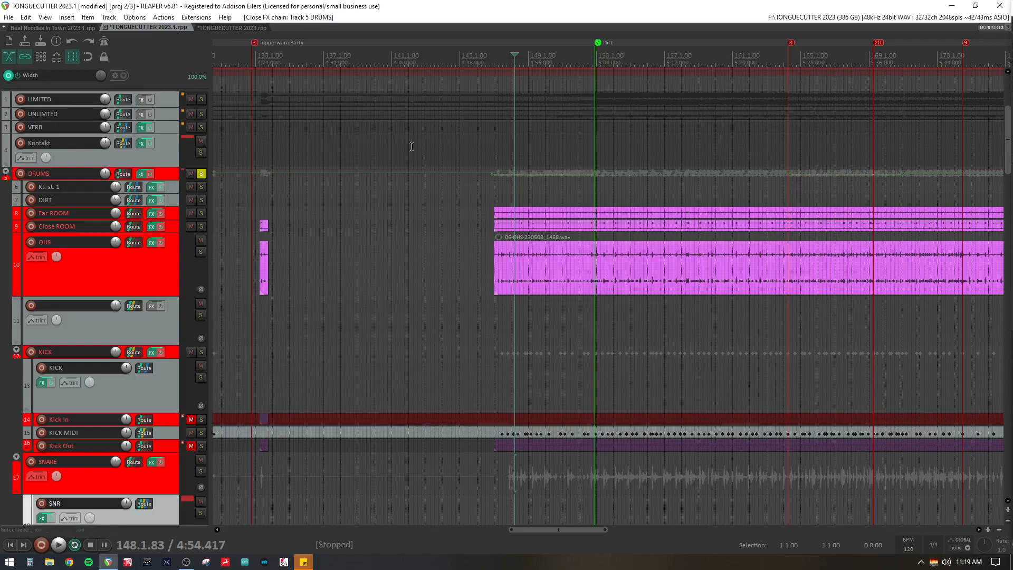
- Unsolo the DRUMS folder
click(201, 174)
scroll(323, 218, down, 10)
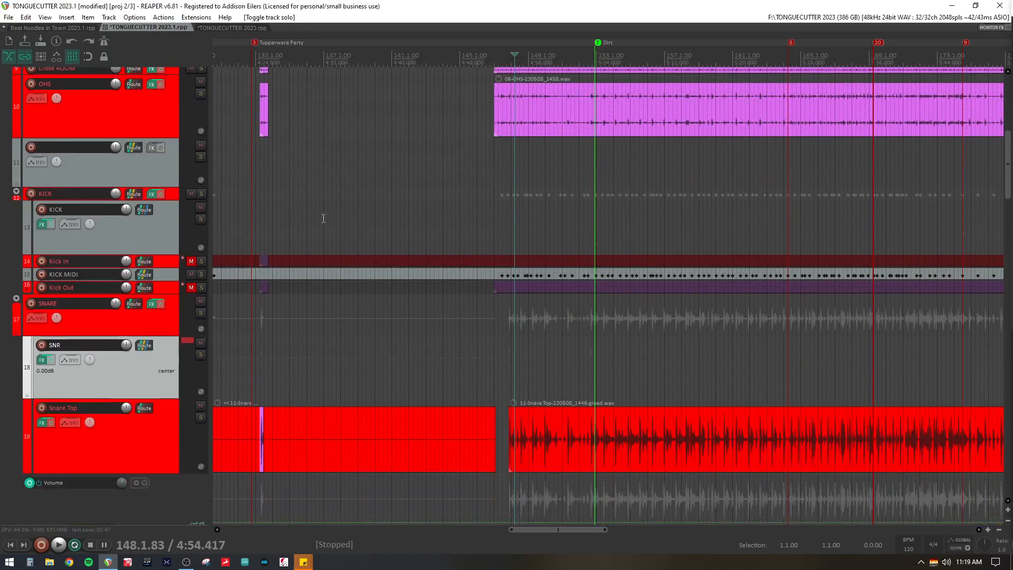
scroll(459, 199, down, 2)
- Review the SPL IRON and ReaInsert settings in the master track's effect chain, and close the chain
scroll(806, 155, up, 20)
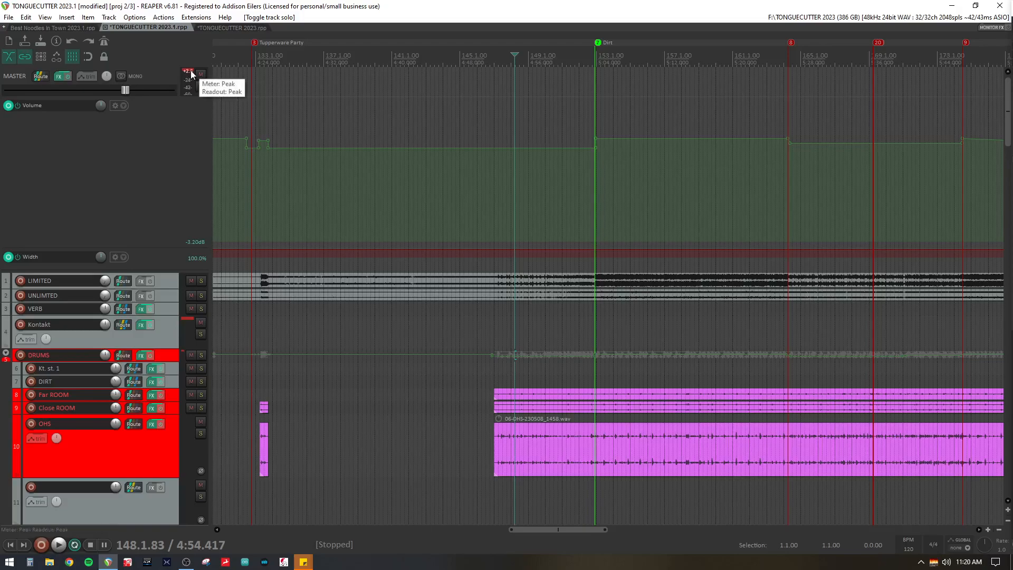
click(60, 77)
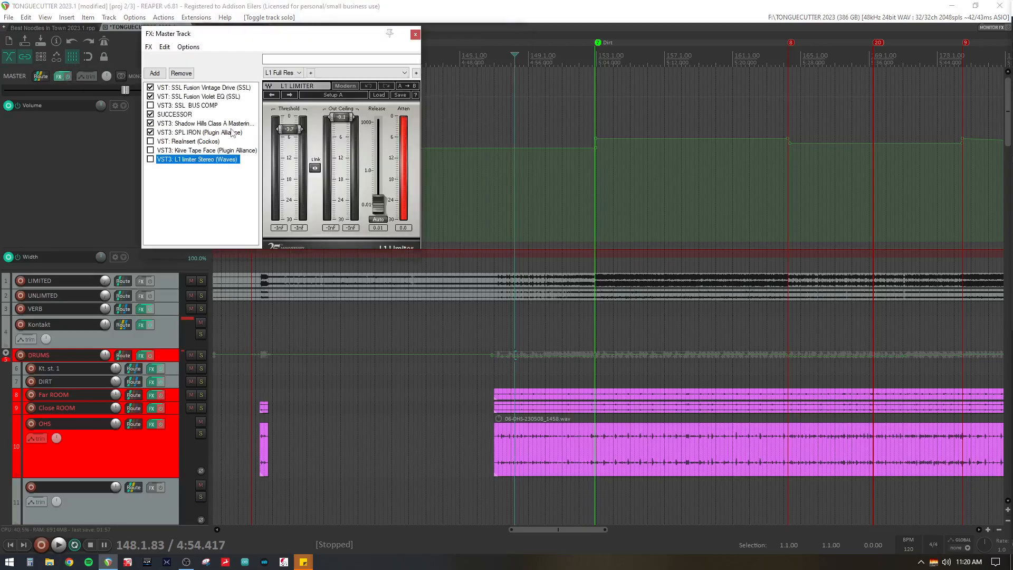
click(191, 133)
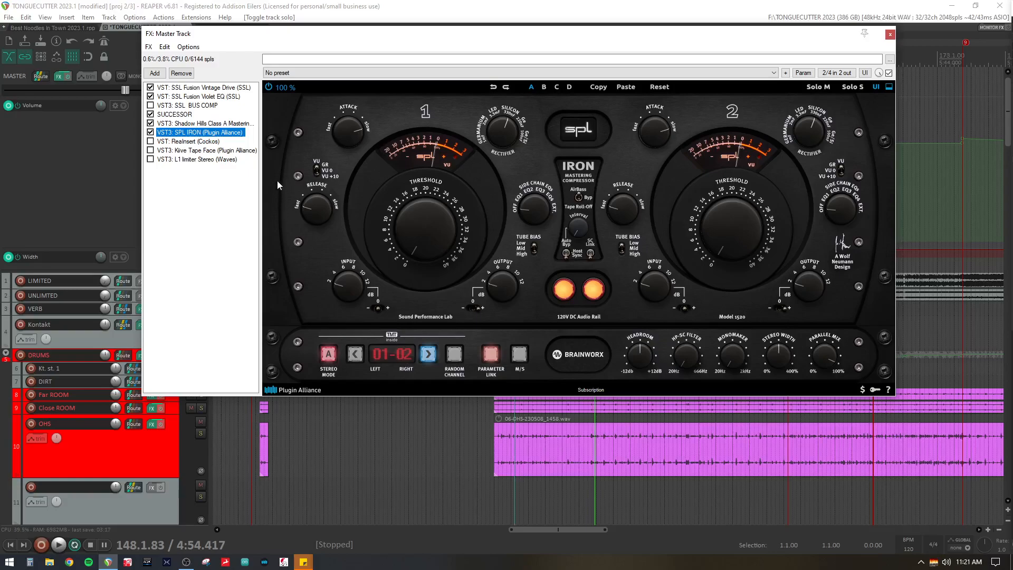
click(197, 142)
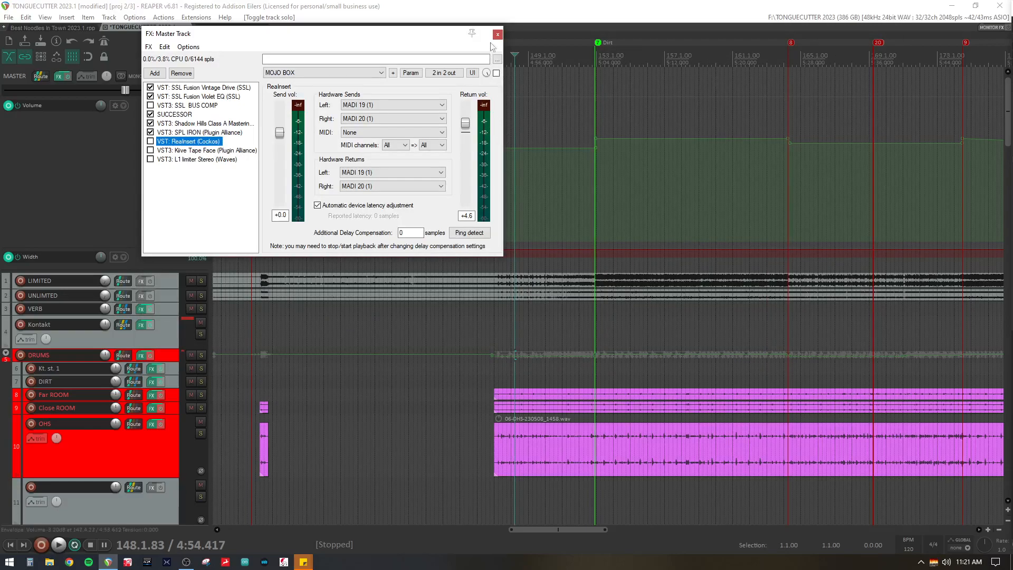
click(497, 36)
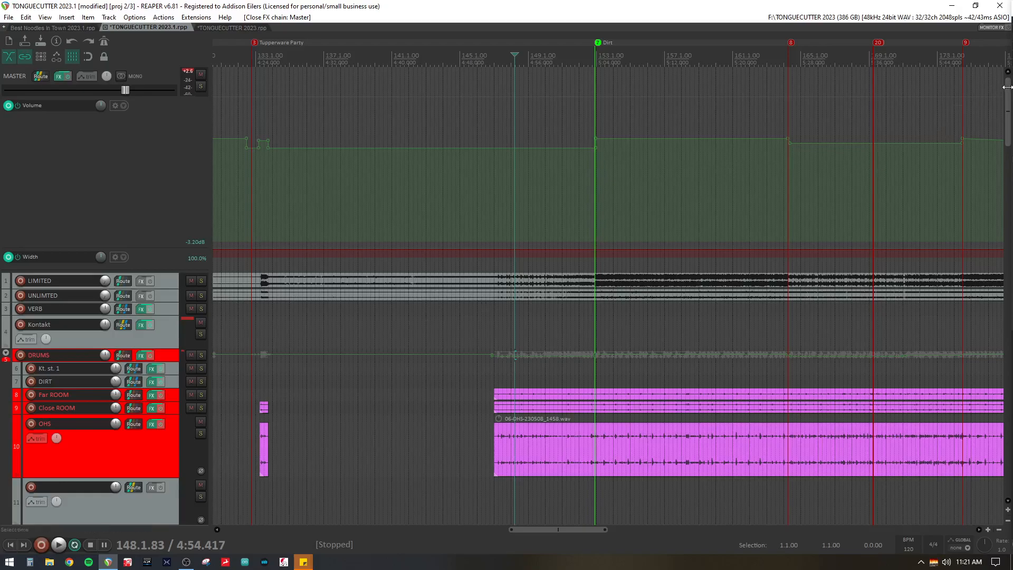
- Solo the TOMS folder
drag(1006, 87, 1006, 114)
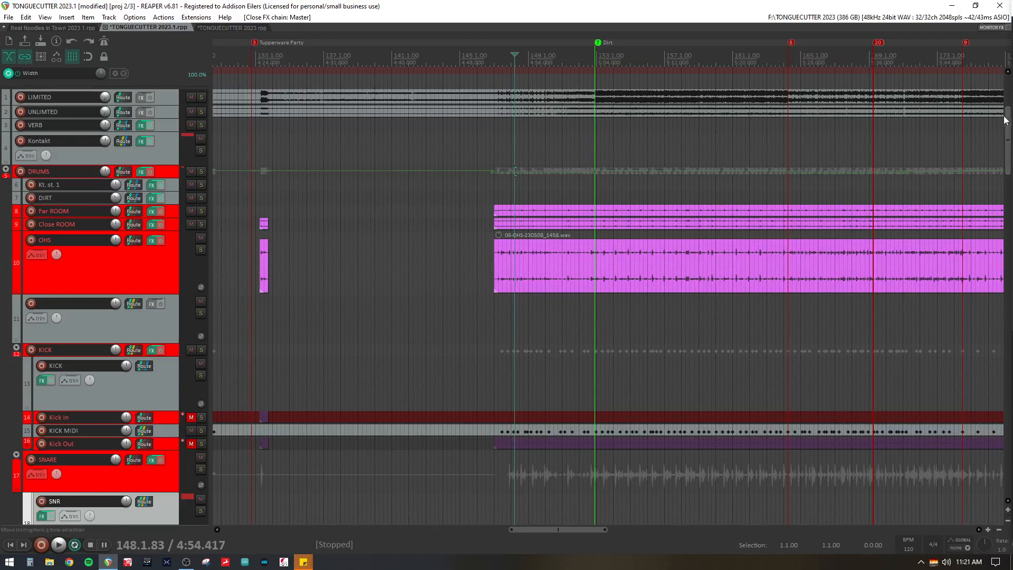
drag(1006, 120, 1008, 142)
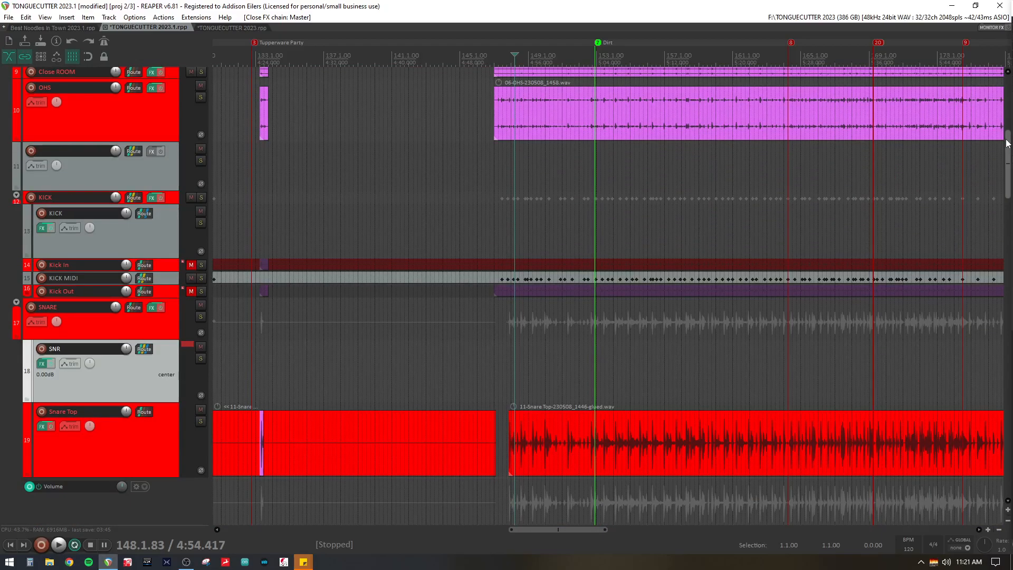
drag(1008, 143, 1005, 231)
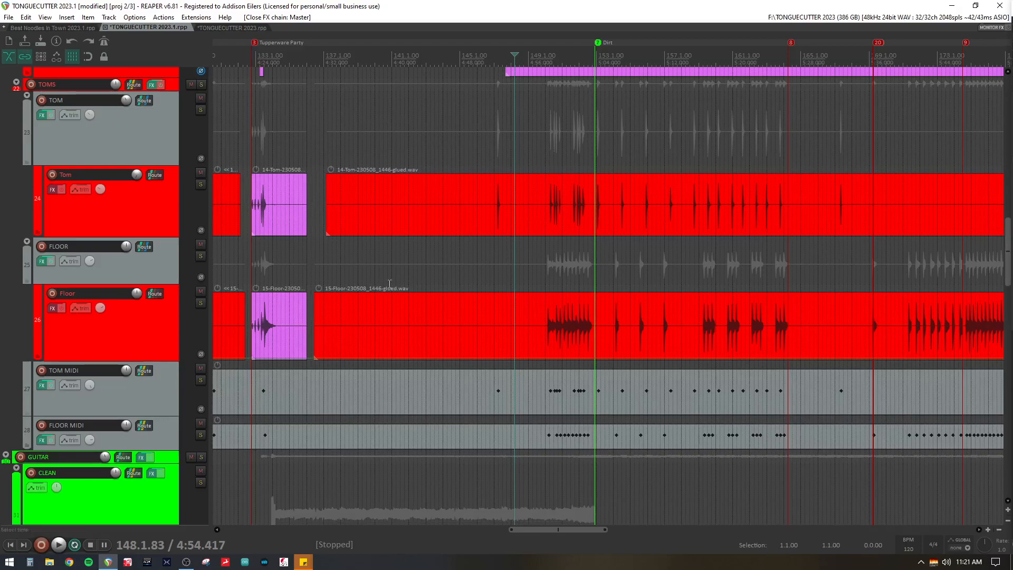
click(201, 84)
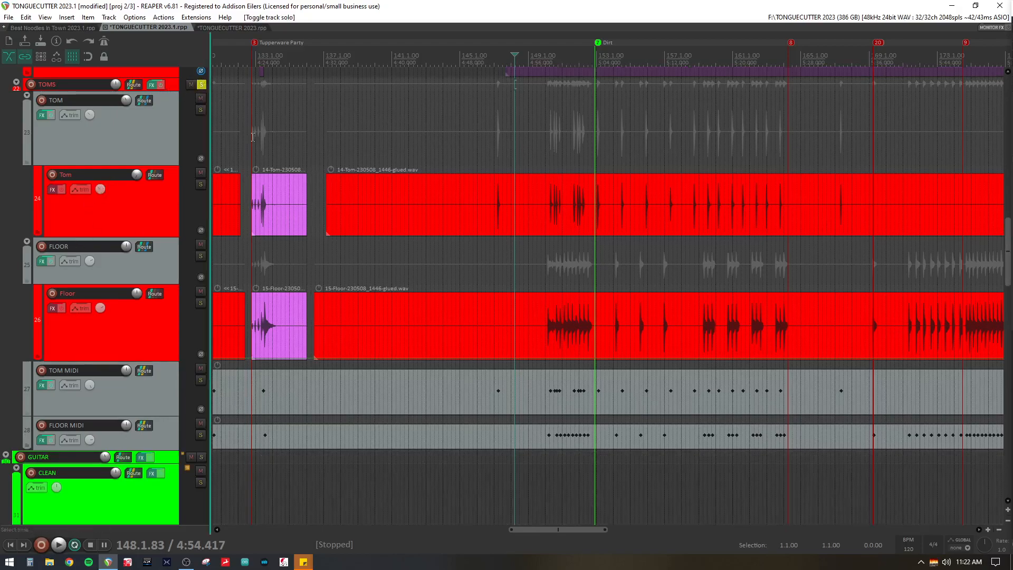
- Audition the soloed toms from bar 149.4 through the fill leading into the Dirt marker, and stop playback
click(543, 152)
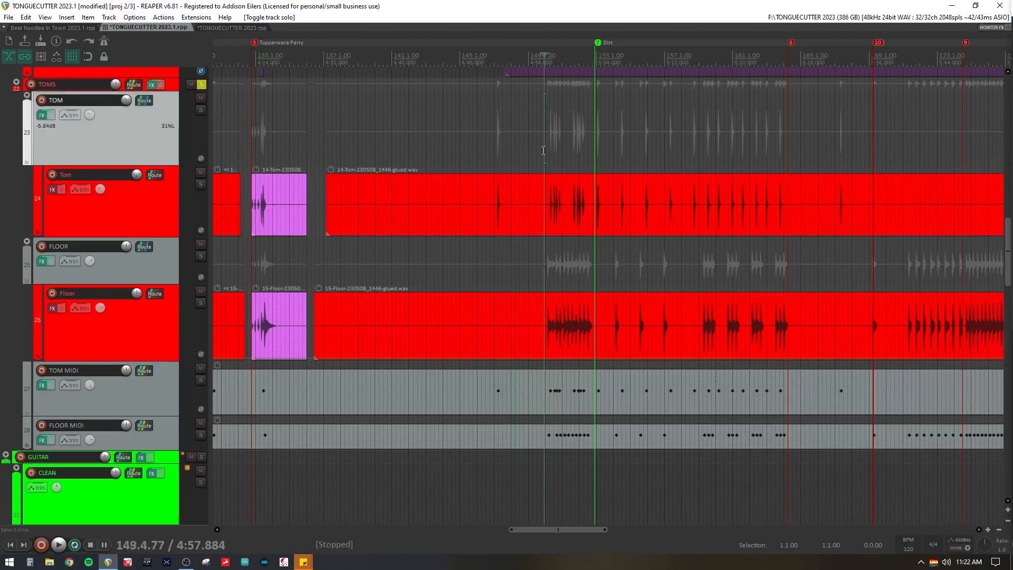
scroll(544, 151, up, 4)
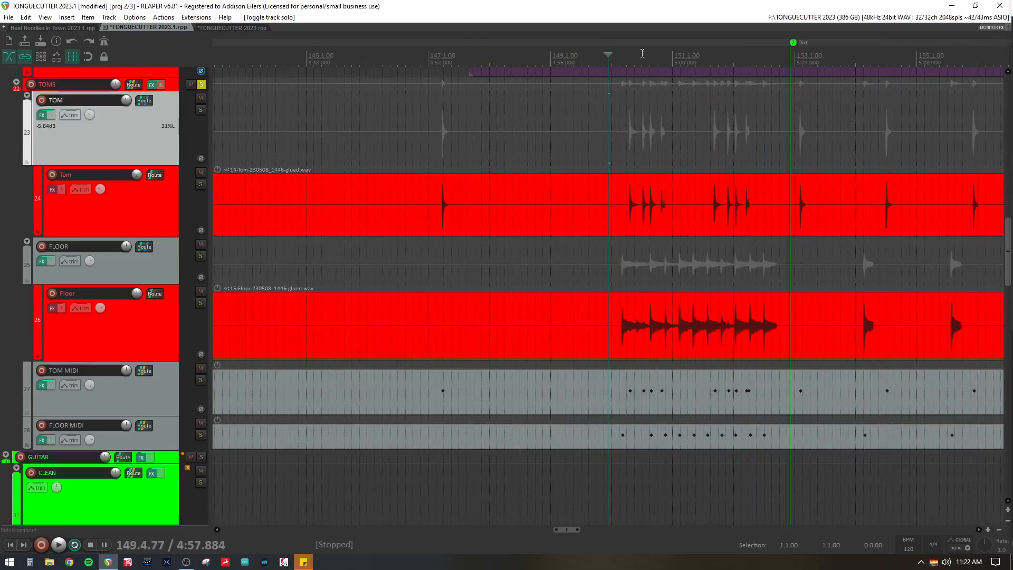
key(space)
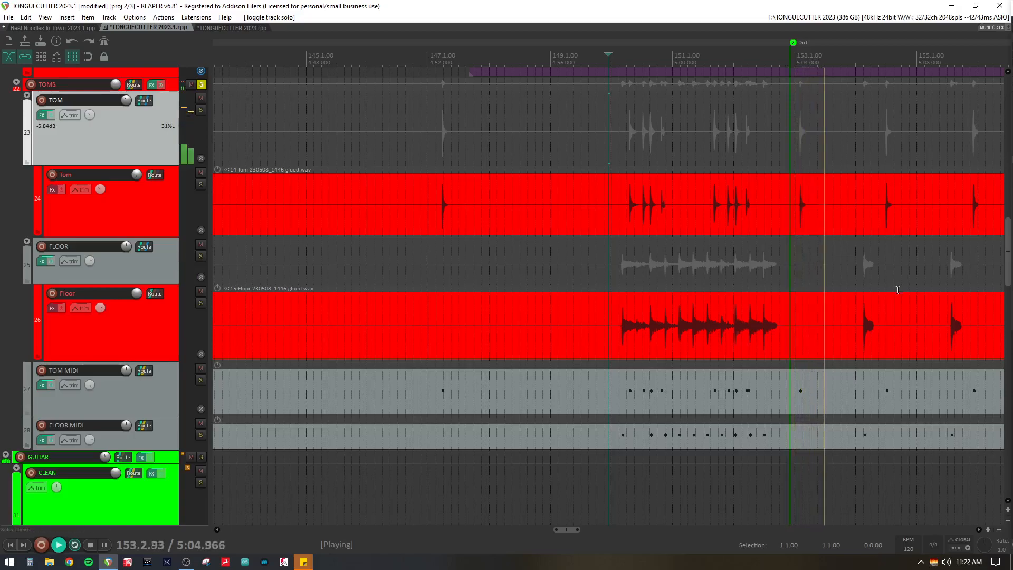
key(space)
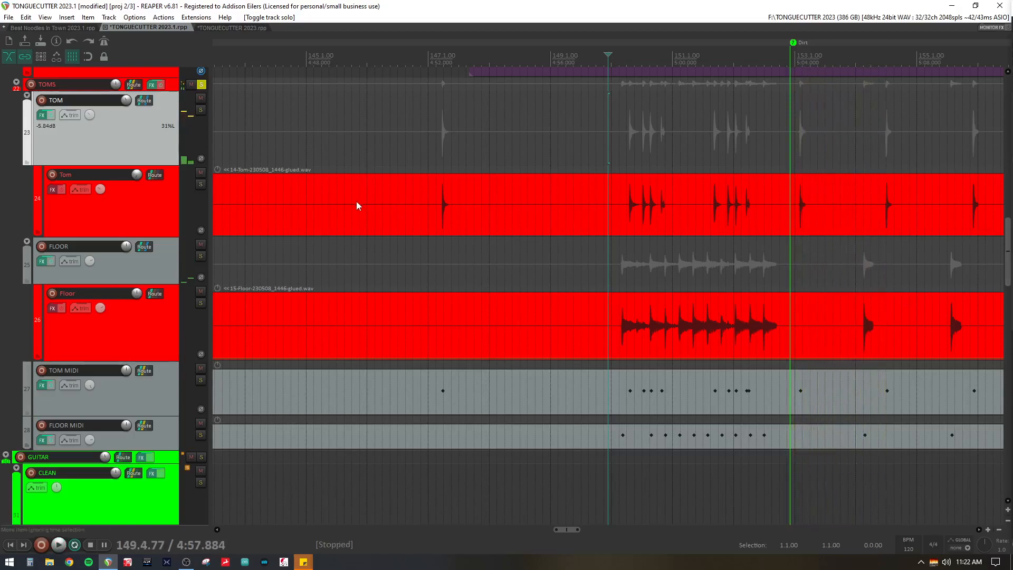
- Bring up the SSL Fusion Violet EQ settings in the TOMS folder's effect chain
click(152, 85)
drag(179, 37, 299, 43)
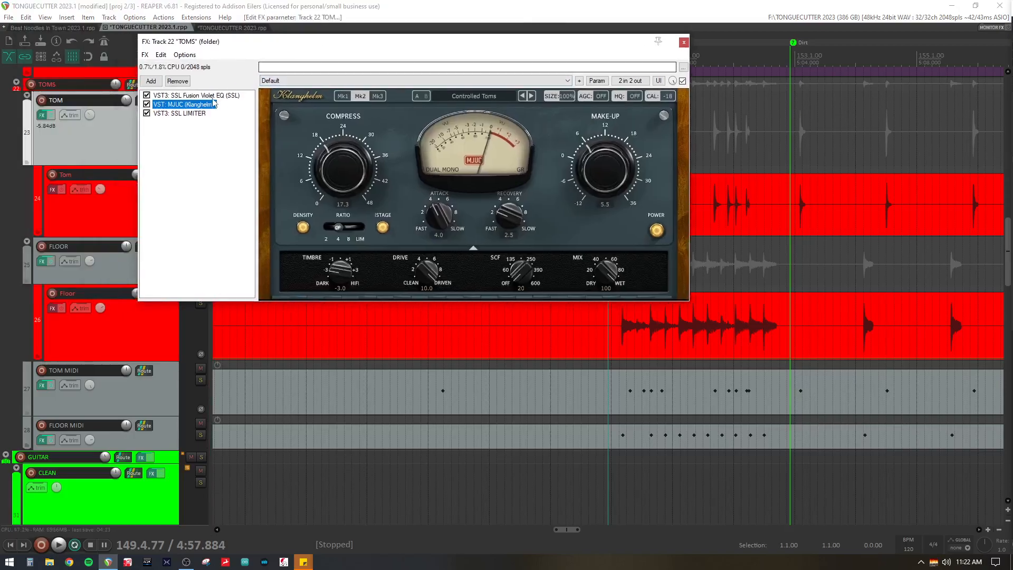
click(216, 95)
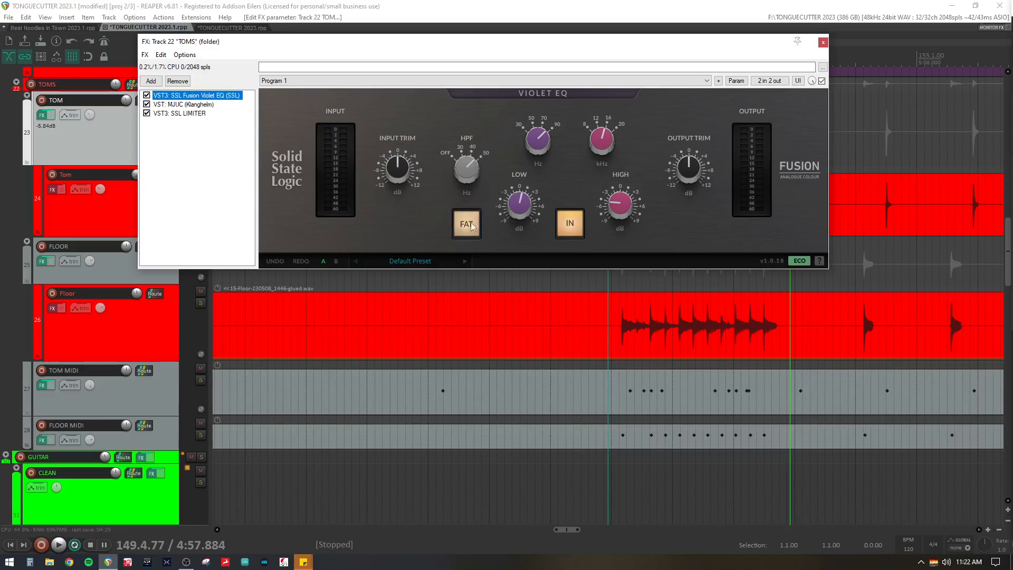
- Play the tom fill with the Violet EQ's FAT option switched off and back on, and review its low and high gains
click(612, 279)
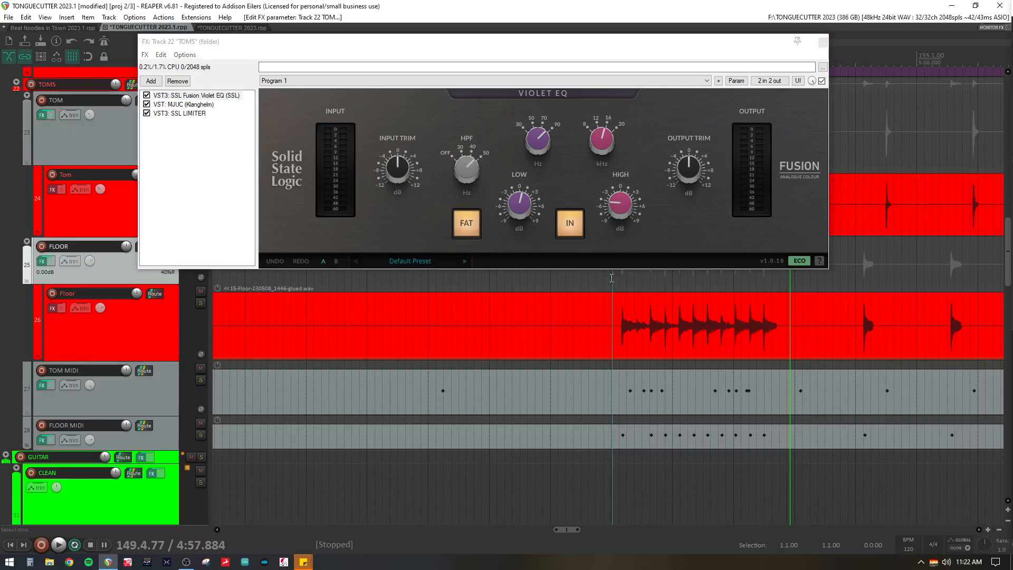
key(space)
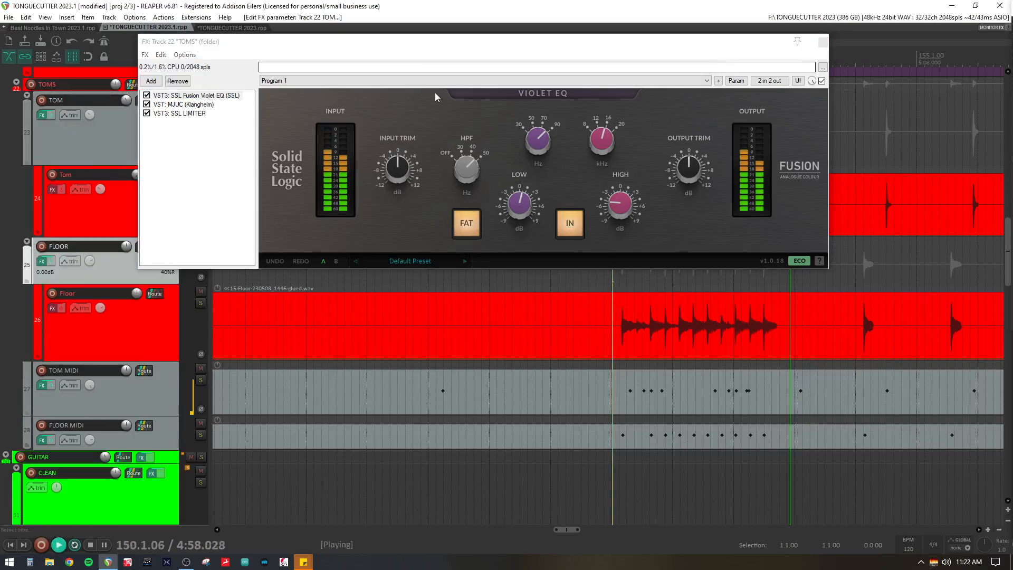
click(470, 228)
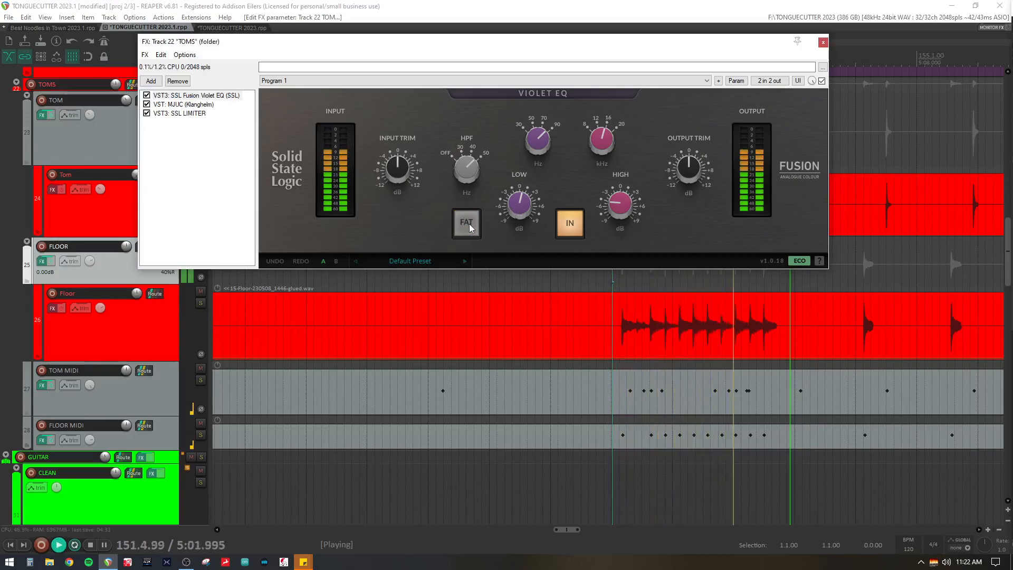
click(470, 228)
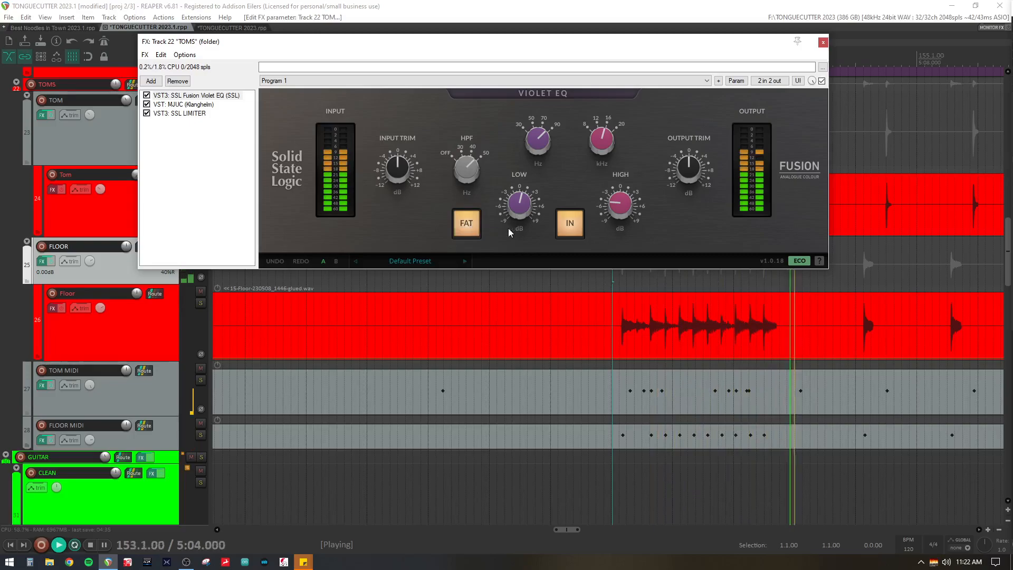
key(space)
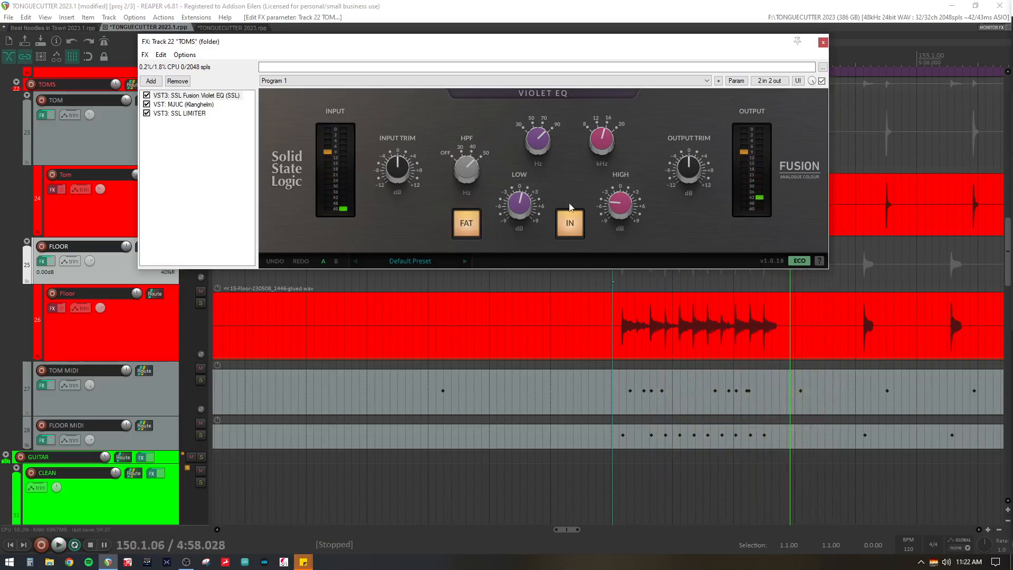
click(621, 283)
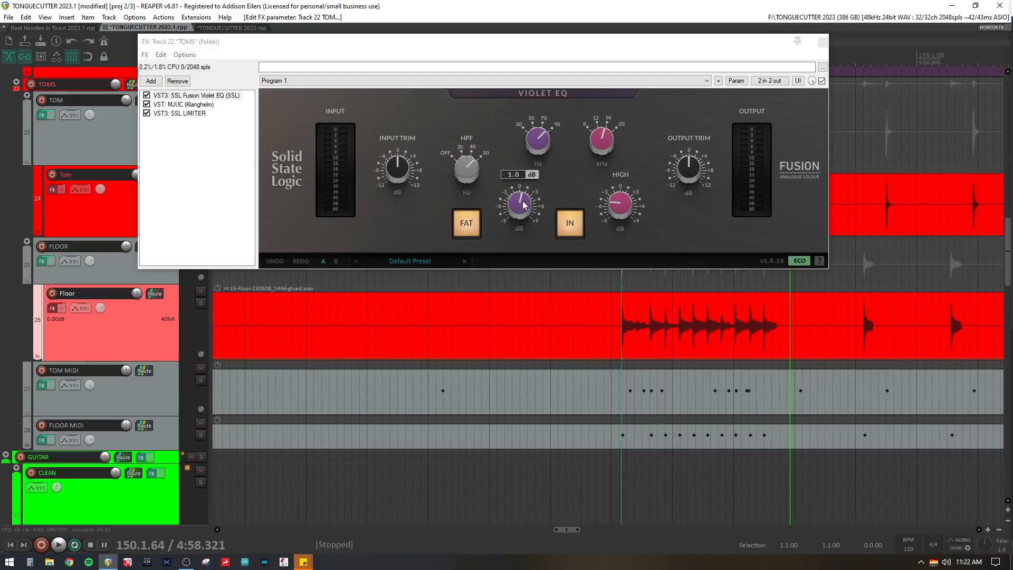
mouse_move(618, 216)
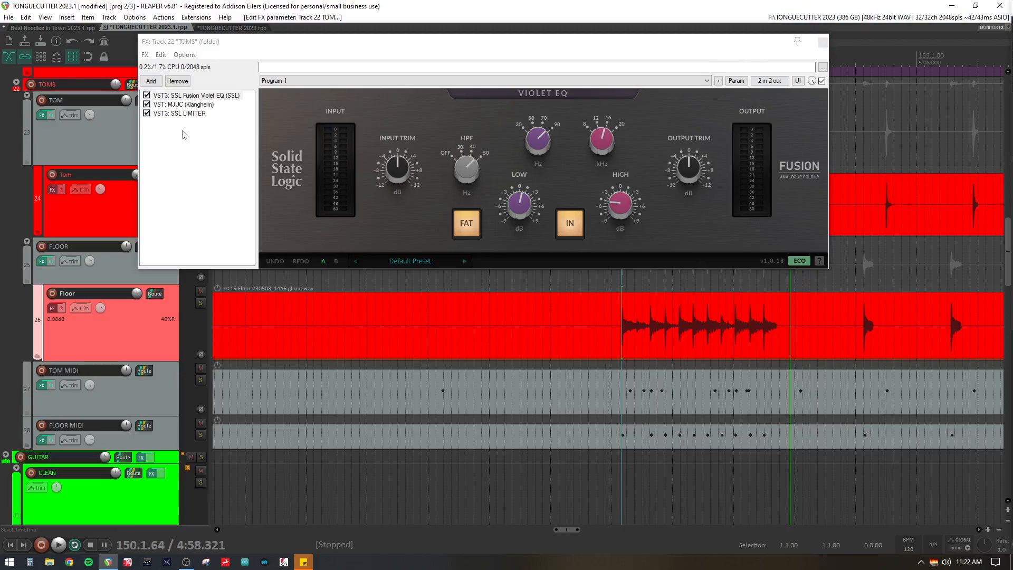
- Review the MJUC compressor on the TOMS folder, compare it bypassed and active during the tom fill, and close the chain
click(186, 104)
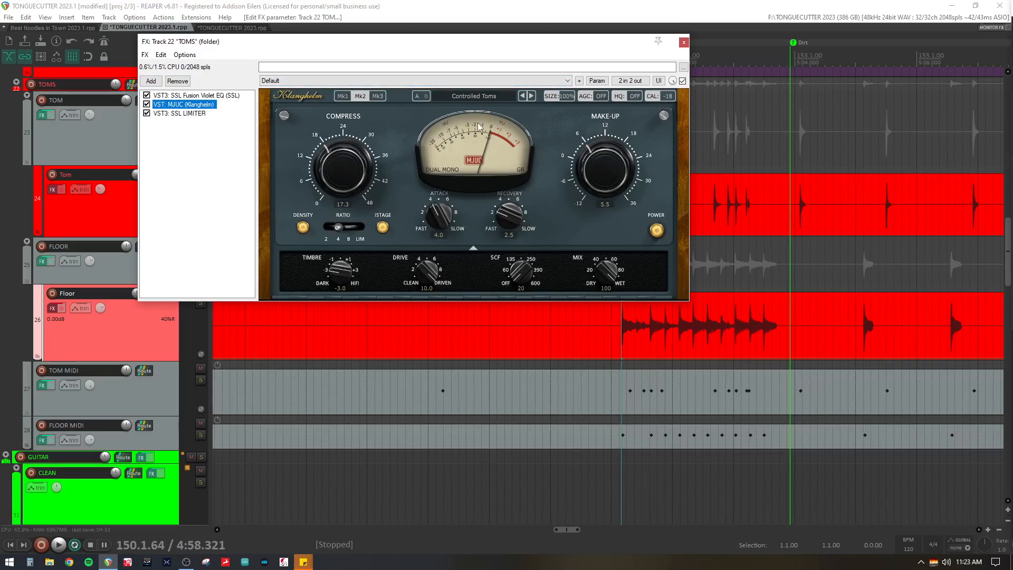
drag(502, 41, 574, 42)
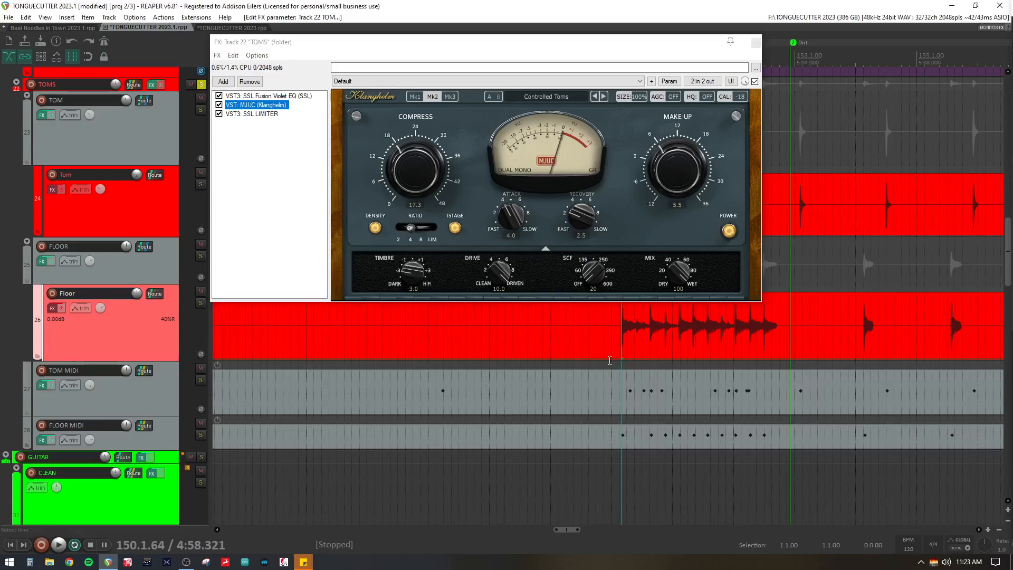
click(609, 360)
key(space)
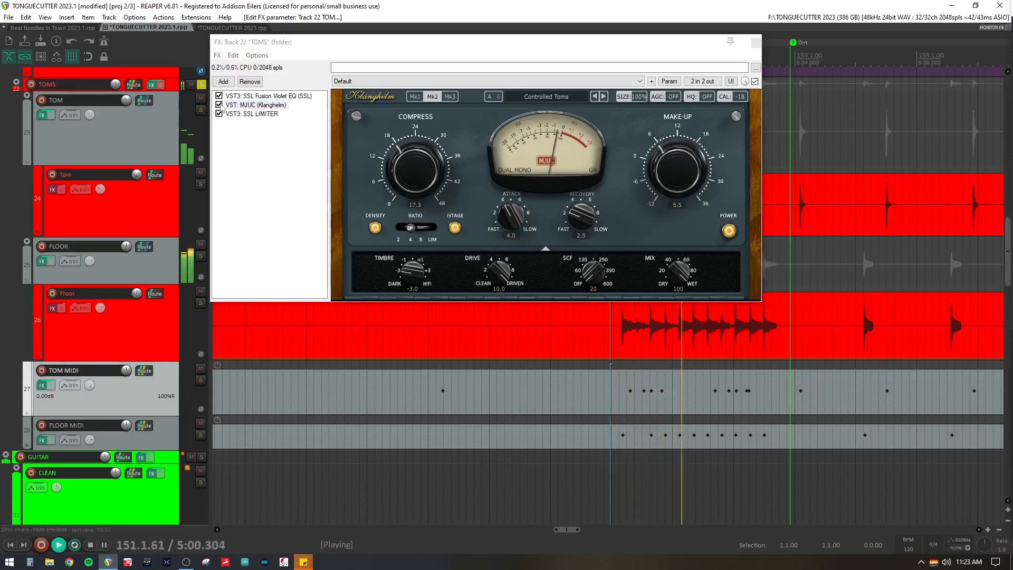
click(219, 105)
click(219, 105)
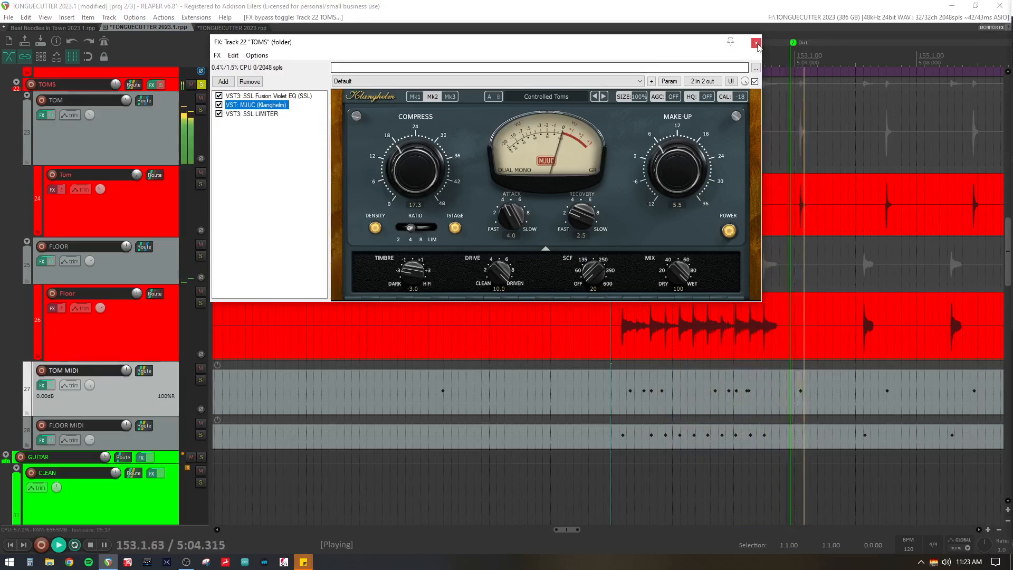
click(756, 43)
key(space)
- Unsolo the TOMS folder, solo the KICK folder, and place the edit cursor at bar 147.2
click(201, 84)
scroll(200, 84, up, 1)
scroll(201, 83, up, 9)
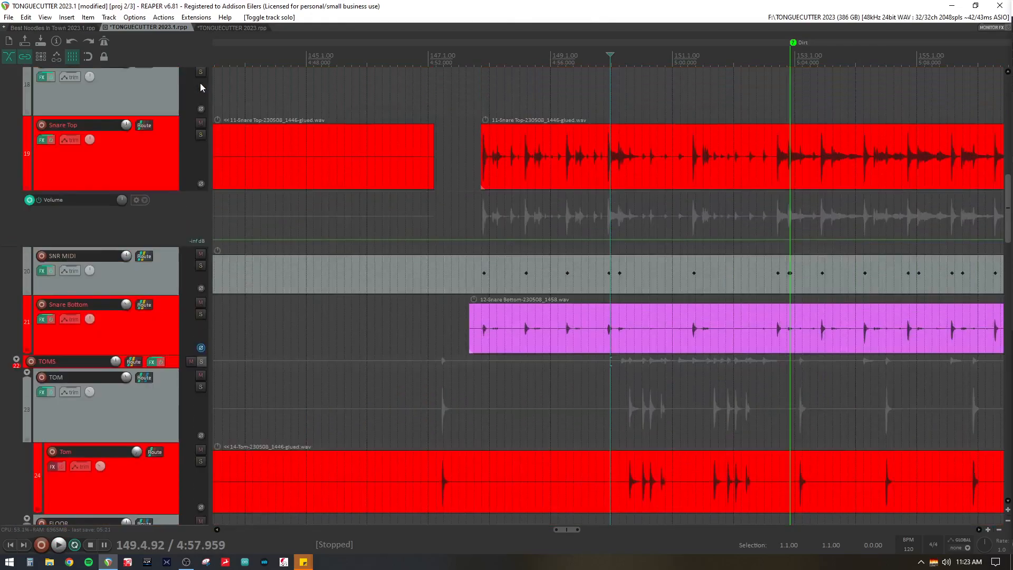
scroll(198, 83, up, 5)
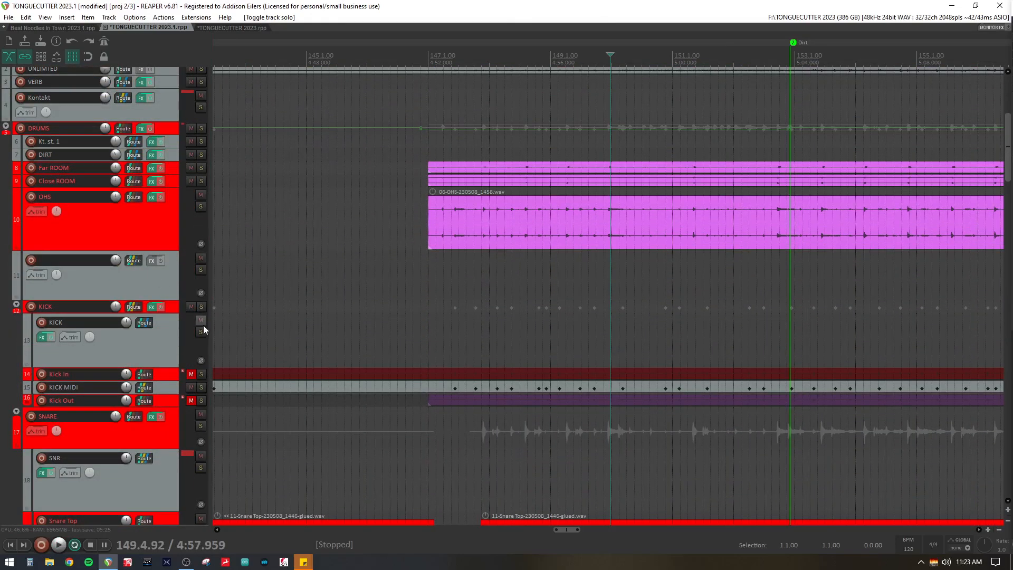
click(202, 307)
click(443, 297)
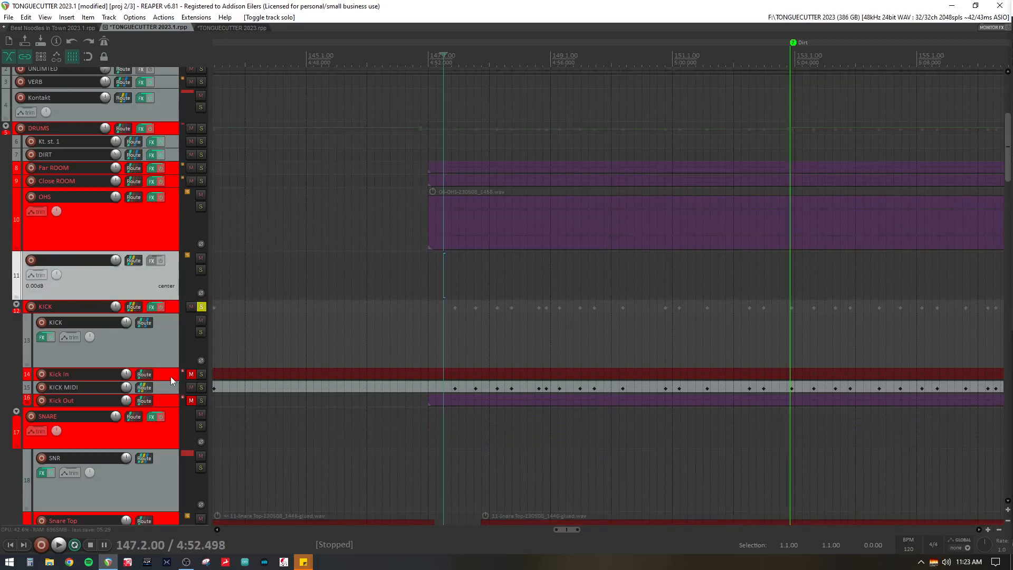
mouse_move(164, 381)
mouse_down()
mouse_move(162, 418)
mouse_move(164, 383)
mouse_up()
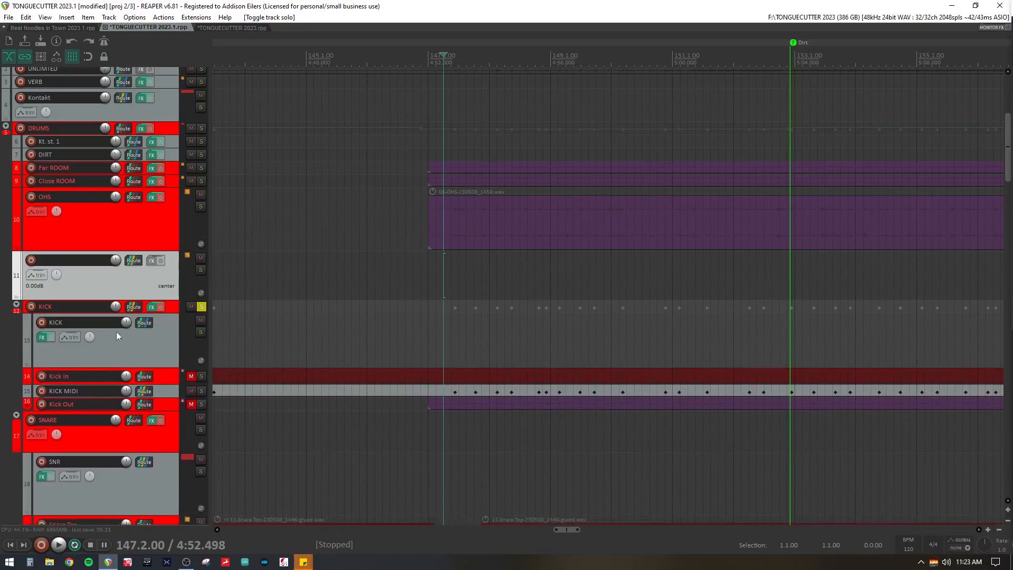
- Review the Kiive Tape Face settings in the effect chain of the KICK track inside the KICK folder, and close the chain
click(41, 337)
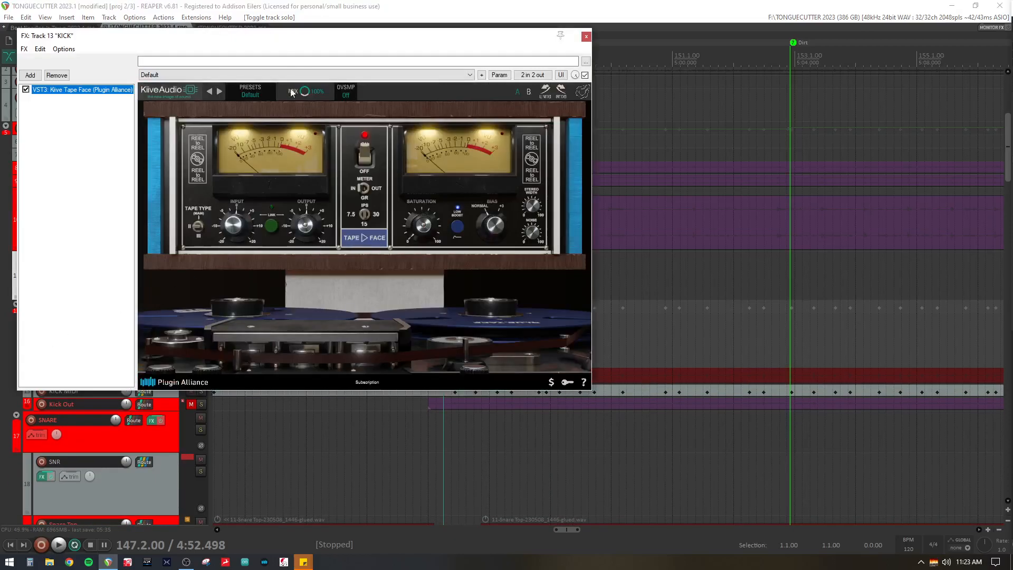
drag(312, 28, 401, 33)
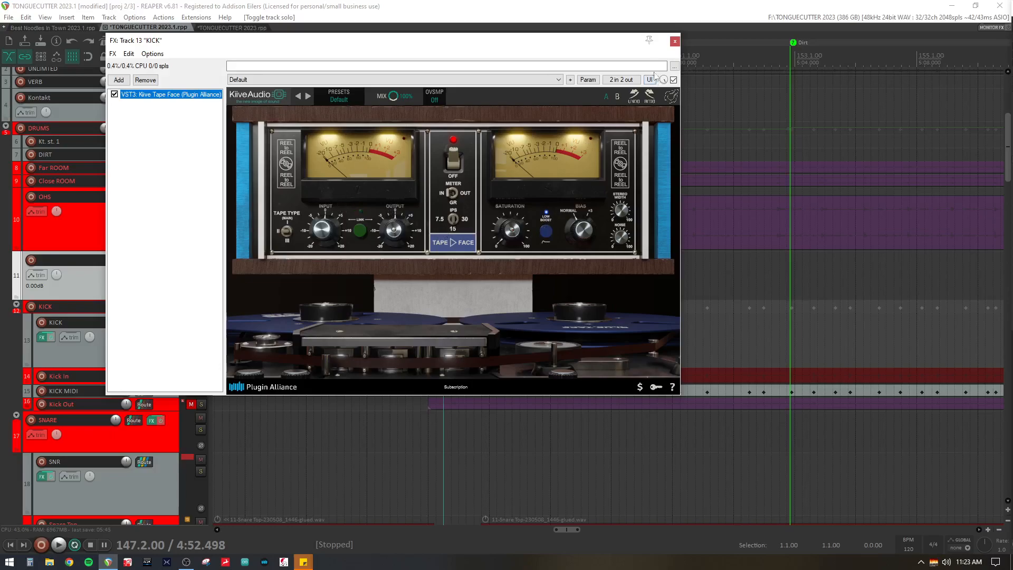
click(674, 41)
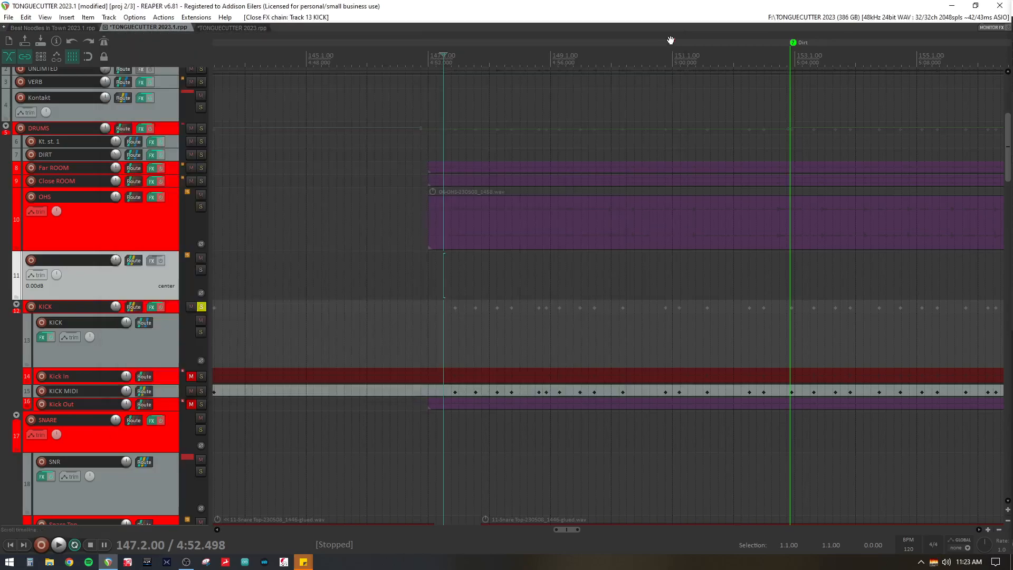
- Review the Oxford Drum Gate decay and detection, Looptrotter SA2RATE2 and Kiive Xtressor settings on the KICK folder, and close the chain
click(151, 307)
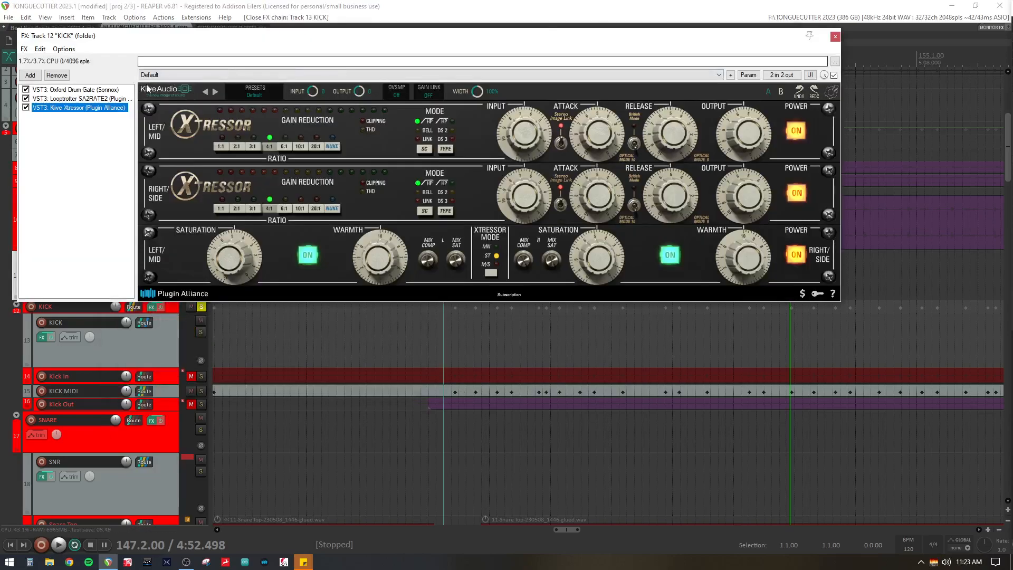
click(106, 90)
drag(372, 30, 527, 25)
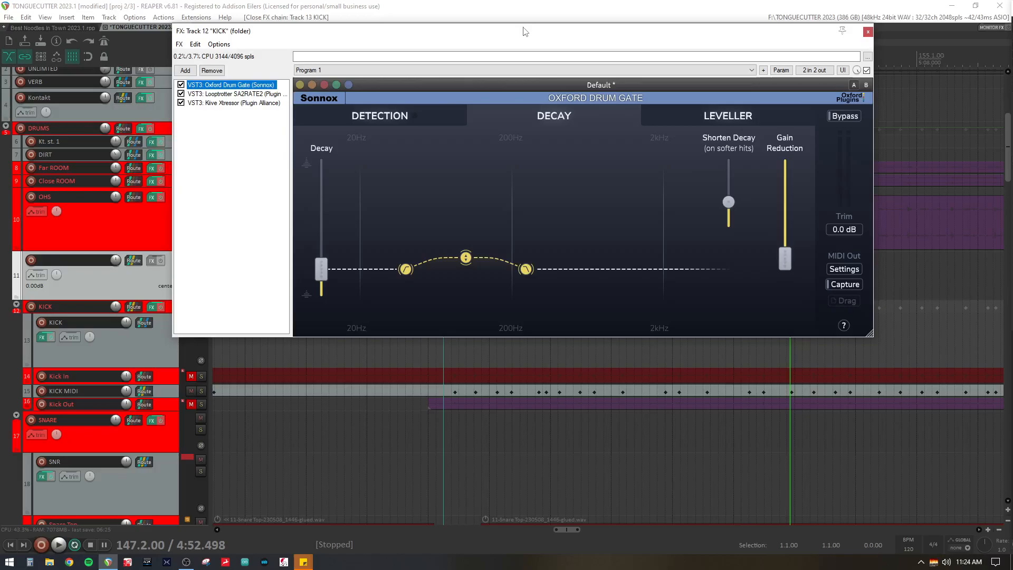
click(411, 116)
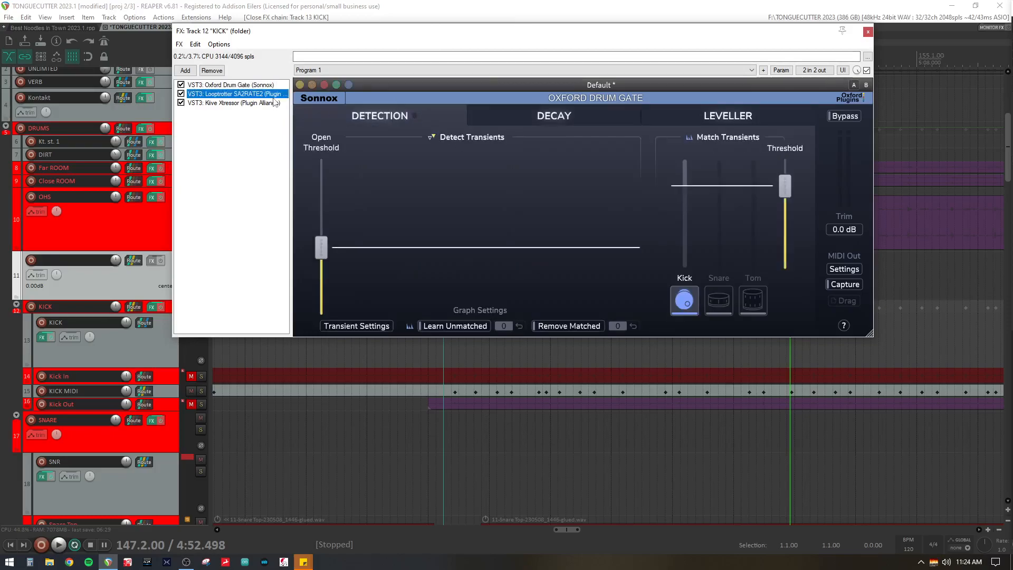
click(269, 94)
drag(324, 34, 427, 35)
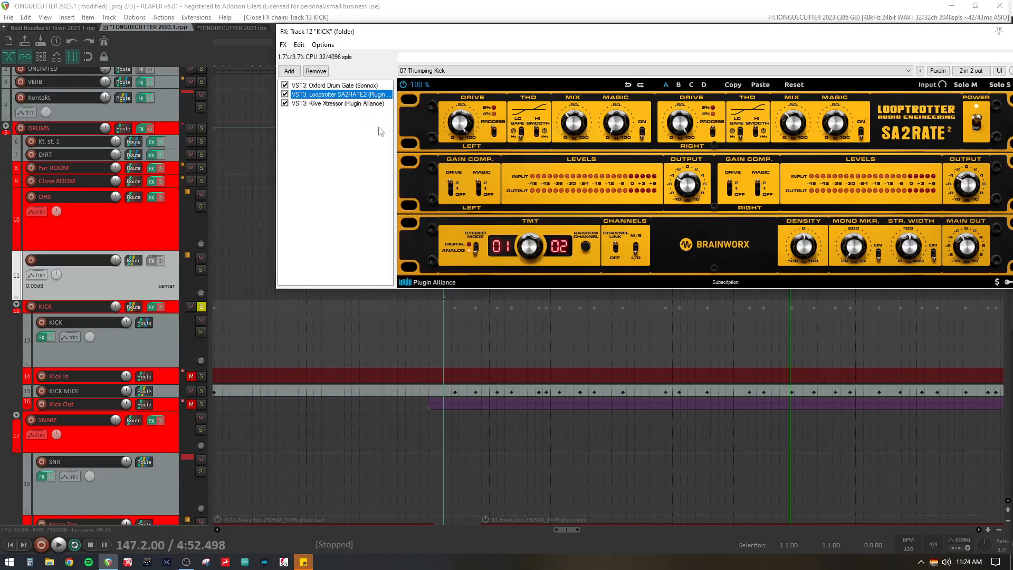
click(367, 103)
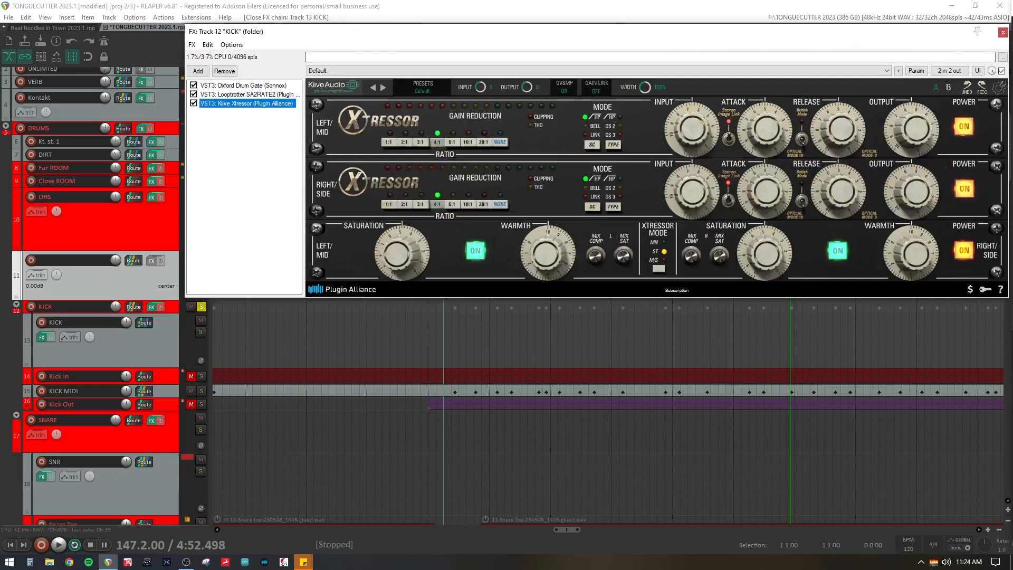
click(1003, 32)
- Bypass Kiive Tape Face on the KICK track and all three effects on the KICK folder, and close both chains
scroll(363, 239, down, 3)
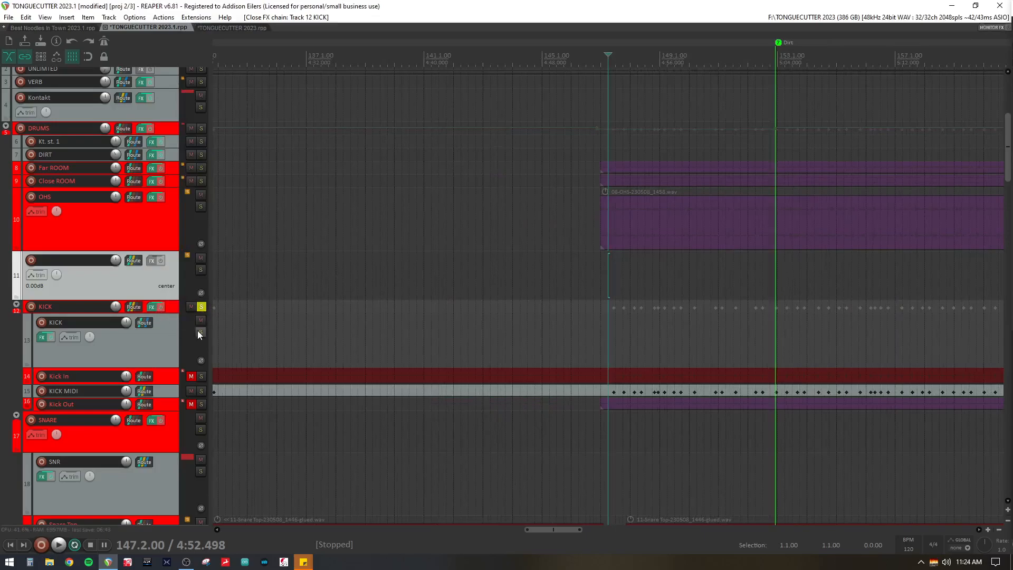
click(49, 337)
click(114, 94)
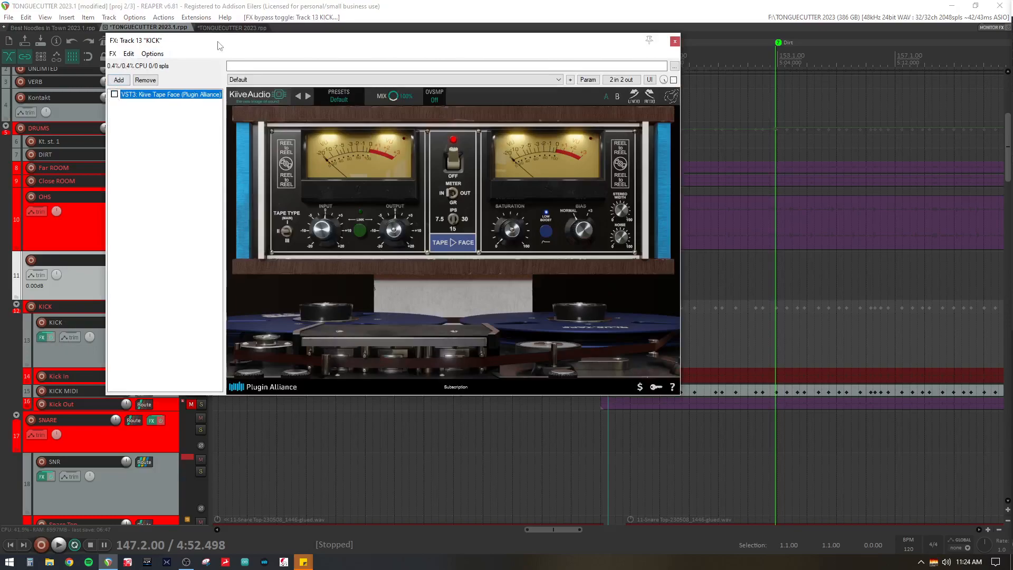
drag(218, 44, 394, 70)
click(151, 308)
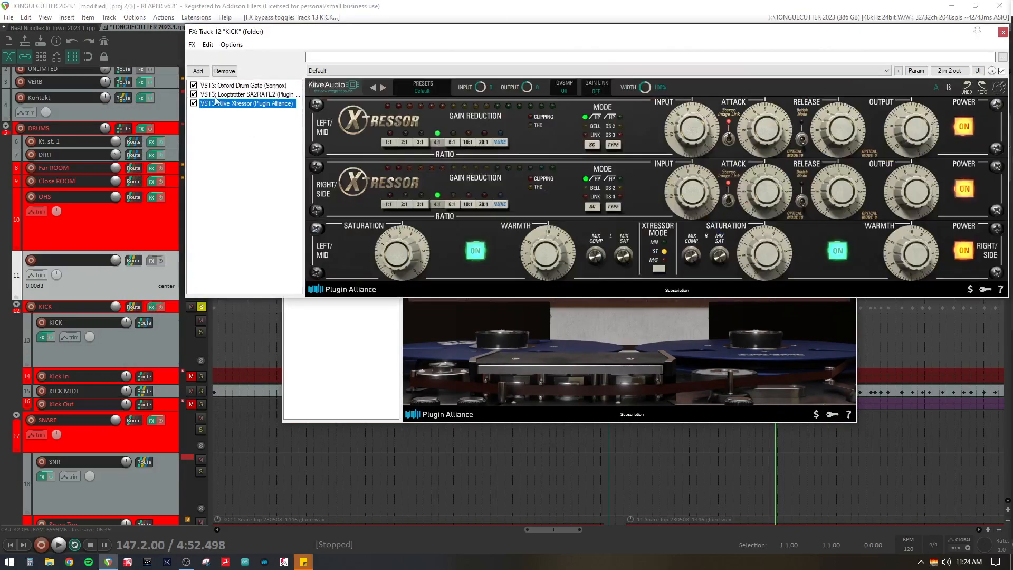
click(195, 104)
click(194, 94)
click(193, 85)
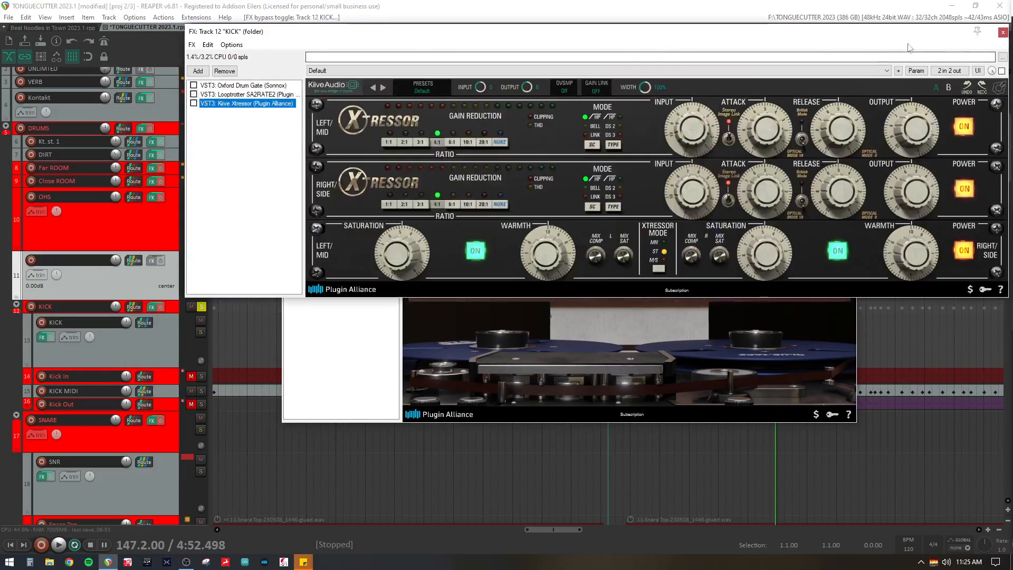
click(1002, 32)
click(852, 69)
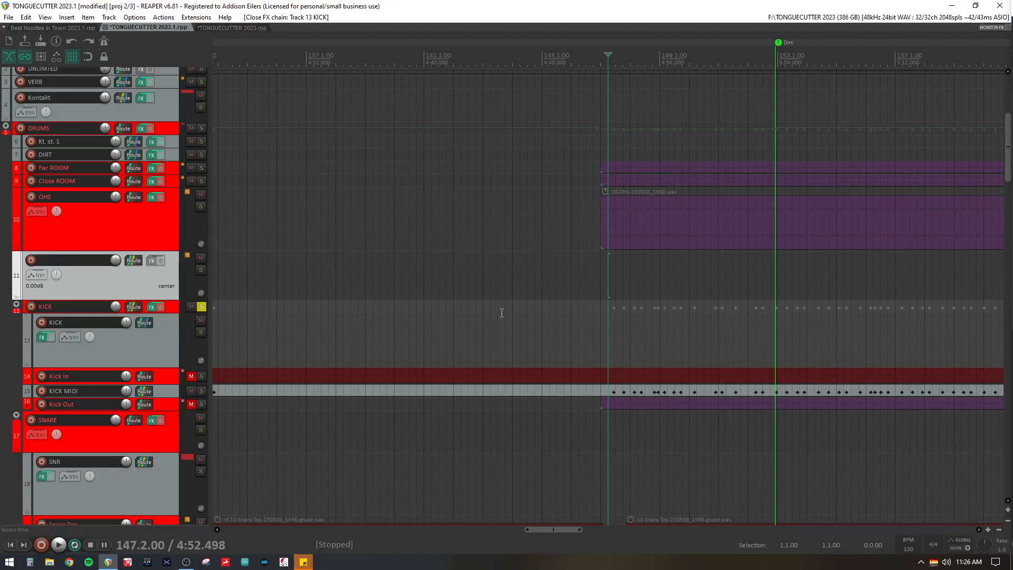
- Play the soloed kick from bar 147.2, re-enable Kiive Tape Face on the KICK track during playback, and close its chain
click(206, 340)
key(space)
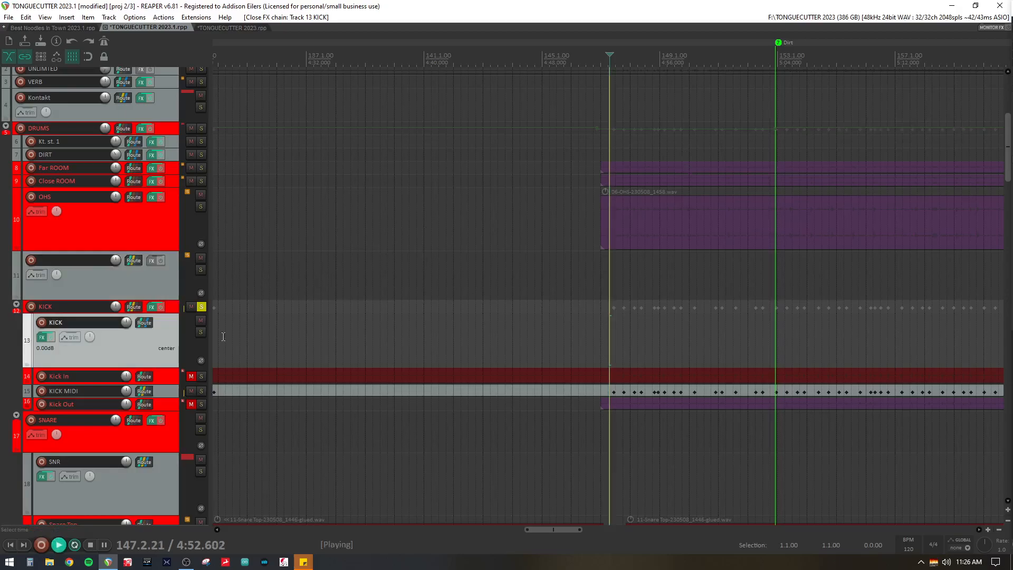
click(47, 339)
click(291, 122)
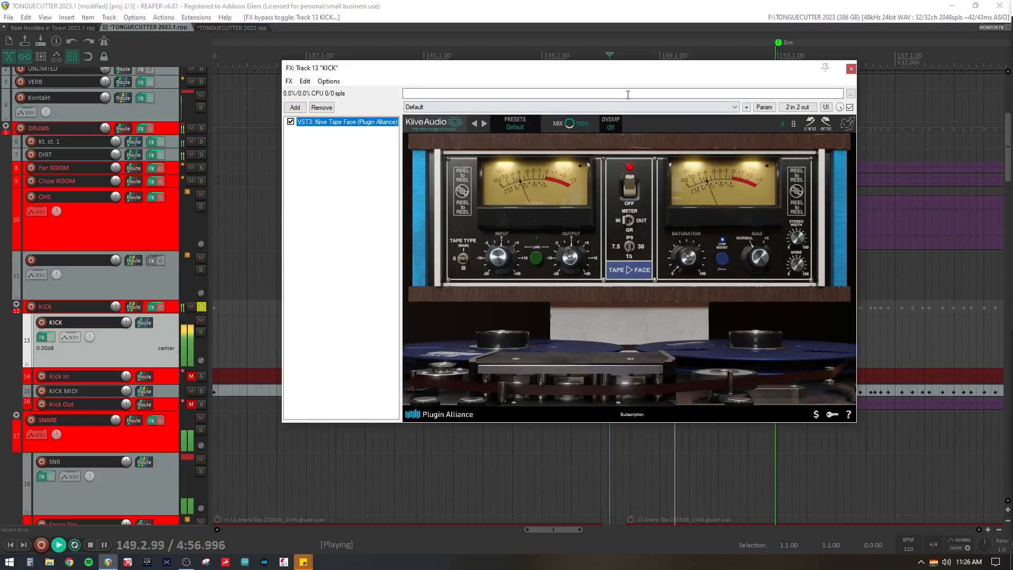
click(851, 68)
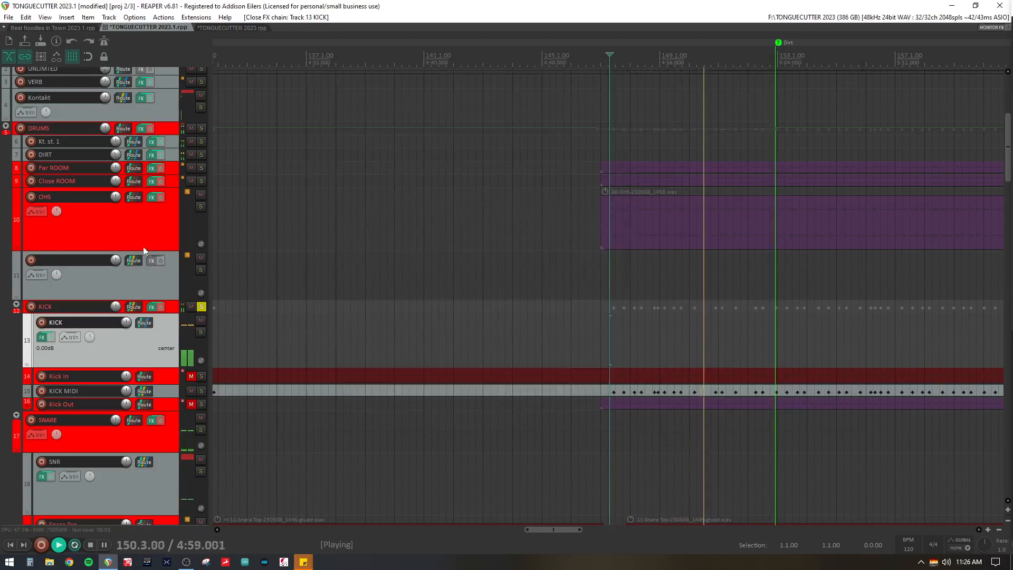
- Open the KICK folder's effect chain while the kick keeps playing
click(151, 306)
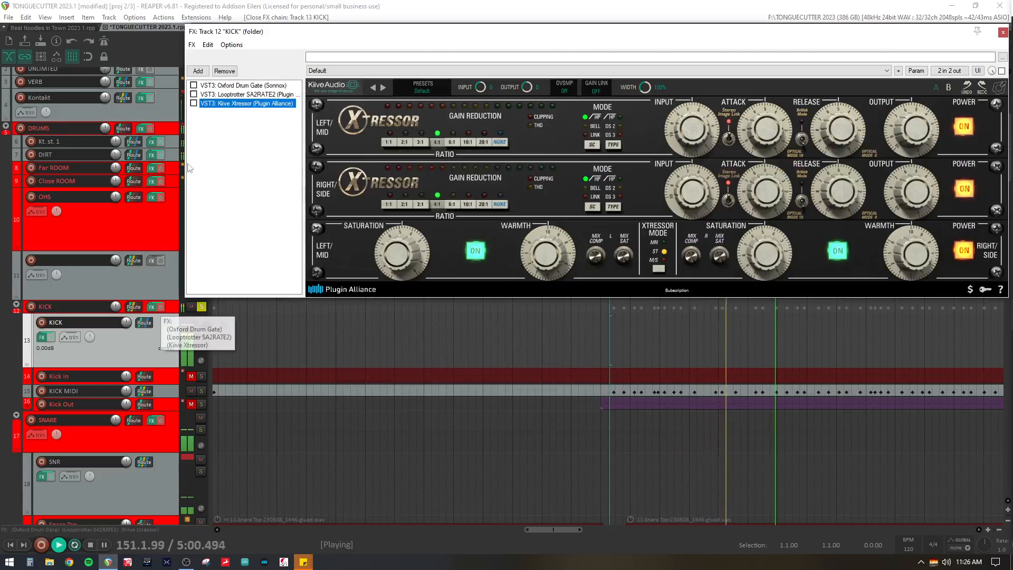
- Enable the Oxford Drum Gate, SA2RATE2 and Kiive Xtressor plugins one by one on the KICK folder, and close its FX chain
click(194, 85)
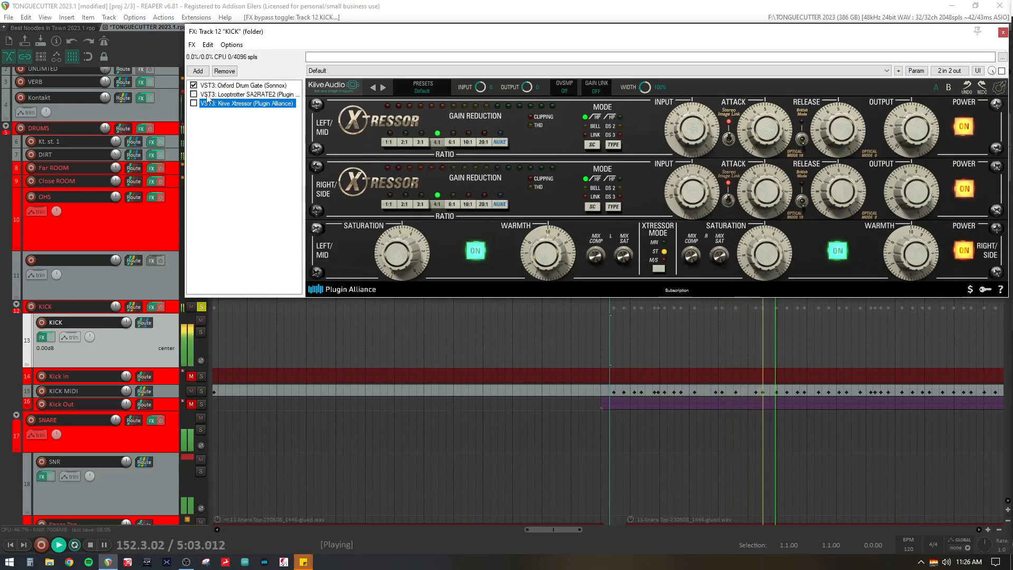
click(222, 95)
click(194, 95)
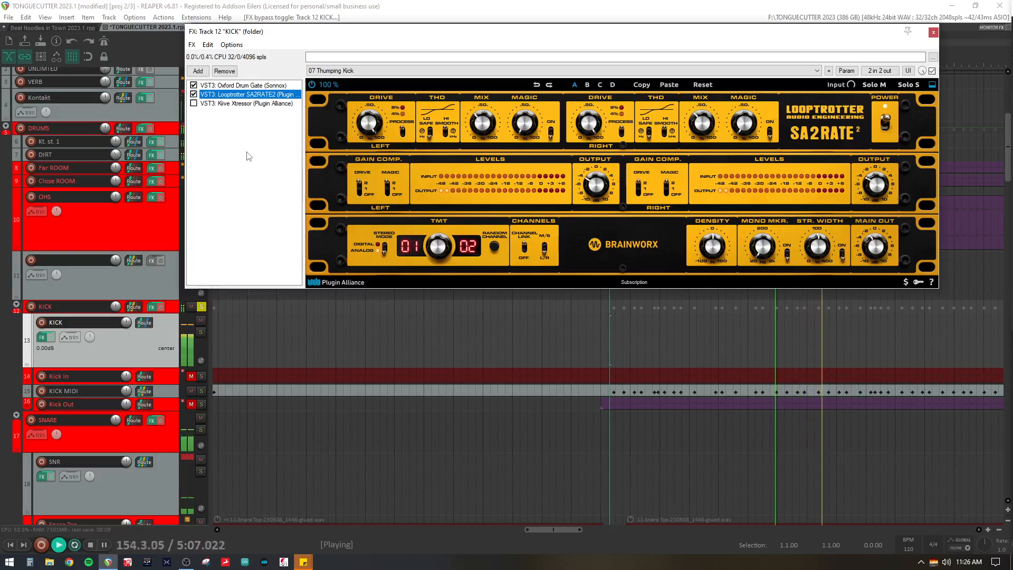
click(194, 104)
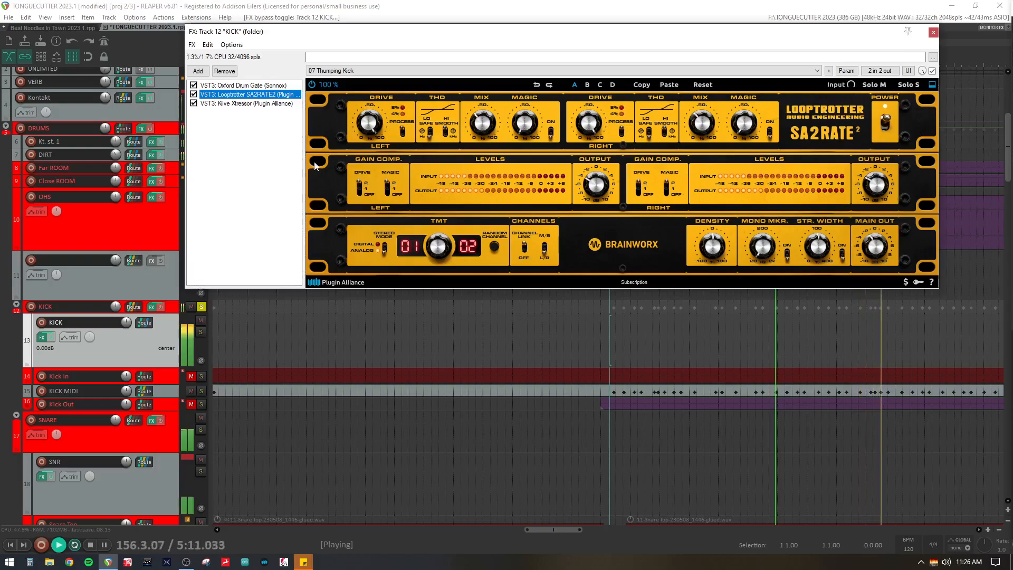
click(934, 33)
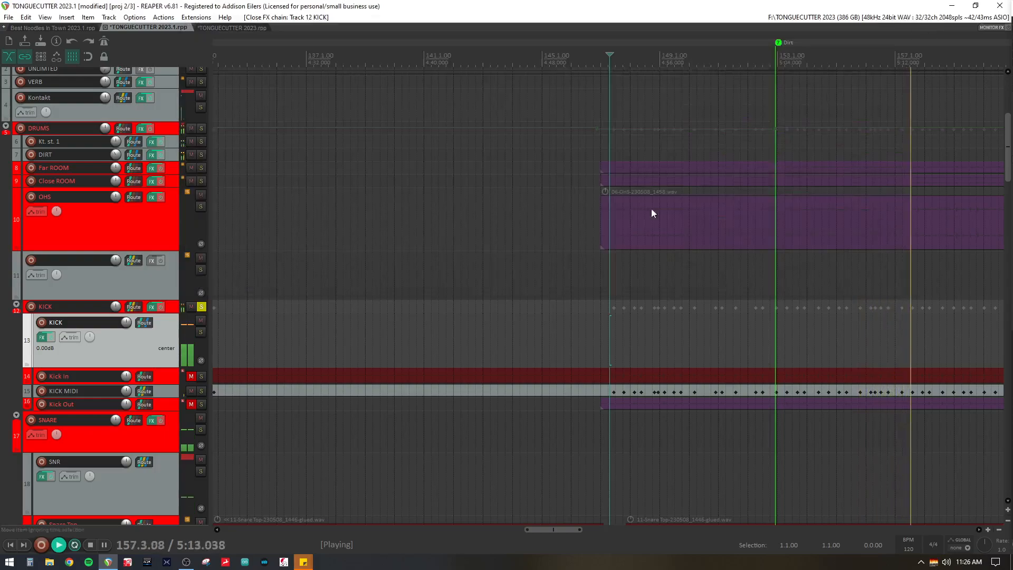
- Stop playback, unsolo the KICK folder and save the project
key(space)
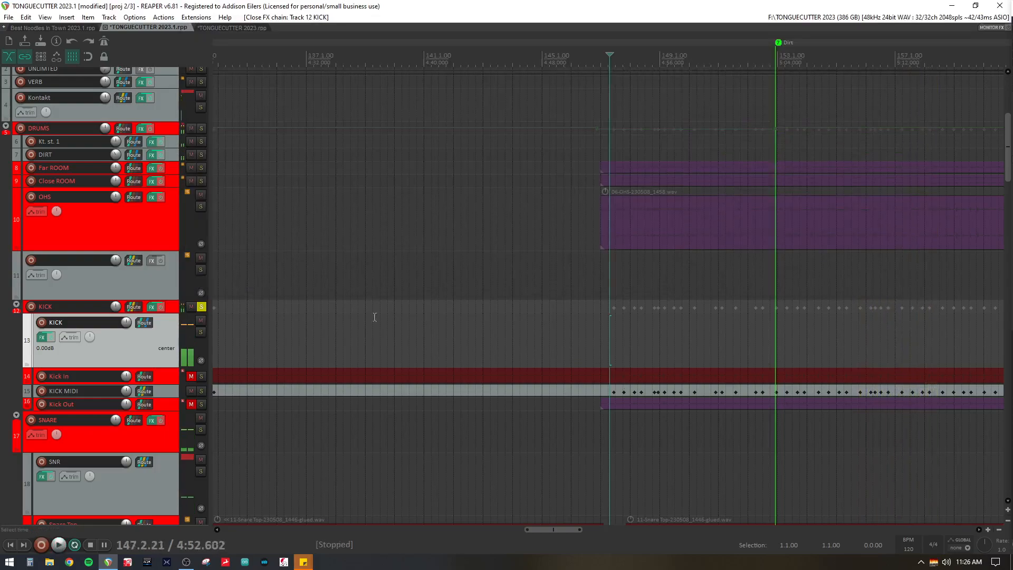
click(201, 306)
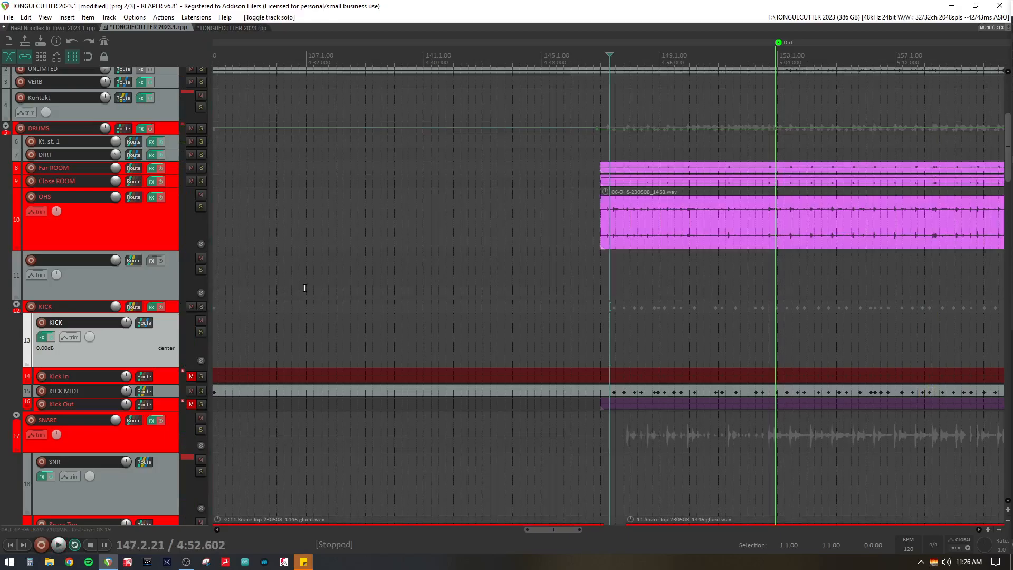
key(ctrl+s)
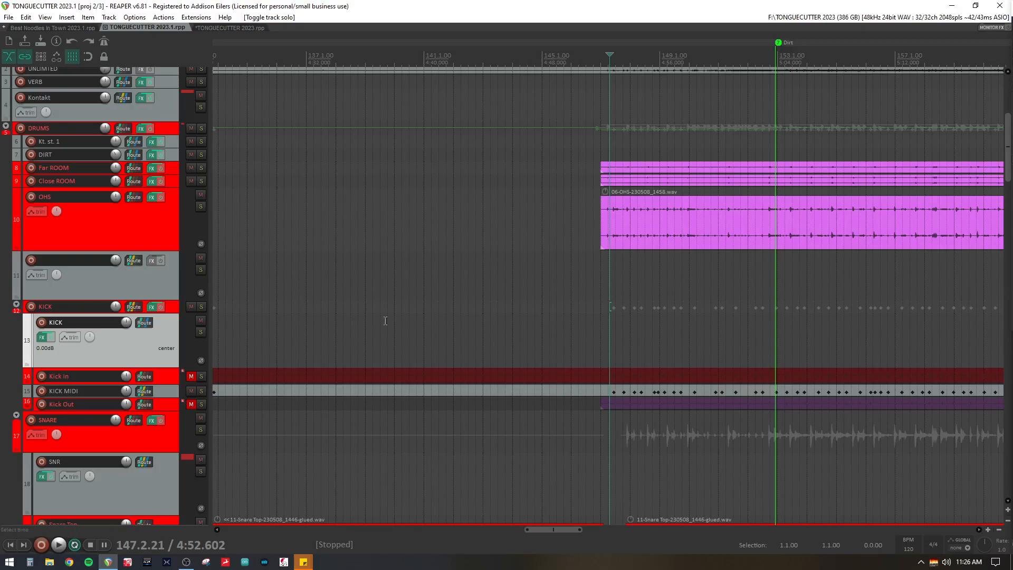
- Increase the track heights of Close ROOM and Far ROOM so their waveforms are easier to read
scroll(403, 319, up, 3)
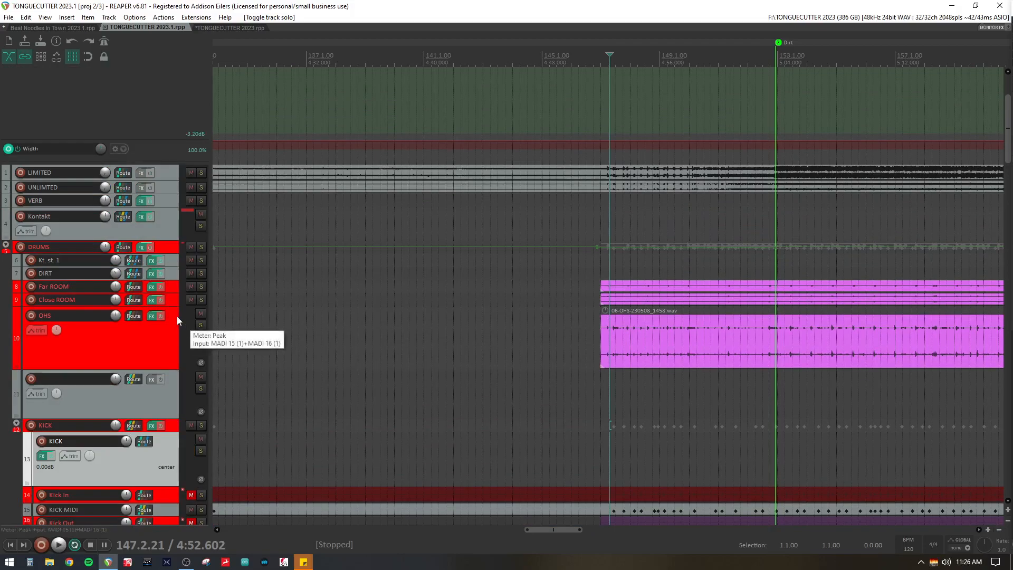
drag(173, 306, 173, 331)
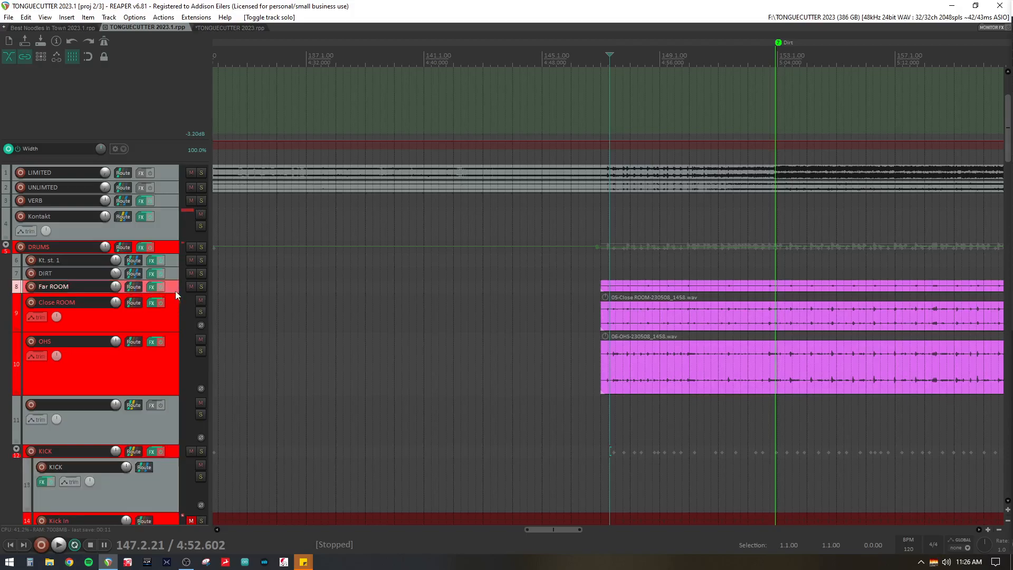
click(171, 291)
drag(172, 292, 175, 335)
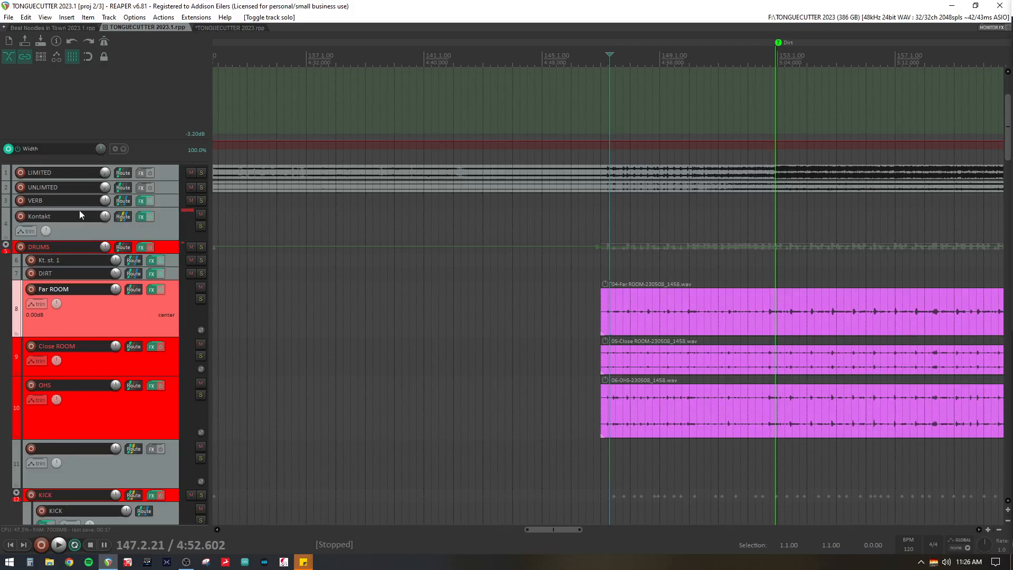
- Open the Kontakt track's Modern & Massive drum instrument and review the mixer routing for the kick, snare and toms
click(141, 216)
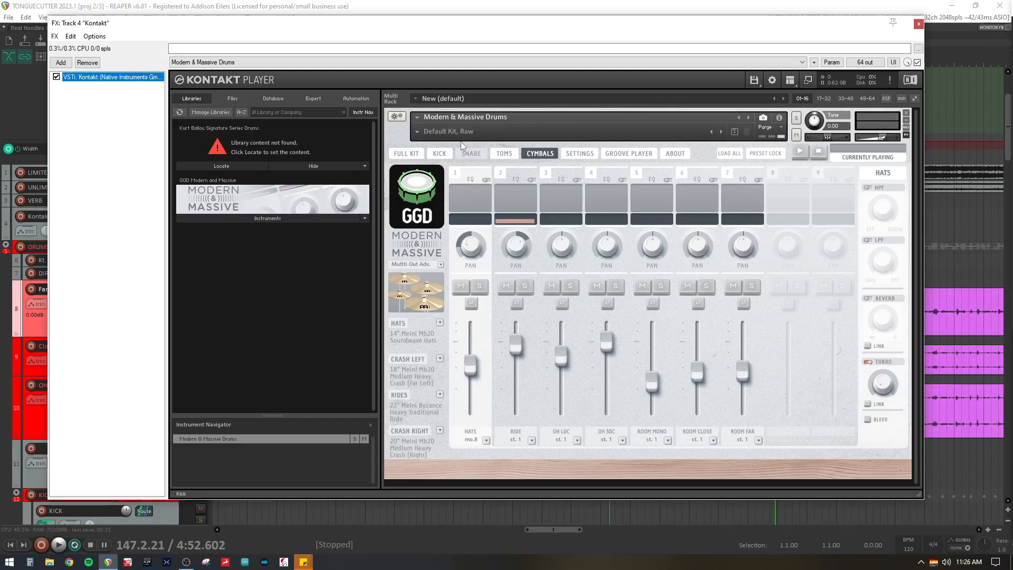
click(441, 153)
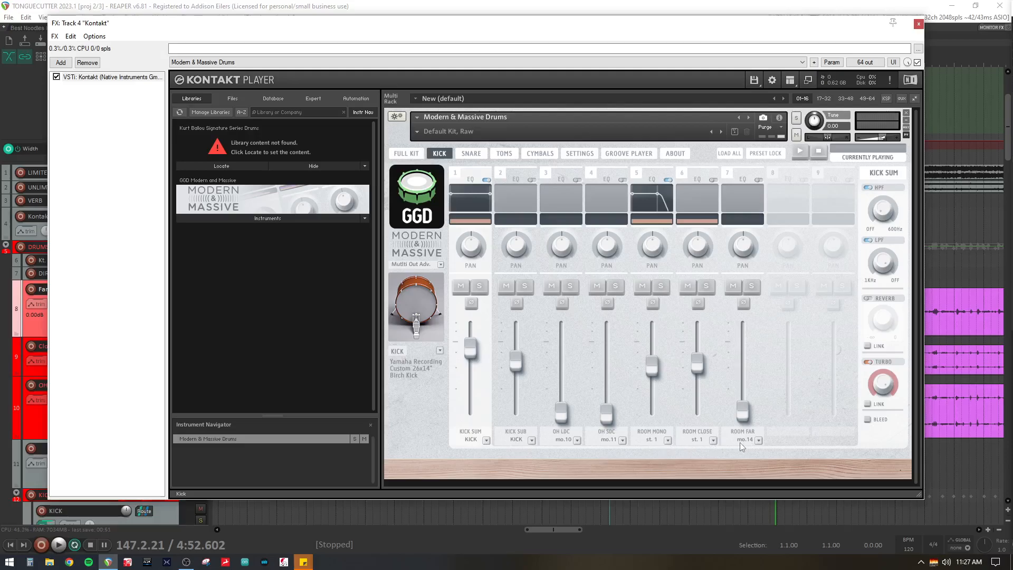
click(474, 151)
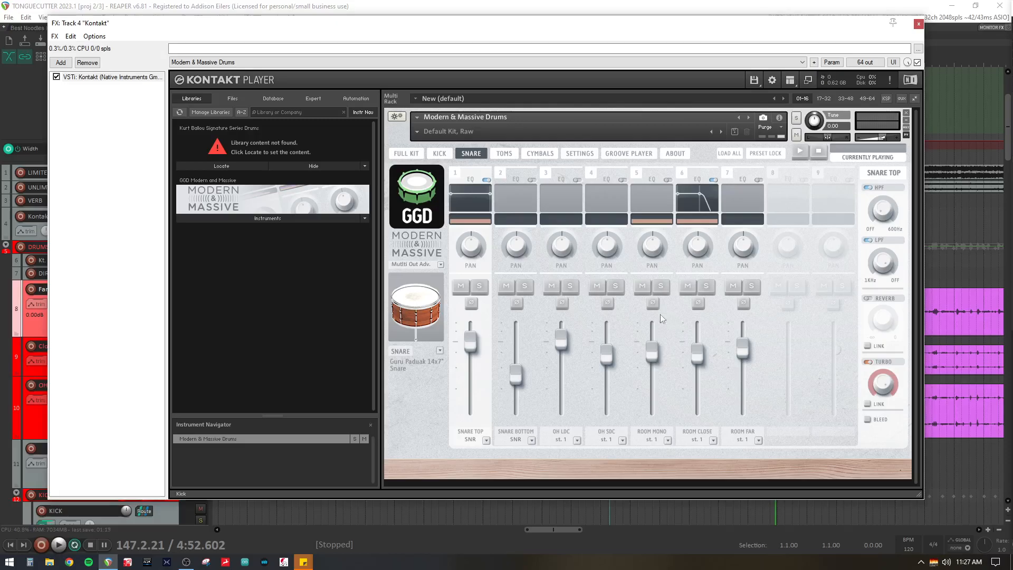
click(504, 153)
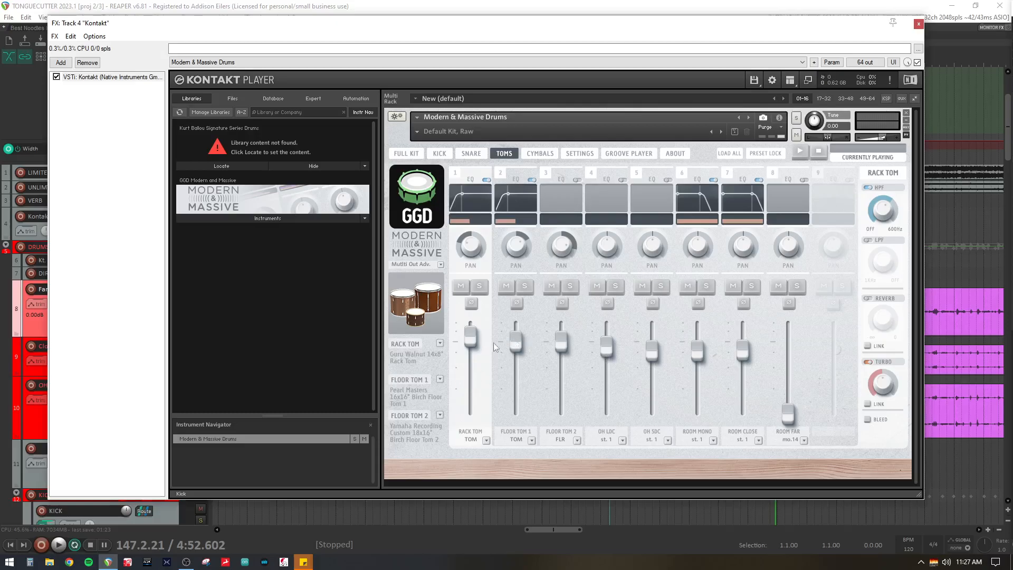
- Audition the rack tom and floor toms in the Modern & Massive kit
click(419, 320)
click(405, 297)
click(565, 392)
click(429, 299)
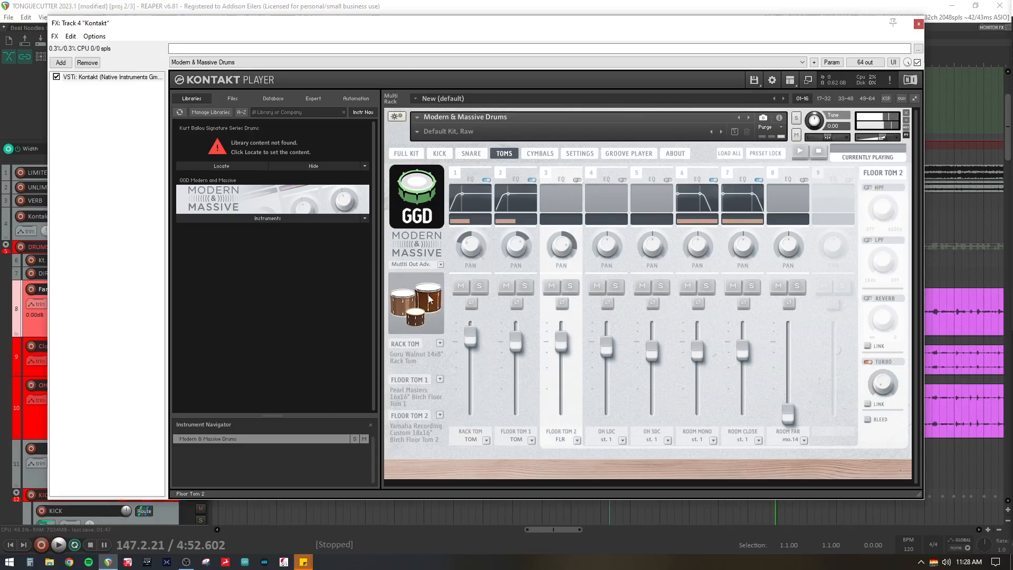
click(429, 300)
click(406, 298)
click(430, 294)
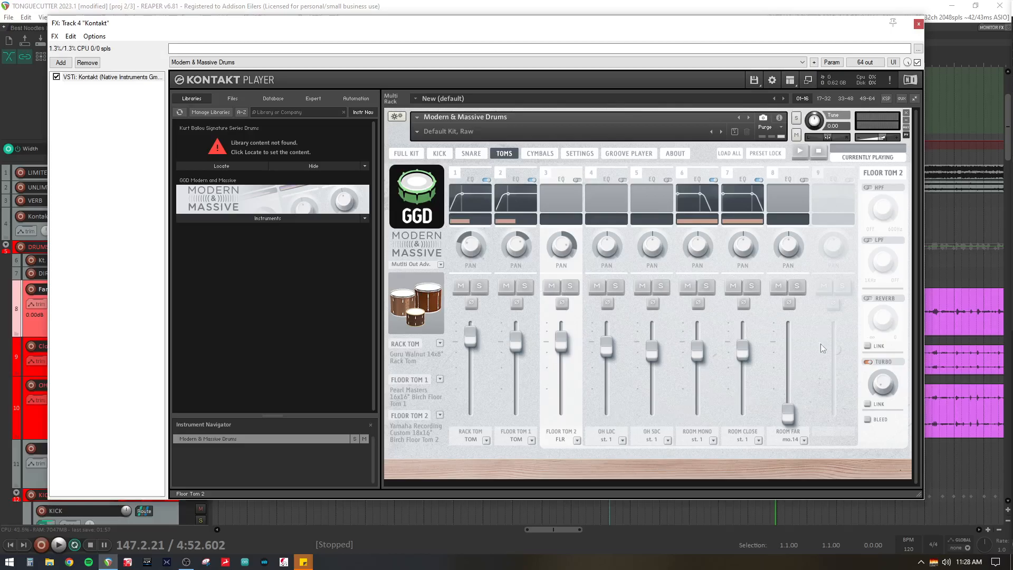
- Review the cymbal mixer routing, audition the ride and close the Kontakt FX chain
click(541, 153)
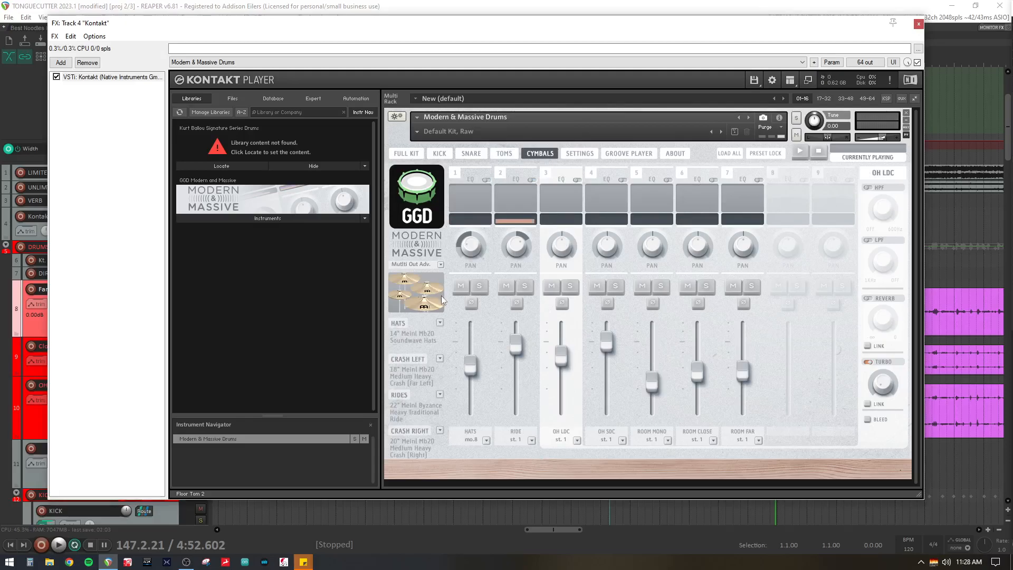
click(427, 306)
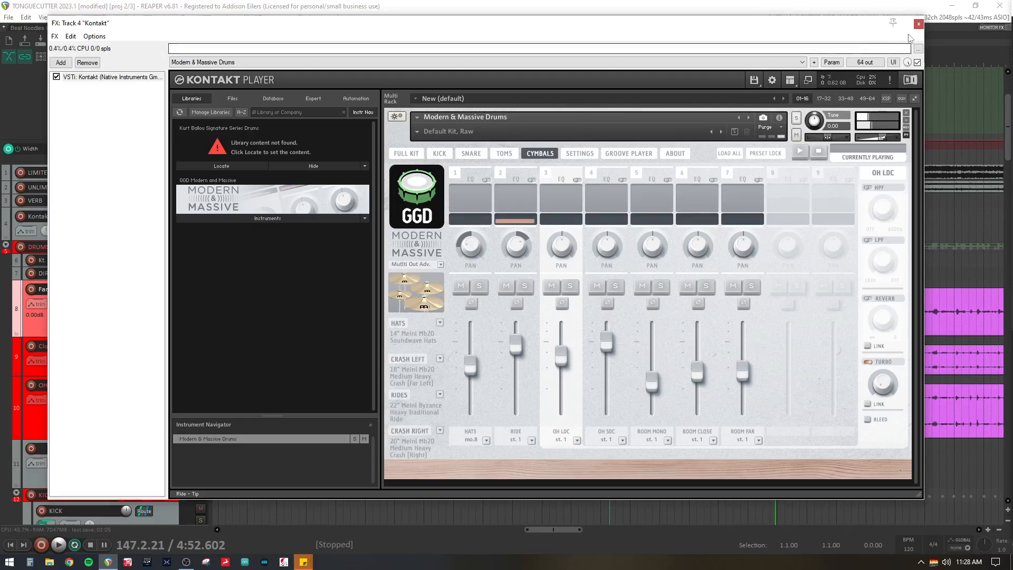
click(919, 24)
- Look over the drum tracks, solo the DRUMS folder and select the Far ROOM audio item
drag(1008, 104, 1008, 222)
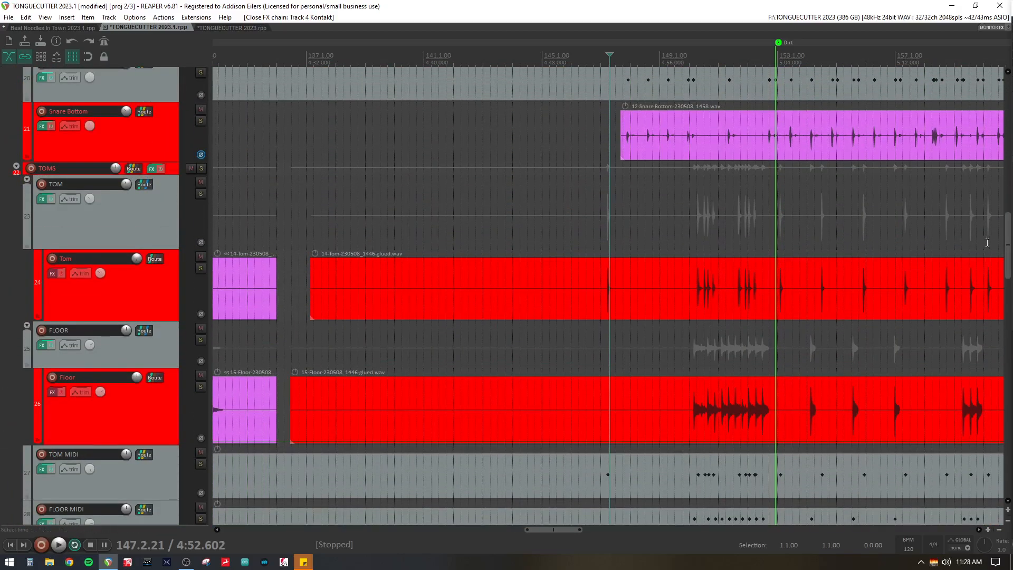
drag(1006, 240, 1007, 117)
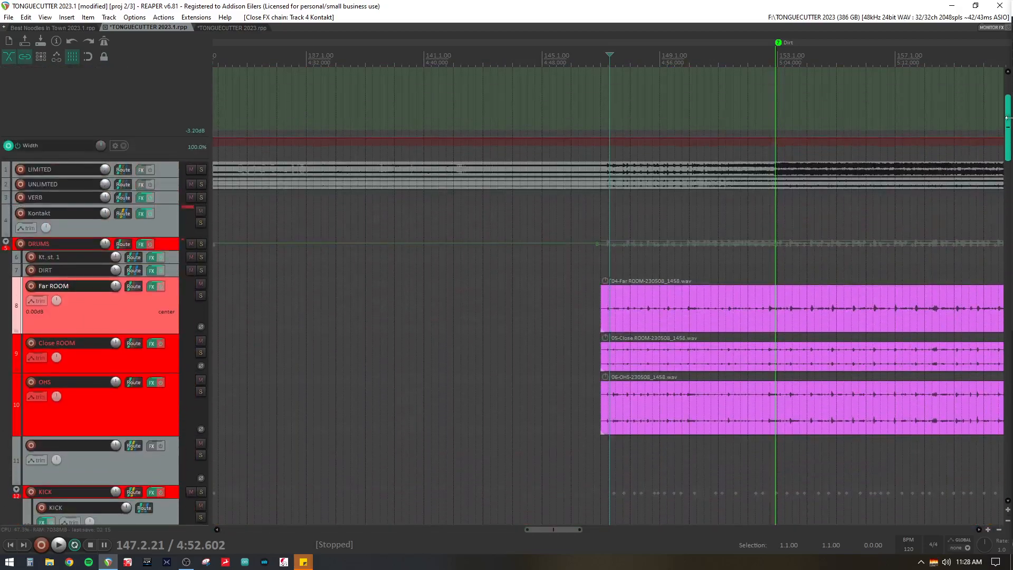
click(201, 244)
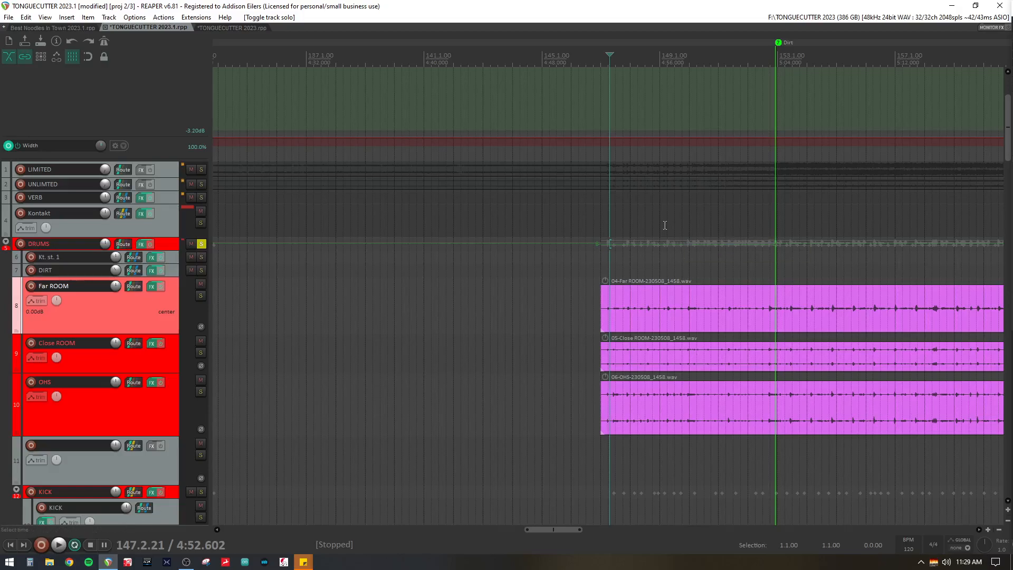
scroll(664, 226, down, 2)
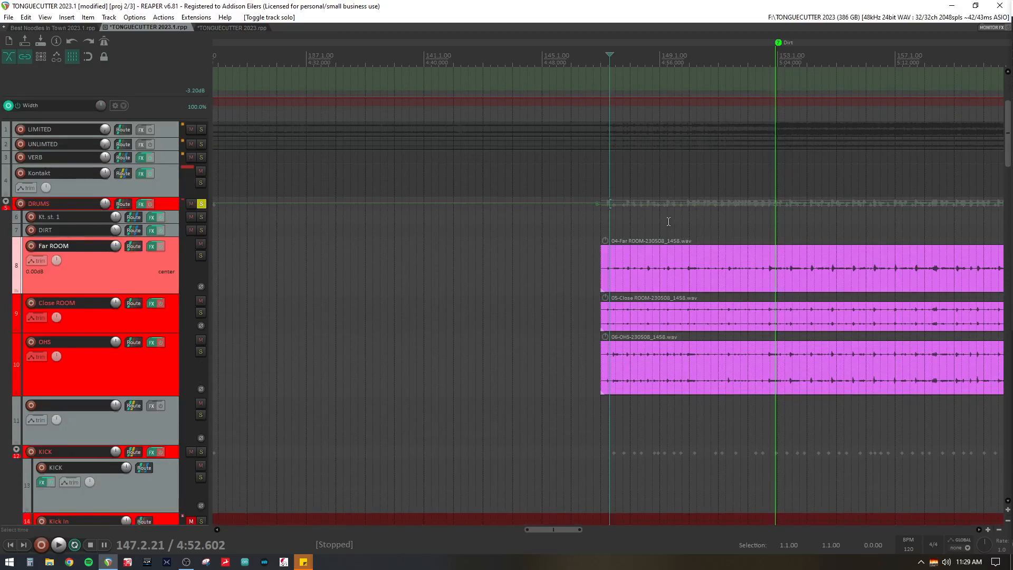
click(576, 248)
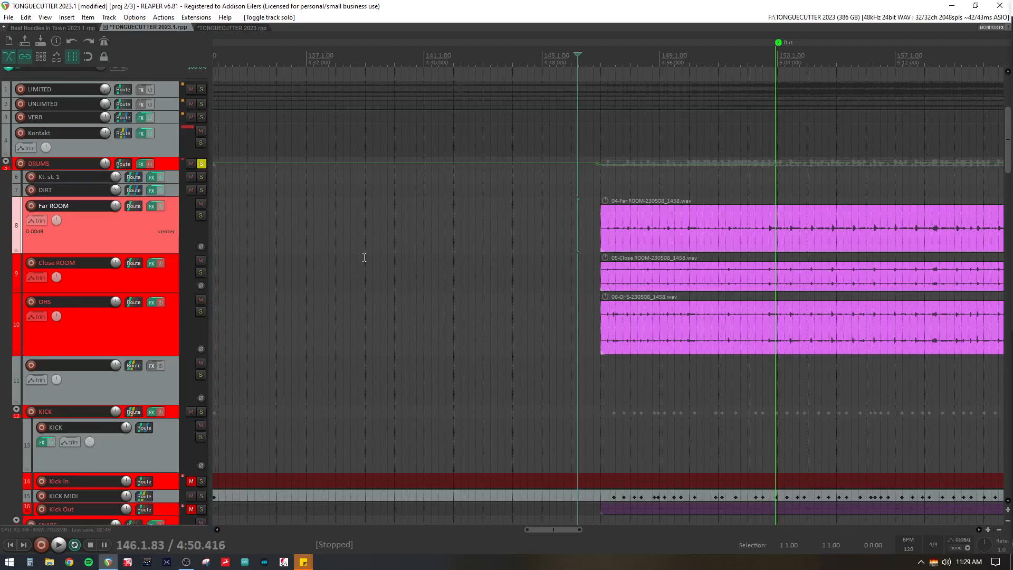
click(701, 231)
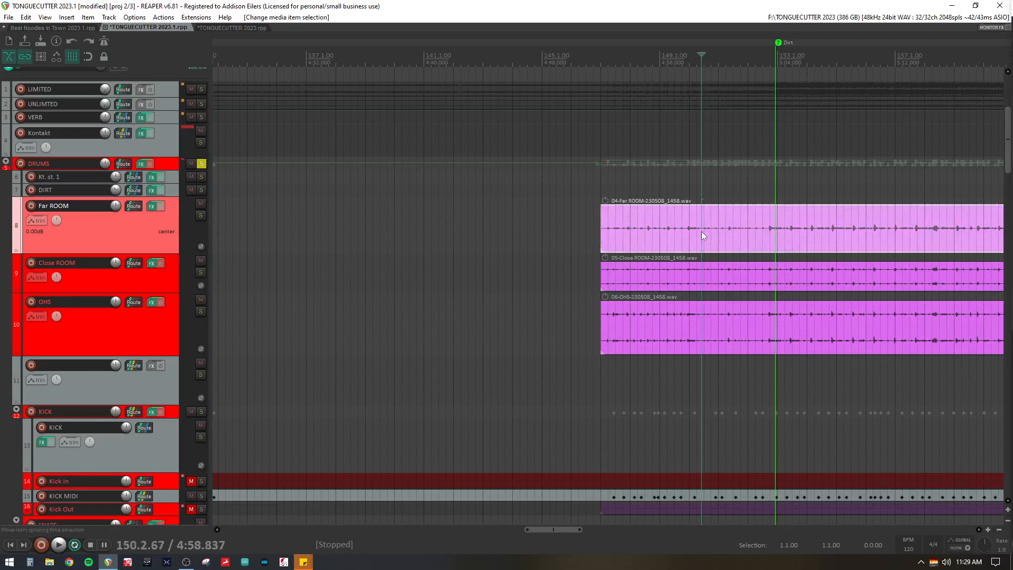
- Solo the Far ROOM and Close ROOM tracks and clear all solos
click(200, 215)
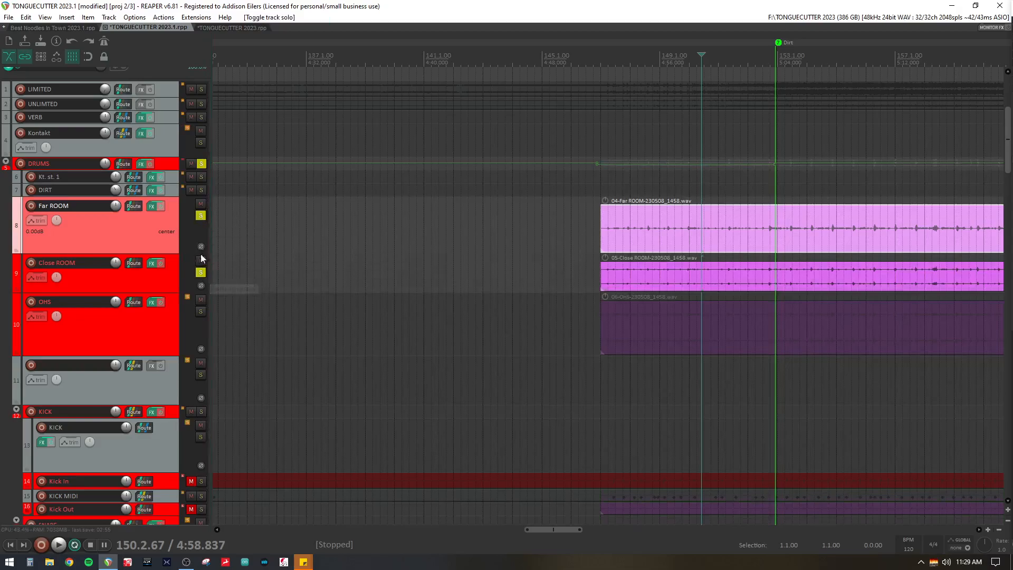
click(200, 215)
click(203, 272)
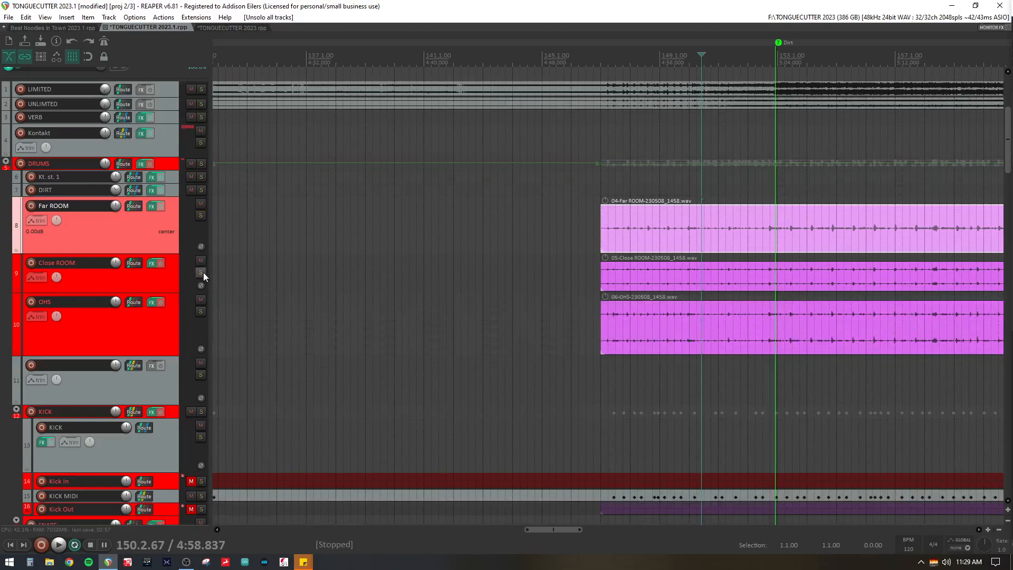
- Solo the Close ROOM track and show the Lindell 902 De-esser from its FX chain
click(203, 272)
click(153, 263)
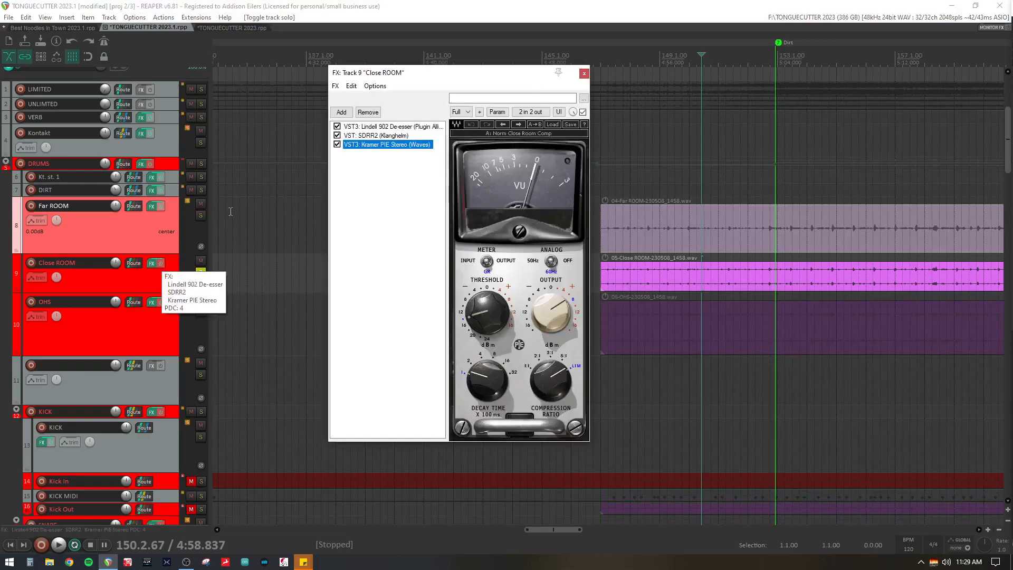
click(394, 127)
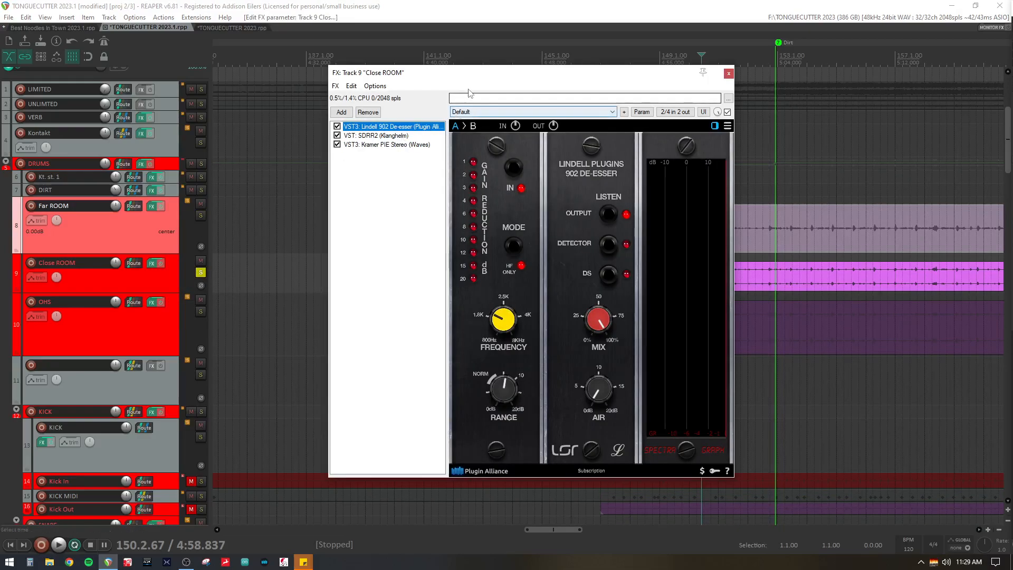
drag(462, 74, 376, 145)
- Play the Close ROOM track from bar 147 with its FX chain bypassed, and increase the track's height
click(163, 263)
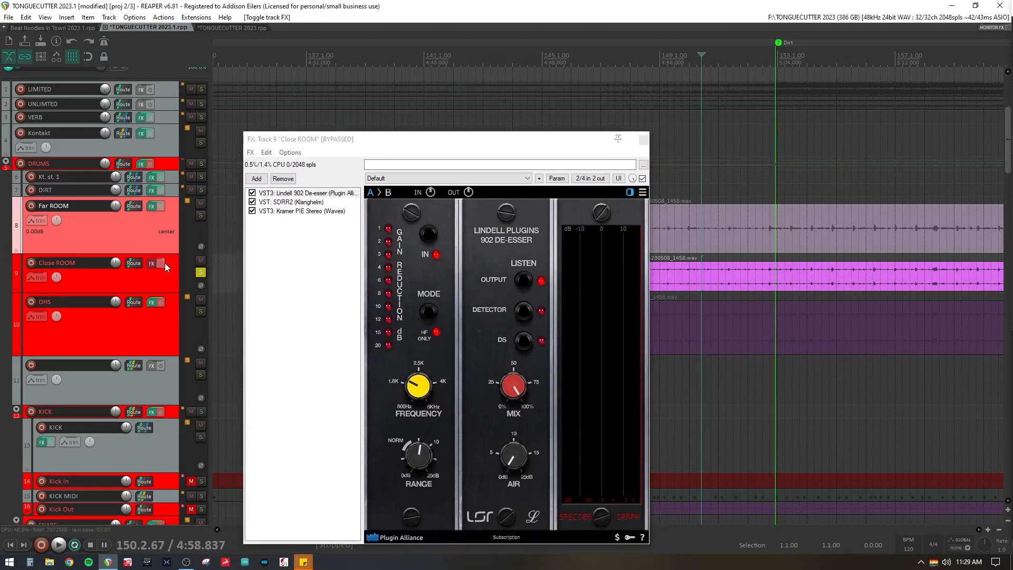
click(643, 139)
click(613, 144)
key(space)
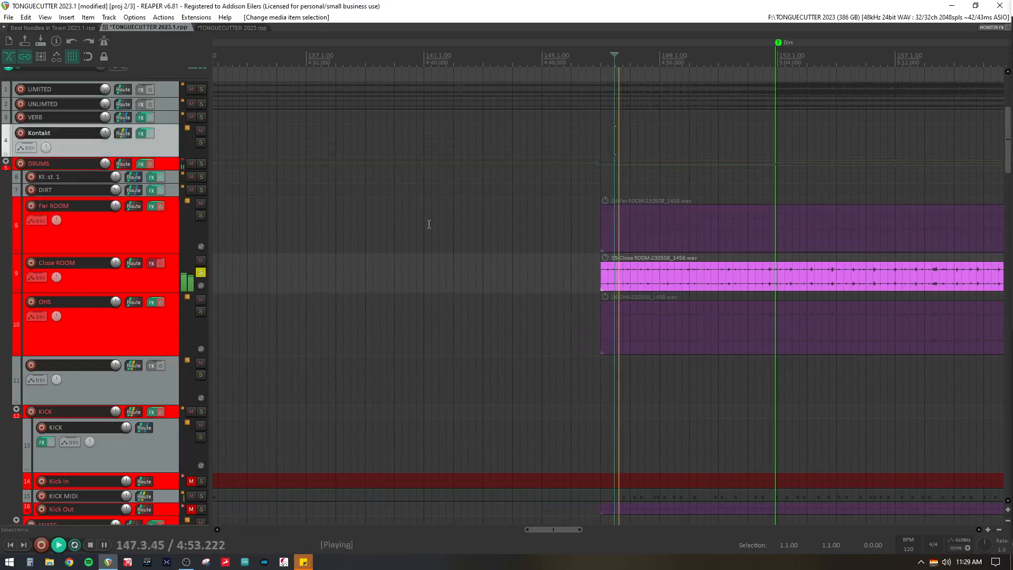
drag(172, 291, 170, 353)
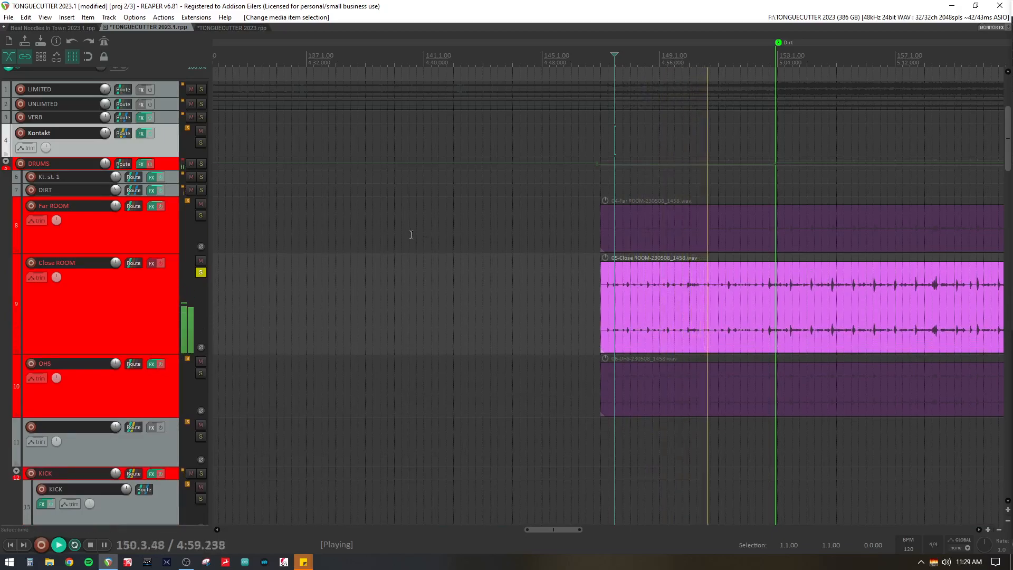
key(space)
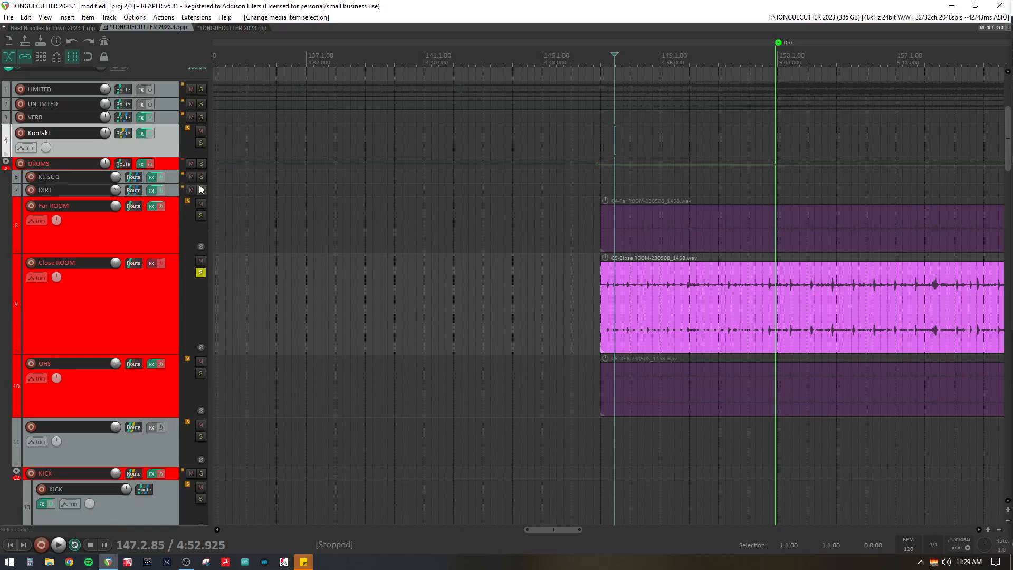
- Re-enable the Close ROOM FX chain, bypass SDRR2 and Kramer PIE Stereo, and audition the de-esser from just before the Dirt marker
click(153, 264)
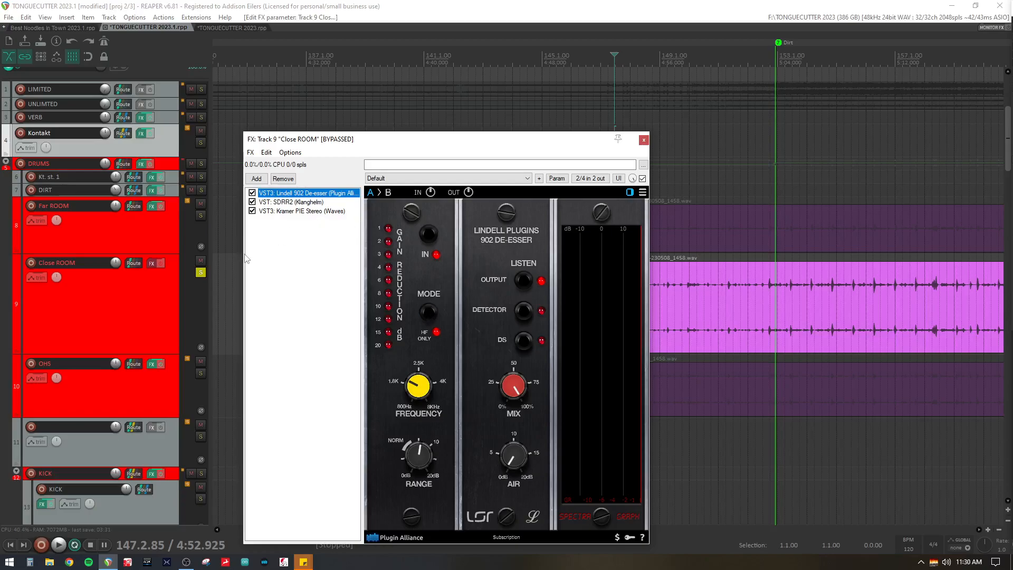
click(160, 263)
click(252, 211)
click(252, 202)
click(765, 138)
key(space)
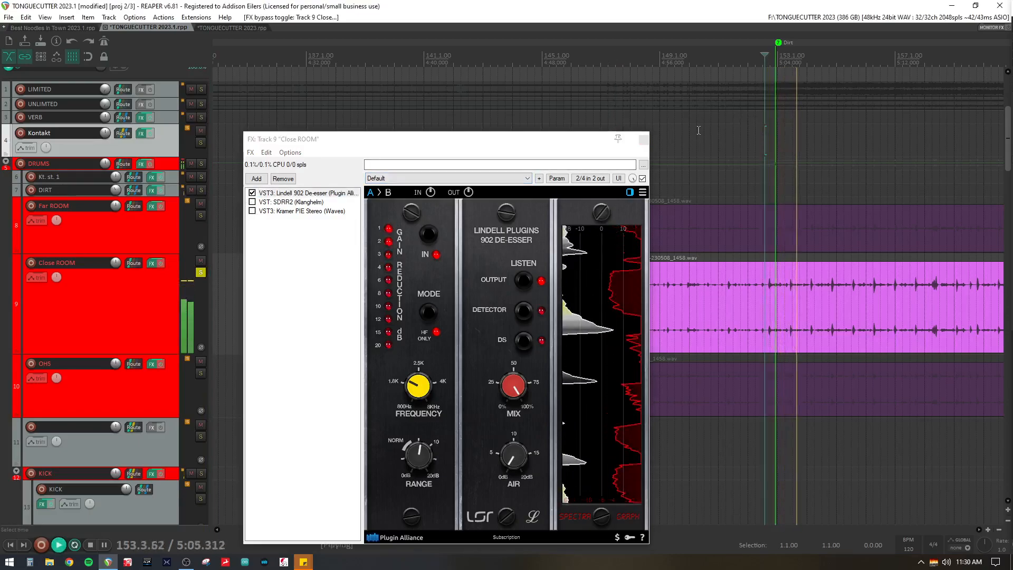
click(427, 235)
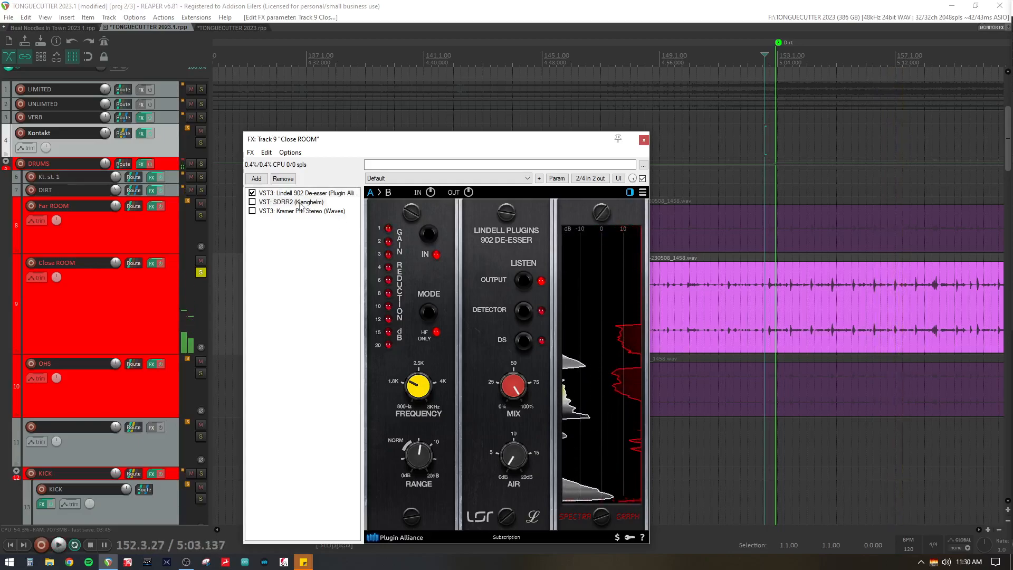
- Enable SDRR2 on the Close ROOM track and compare it on and off during playback from just before the Dirt marker
key(space)
click(254, 203)
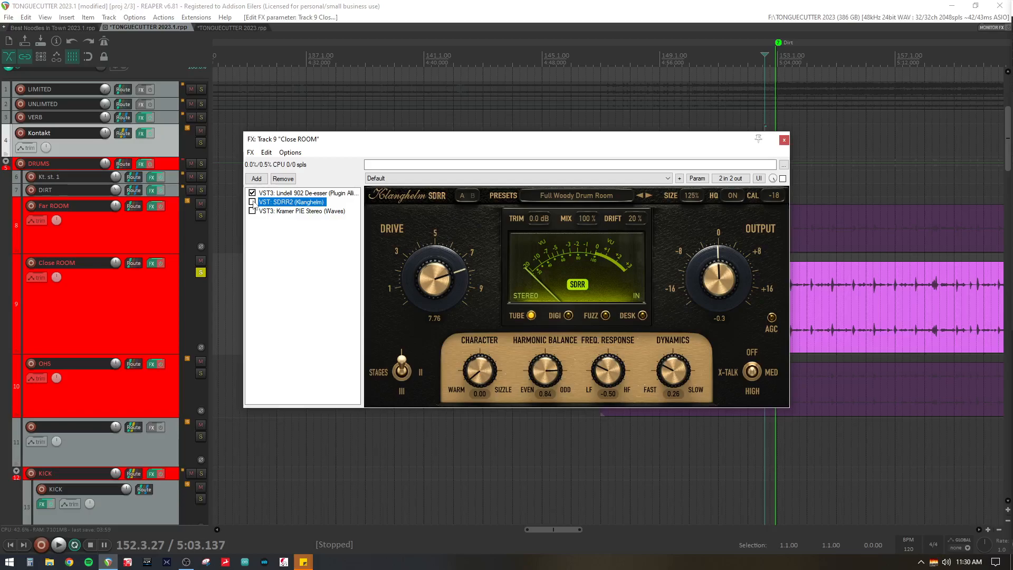
click(252, 202)
key(space)
click(253, 203)
click(252, 202)
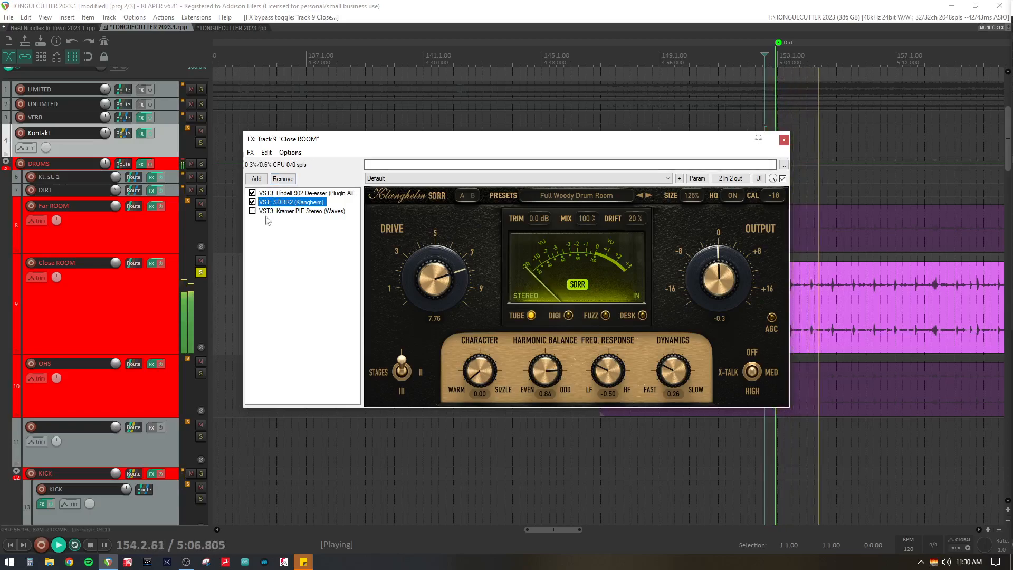
- Enable Kramer PIE Stereo on the Close ROOM track during playback, and close the FX chain
click(285, 212)
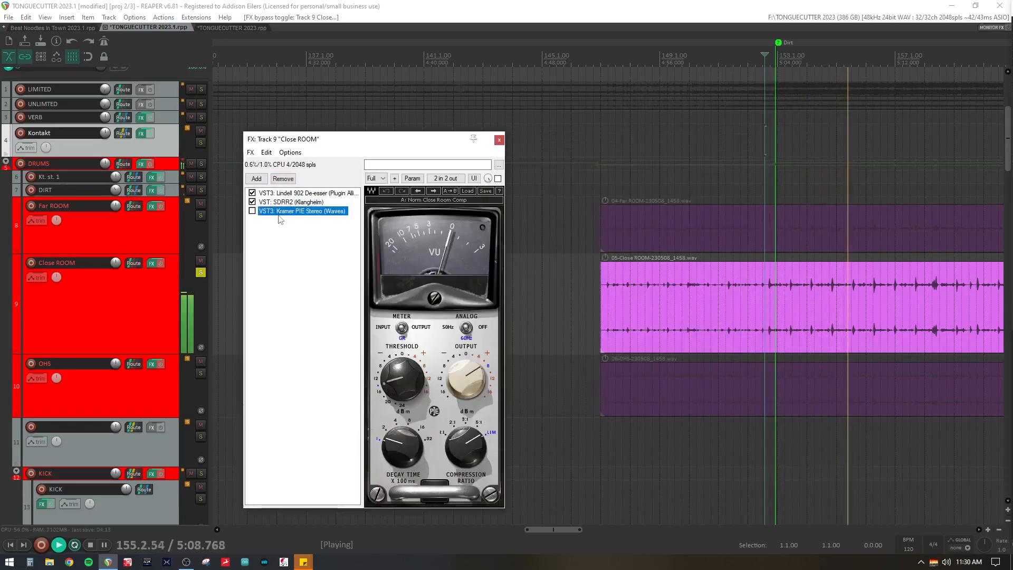
click(252, 211)
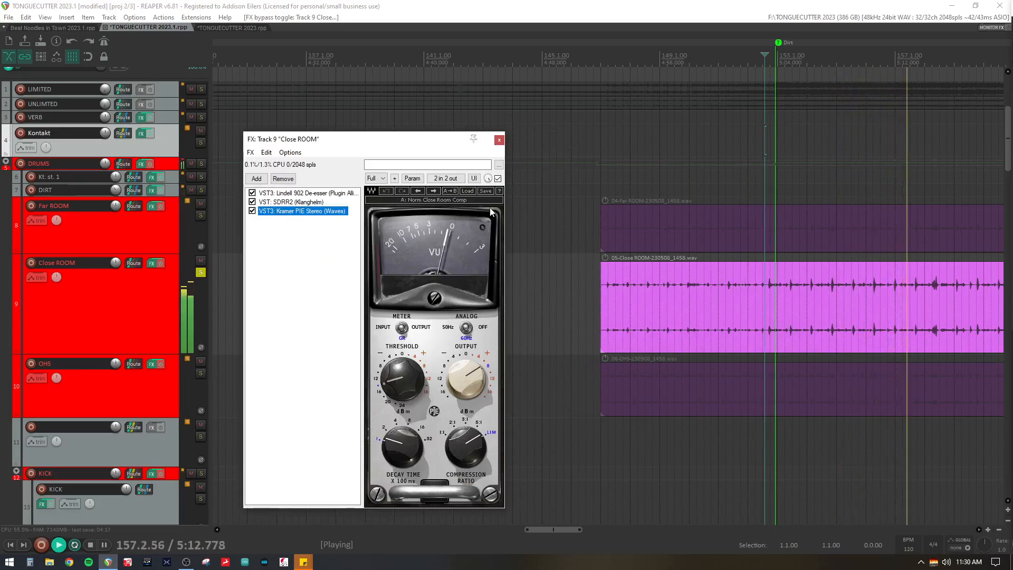
key(space)
click(499, 140)
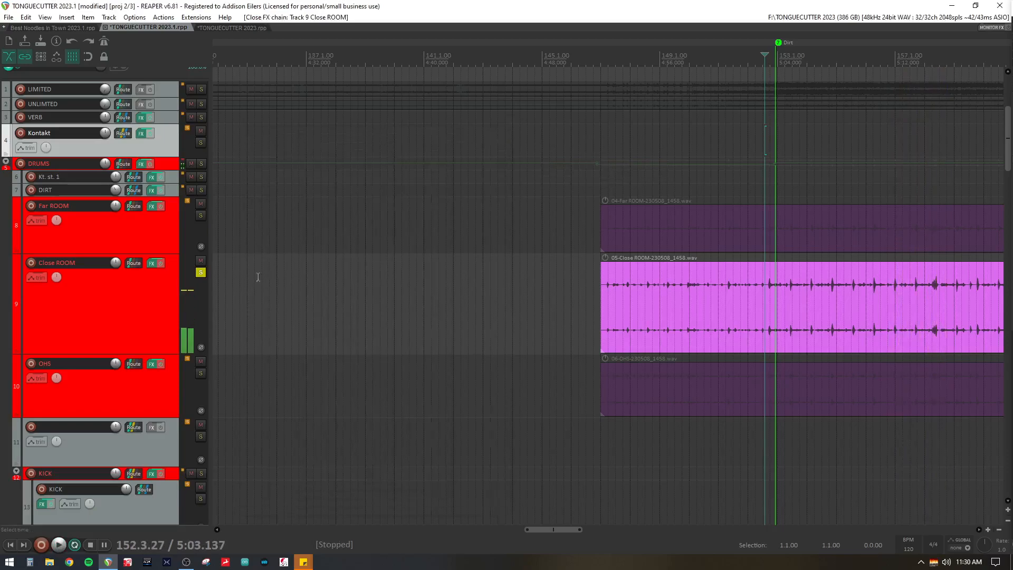
- Switch the solo from Close ROOM to Far ROOM and play it from bar 147
click(201, 272)
click(200, 216)
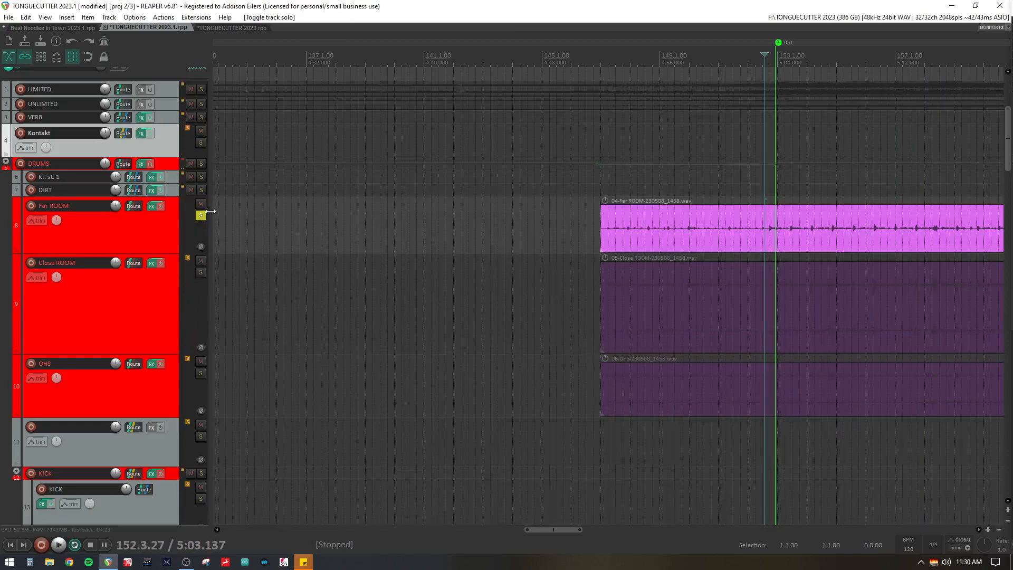
click(604, 181)
key(space)
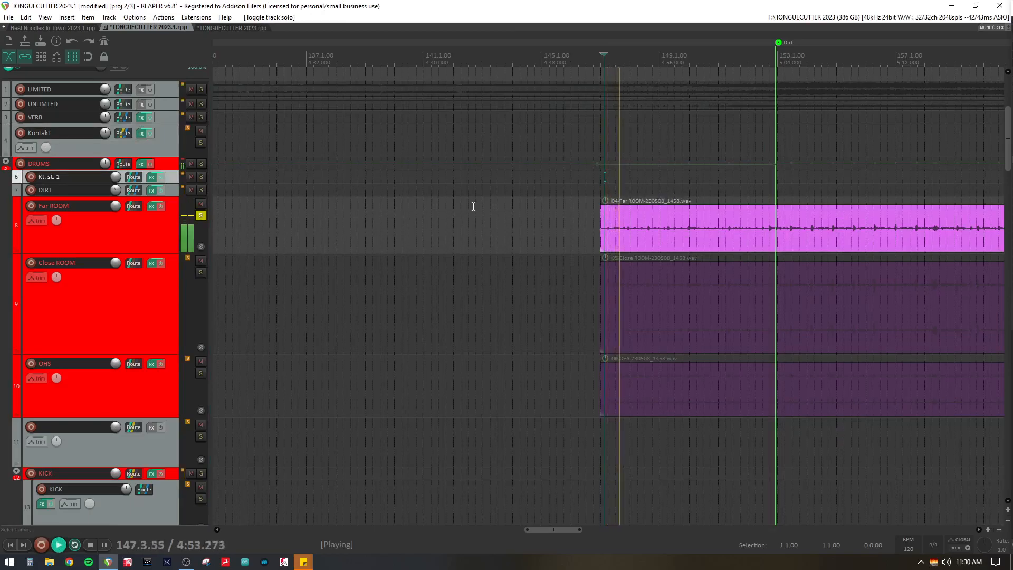
key(space)
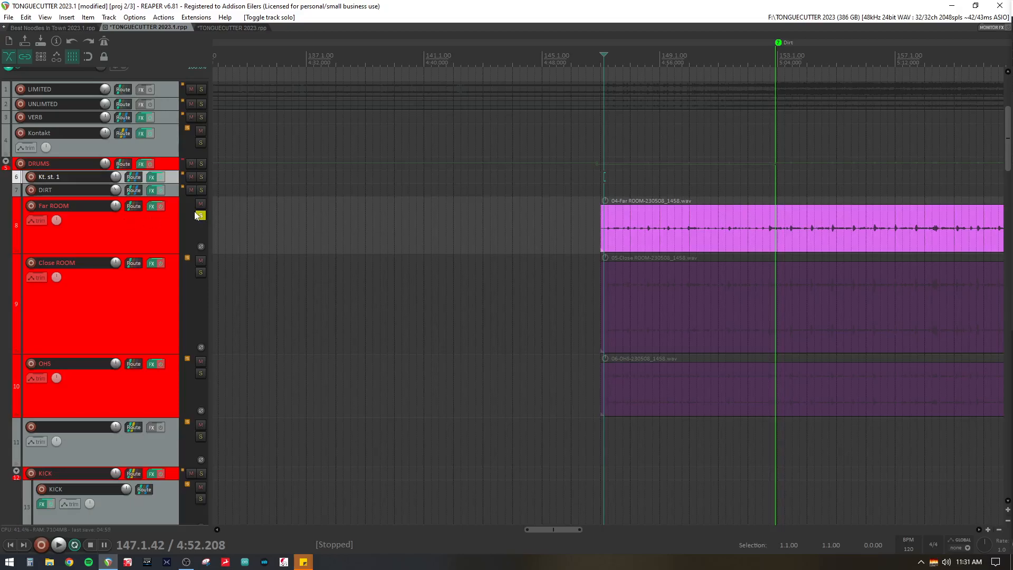
- Bypass SSL Native X-EQ 2 and API Compressor in the Far ROOM track's FX chain
click(152, 206)
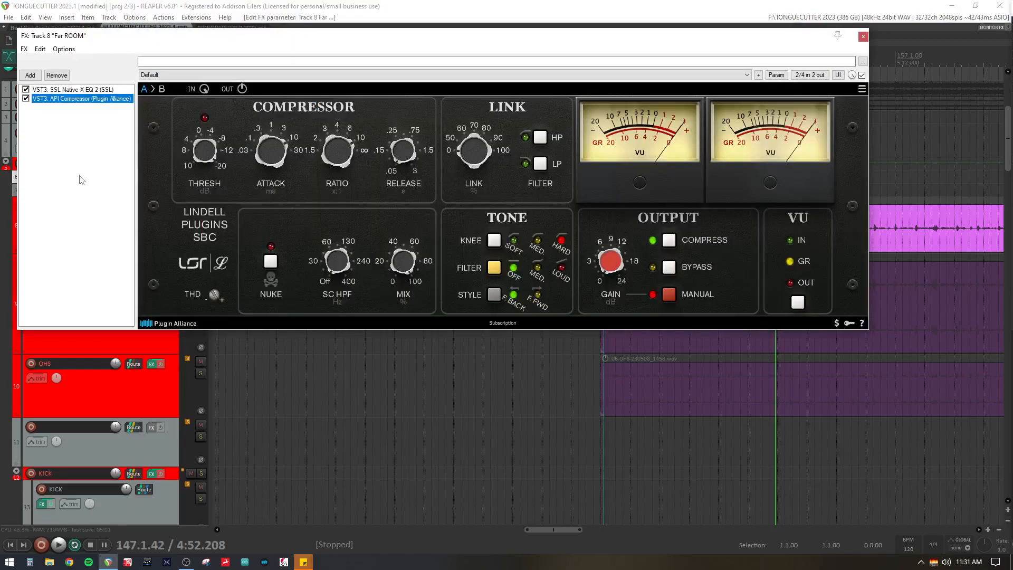
click(26, 99)
click(25, 89)
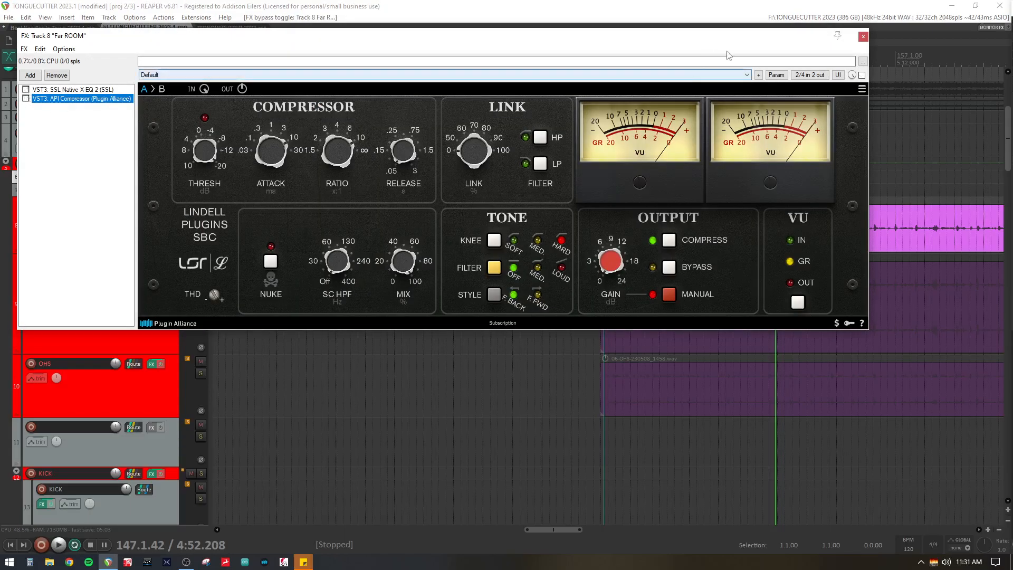
click(863, 36)
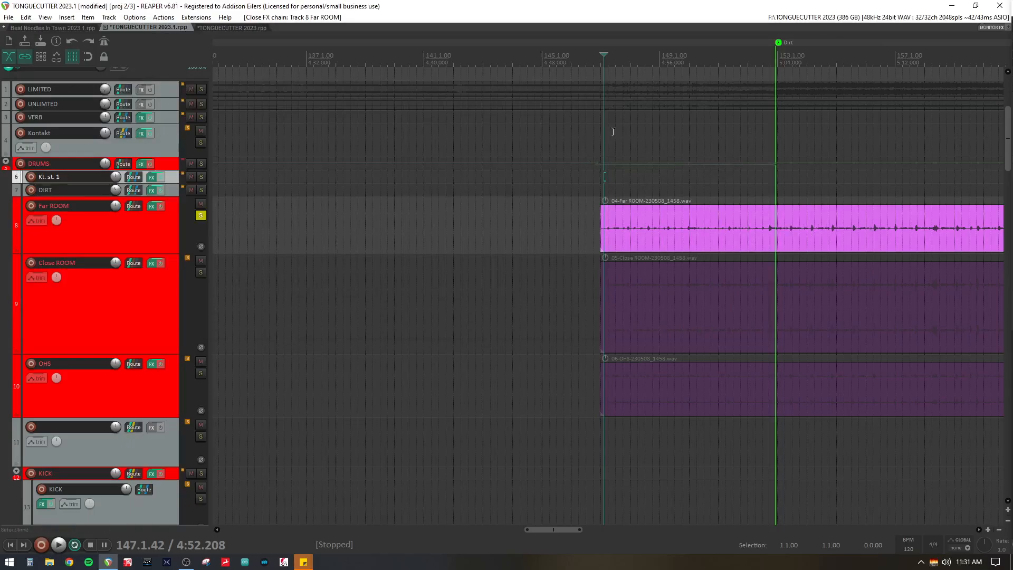
- Increase the Far ROOM track's height and play it from bar 147 with both plugins bypassed
scroll(613, 132, down, 5)
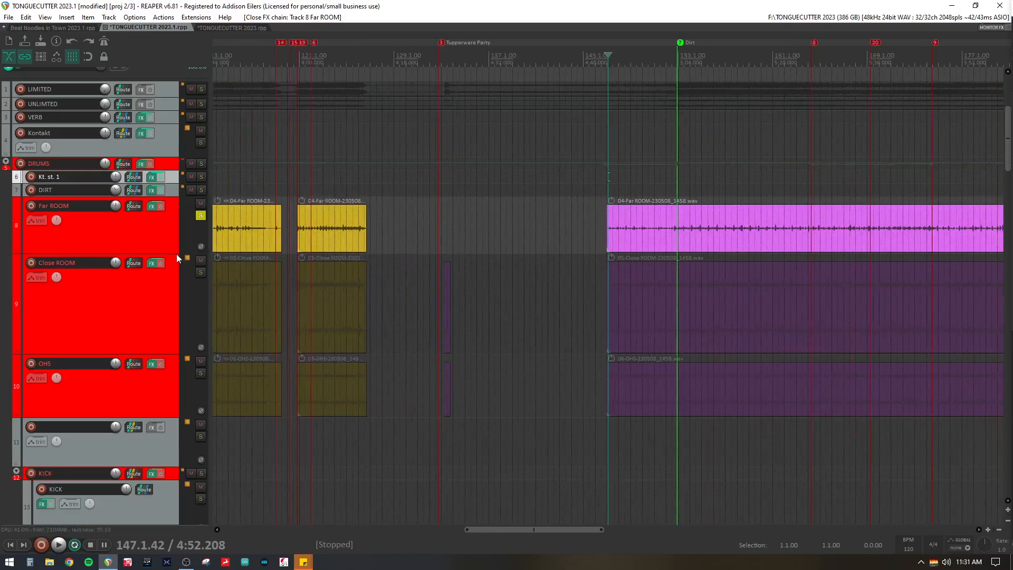
drag(175, 251, 174, 296)
scroll(641, 150, up, 4)
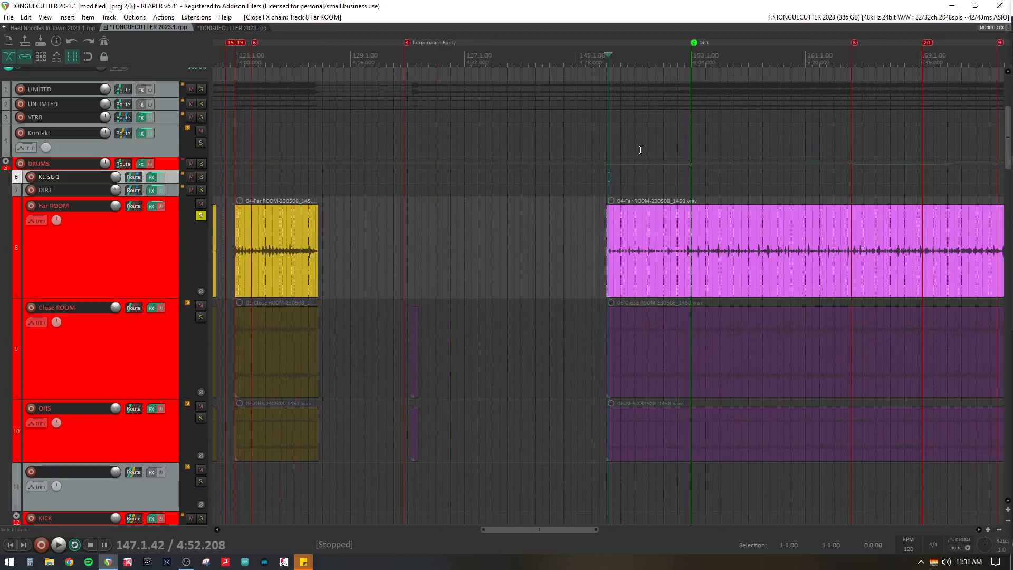
scroll(640, 150, up, 3)
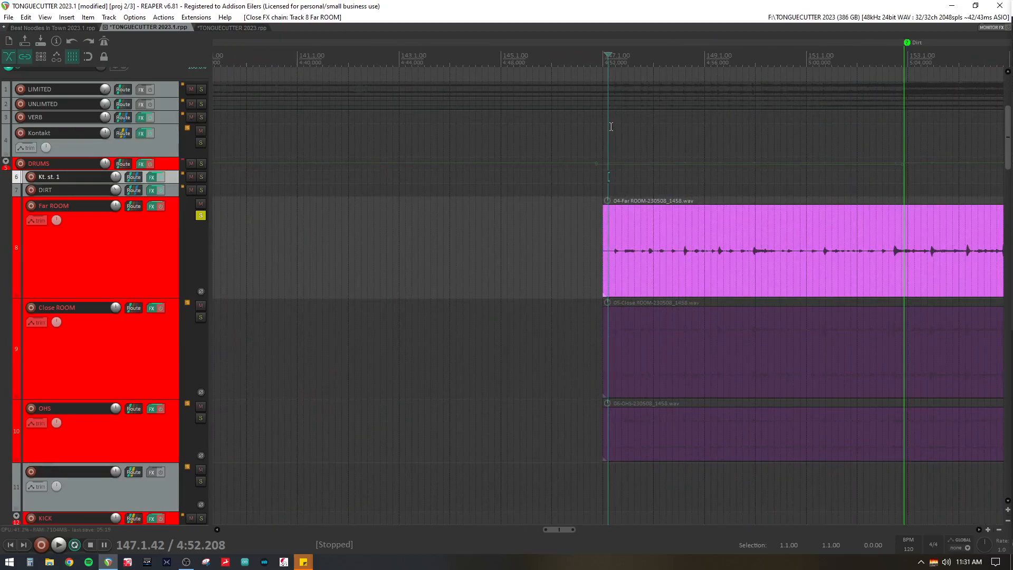
click(152, 205)
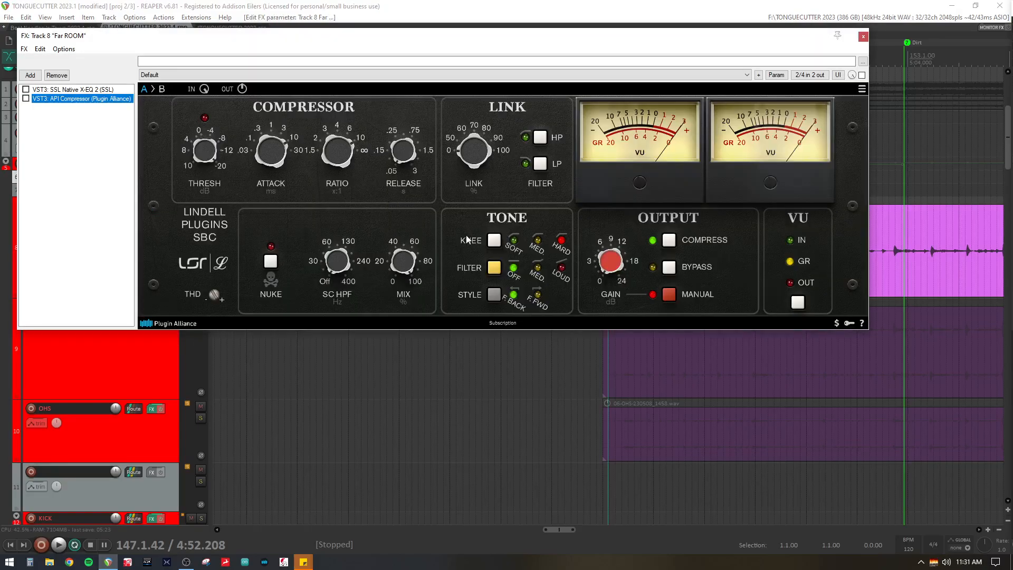
click(863, 37)
key(space)
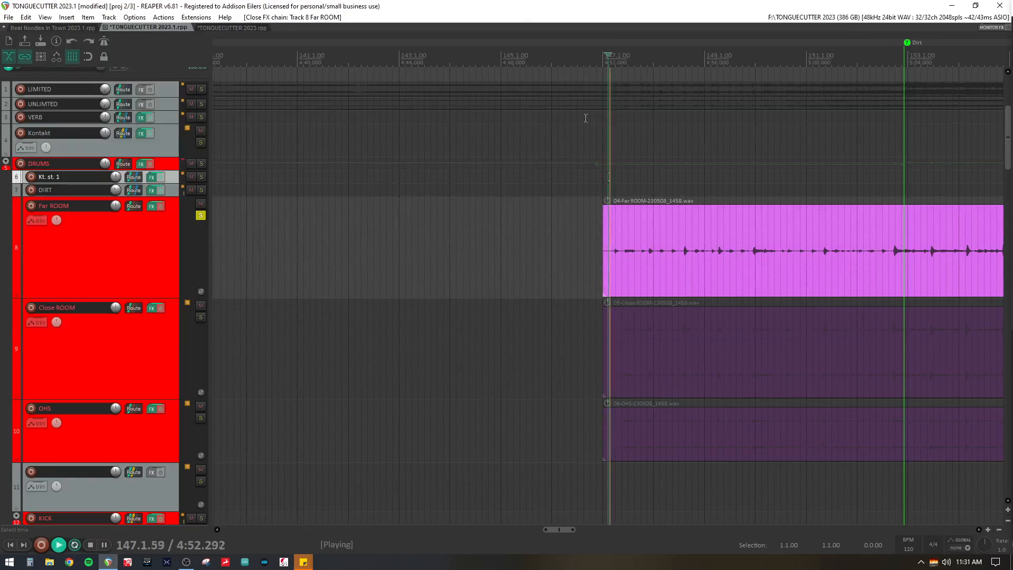
- Re-enable SSL Native X-EQ 2 on the Far ROOM track during playback and show its EQ curve
click(153, 207)
click(26, 90)
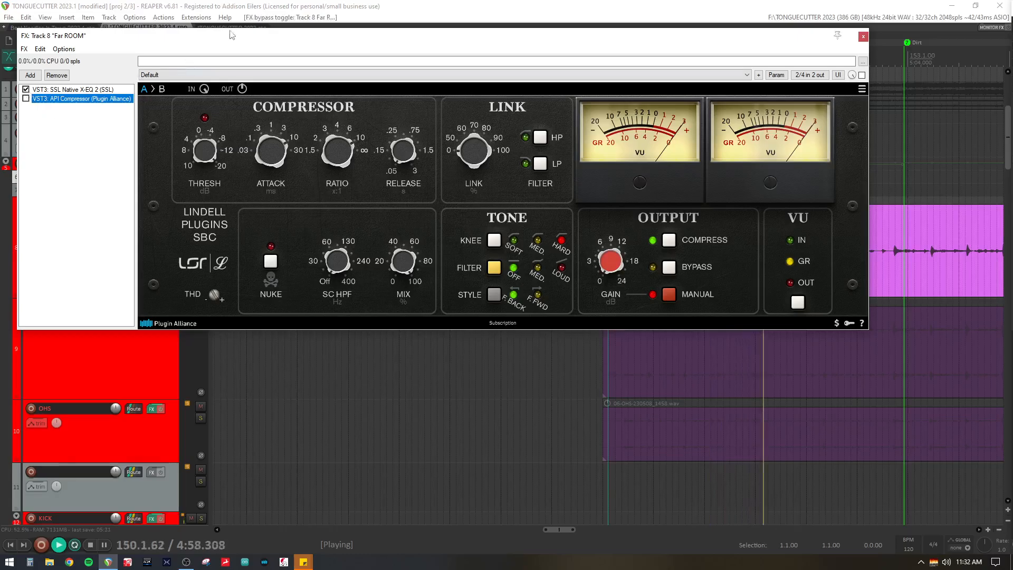
drag(226, 35, 346, 41)
click(218, 98)
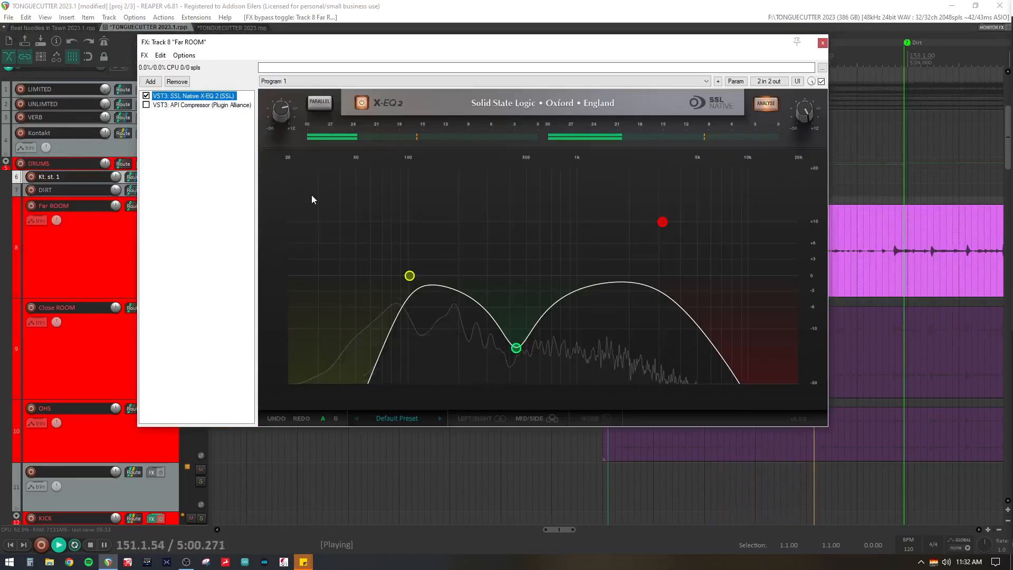
- Re-enable API Compressor on the Far ROOM track during playback, and close the FX chain
click(192, 105)
click(146, 105)
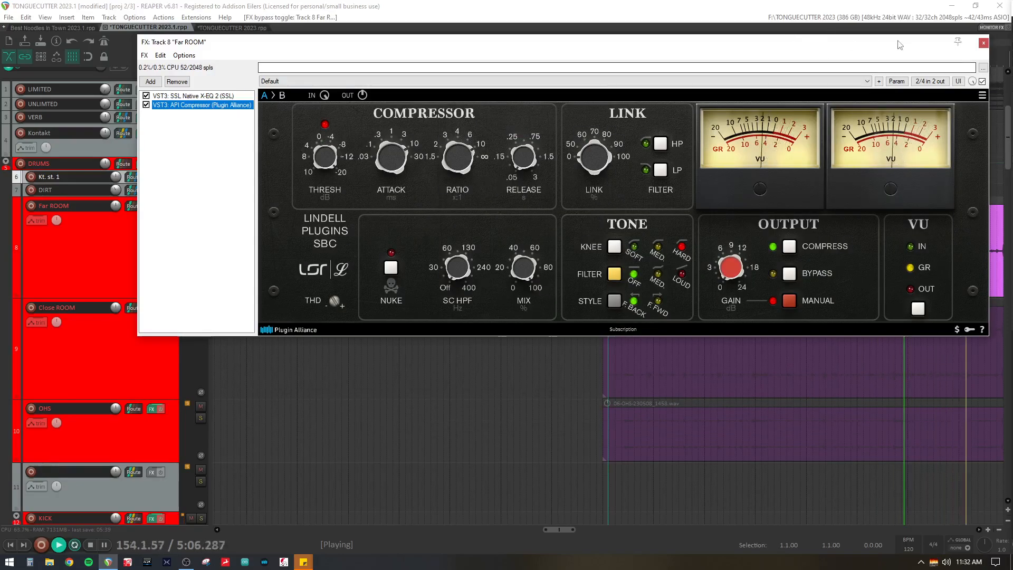
click(984, 43)
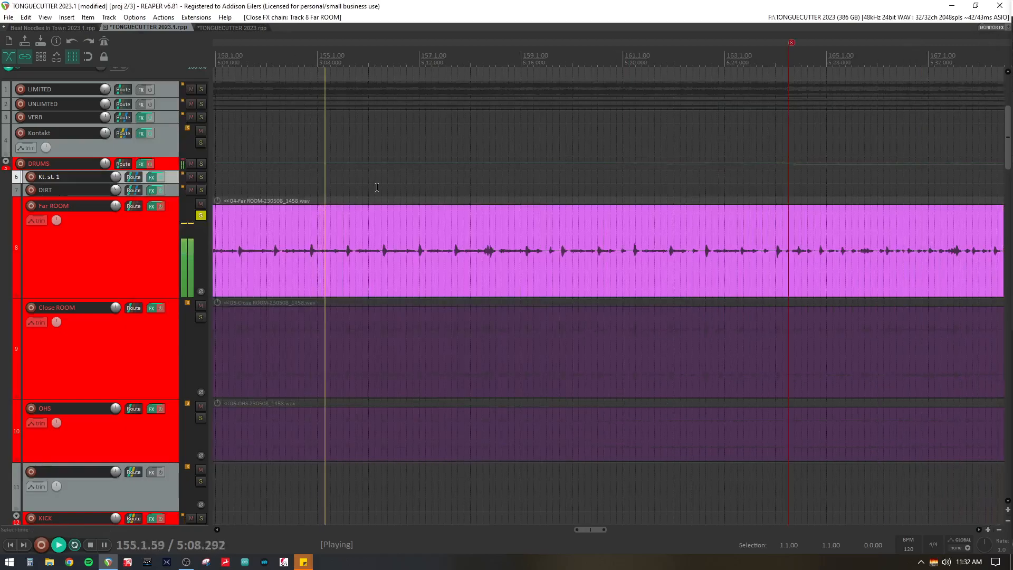
key(space)
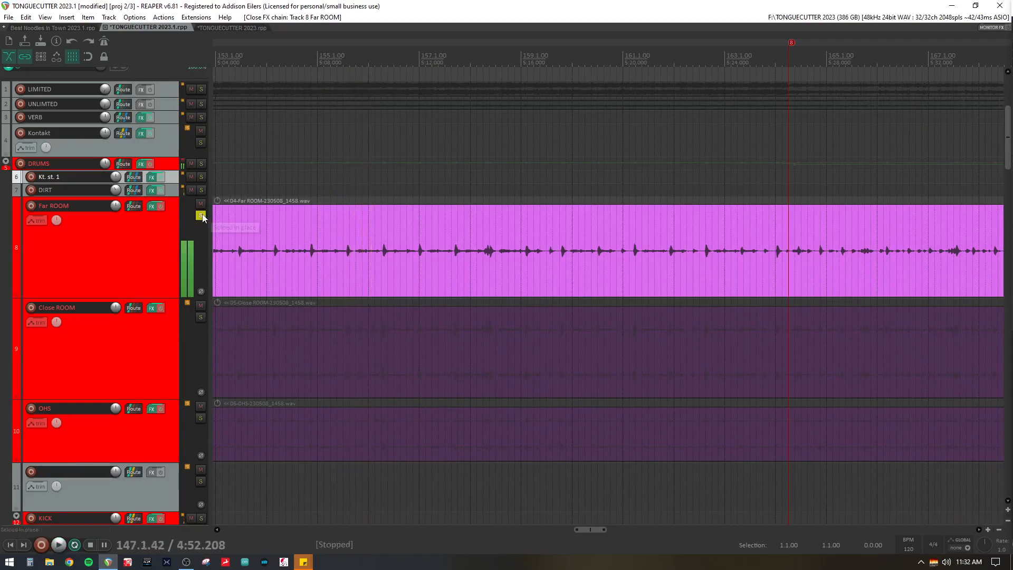
- Clear the Far ROOM solo, then enlarge the DIRT track and examine its Lindell 254E, Looptrotter SA2RATE2 and routing
click(200, 216)
drag(173, 196, 169, 220)
click(151, 192)
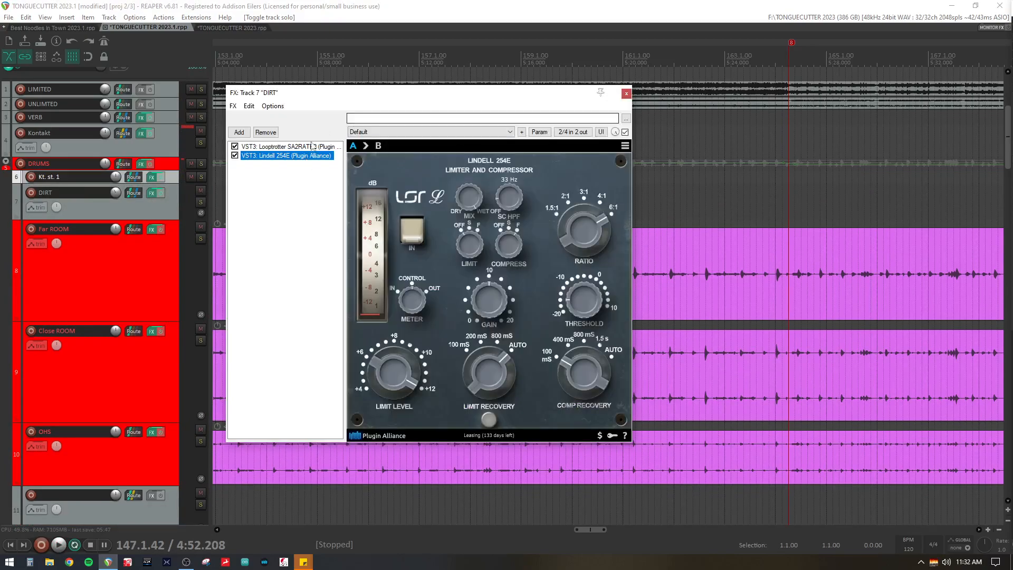
click(308, 148)
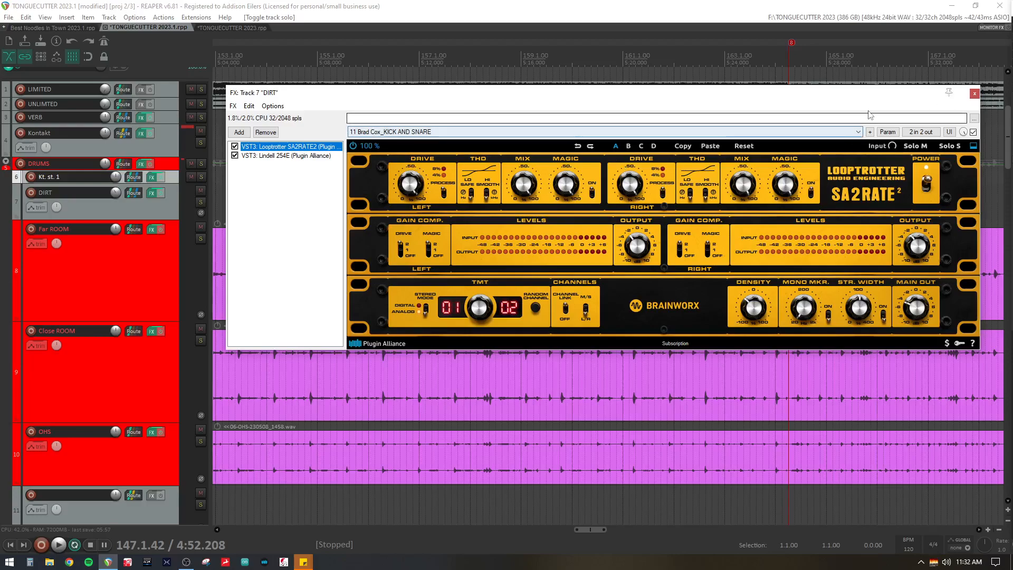
click(975, 94)
click(134, 193)
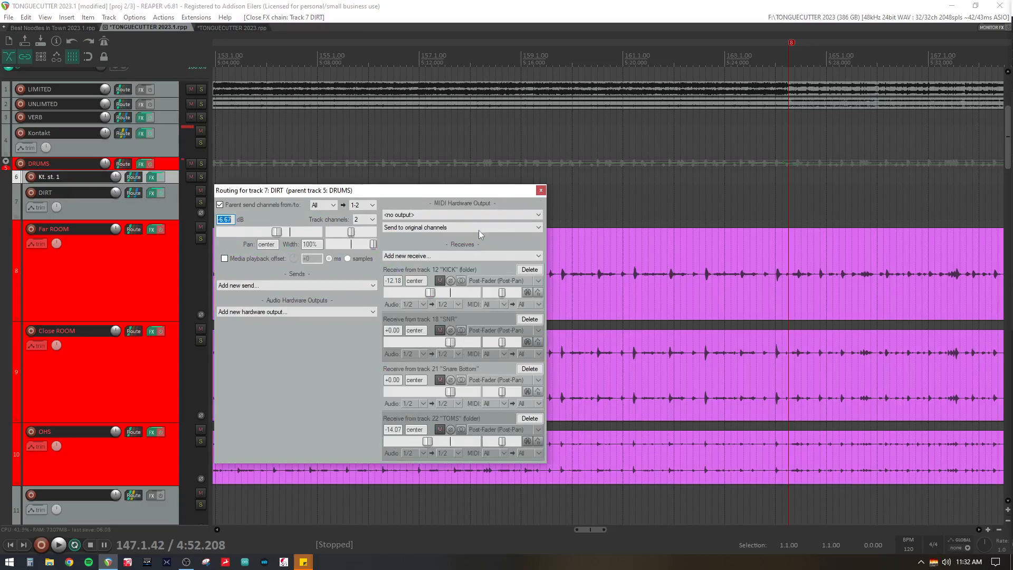
click(541, 190)
- Solo the DIRT track and play it from bar 147
scroll(538, 191, down, 3)
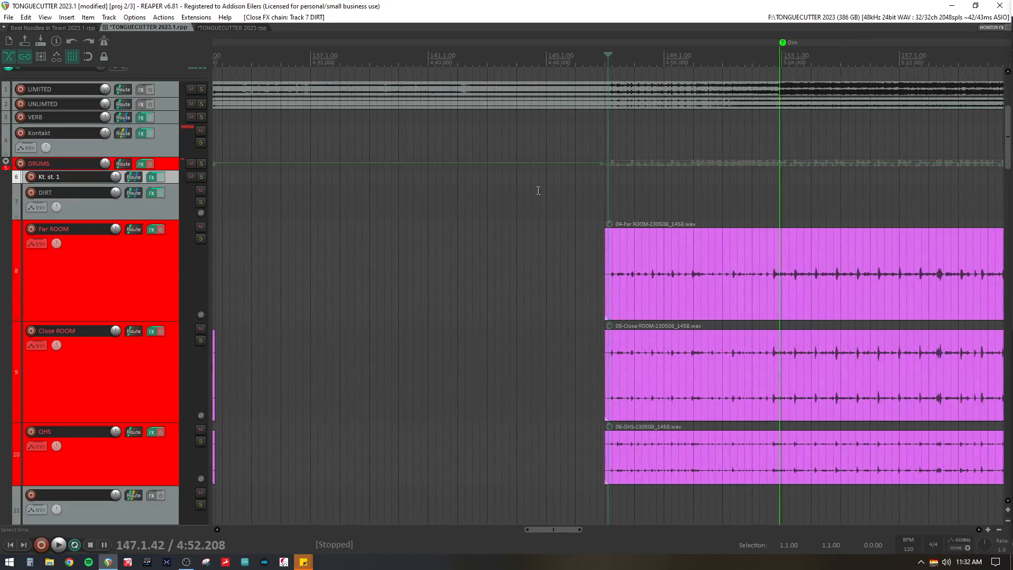
click(200, 202)
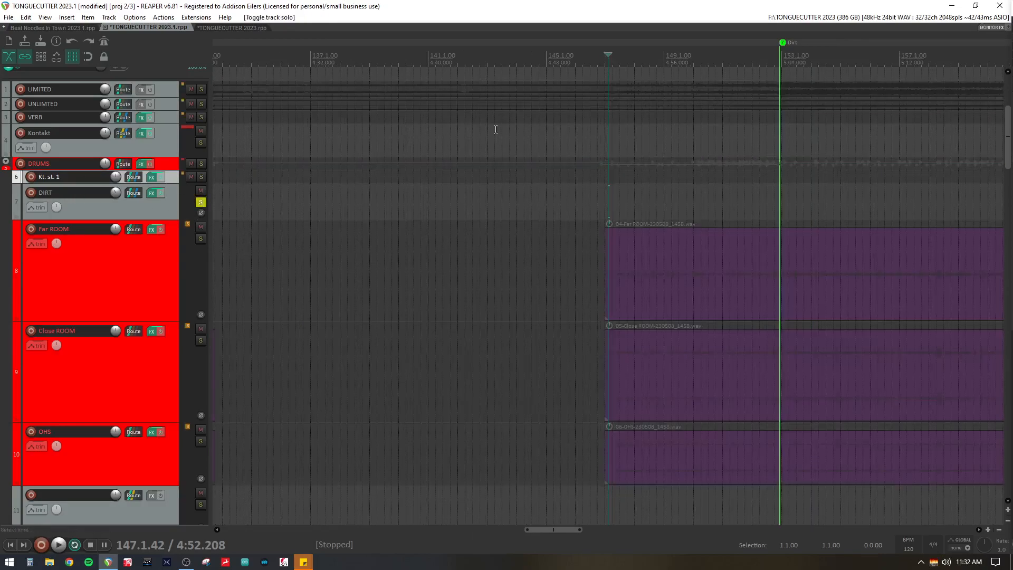
click(609, 129)
key(space)
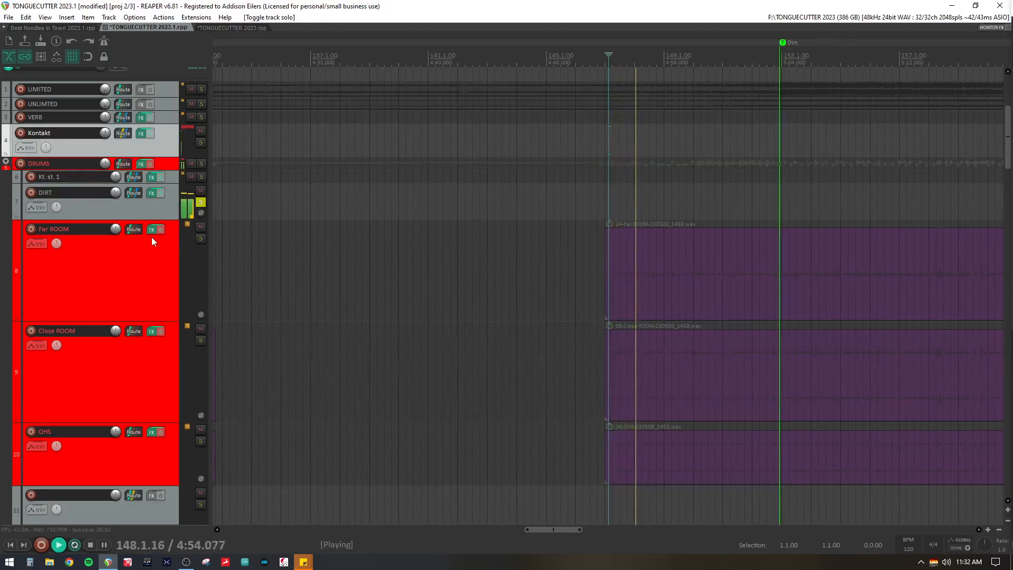
- Show Lindell 254E on the DIRT track and compare it bypassed and active during playback
click(152, 193)
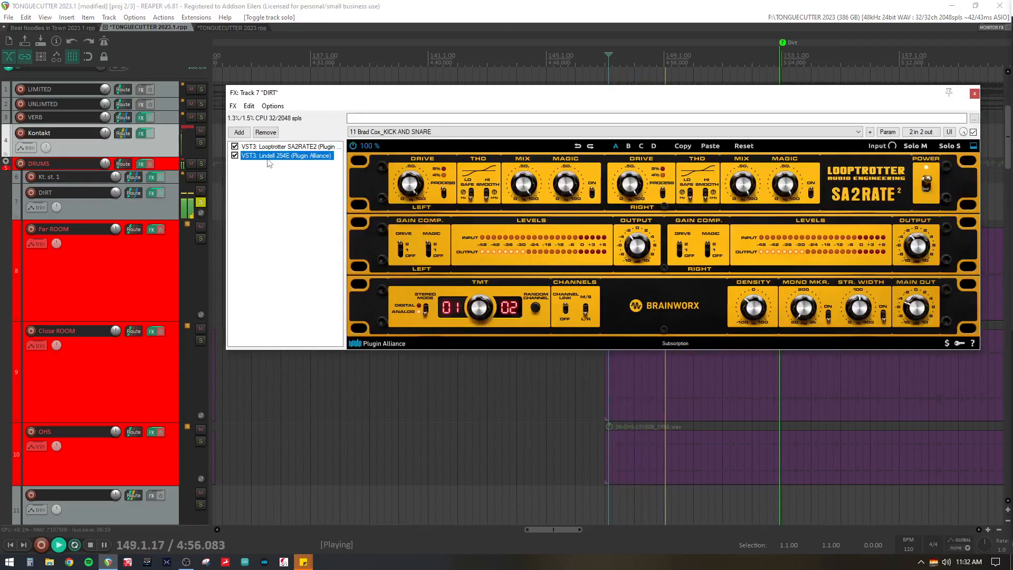
click(269, 156)
click(235, 156)
click(234, 156)
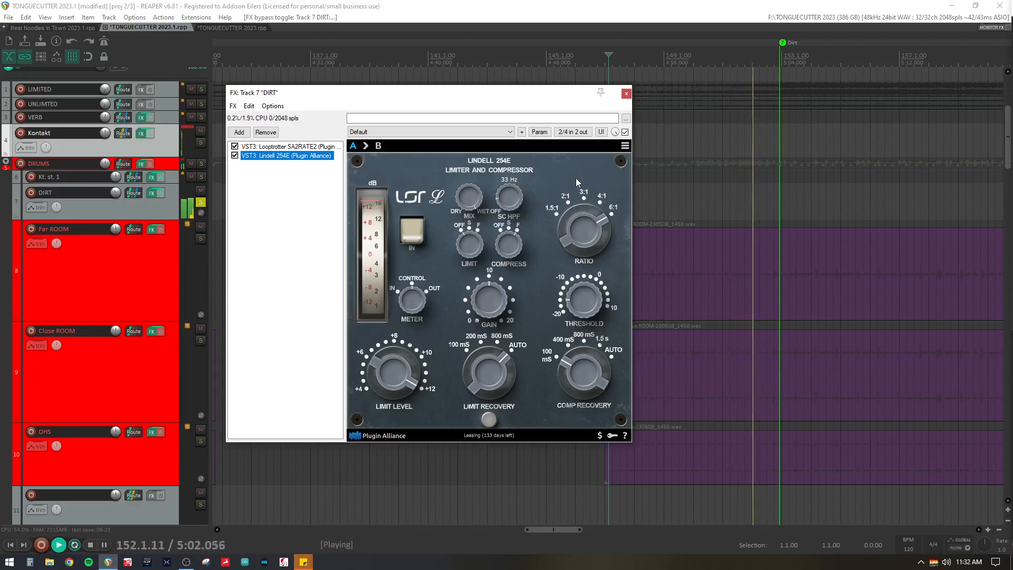
click(626, 94)
key(space)
- Switch the solo from DIRT to Kt. st. 1, increase that track's height and play it from bar 147
click(201, 203)
click(201, 178)
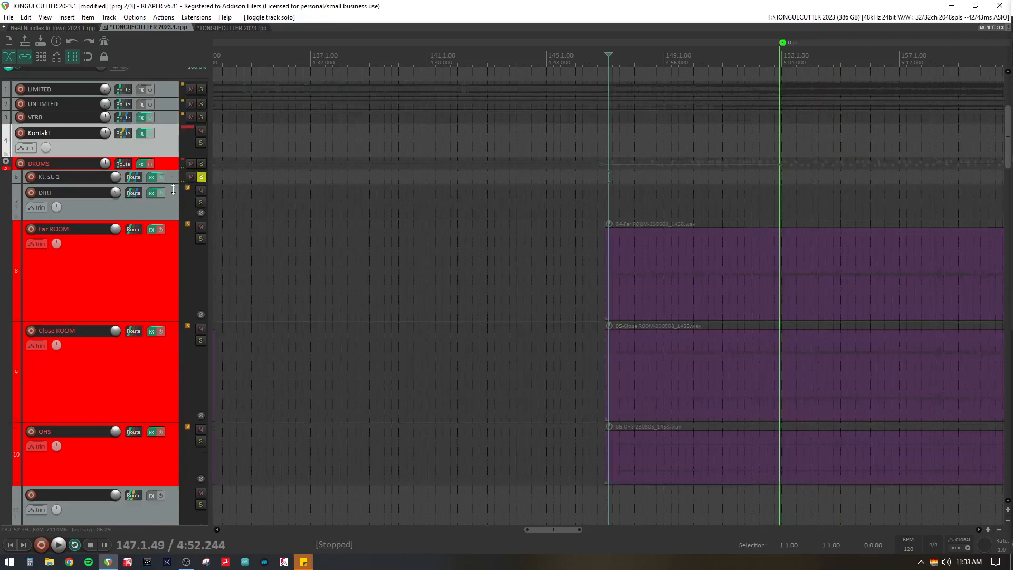
drag(174, 186, 179, 223)
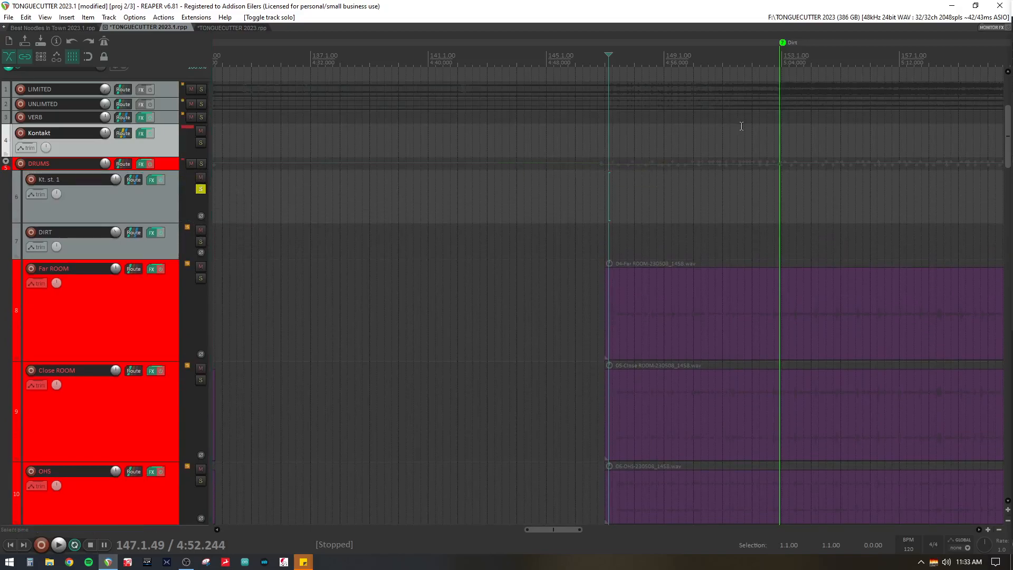
key(space)
- Bypass Kiive Tape Face and Lindell 254E on Kt. st. 1 and re-enable them one by one during playback
click(152, 179)
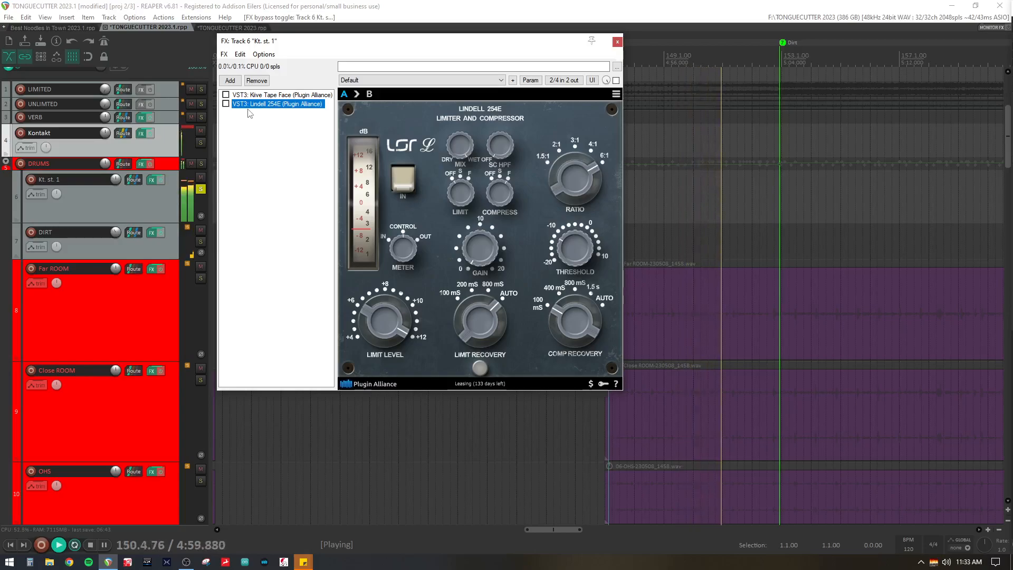
click(226, 95)
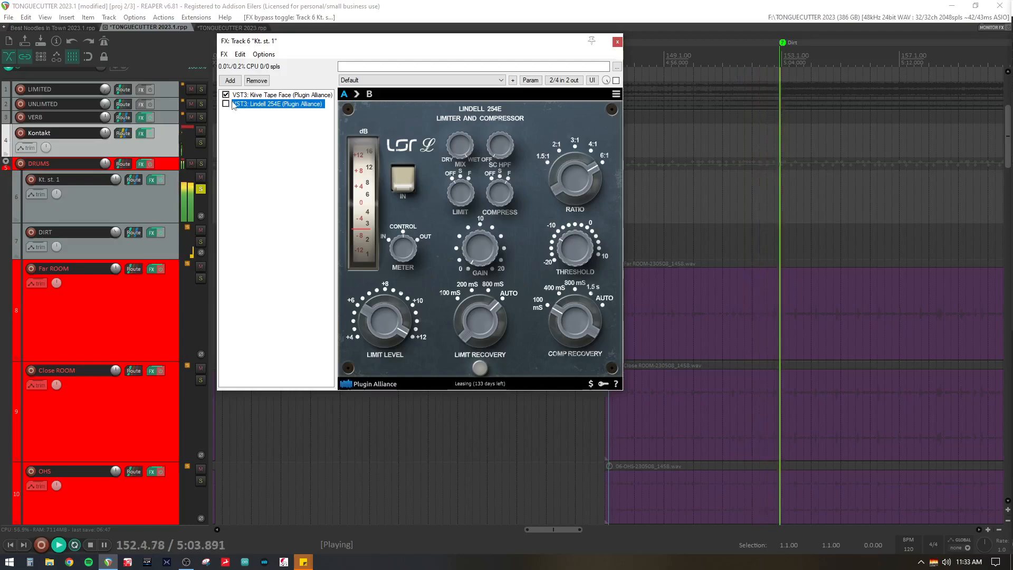
key(Up)
click(226, 104)
click(787, 42)
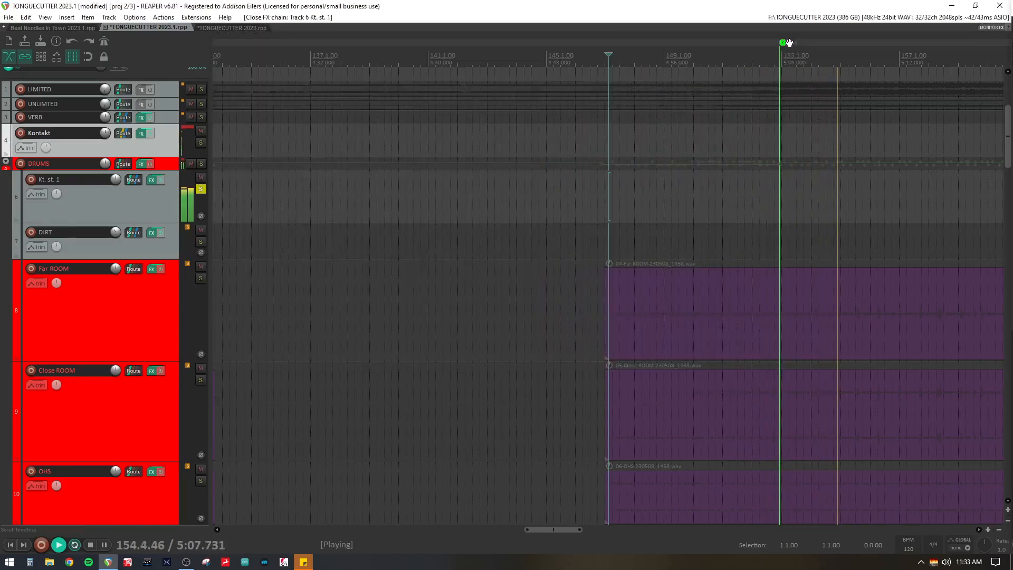
key(space)
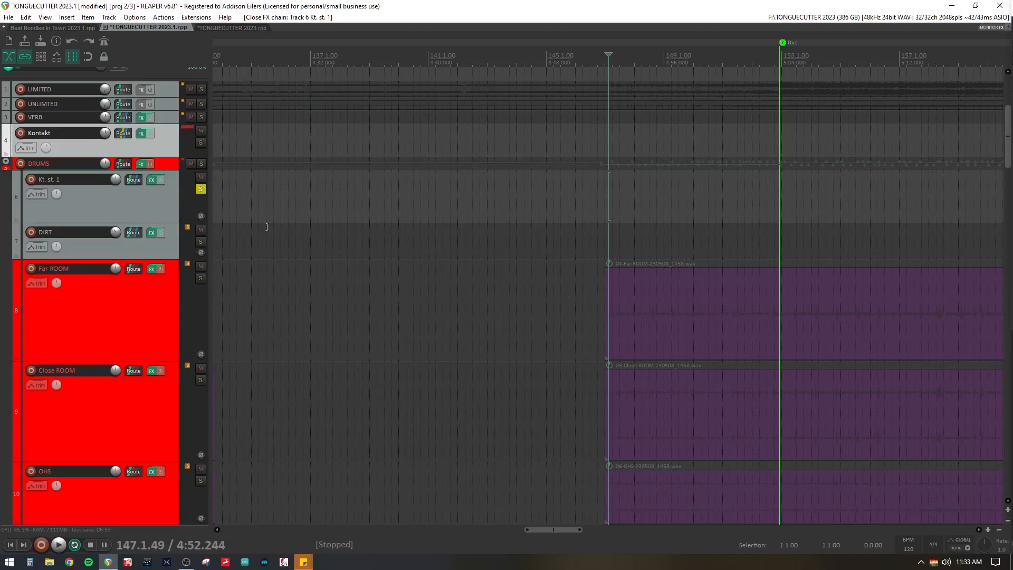
- Switch the solo from Kt. st. 1 to the DRUMS folder, increase its track height and play the drums from bar 147
click(201, 189)
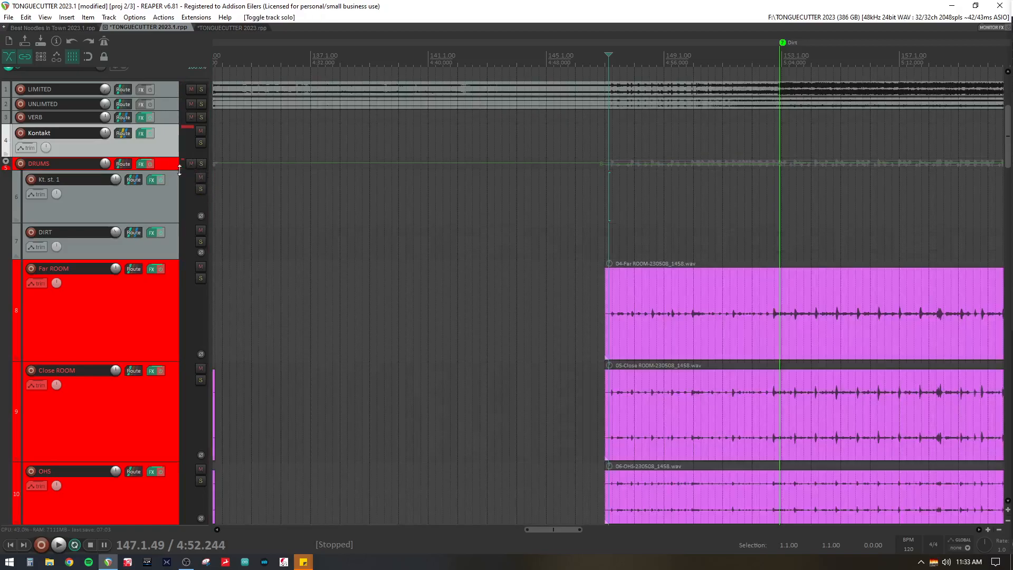
click(204, 164)
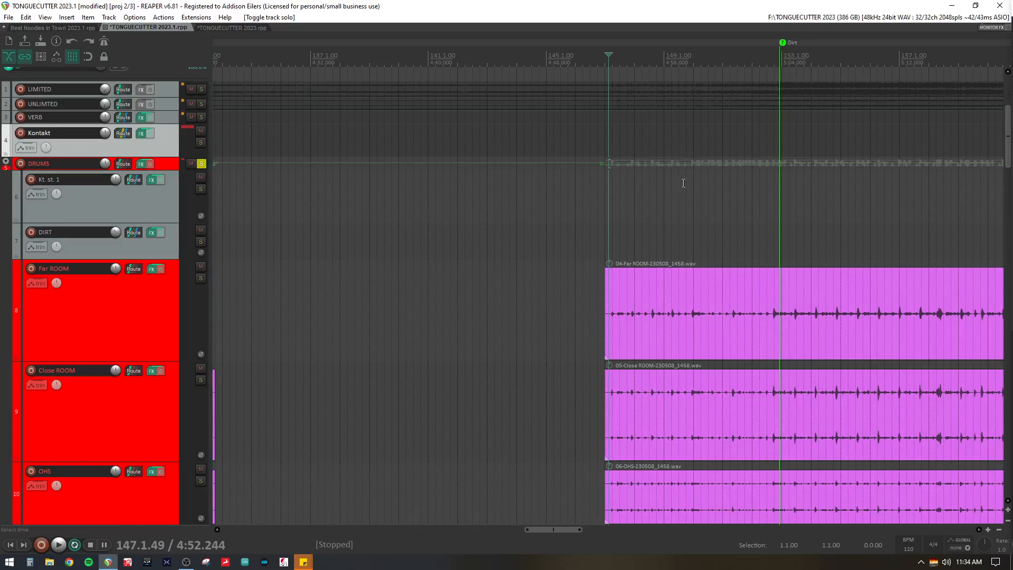
drag(172, 168, 171, 240)
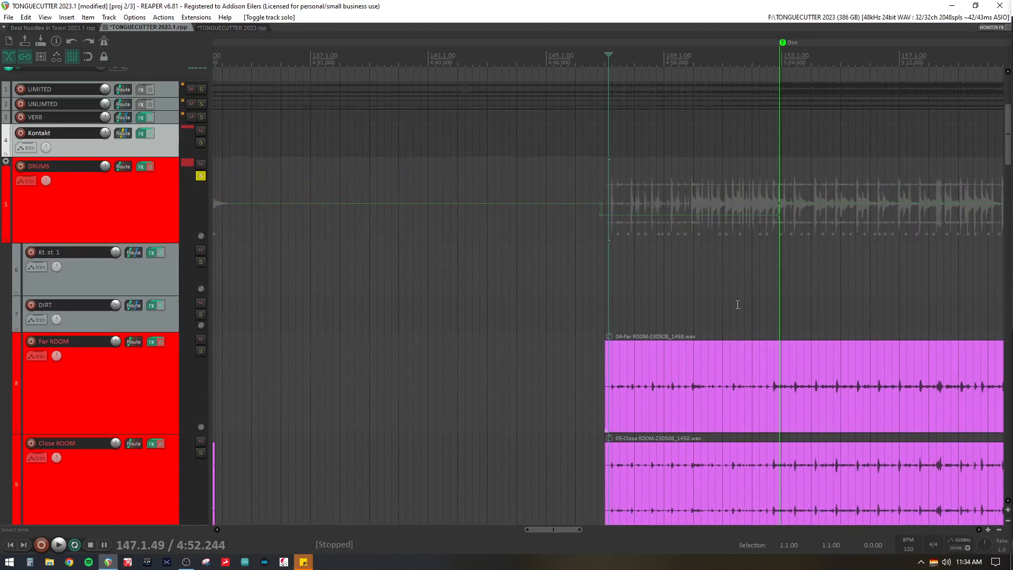
click(615, 267)
key(space)
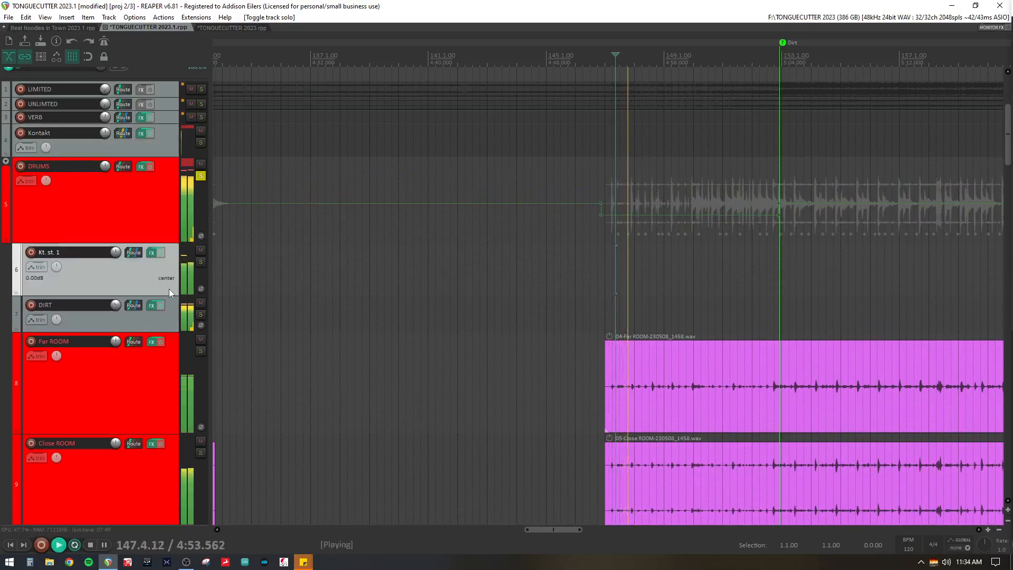
- Mute and unmute the DIRT drum track twice during playback to compare the drums with and without it
click(172, 310)
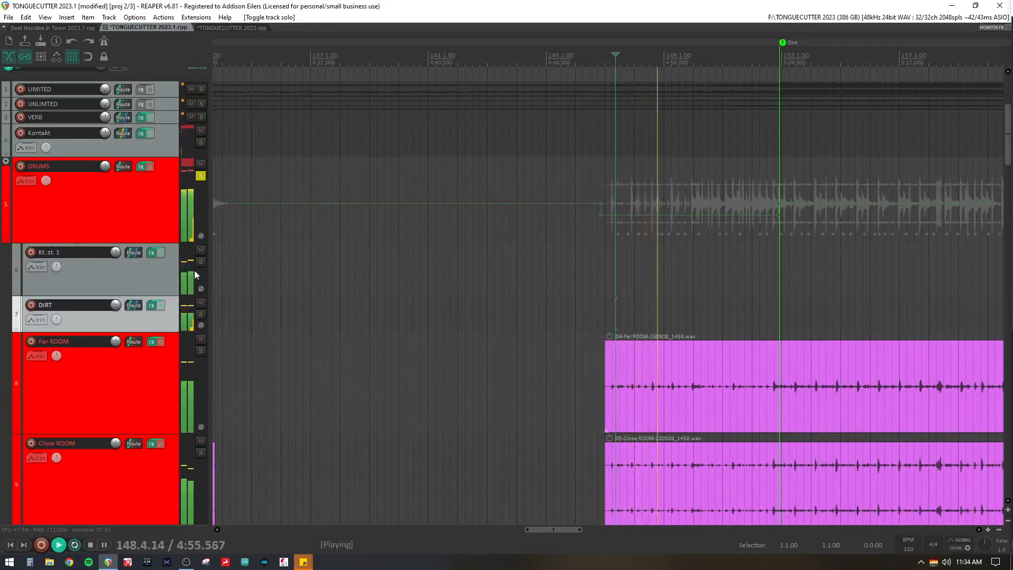
click(200, 303)
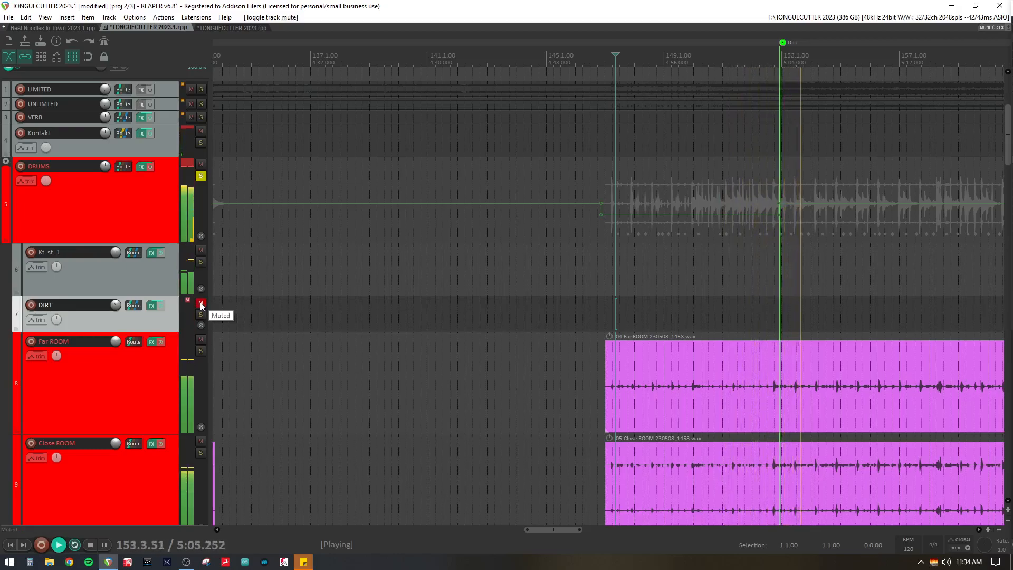
click(200, 303)
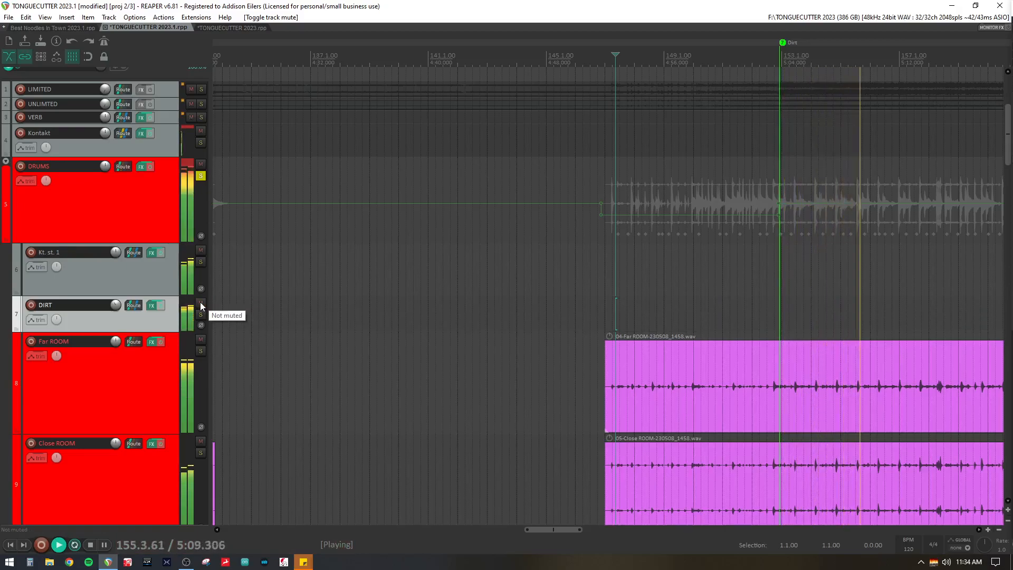
click(201, 304)
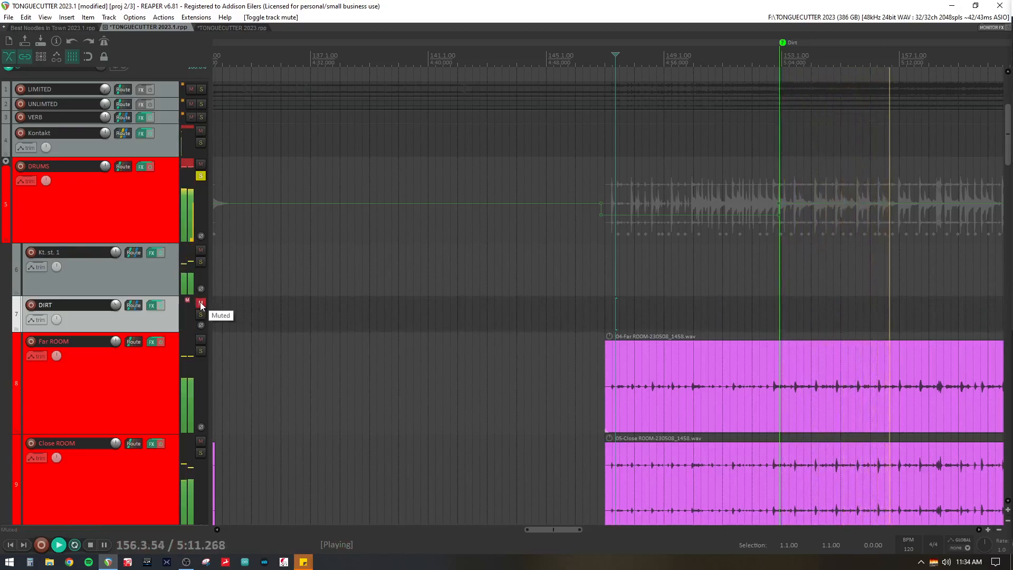
click(201, 304)
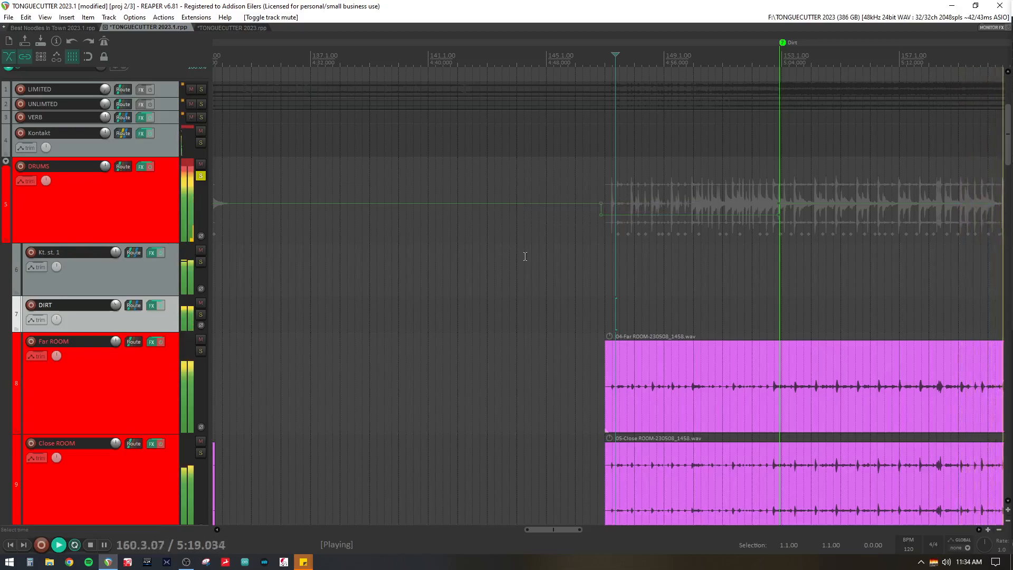
key(space)
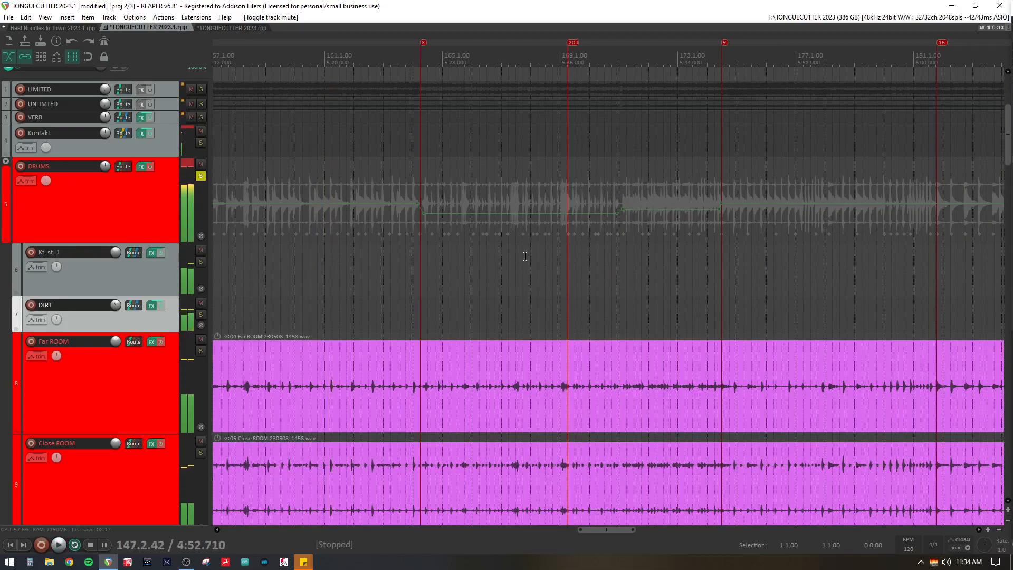
- Save the project and remove the solo from the DRUMS folder
key(ctrl+s)
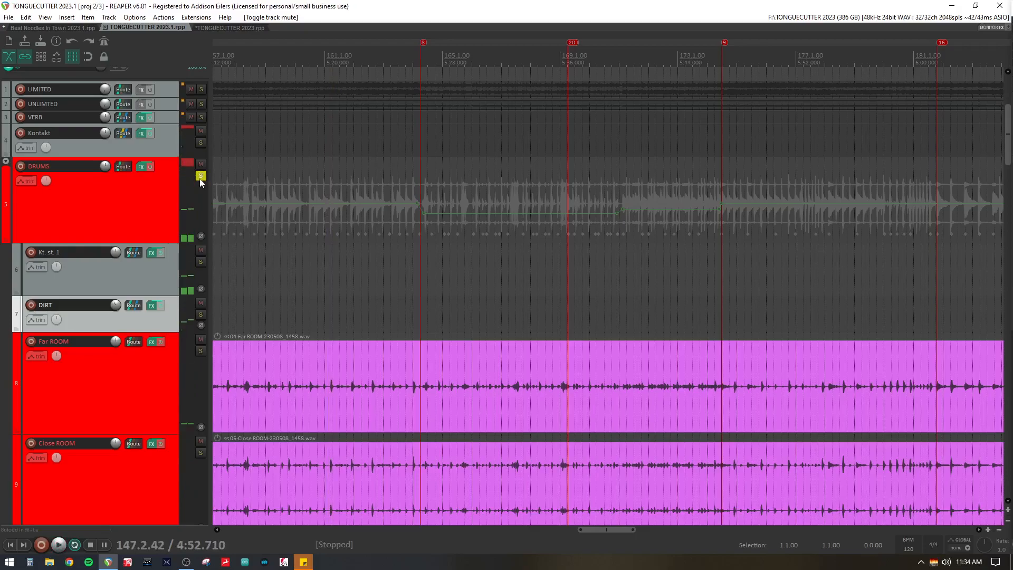
click(201, 176)
- Place the edit cursor in bar 133, just before the clean guitar recordings in the GUITAR folder
scroll(371, 199, down, 5)
scroll(372, 198, down, 3)
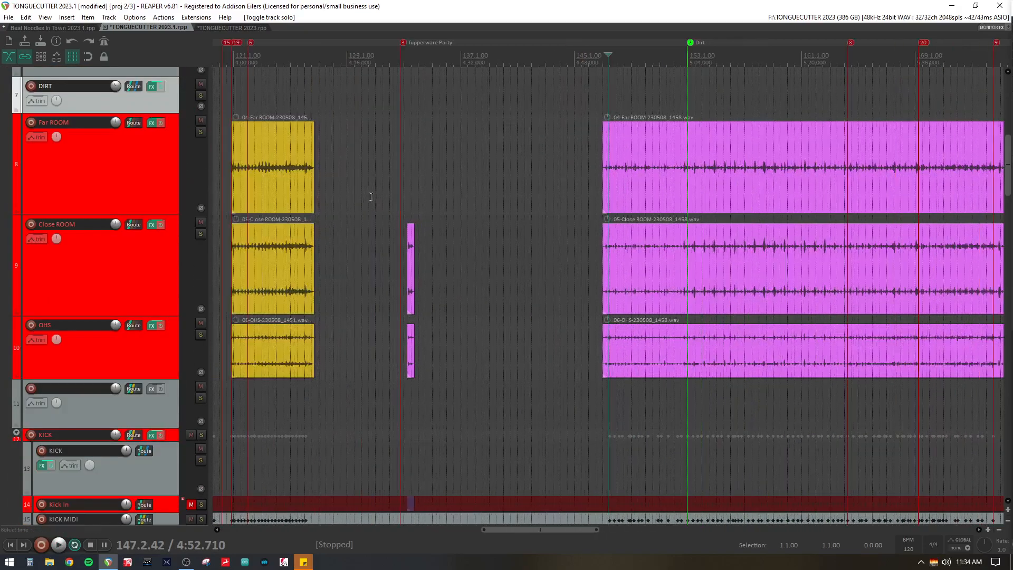
scroll(372, 199, down, 3)
scroll(372, 198, down, 10)
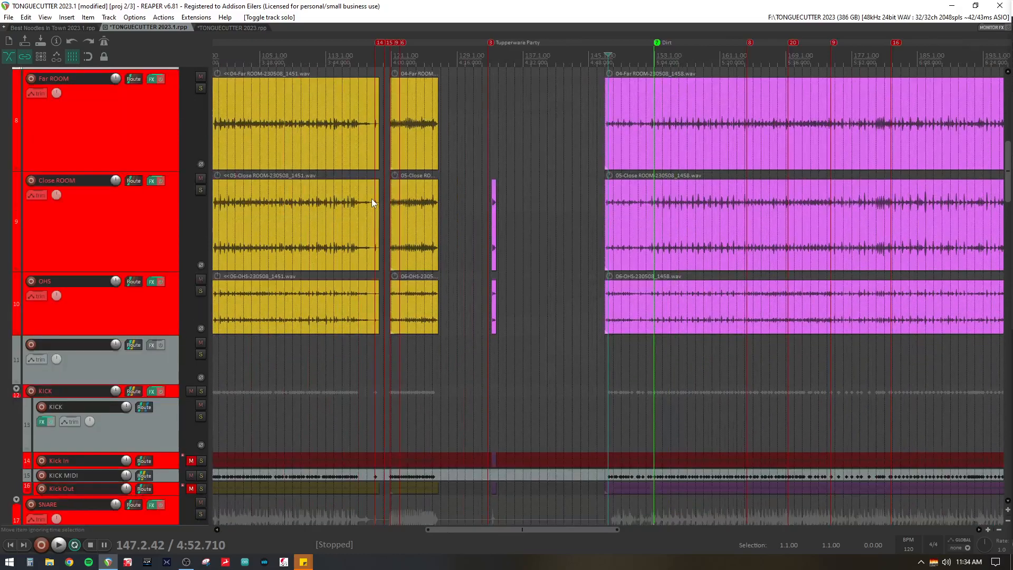
scroll(372, 201, down, 8)
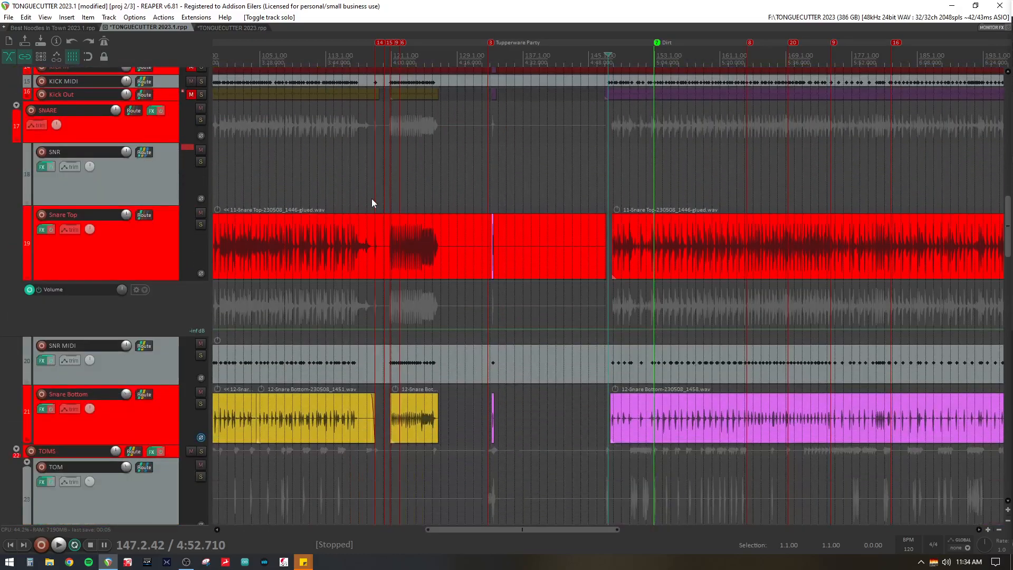
scroll(371, 203, down, 8)
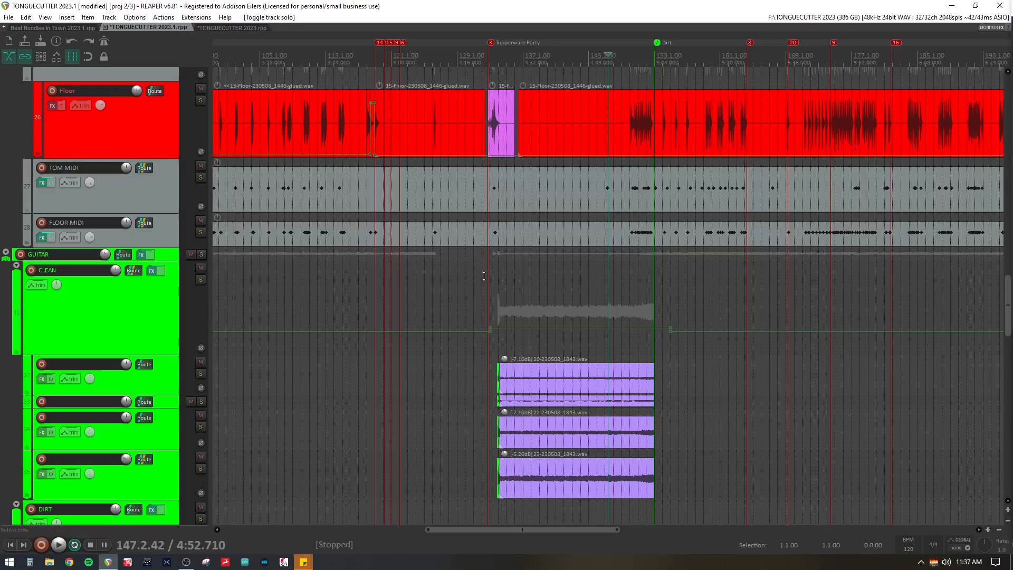
scroll(484, 275, up, 5)
scroll(482, 268, down, 2)
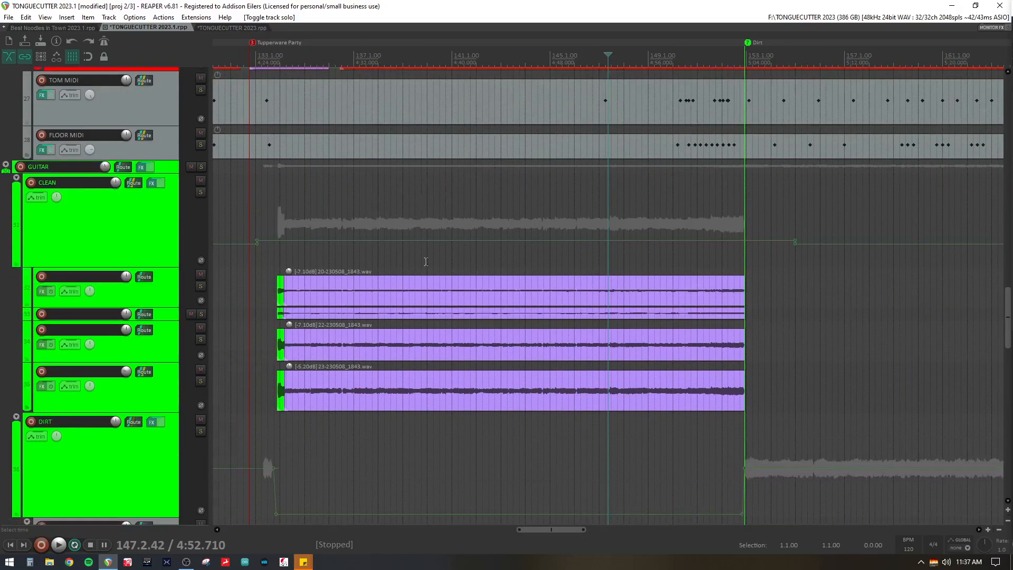
click(273, 225)
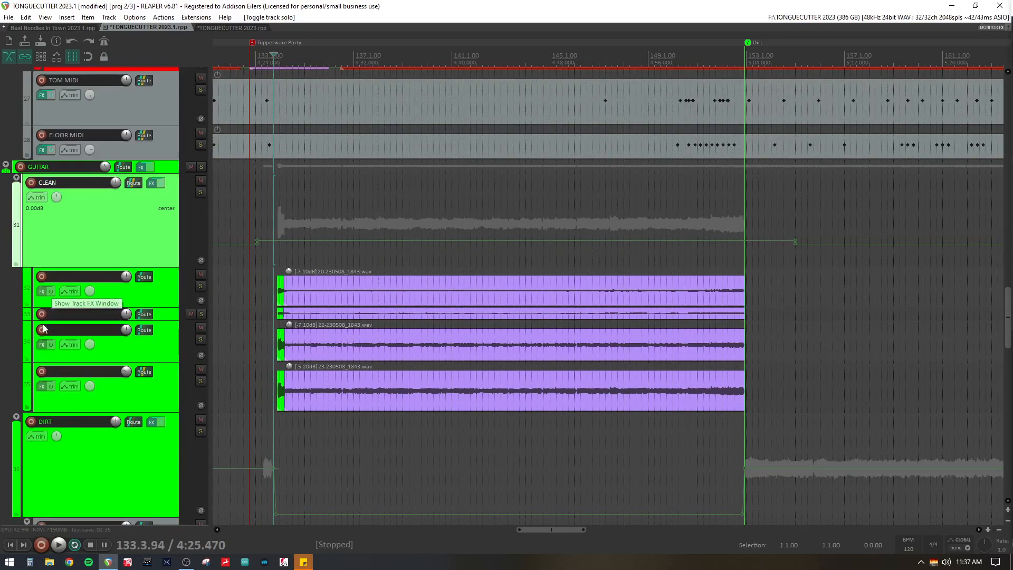
- Show the SSL Native X-EQ 2 settings on the CLEAN guitar folder, pointing out the upper-mid boost band
click(154, 183)
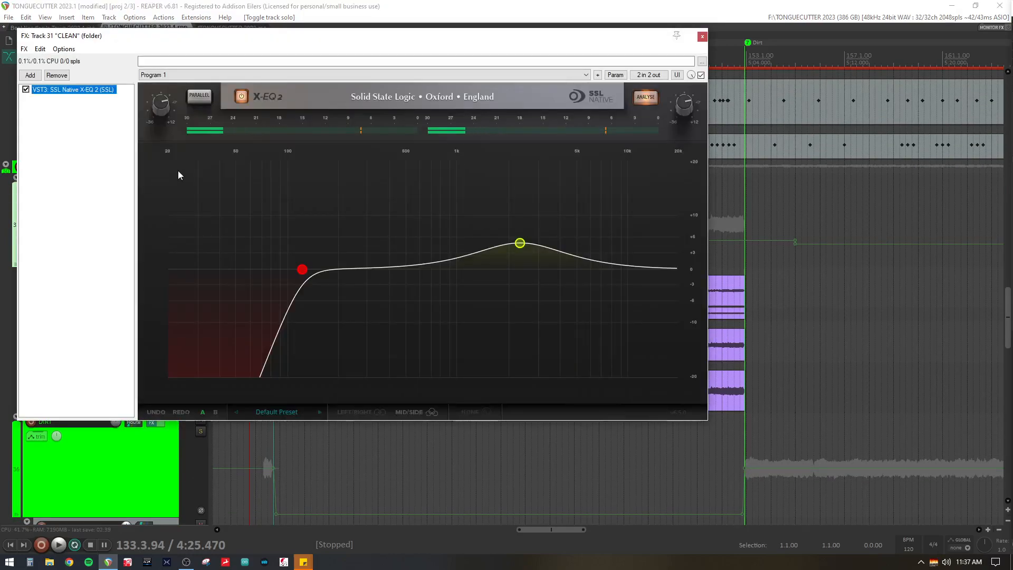
click(522, 248)
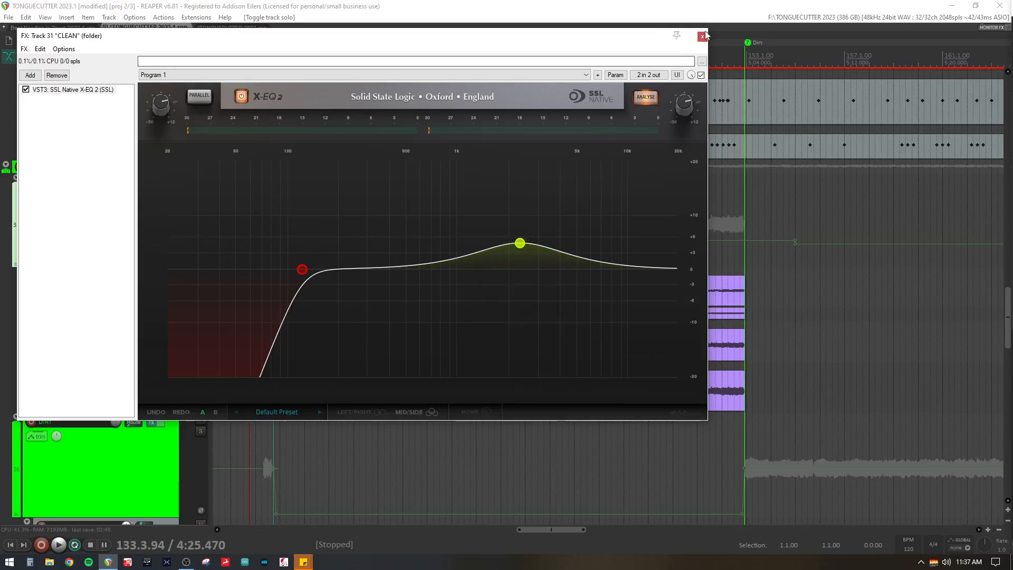
click(702, 36)
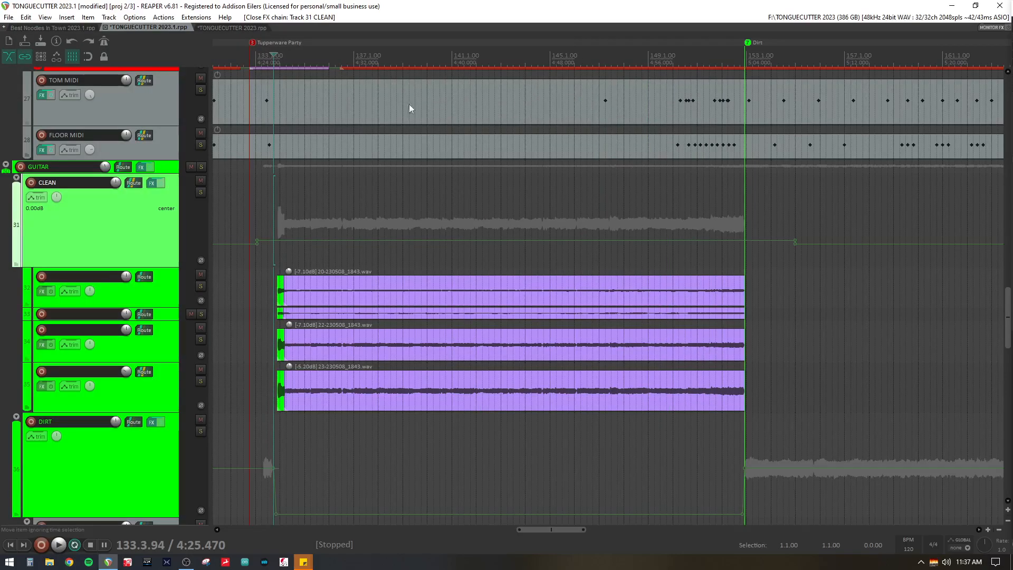
- Increase the GUITAR folder's track height and show its CLA-3A Stereo compressor
drag(172, 173, 171, 205)
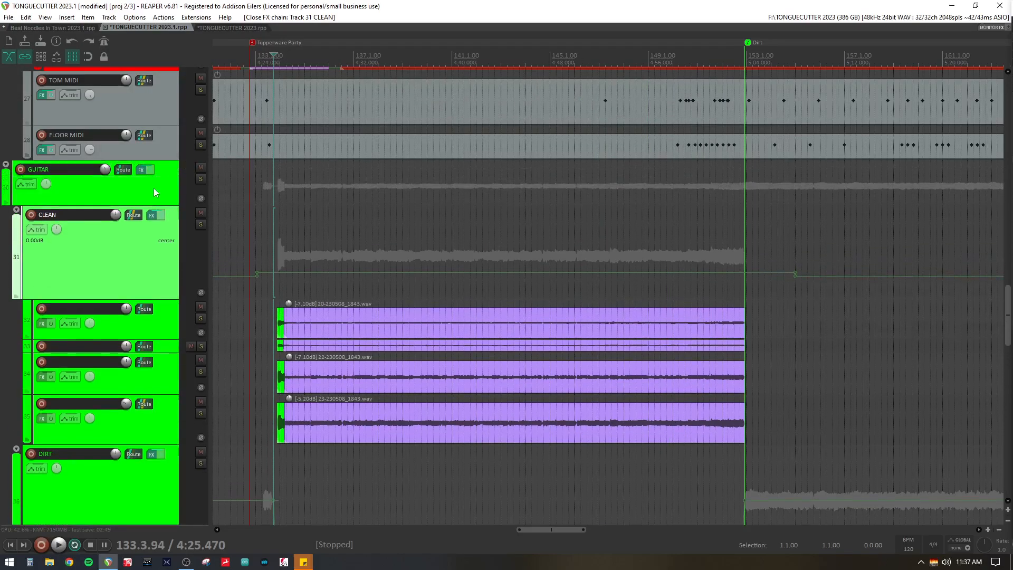
click(143, 170)
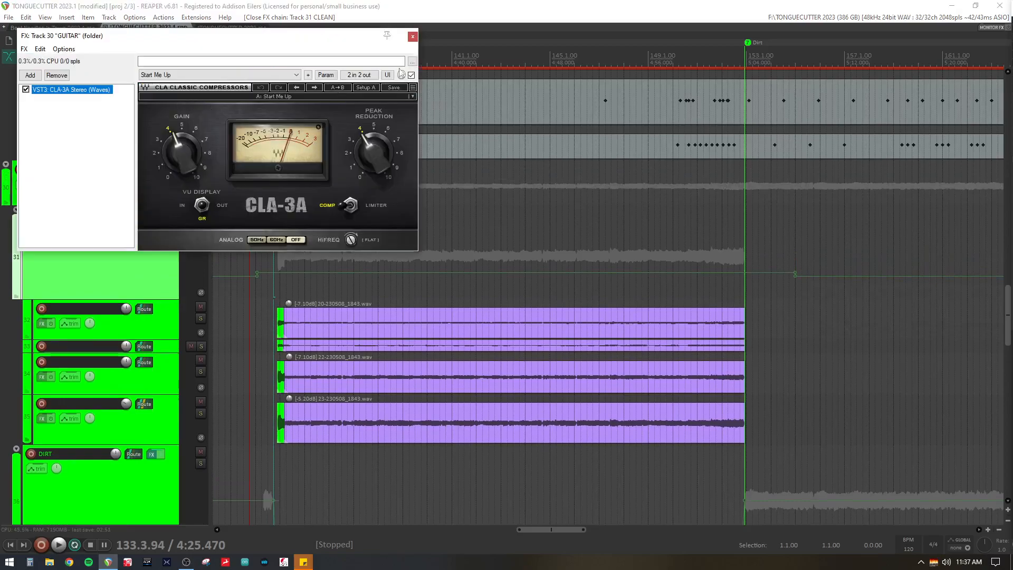
click(413, 36)
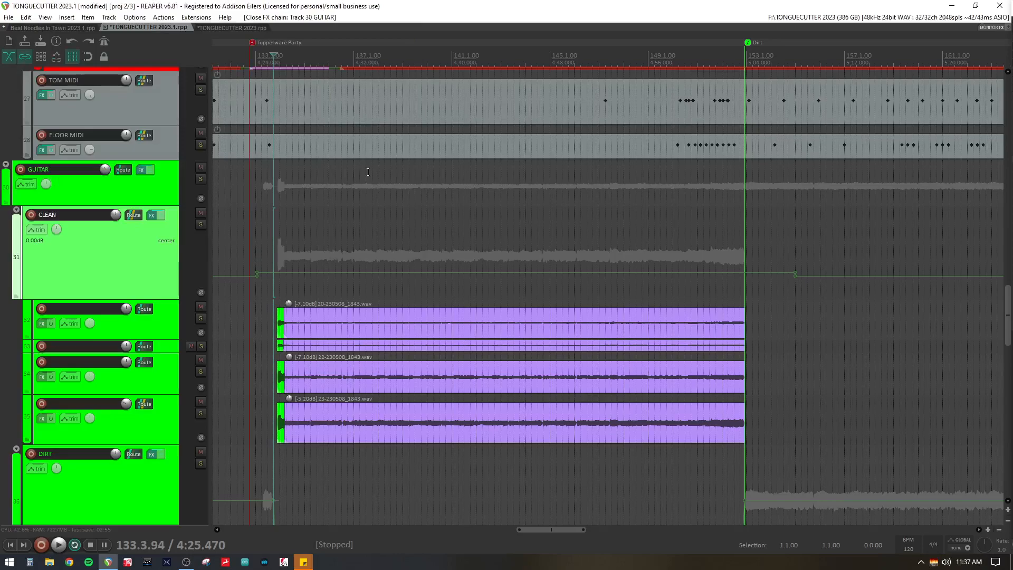
- Solo the CLEAN guitar folder and play it from bar 133
click(200, 224)
key(space)
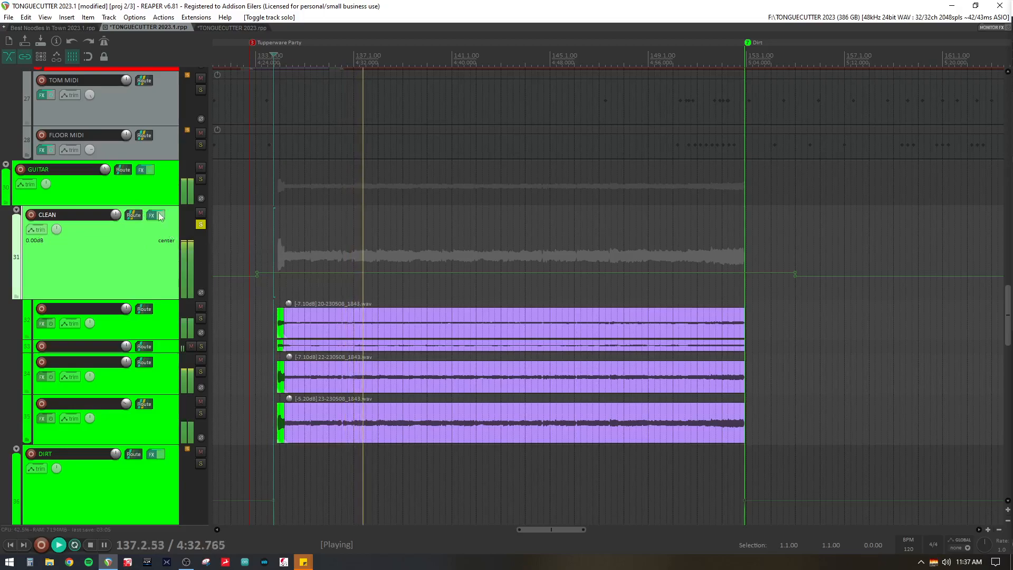
key(space)
- Inspect the CLEAN folder's send to VERB, unsolo CLEAN and show SSL Native FlexVerb on the VERB track
click(140, 218)
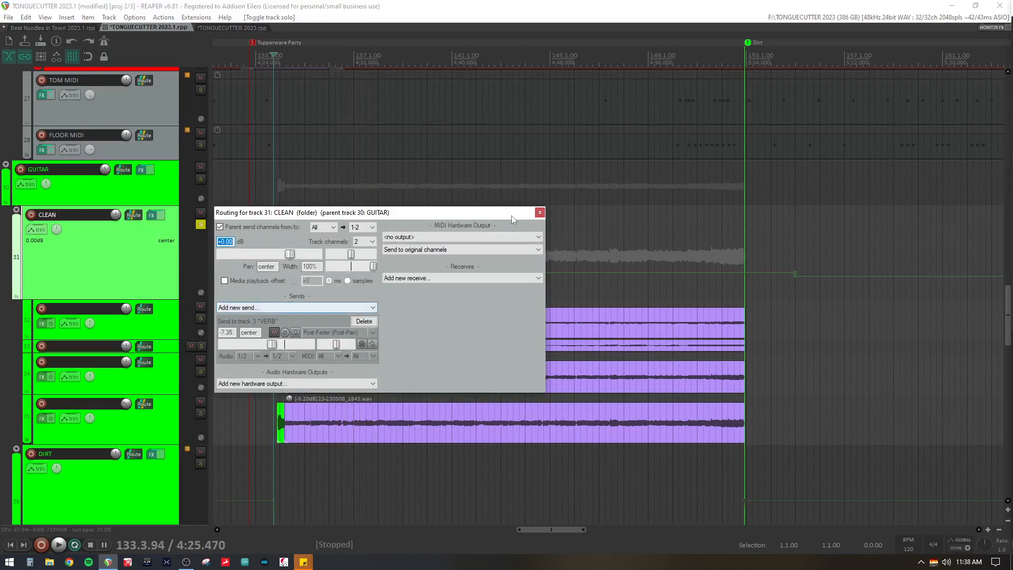
click(540, 212)
scroll(331, 205, up, 10)
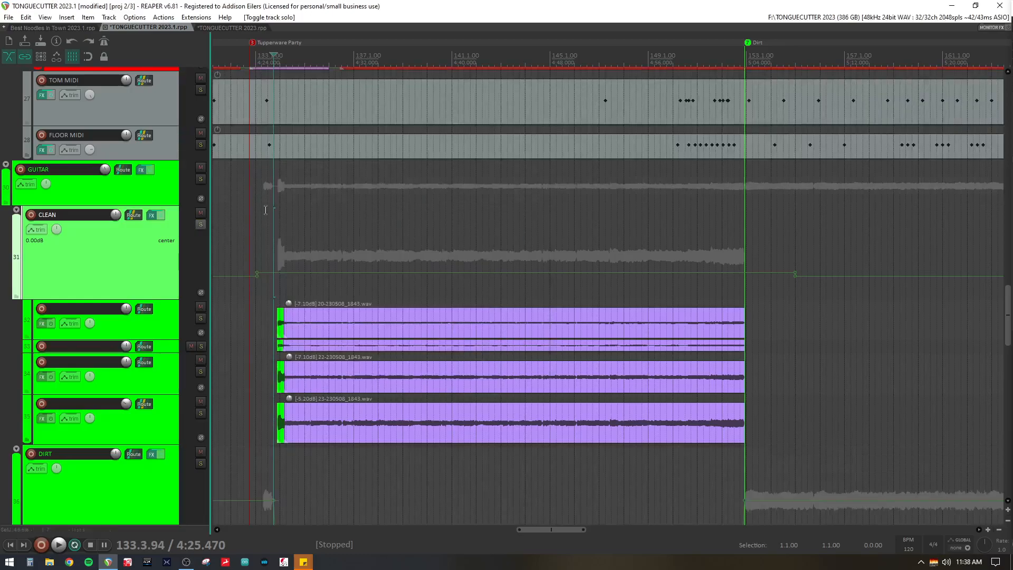
scroll(311, 174, up, 12)
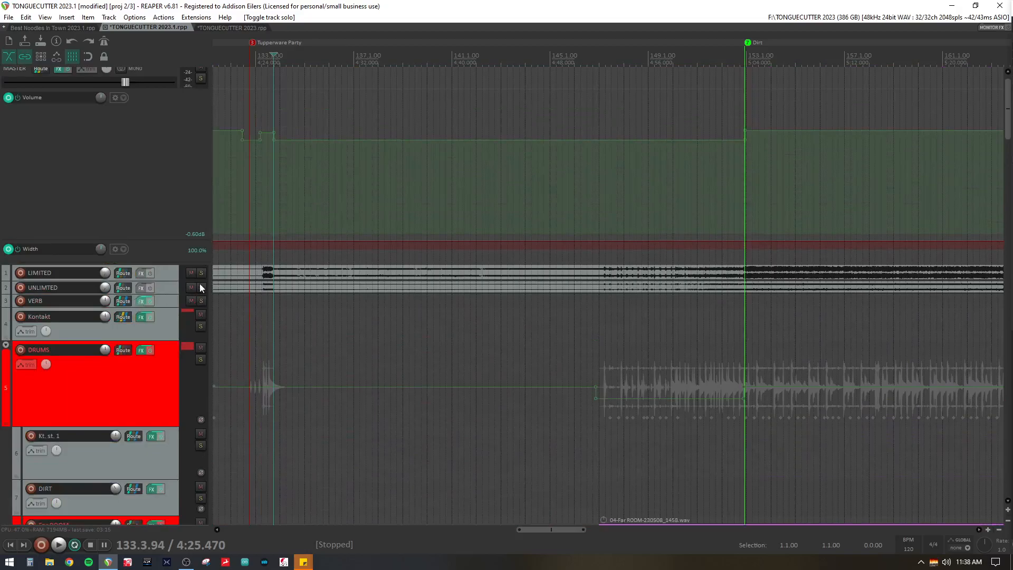
click(140, 301)
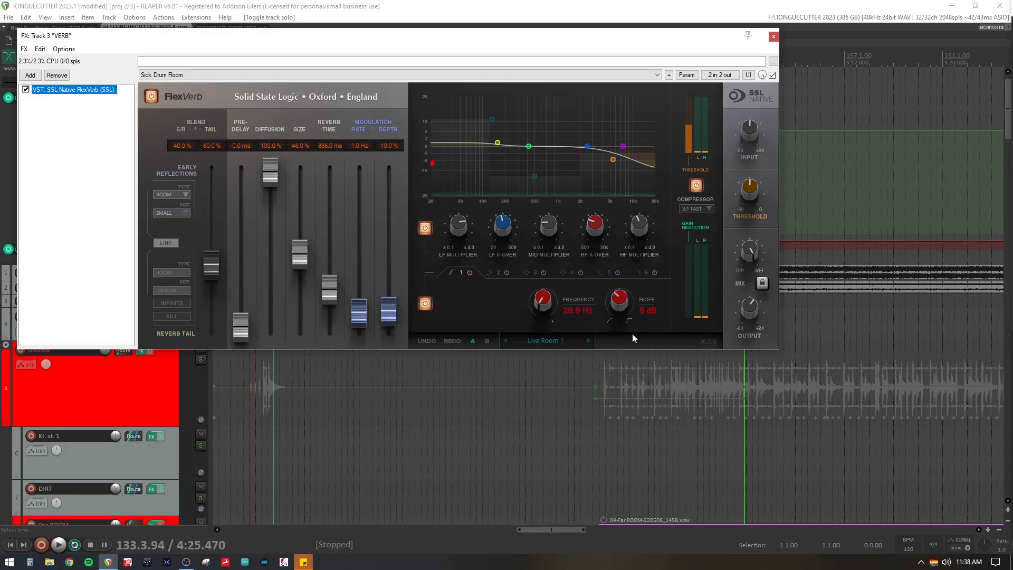
click(773, 36)
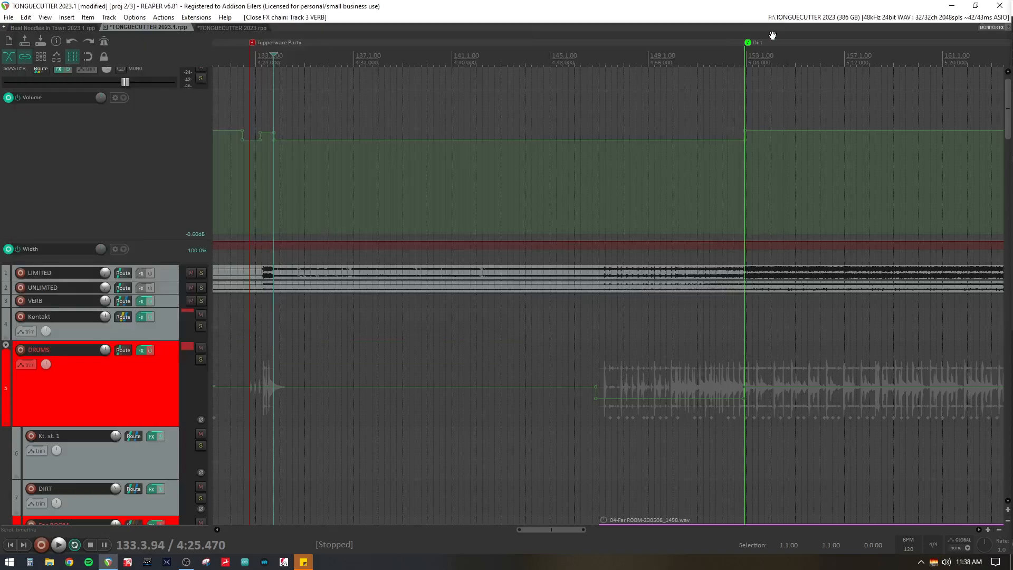
- Place the edit cursor just before the Dirt marker on the first BASSIER guitar track and bring the whole DIRT guitar group into view
scroll(773, 35, down, 15)
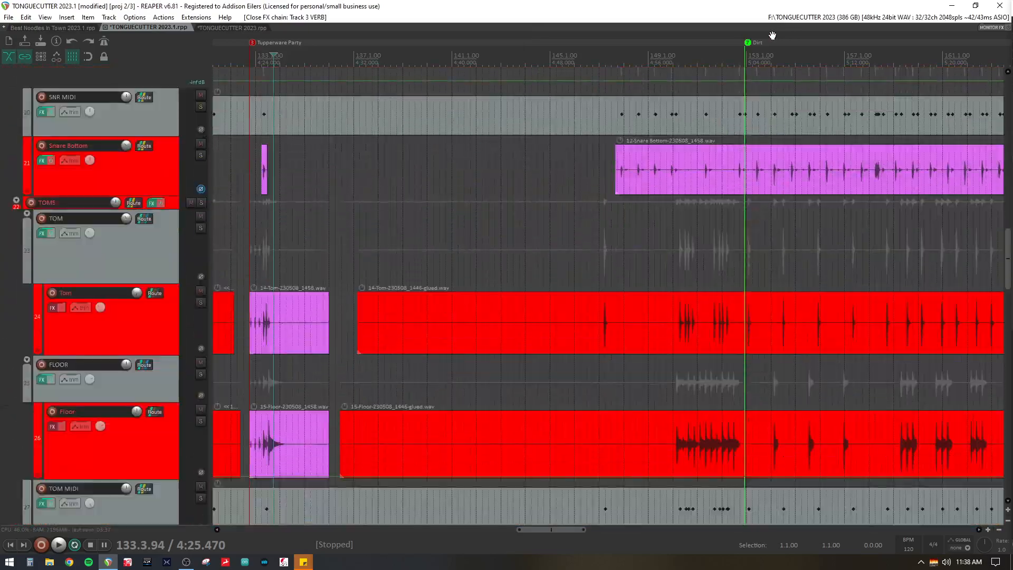
scroll(772, 35, down, 10)
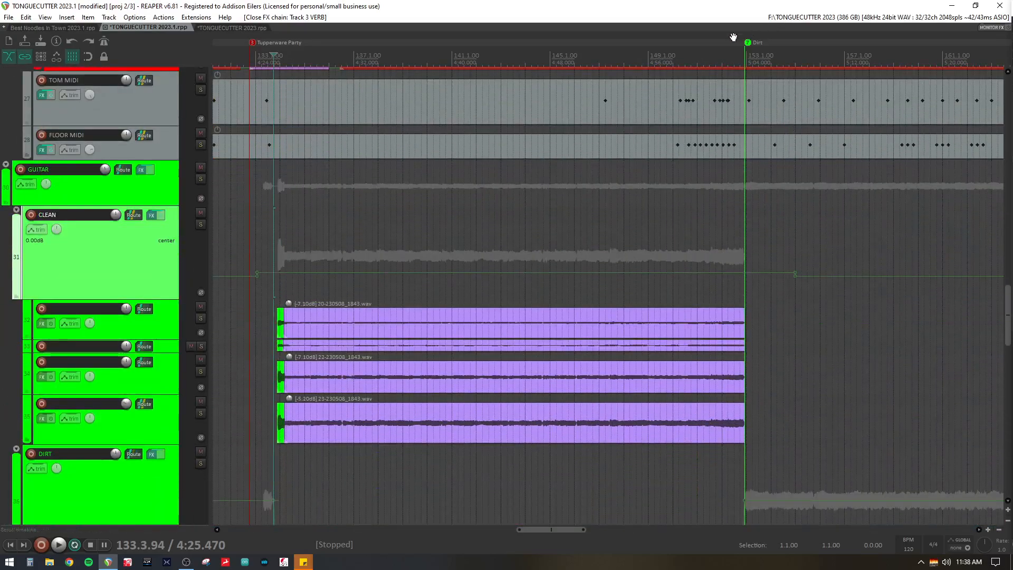
scroll(733, 38, down, 8)
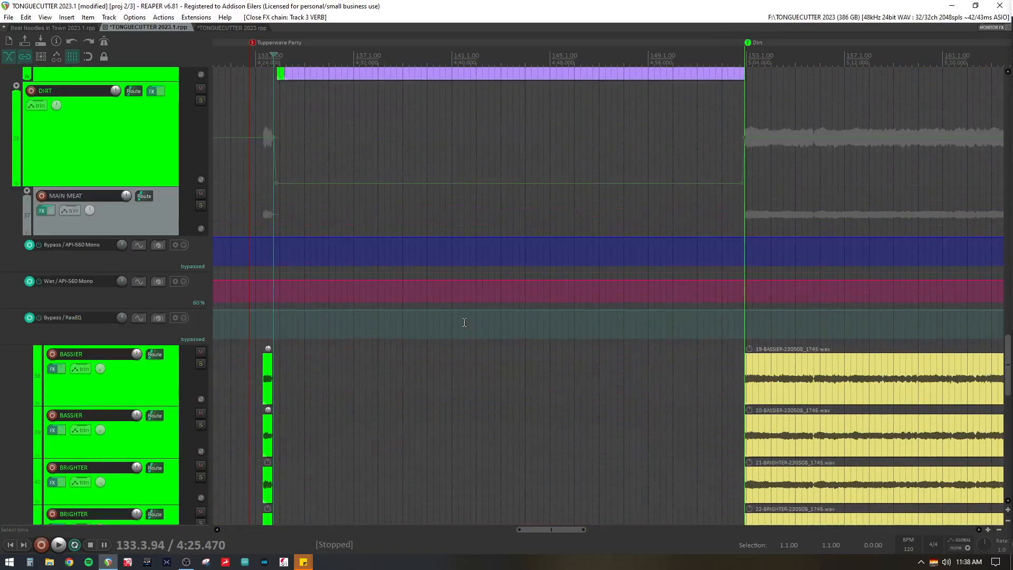
scroll(464, 323, up, 1)
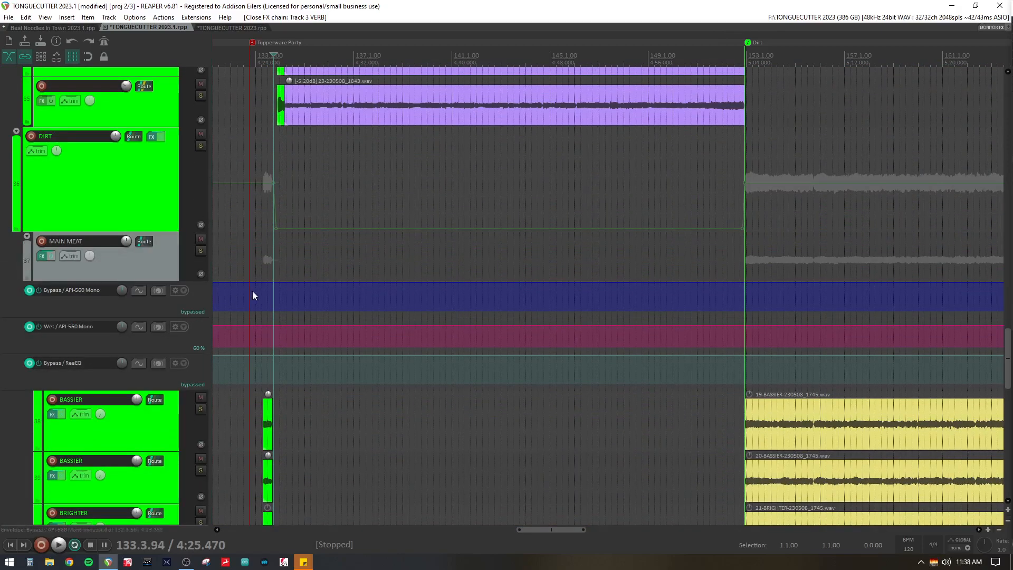
scroll(768, 315, down, 2)
click(737, 333)
scroll(737, 333, down, 3)
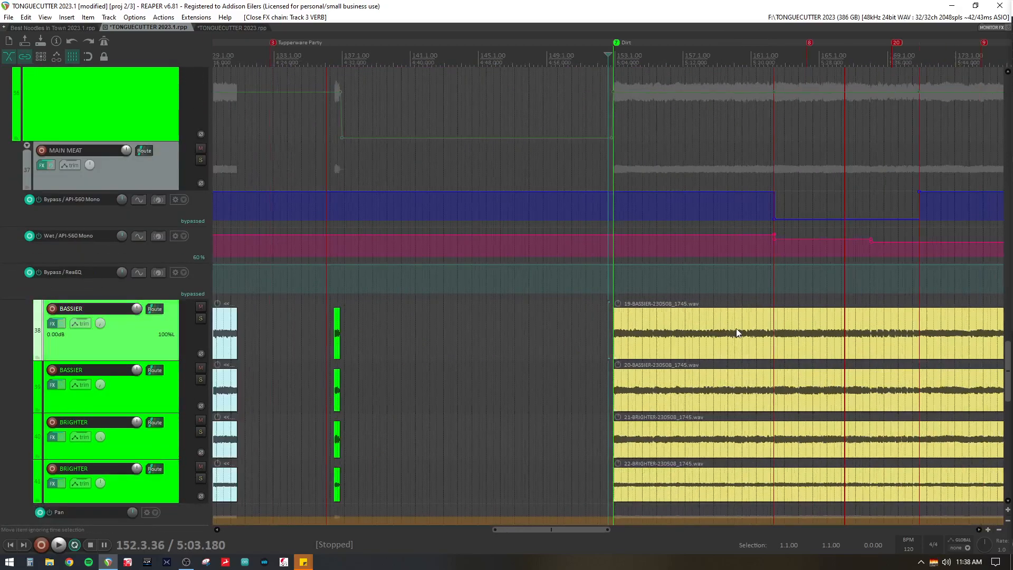
scroll(737, 333, up, 2)
scroll(737, 333, down, 4)
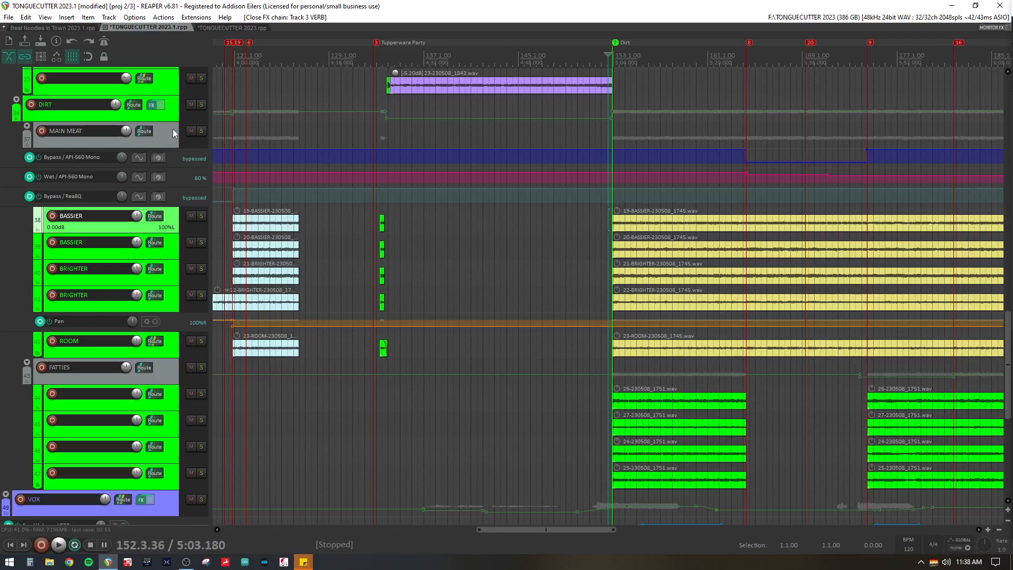
- Increase the MAIN MEAT folder's track height and show its ReaEQ and API-560 Mono equalizers
drag(165, 147, 165, 163)
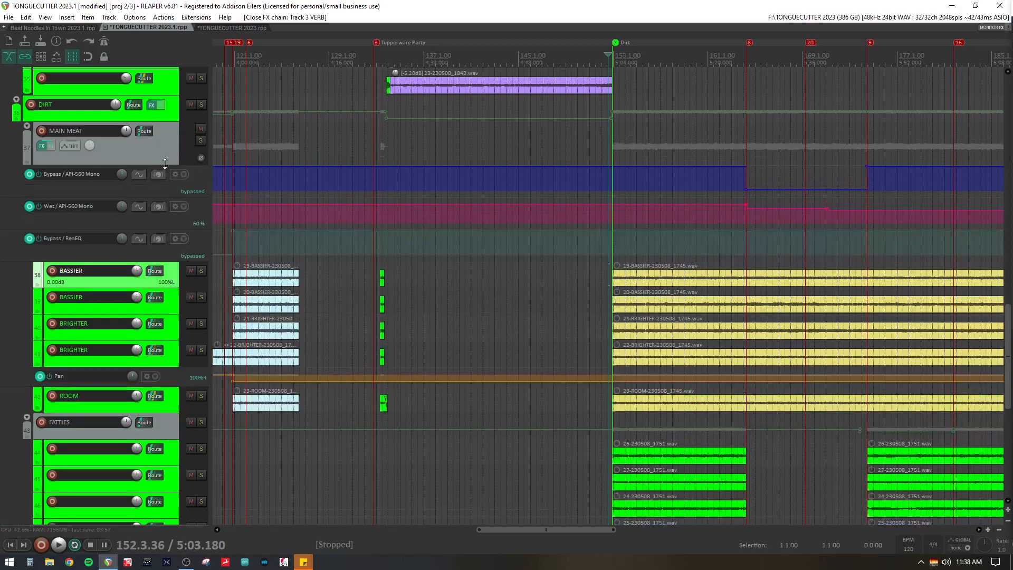
click(47, 149)
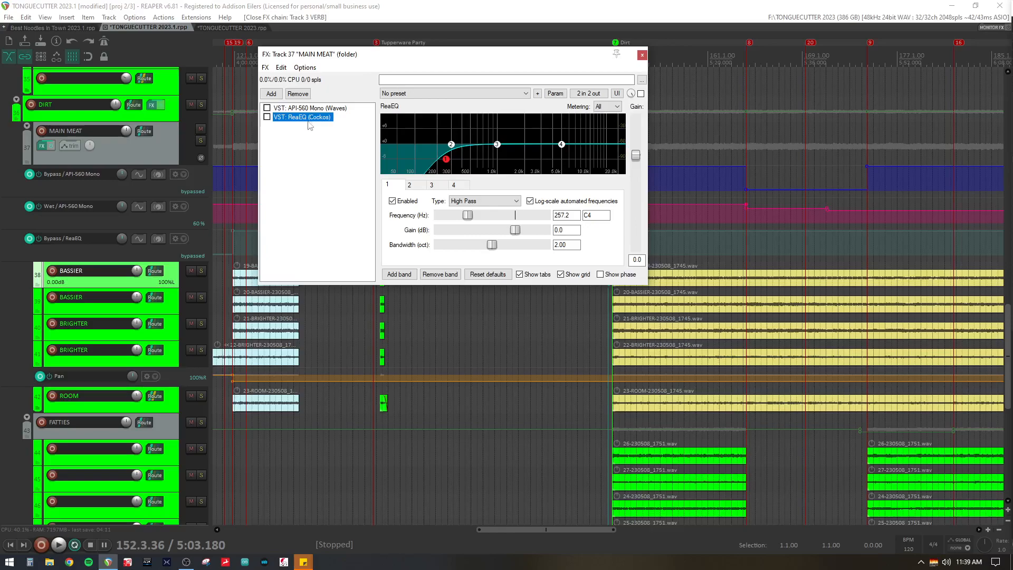
click(322, 109)
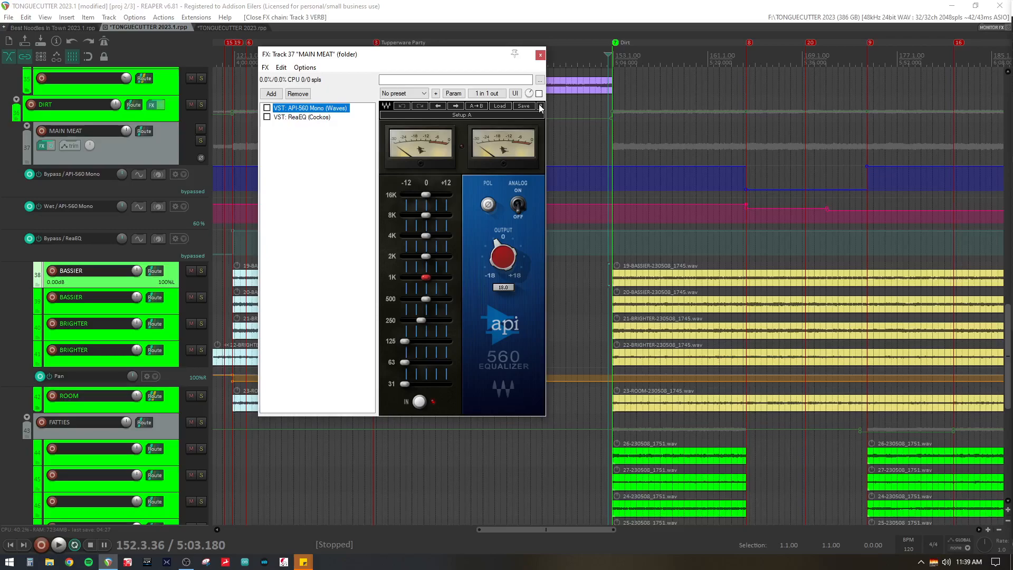
click(541, 55)
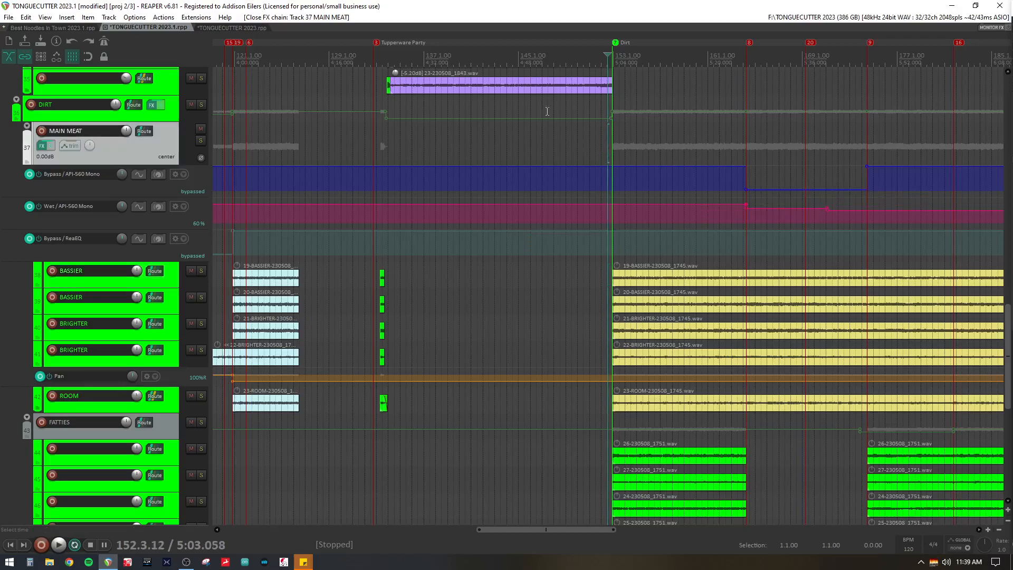
- Solo the MAIN MEAT guitar folder, play it from the Dirt marker, and unsolo it
click(201, 141)
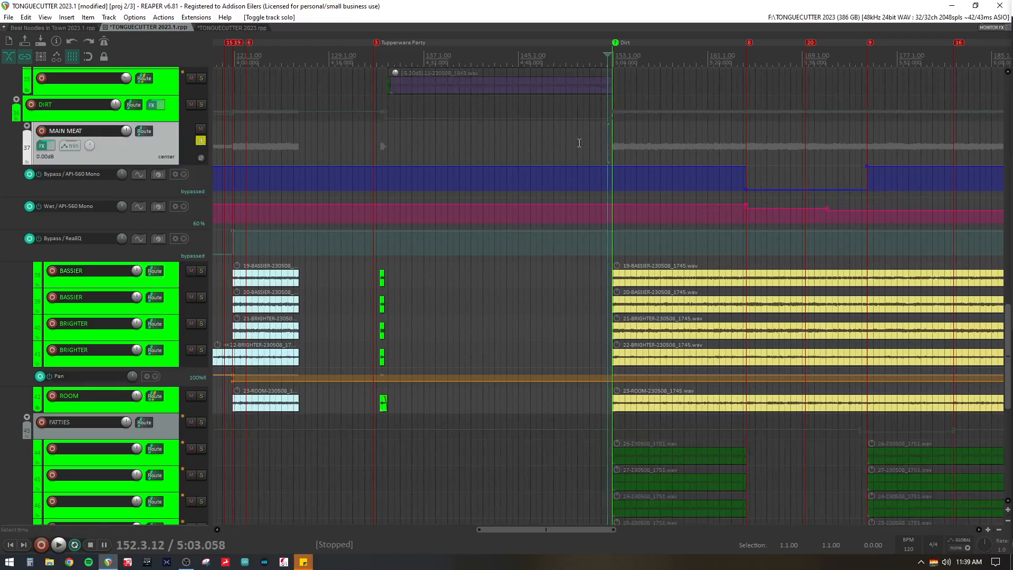
click(612, 140)
key(space)
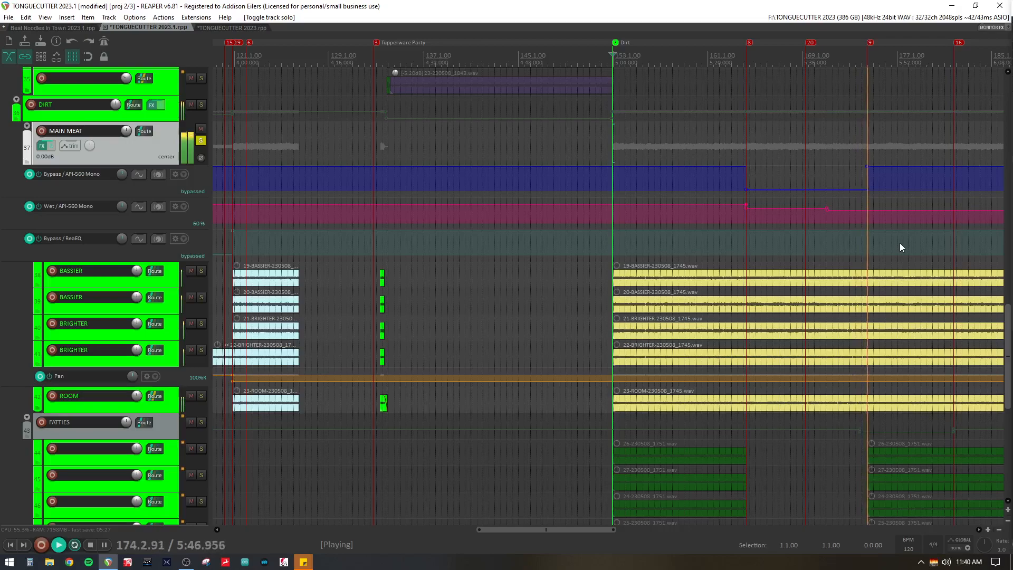
key(space)
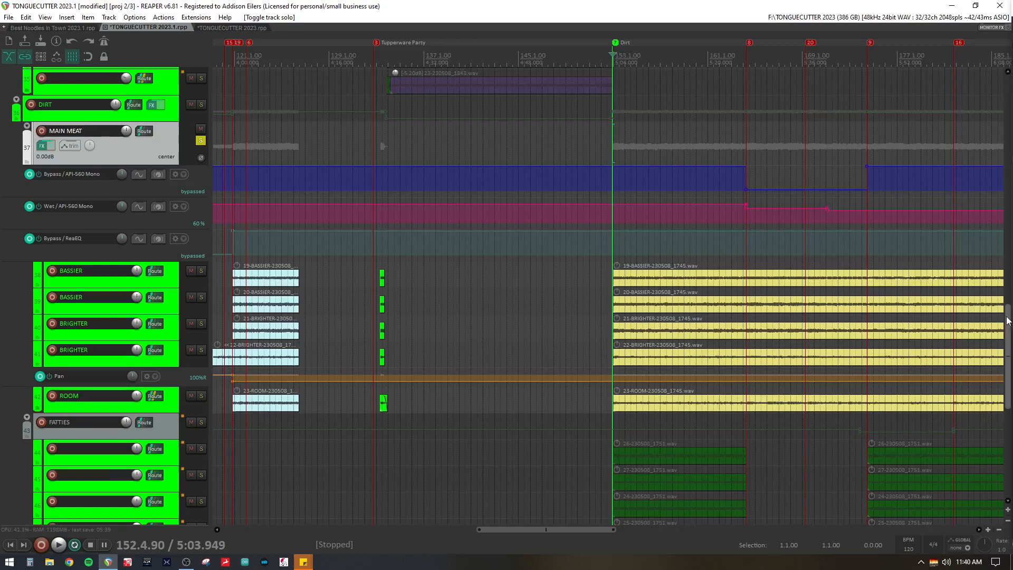
drag(1008, 320, 1008, 341)
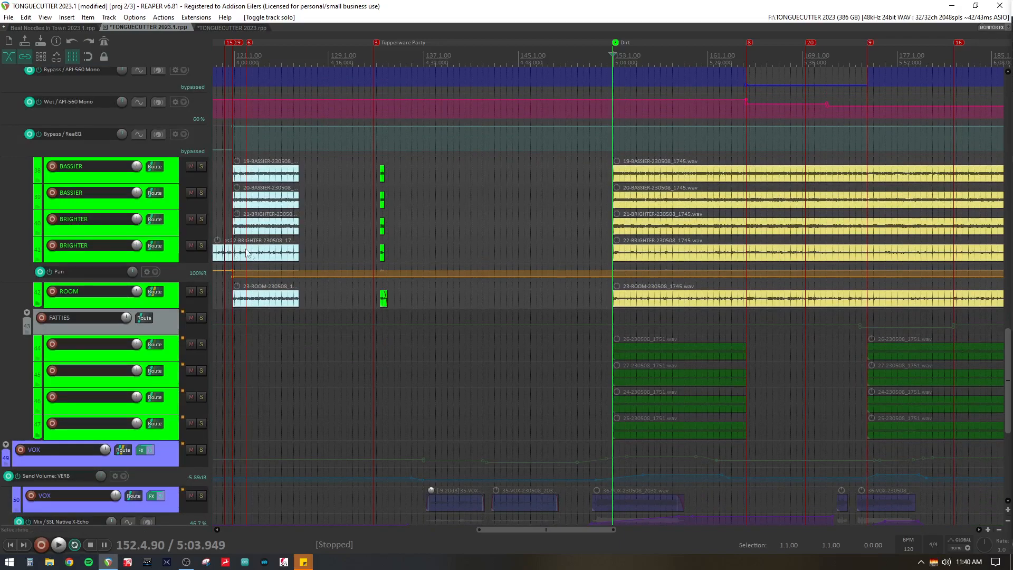
scroll(220, 253, up, 3)
click(201, 116)
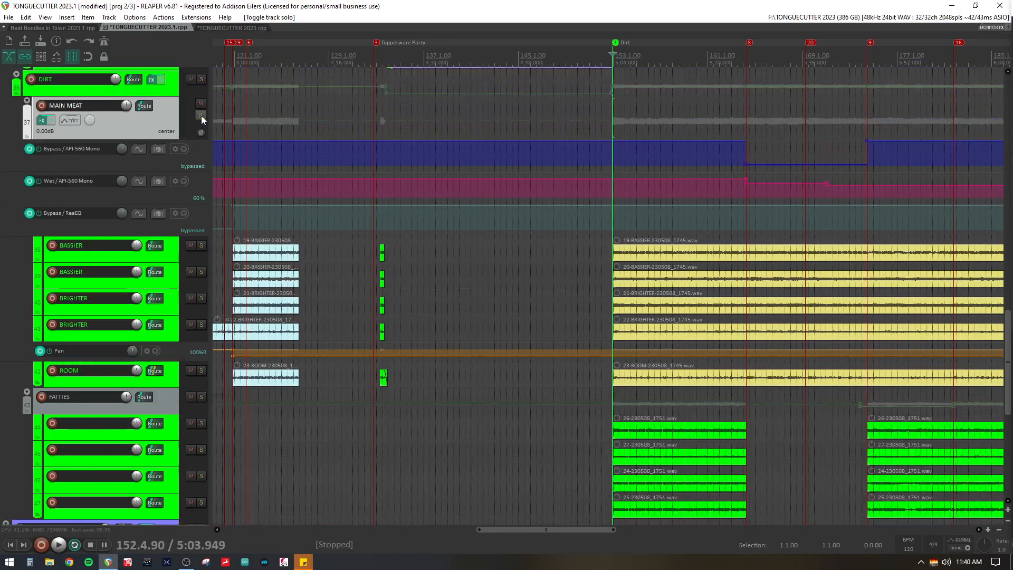
- Solo the FATTIES guitar folder and increase the track heights of the folder and its four tracks
scroll(215, 232, down, 2)
scroll(216, 261, down, 1)
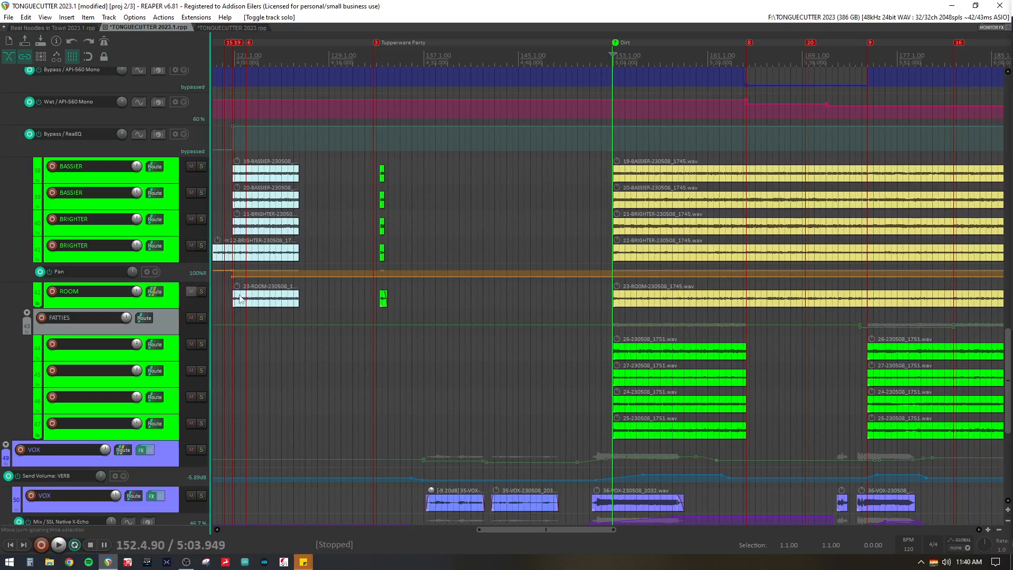
click(204, 318)
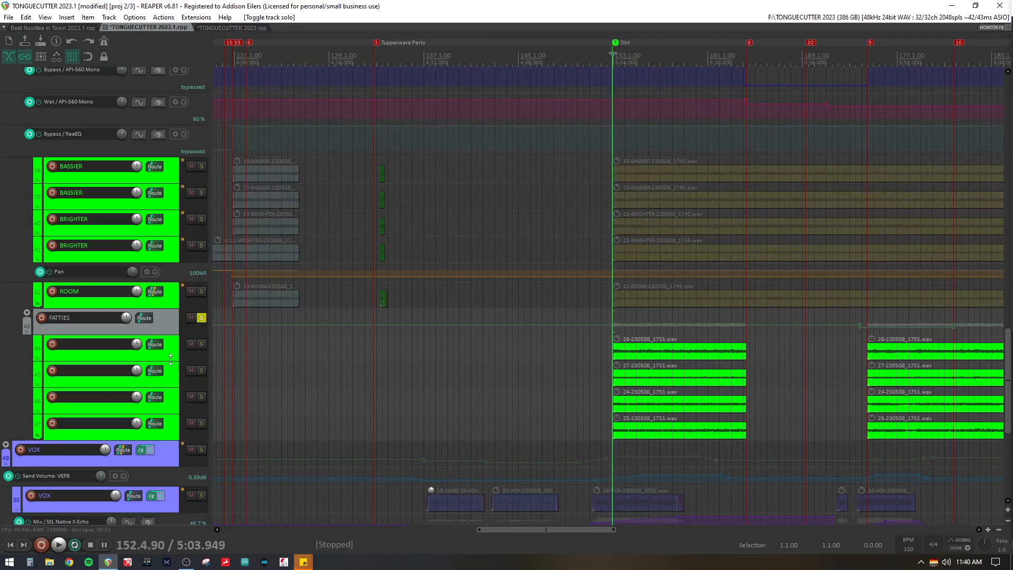
click(172, 336)
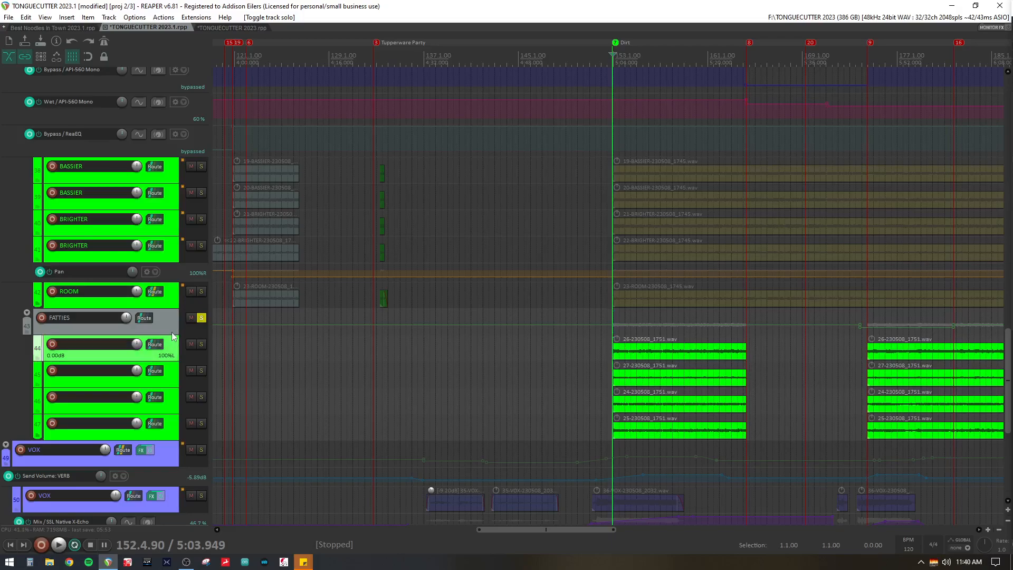
drag(173, 334, 167, 502)
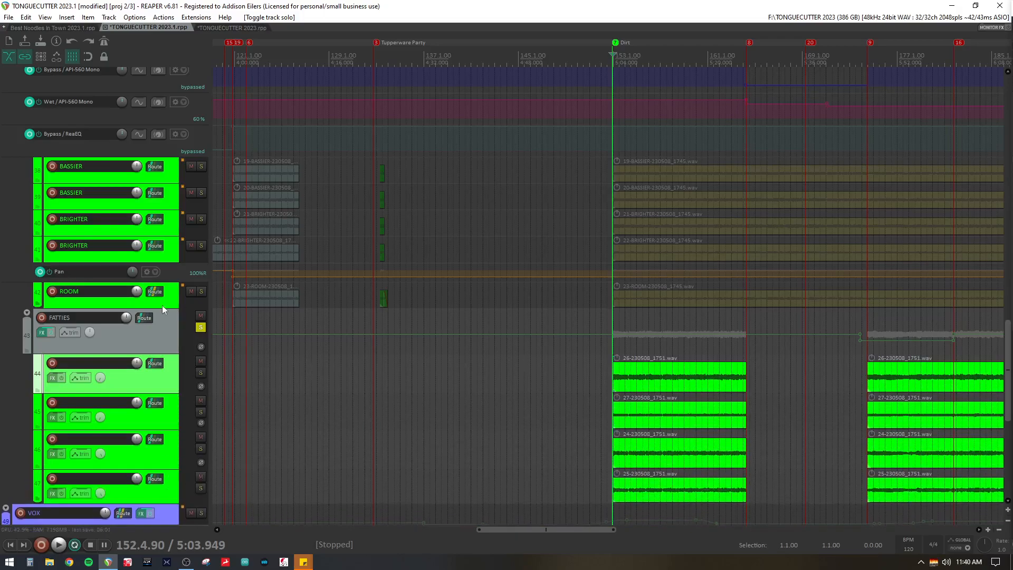
- Show the FATTIES folder's SPL Vitalizer MK2-T, bx_shredspread and SSL Native X-EQ 2 plugin settings
click(43, 337)
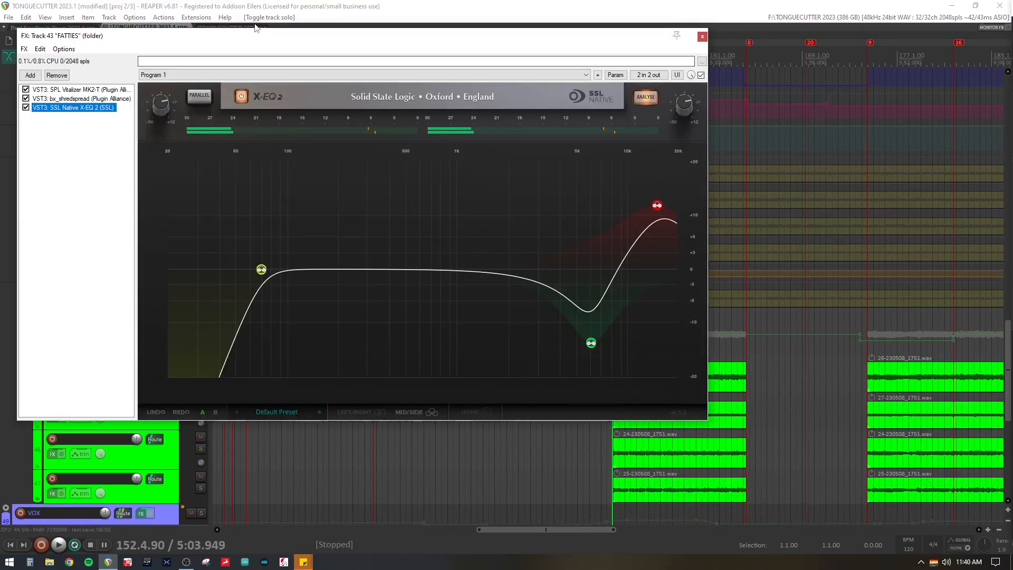
drag(250, 34, 433, 41)
click(281, 91)
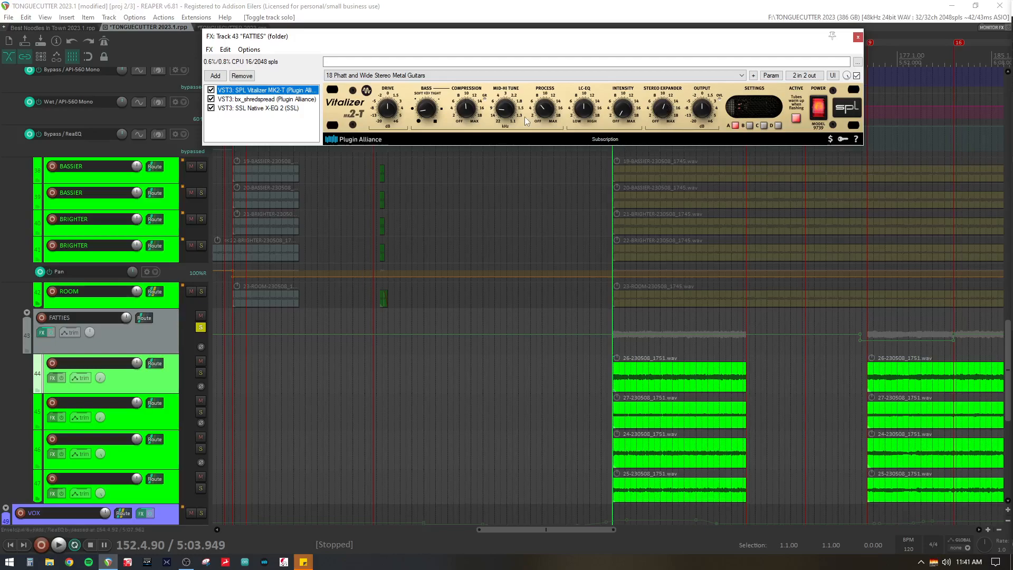
click(268, 100)
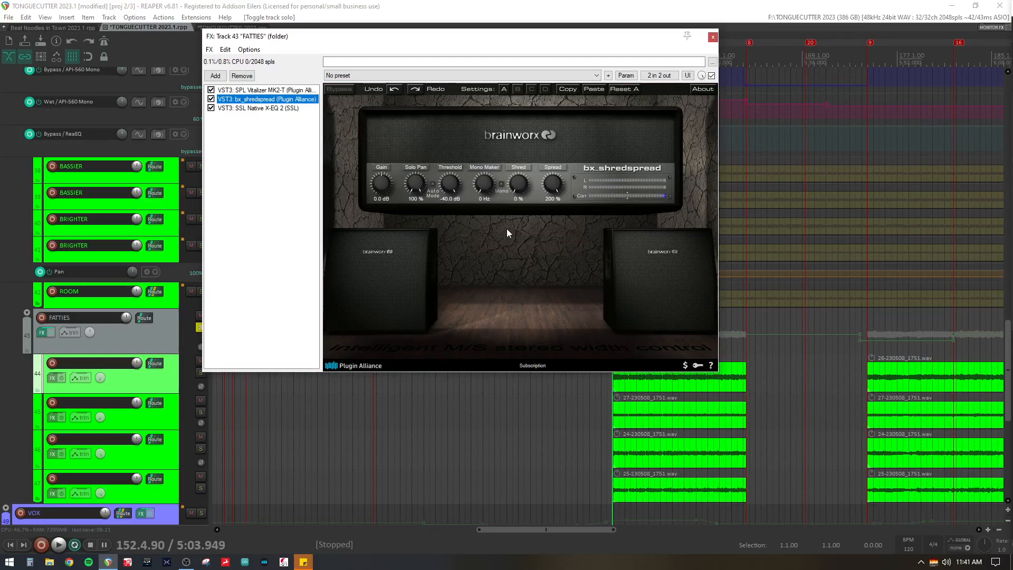
click(270, 109)
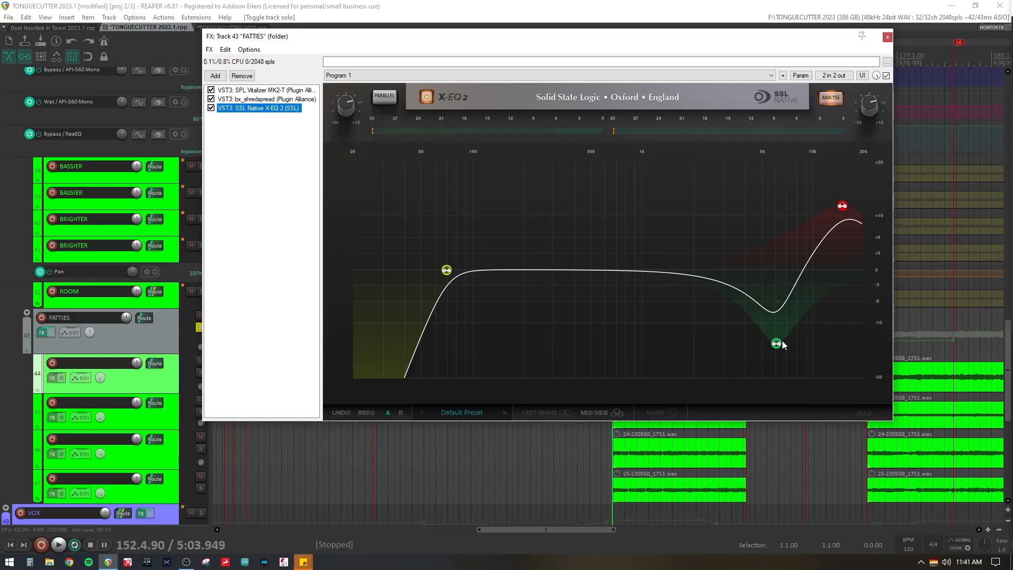
mouse_move(844, 210)
click(888, 37)
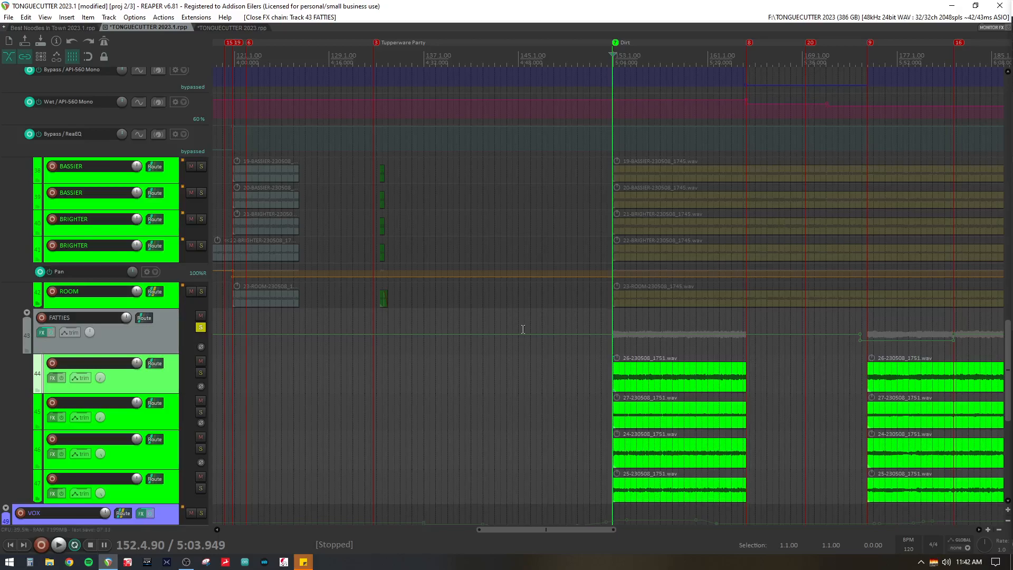
- Bypass the FATTIES folder's whole effects chain and play the soloed tracks from just before the Dirt marker
scroll(523, 330, up, 6)
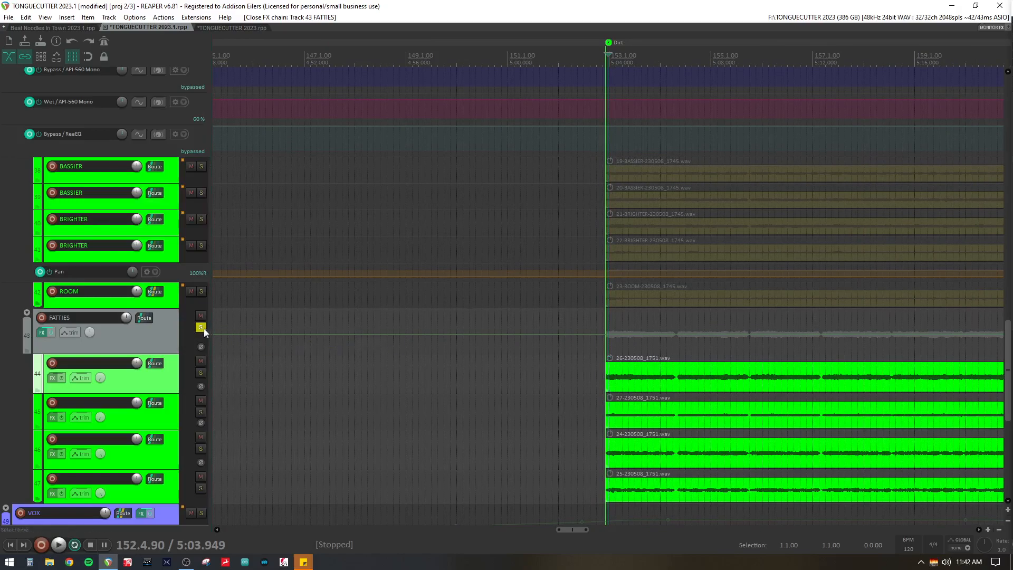
click(50, 331)
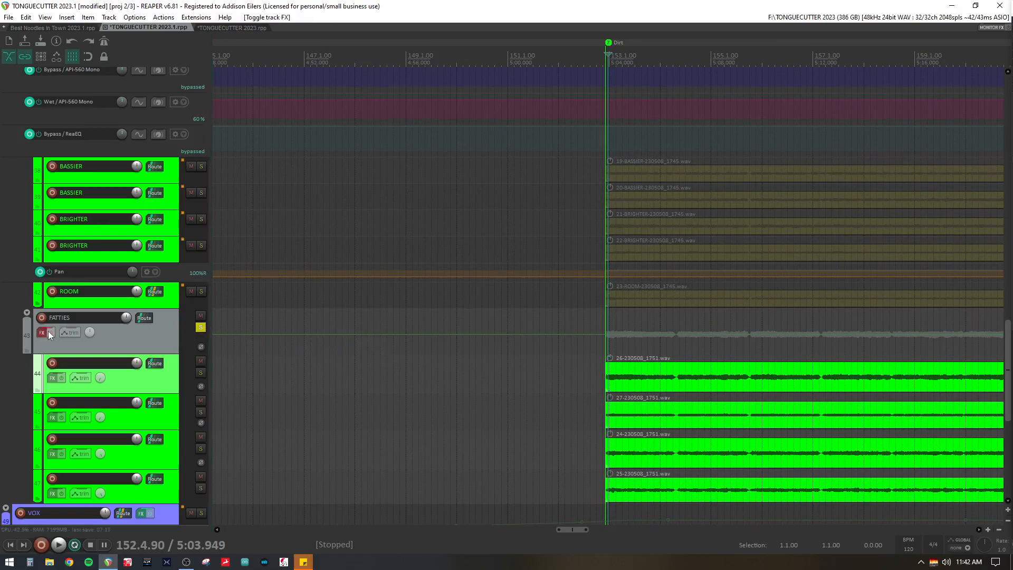
click(601, 317)
key(space)
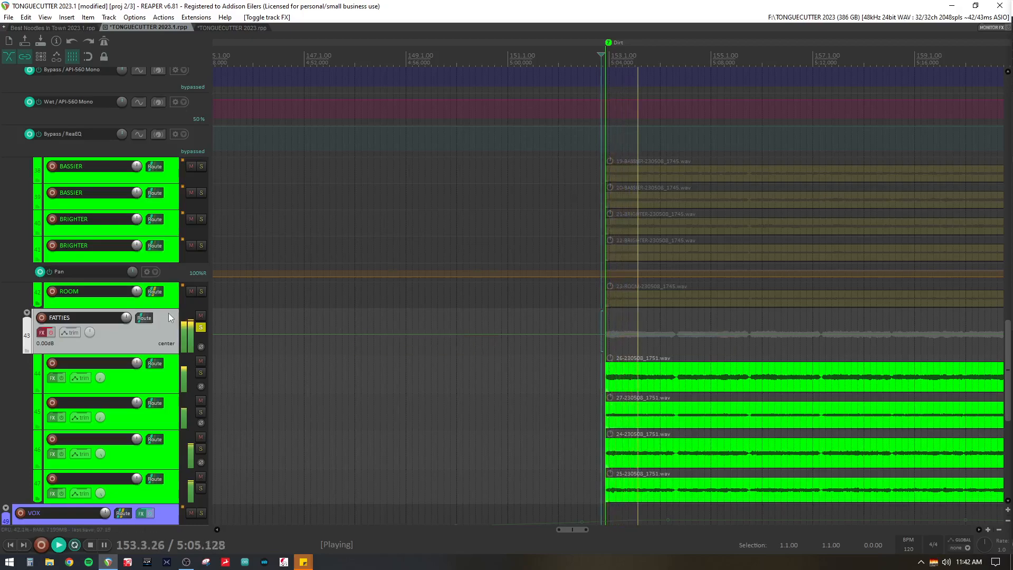
- Bypass SSL Native X-EQ 2, bx_shredspread and SPL Vitalizer MK2-T individually in the FATTIES effects chain during playback
click(42, 333)
click(211, 109)
click(211, 99)
click(211, 90)
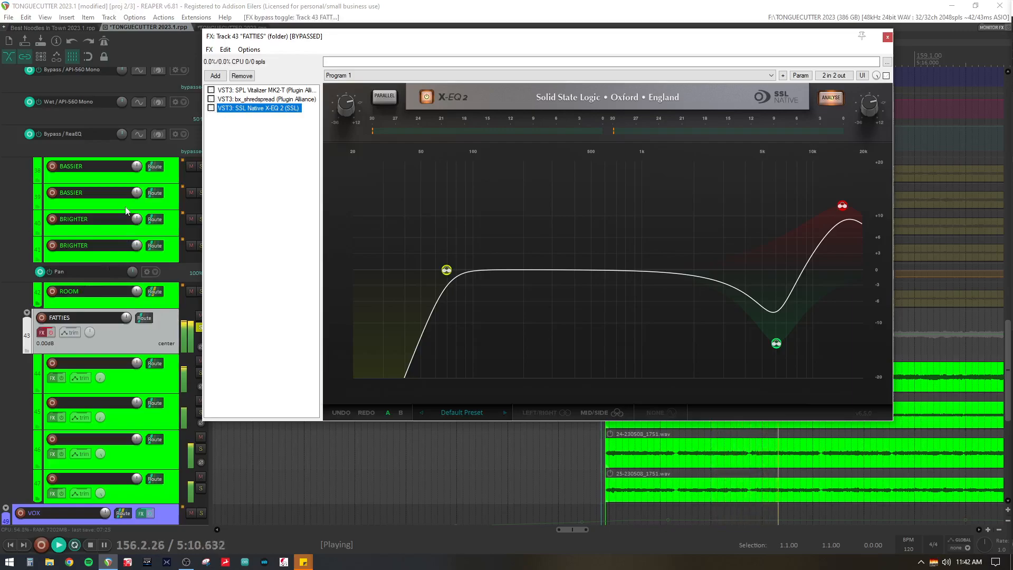
- Re-enable the FATTIES effects chain and audition Vitalizer MK2-T, bx_shredspread and X-EQ 2 by switching them on one by one
click(51, 333)
click(211, 90)
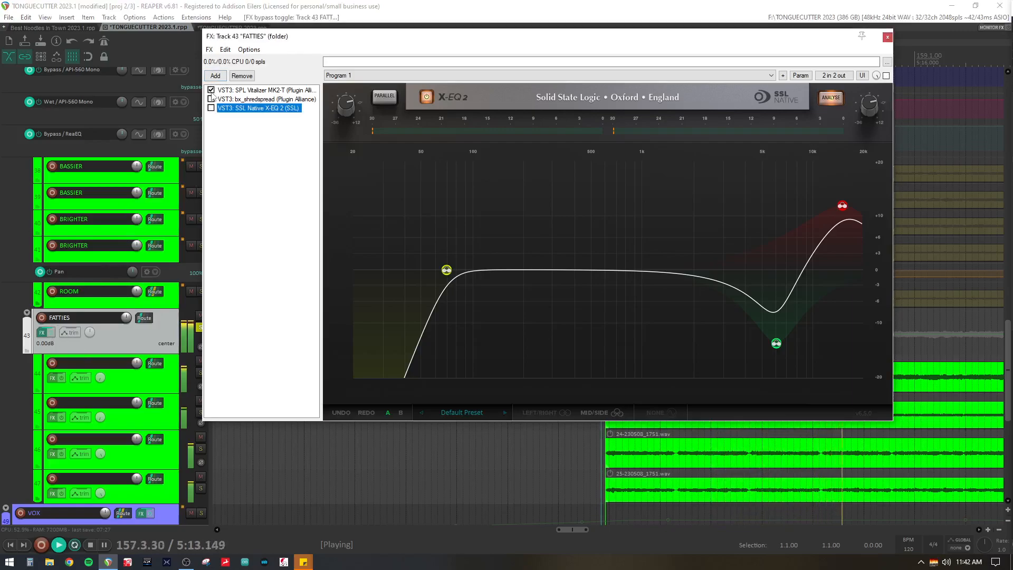
click(248, 100)
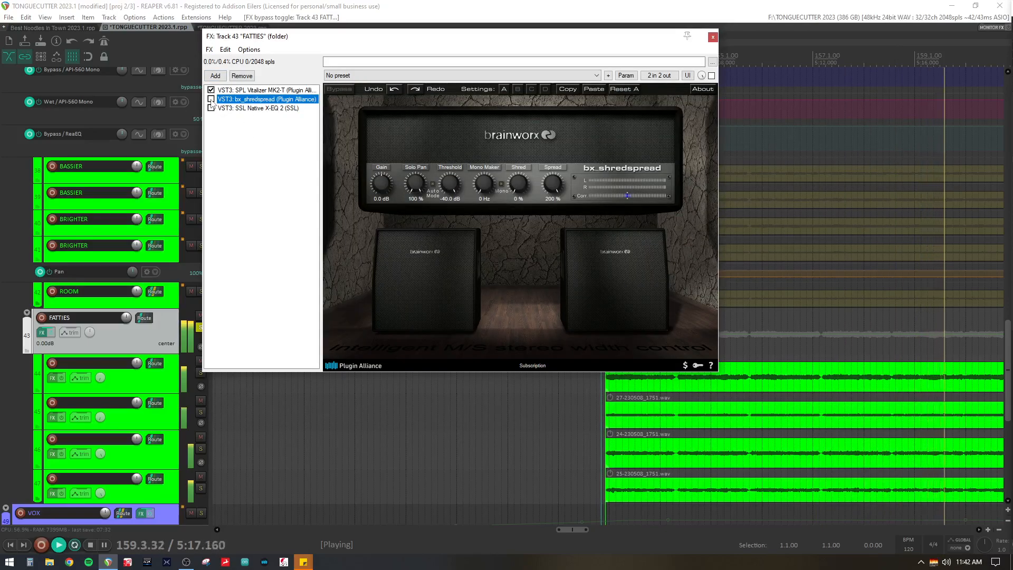
click(211, 99)
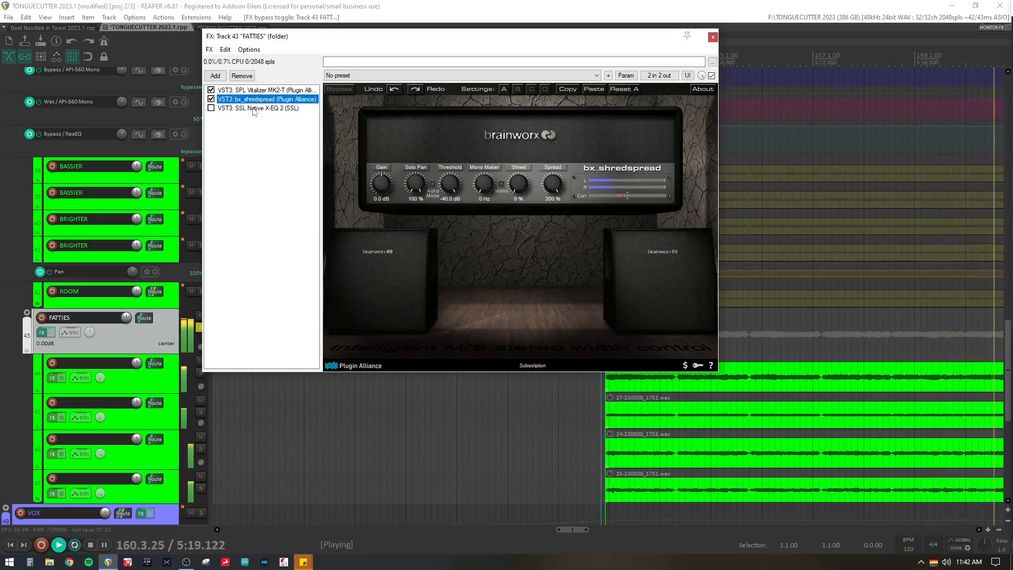
click(217, 108)
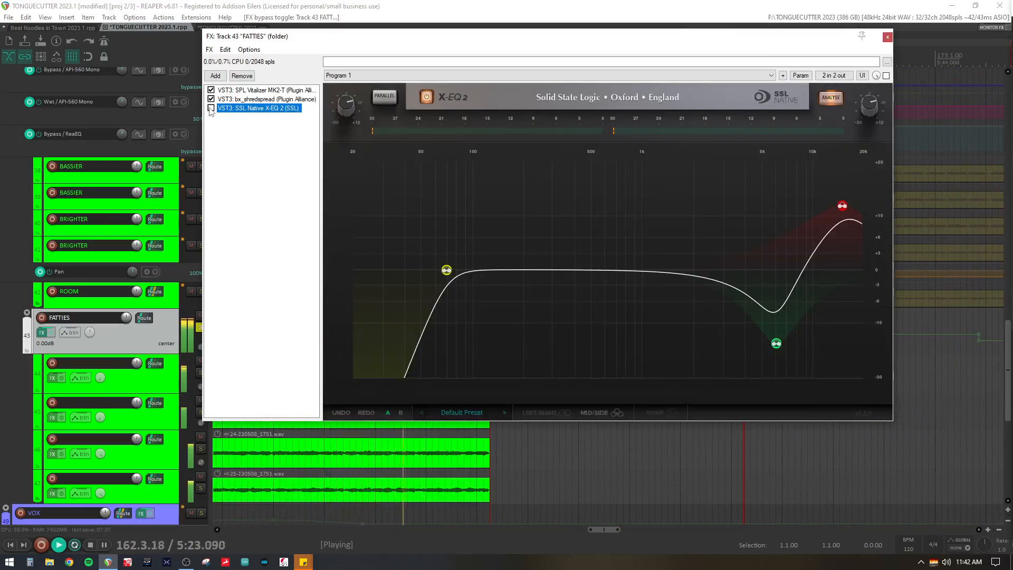
click(211, 108)
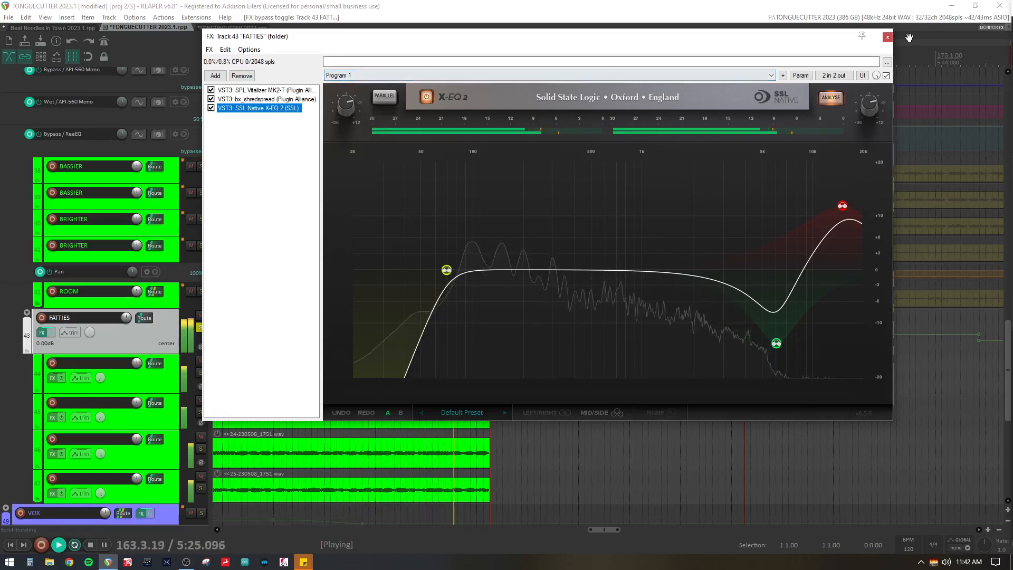
key(space)
click(888, 37)
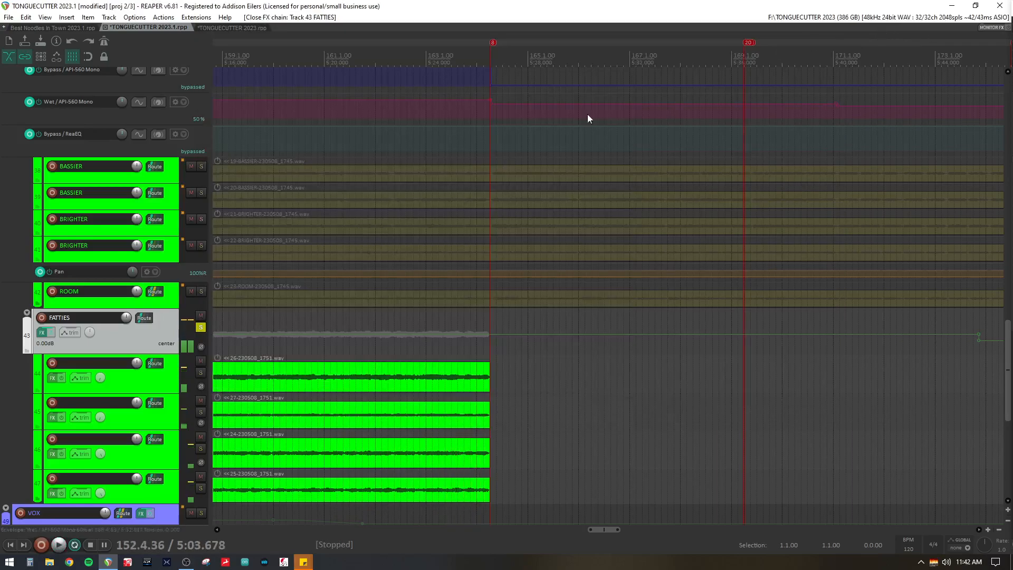
- Bring the section around the Dirt marker back into view and unsolo the FATTIES folder
scroll(395, 314, down, 2)
scroll(395, 313, down, 3)
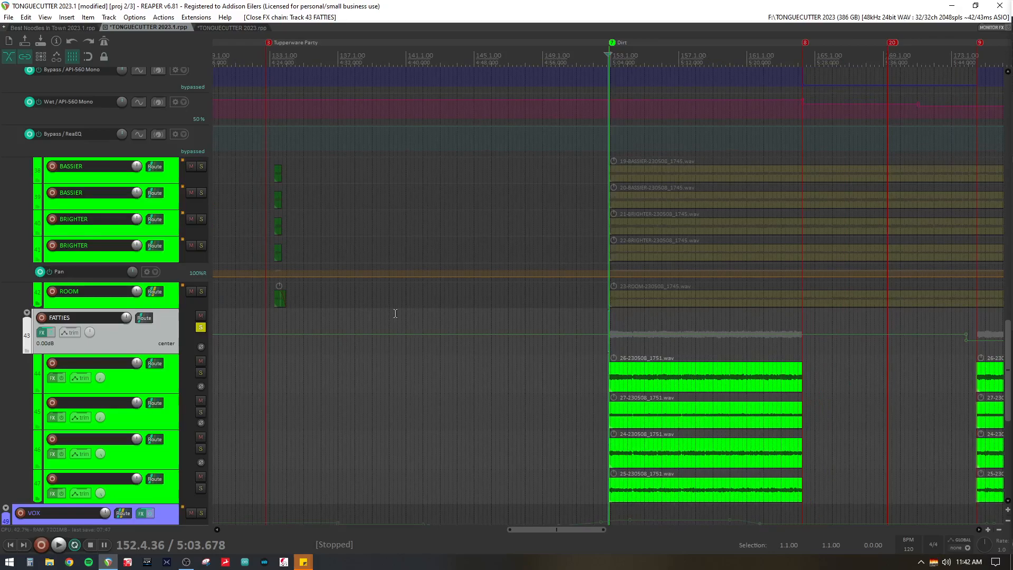
click(201, 327)
- Play the mix from just before the Dirt marker, muting and unmuting the FATTIES folder to compare
scroll(297, 301, up, 1)
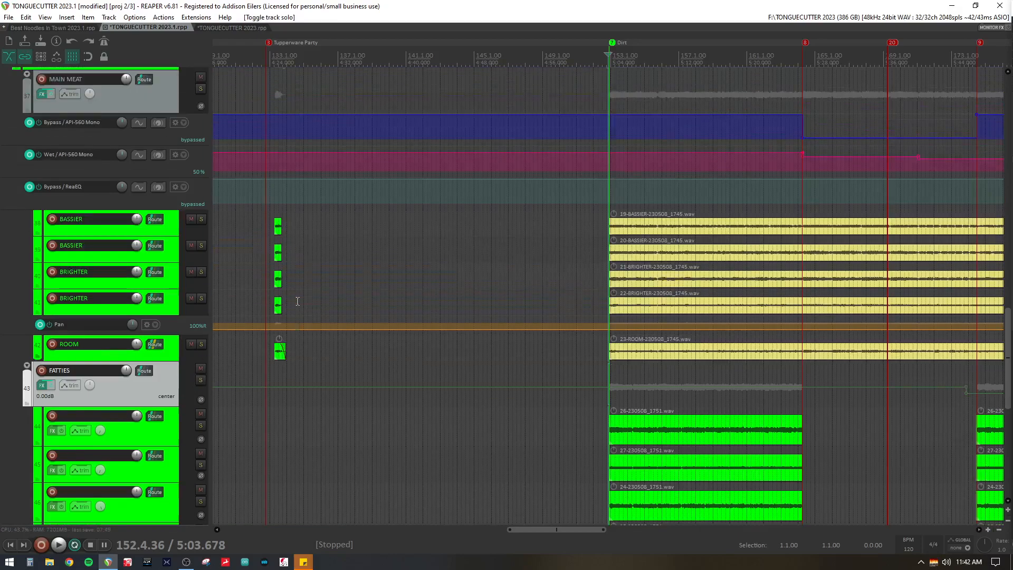
scroll(298, 301, up, 3)
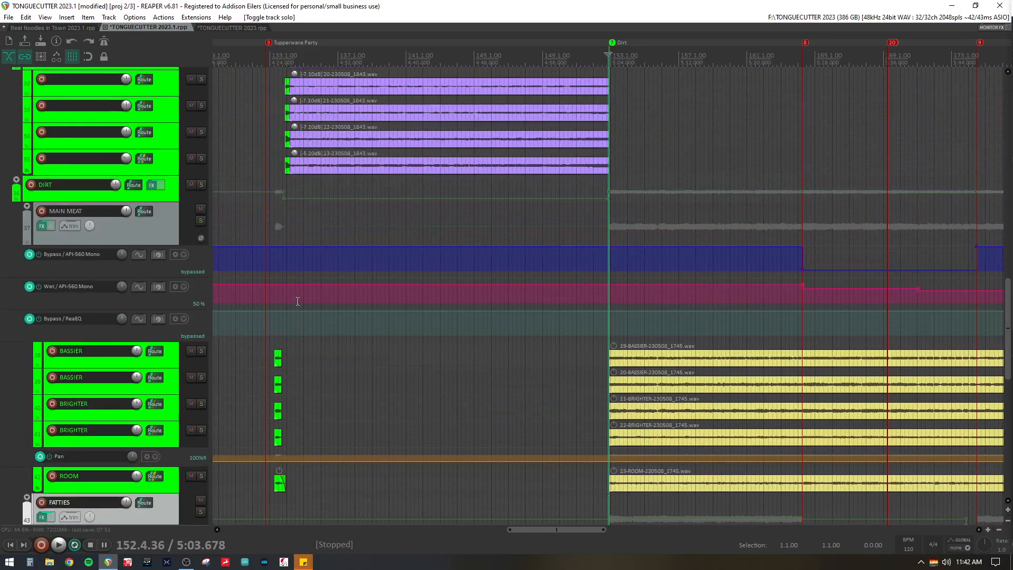
scroll(298, 302, up, 6)
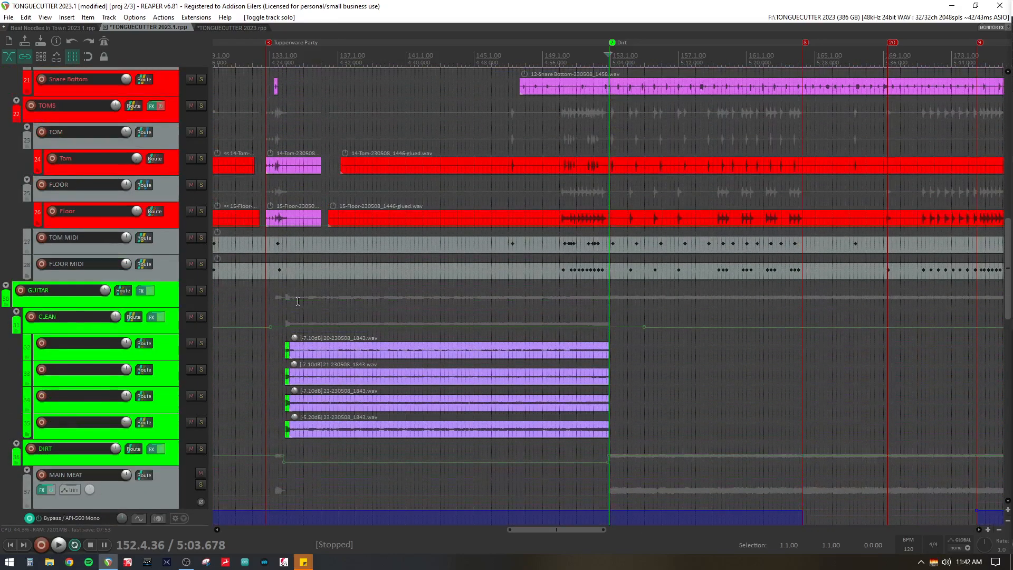
click(593, 304)
scroll(593, 303, down, 6)
key(space)
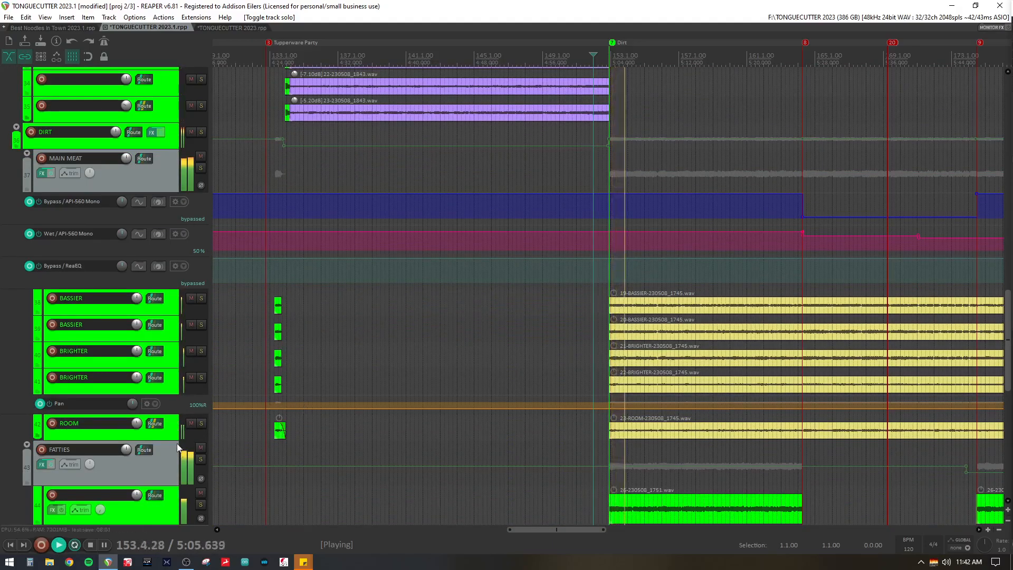
click(200, 448)
click(201, 448)
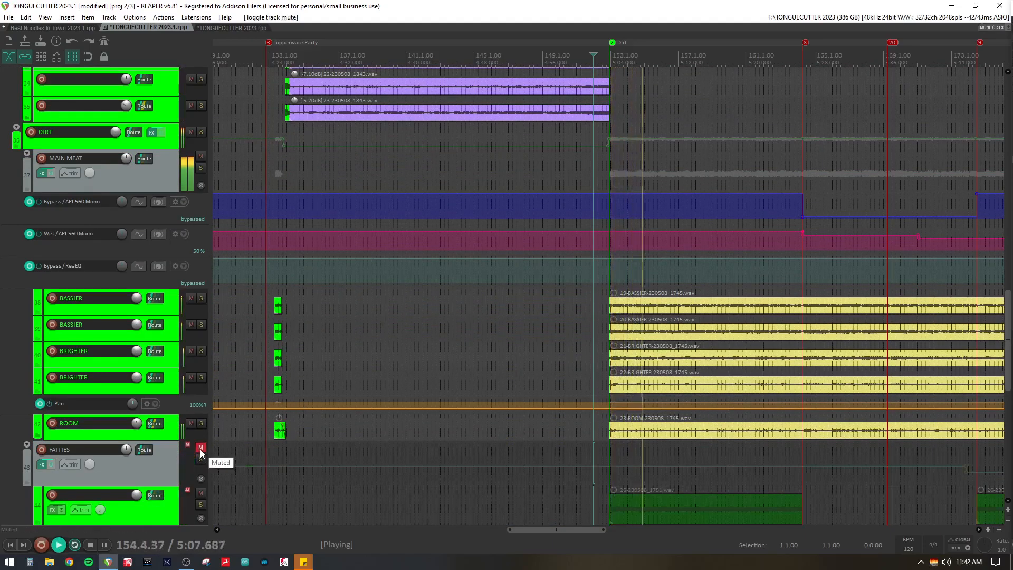
click(200, 449)
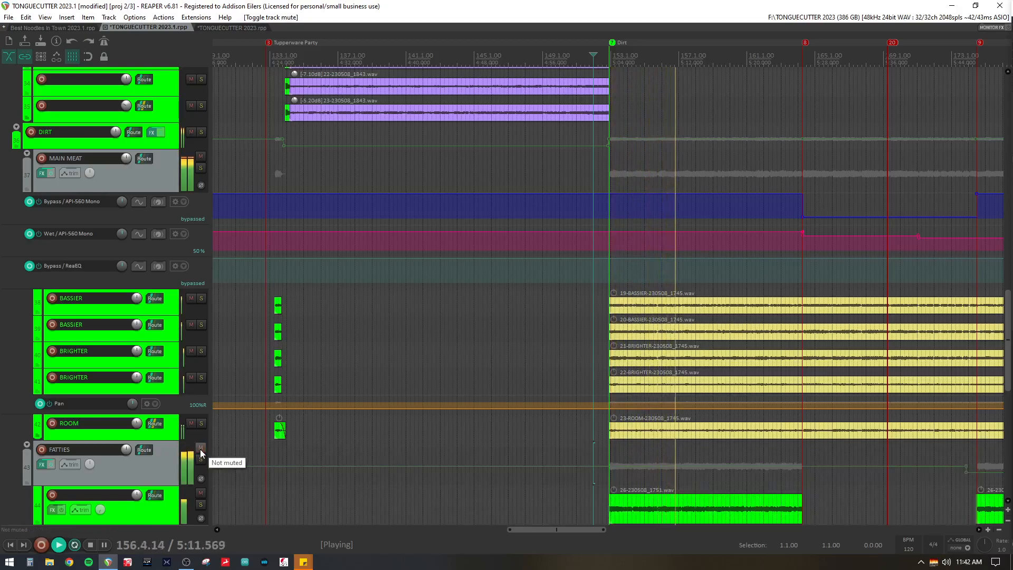
- Play the mix from just before marker 9 to hear the FATTIES guitars re-enter, and stop playback
scroll(201, 450, down, 5)
scroll(201, 449, down, 2)
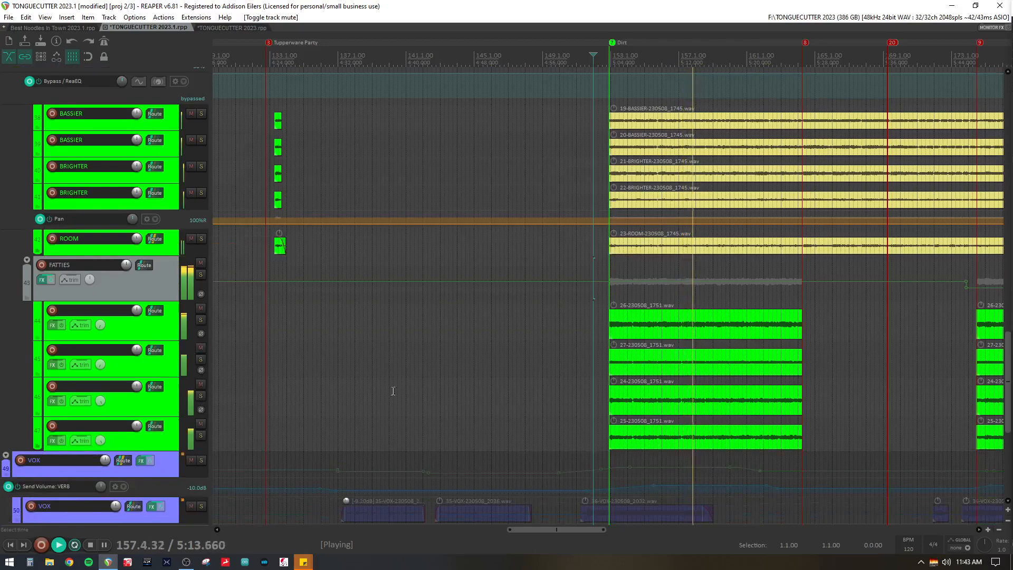
key(space)
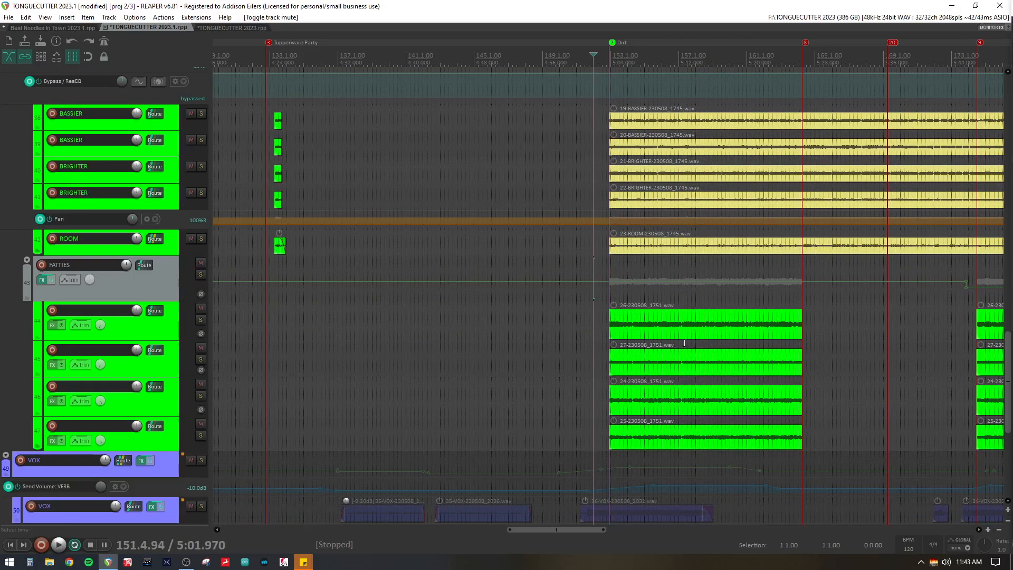
scroll(684, 343, right, 5)
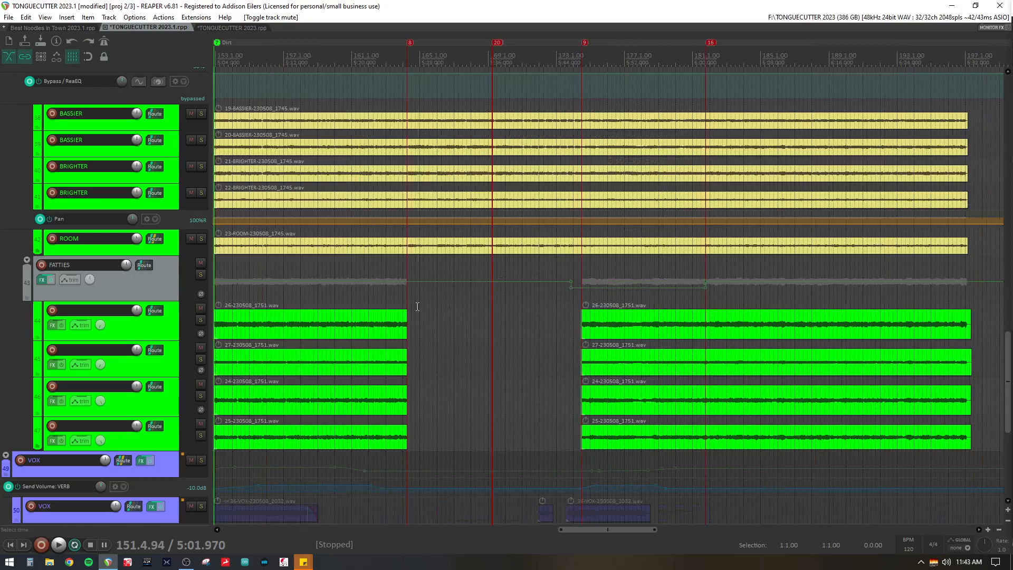
click(419, 306)
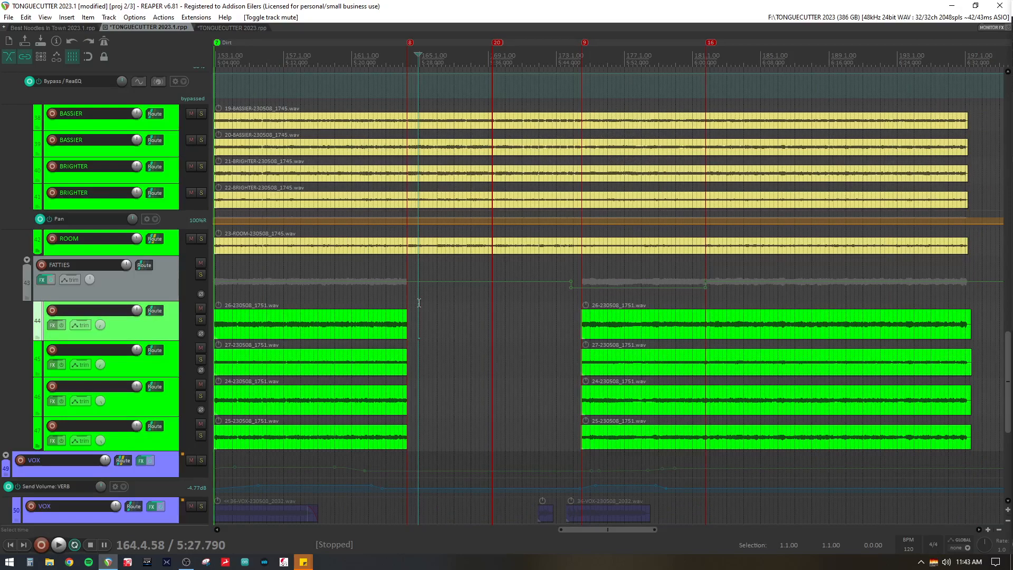
click(533, 323)
key(space)
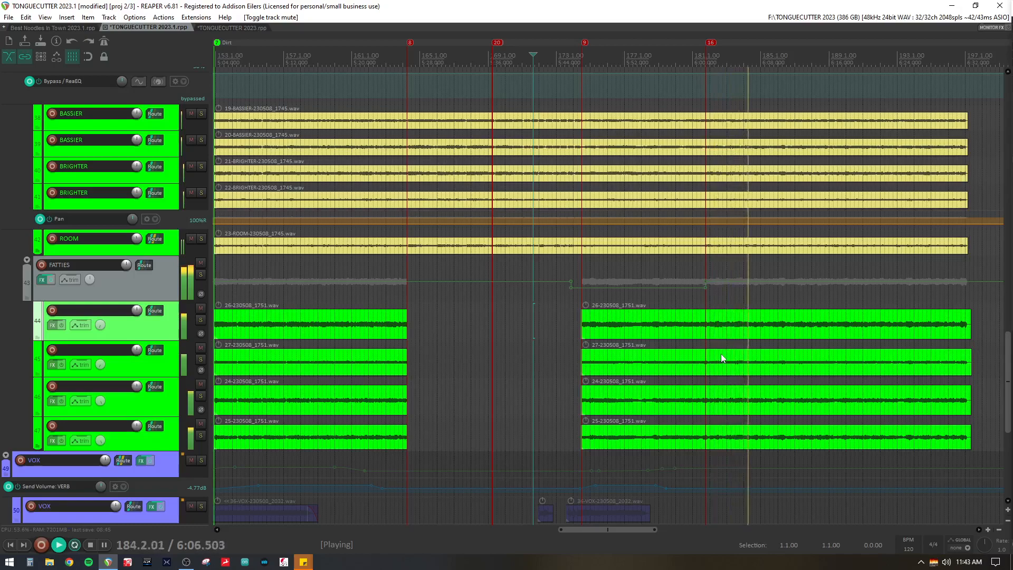
key(space)
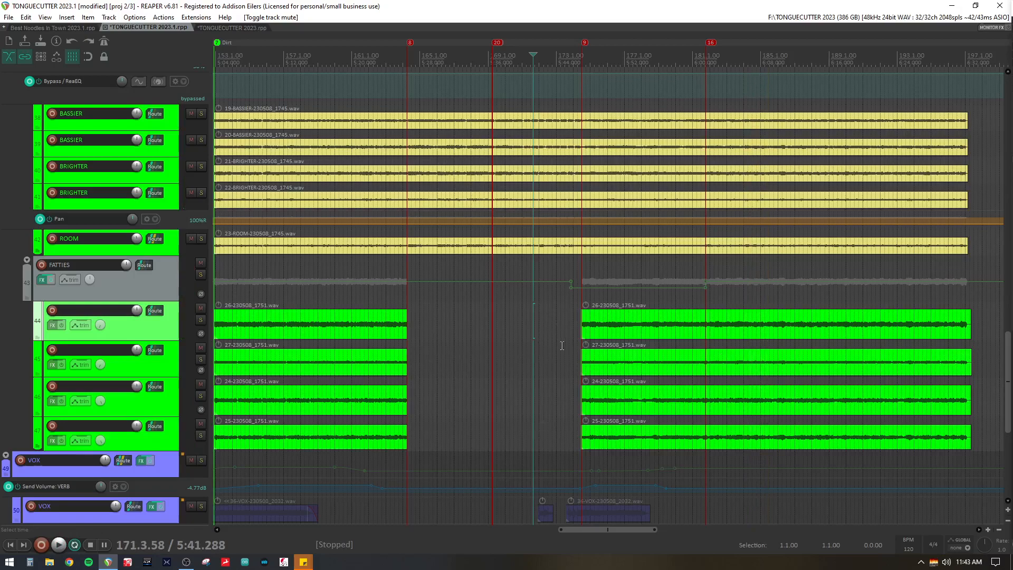
- Try extending the first FATTIES track's item across the gap to marker 9, and undo the extension
scroll(562, 345, down, 1)
drag(410, 304, 576, 306)
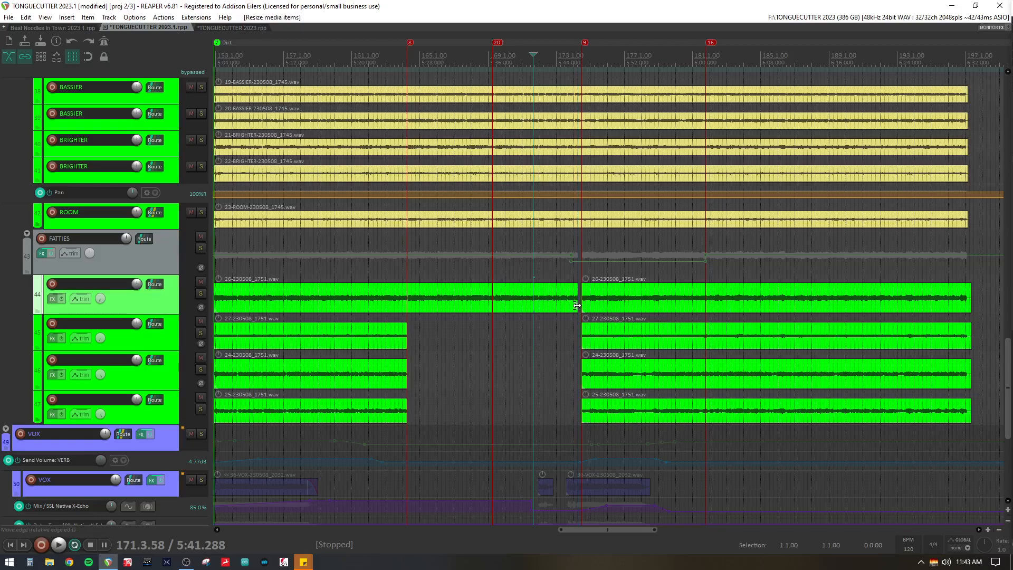
key(ctrl+z)
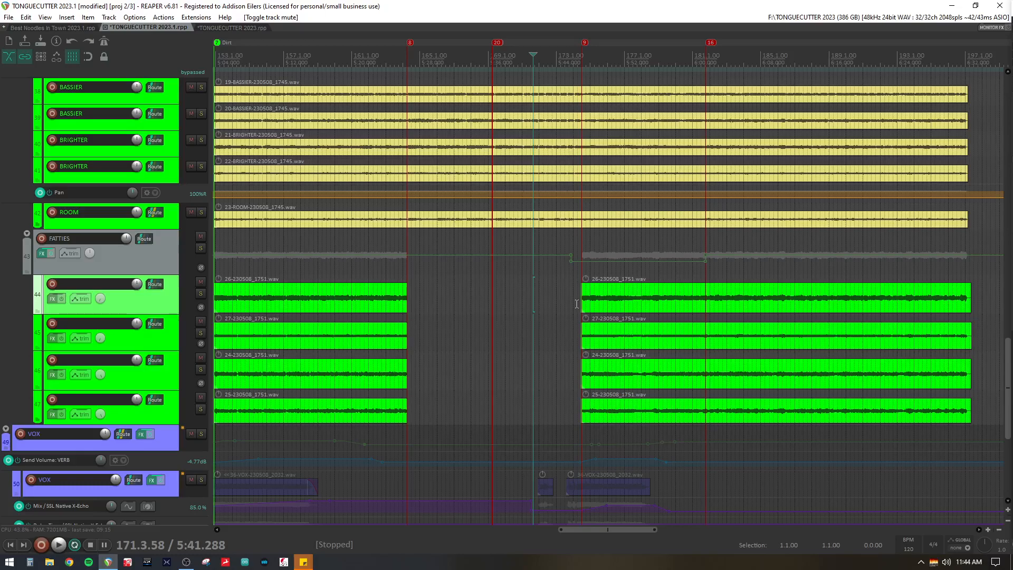
- Bring the VOX tracks and a wider stretch of the timeline into view and solo the VOX folder
scroll(577, 304, down, 5)
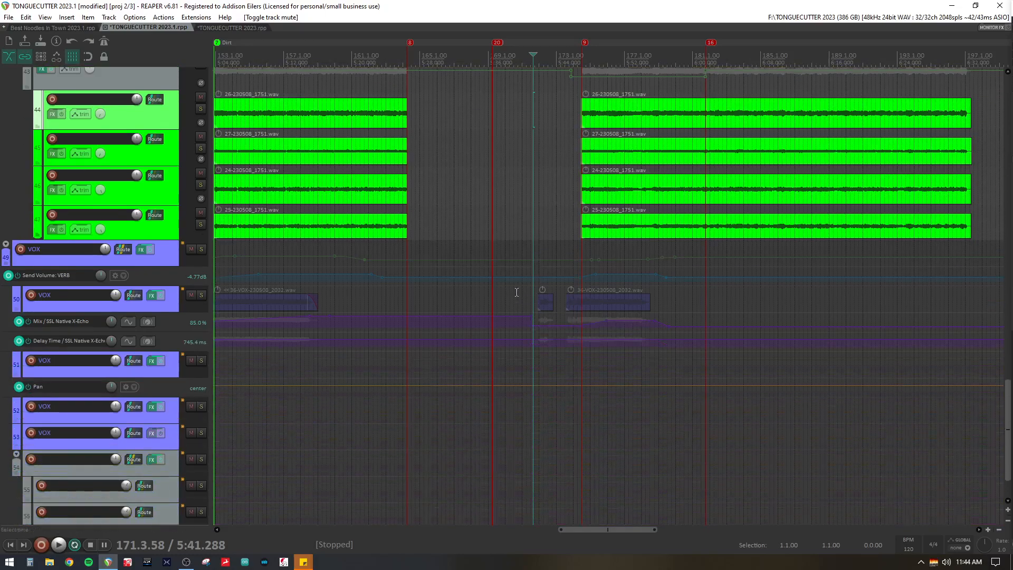
click(517, 292)
scroll(516, 292, down, 4)
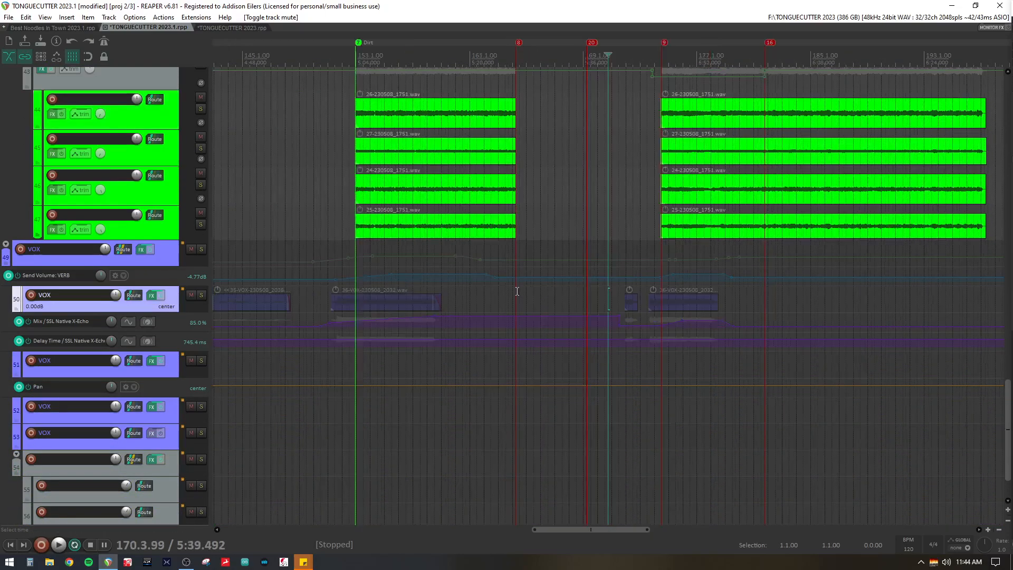
click(204, 250)
click(204, 249)
click(205, 249)
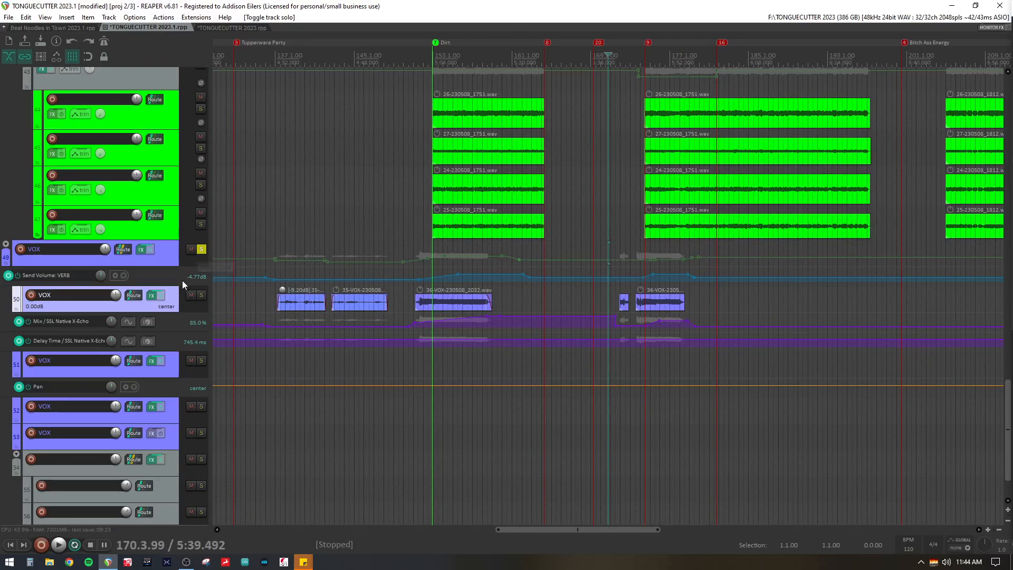
- Review SA2RATE2, SSL Native Channel Strip 2, SPL De-Esser, CLA-76 Mono and SSL Native X-Echo in VOX track 50's effects chain, and close it
click(153, 296)
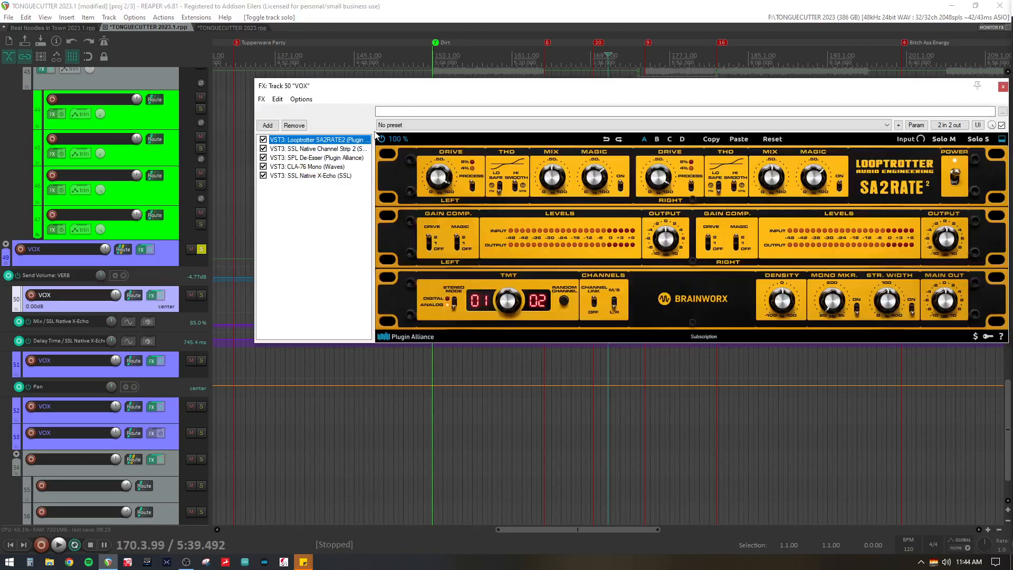
click(342, 150)
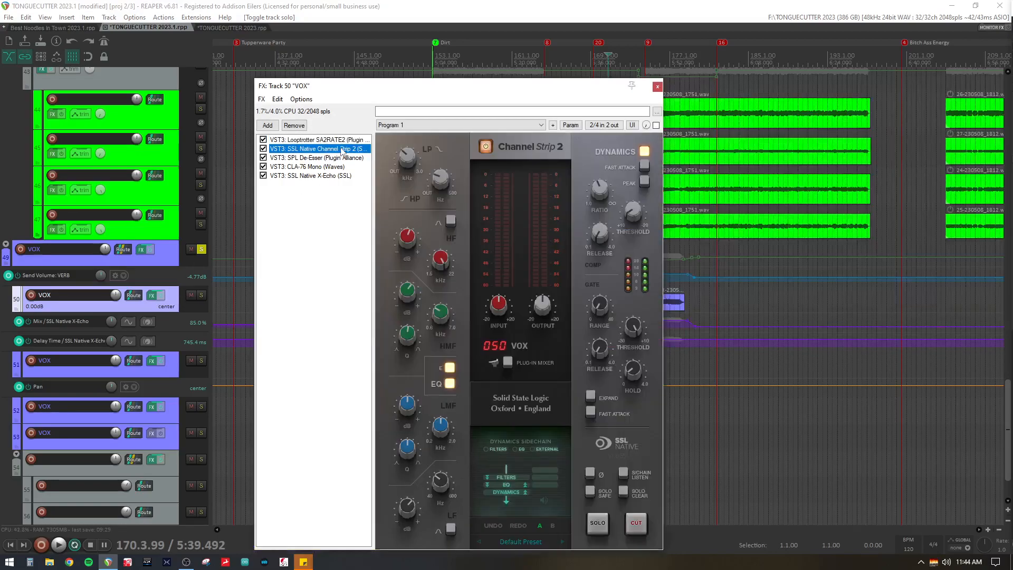
drag(522, 89, 631, 41)
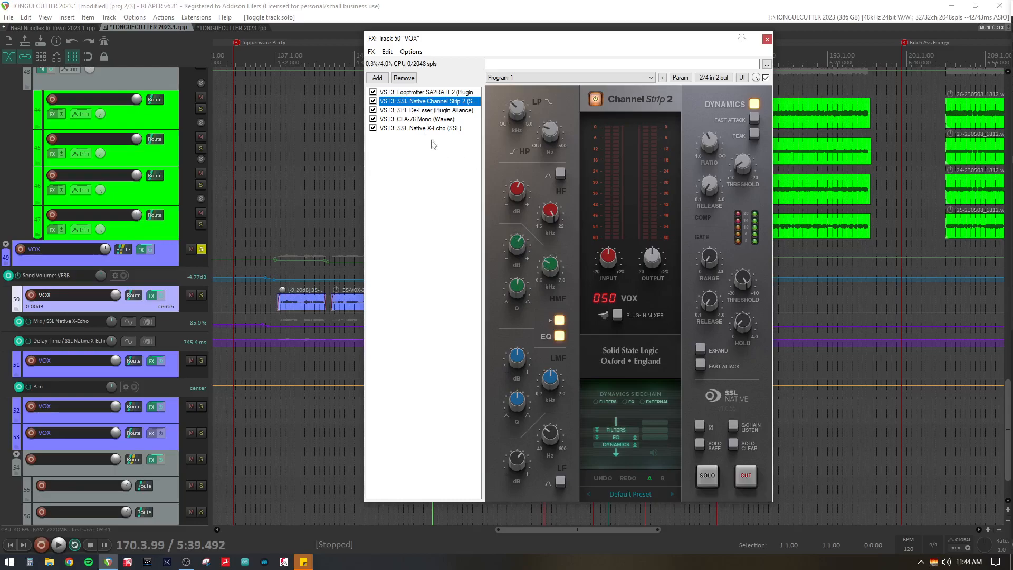
mouse_move(548, 215)
click(434, 110)
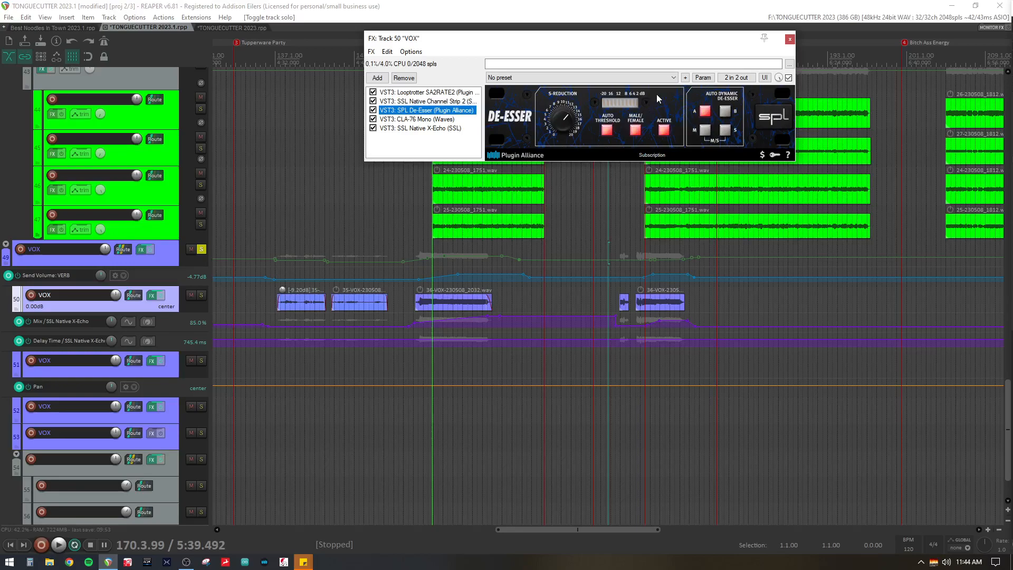
click(430, 120)
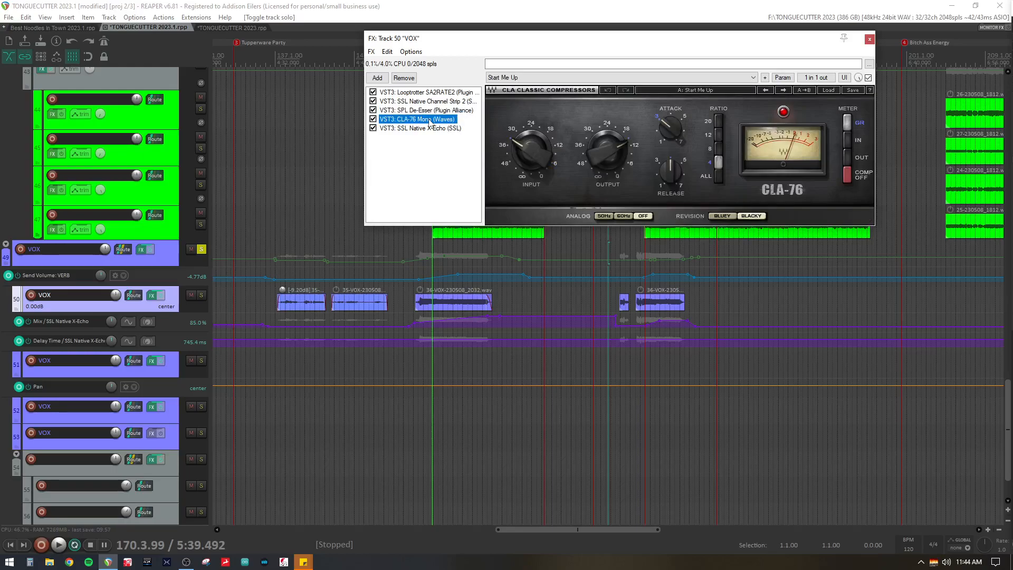
drag(714, 42, 653, 43)
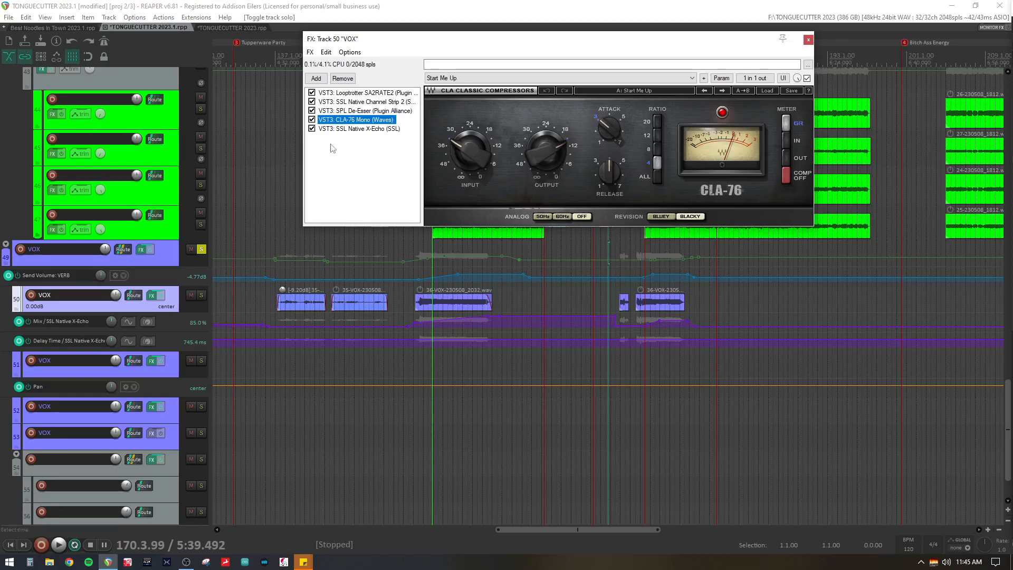
click(351, 128)
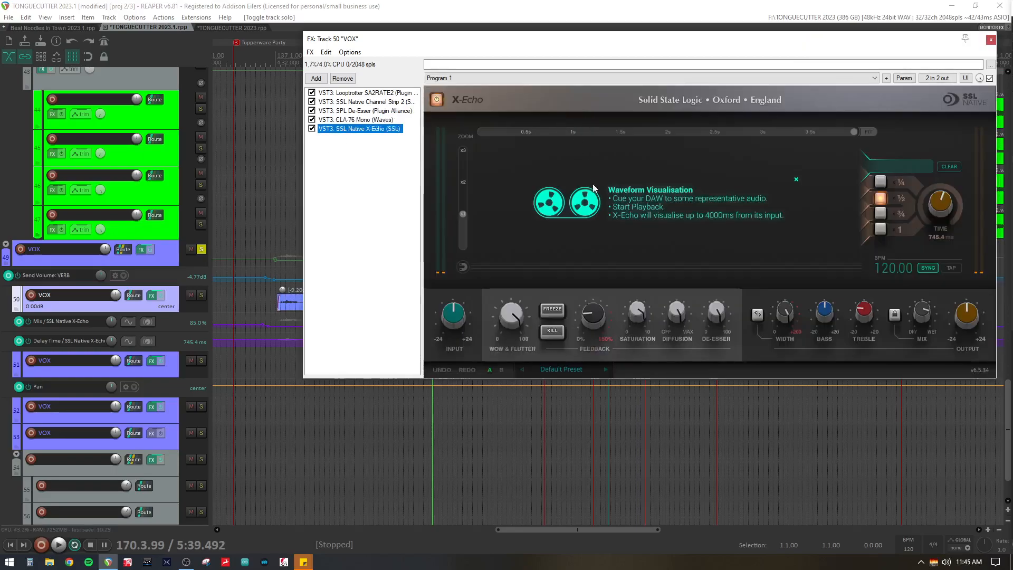
drag(722, 41, 642, 33)
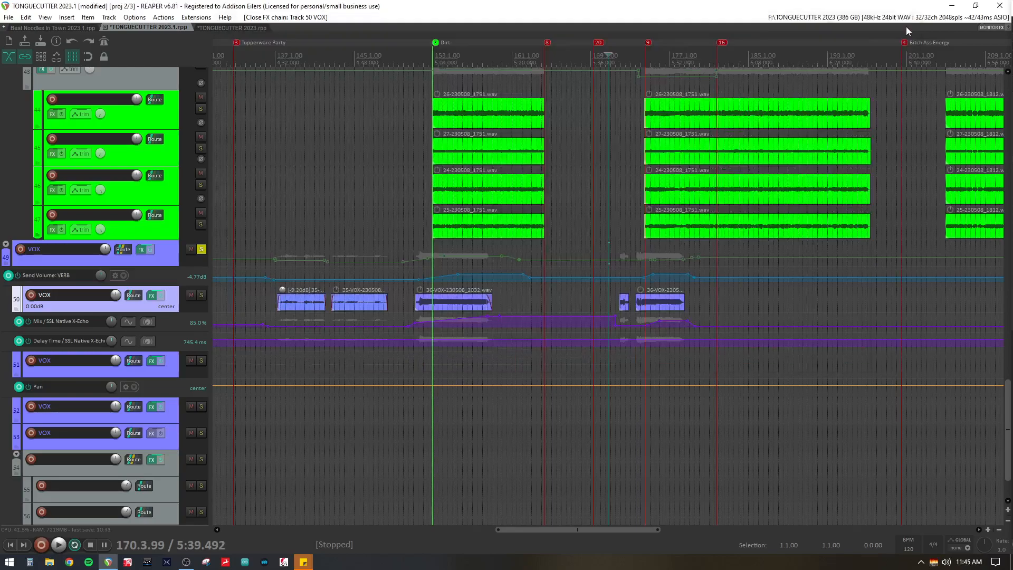
click(908, 27)
- Browse the SSL plugins available for VOX track 50 without adding one, and close its effects chain
scroll(485, 273, up, 2)
scroll(486, 273, down, 3)
scroll(486, 273, down, 2)
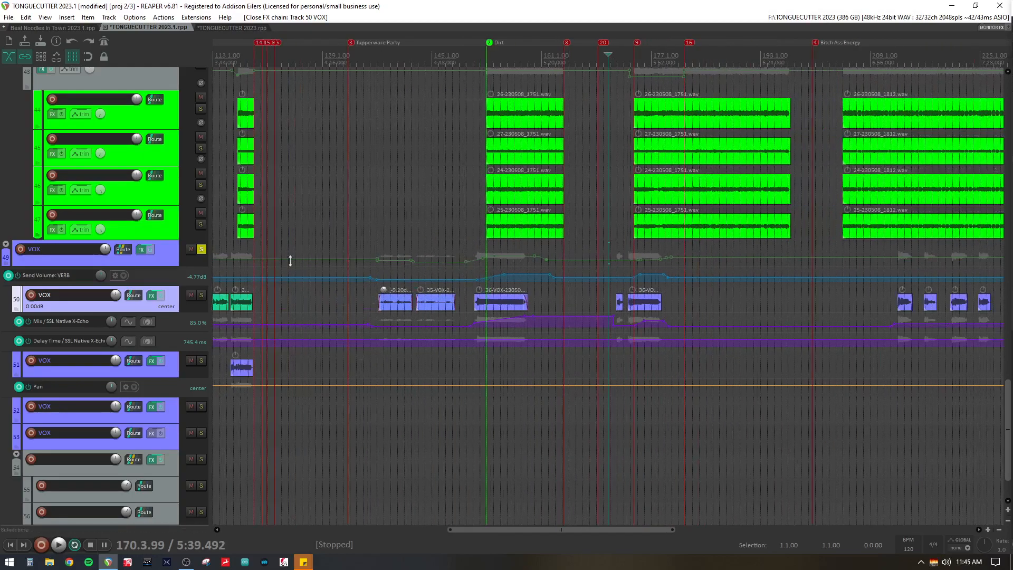
click(152, 296)
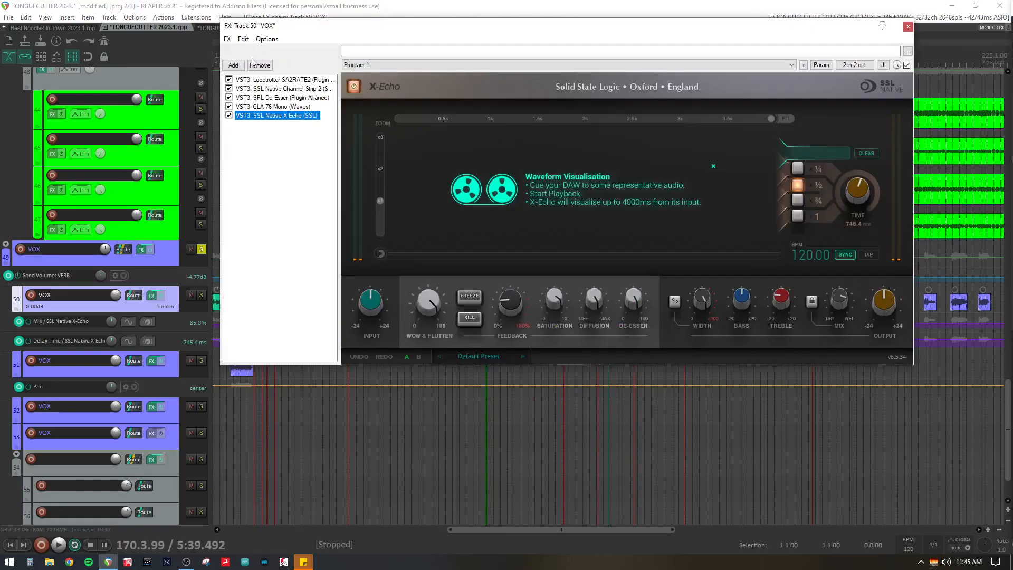
click(234, 64)
click(422, 378)
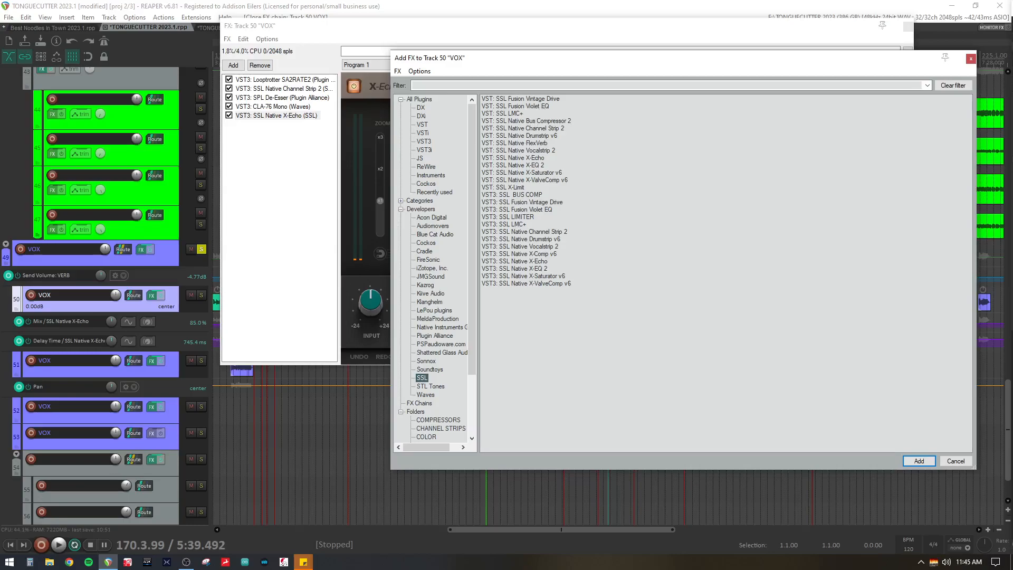
click(971, 59)
click(907, 27)
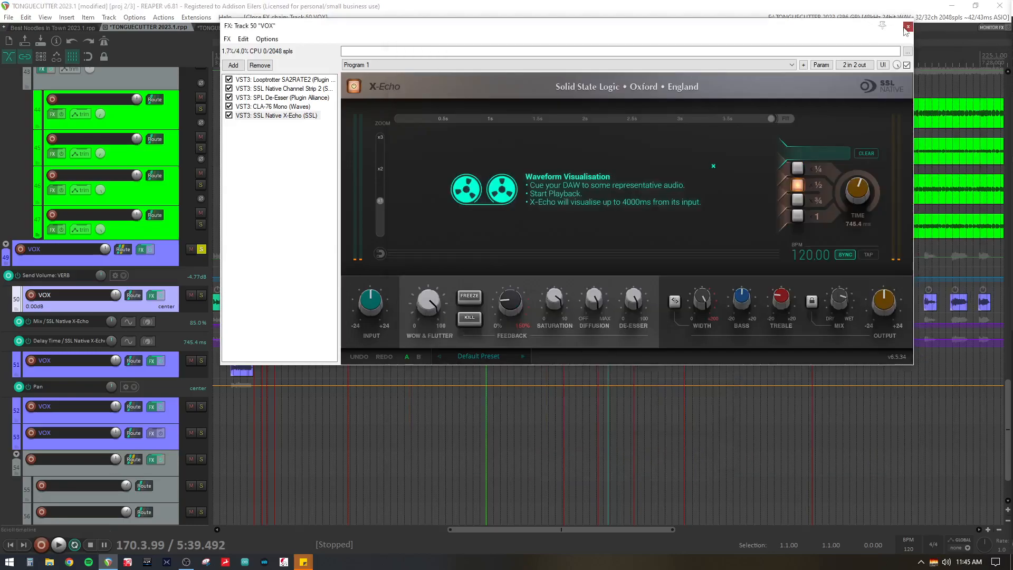
- Review soothe2 and SSL X-Limit in the VOX folder's effects chain, and close it
click(141, 249)
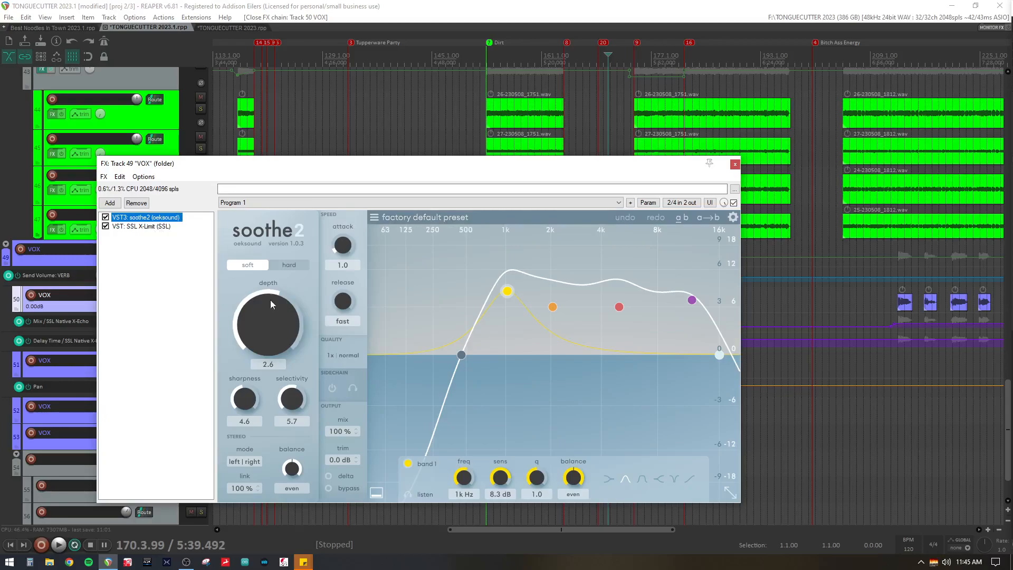
click(156, 226)
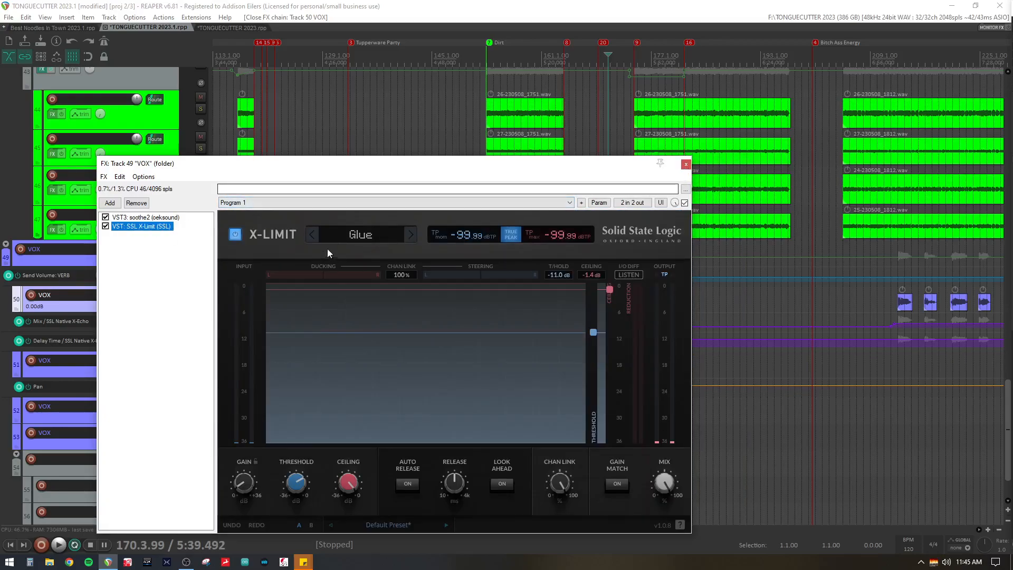
click(684, 164)
- Place the edit cursor at the vocal phrase after the Tupperware Party marker and bypass all five effects on VOX track 50
click(383, 246)
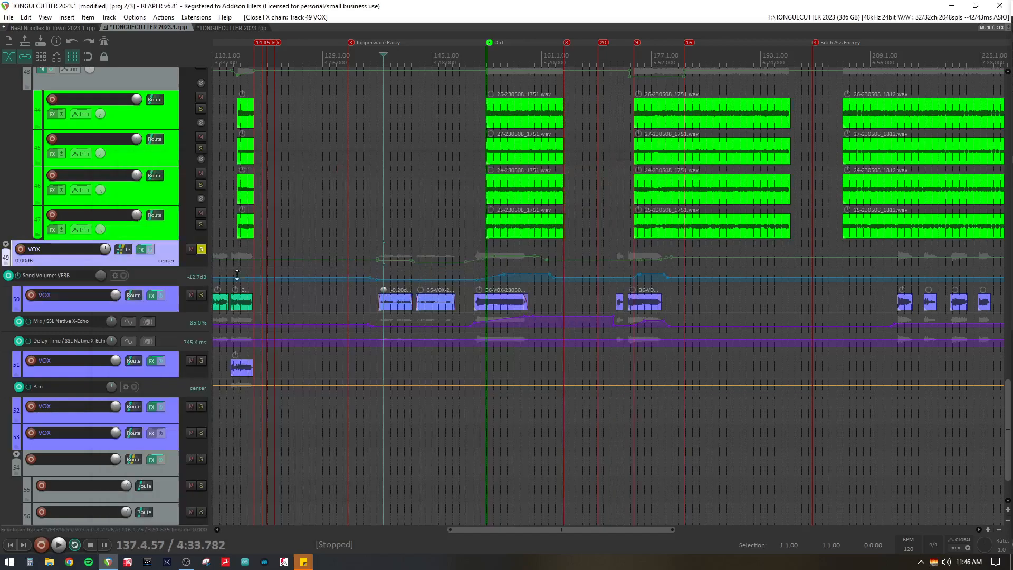
click(165, 295)
click(153, 296)
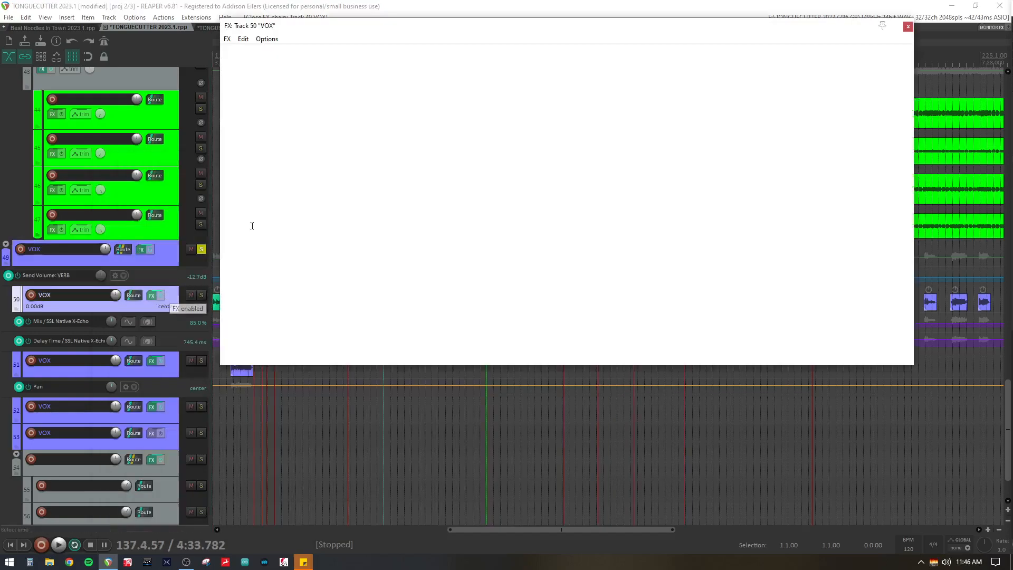
click(229, 115)
click(229, 97)
click(229, 89)
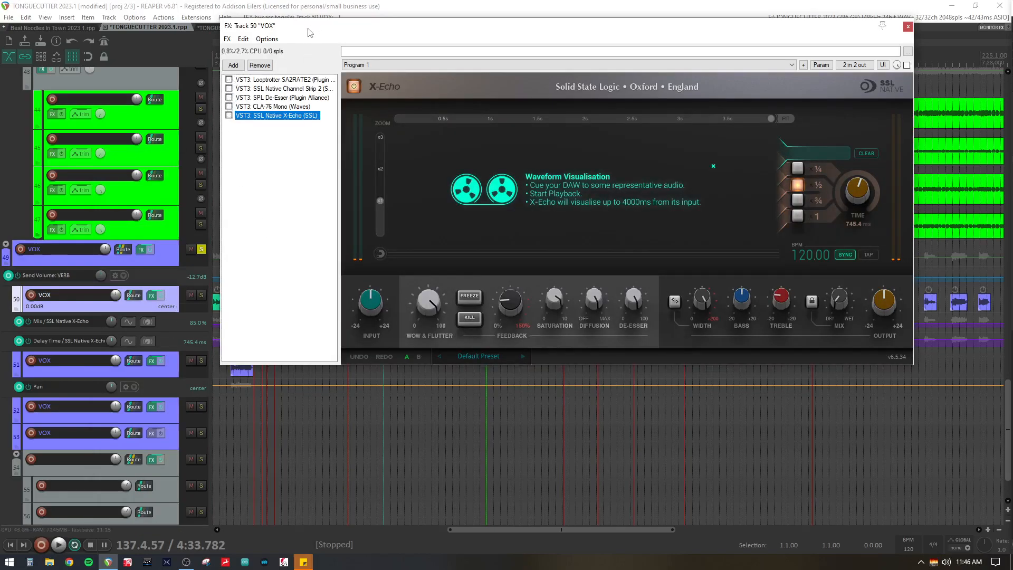
drag(315, 30, 357, 43)
- Bypass SSL X-Limit and soothe2 on the VOX folder, and close both effects chain windows
click(141, 249)
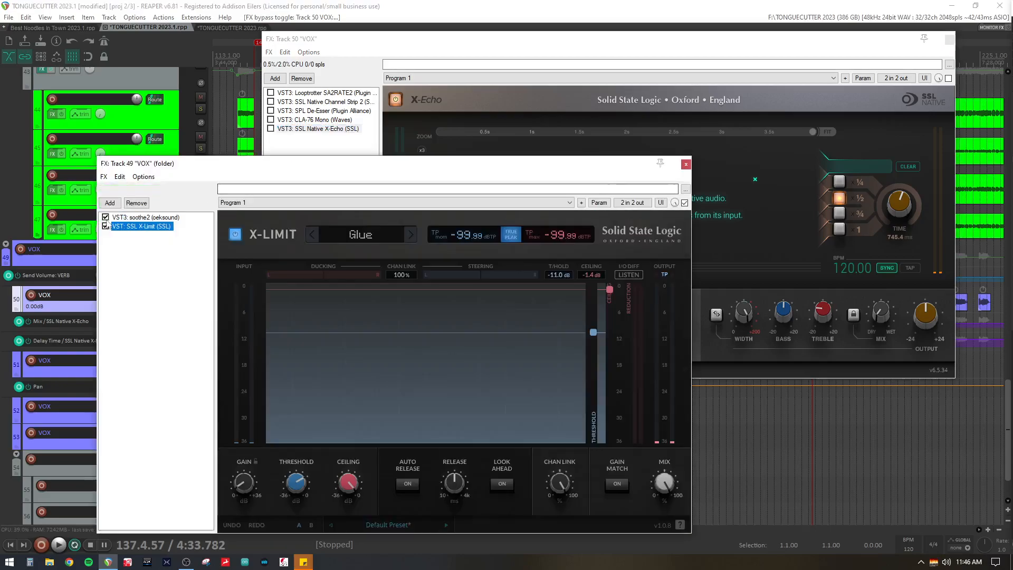
click(105, 226)
click(105, 217)
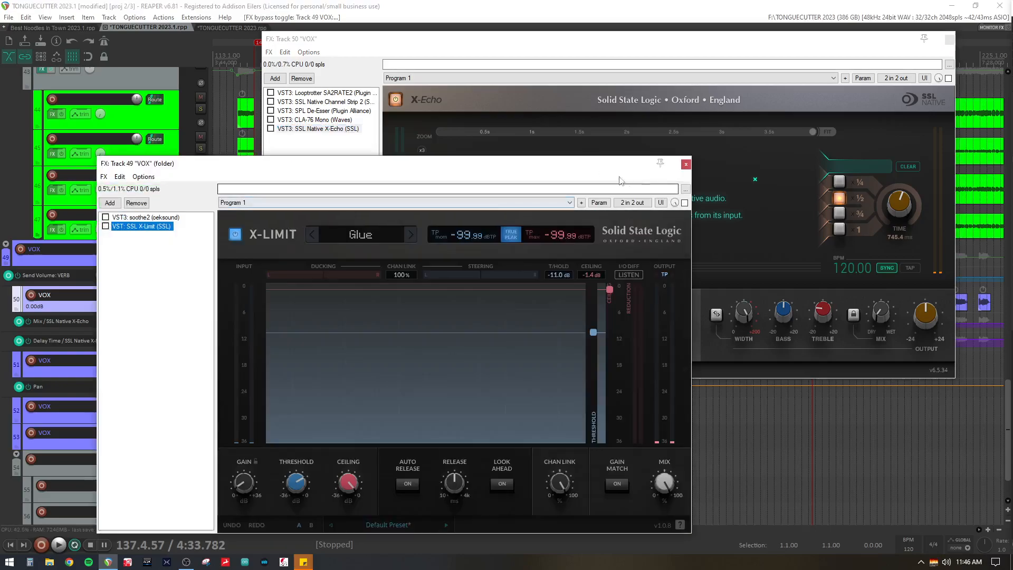
click(686, 164)
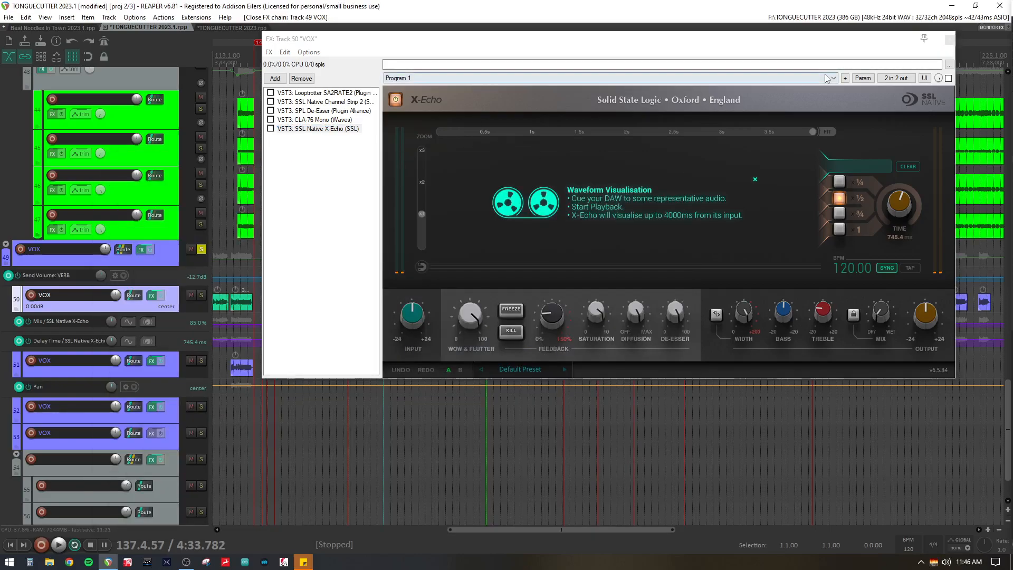
click(949, 40)
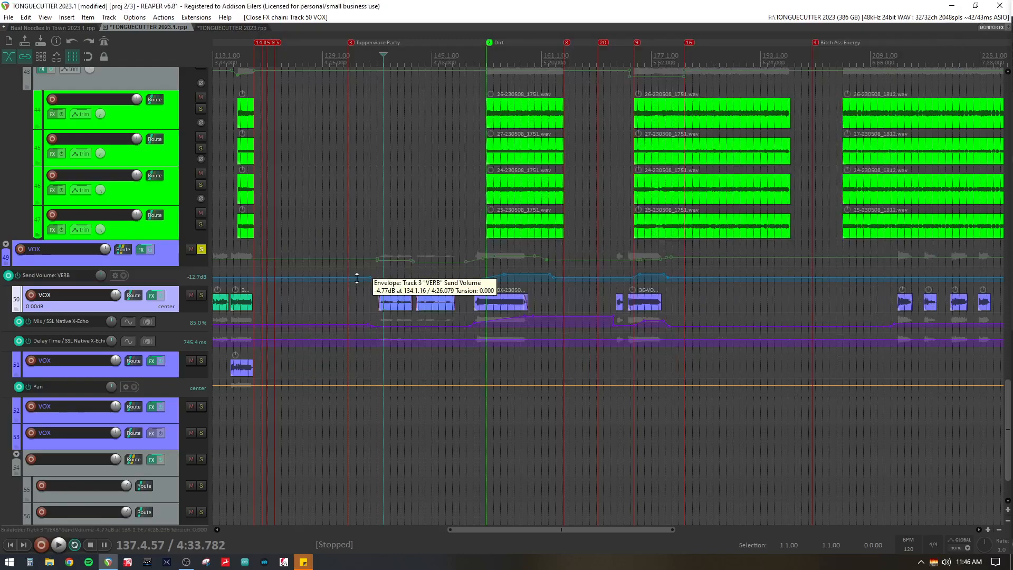
- Play the soloed dry vocals briefly from the phrase after the Tupperware Party marker with VOX track 50's effects chain open
click(379, 247)
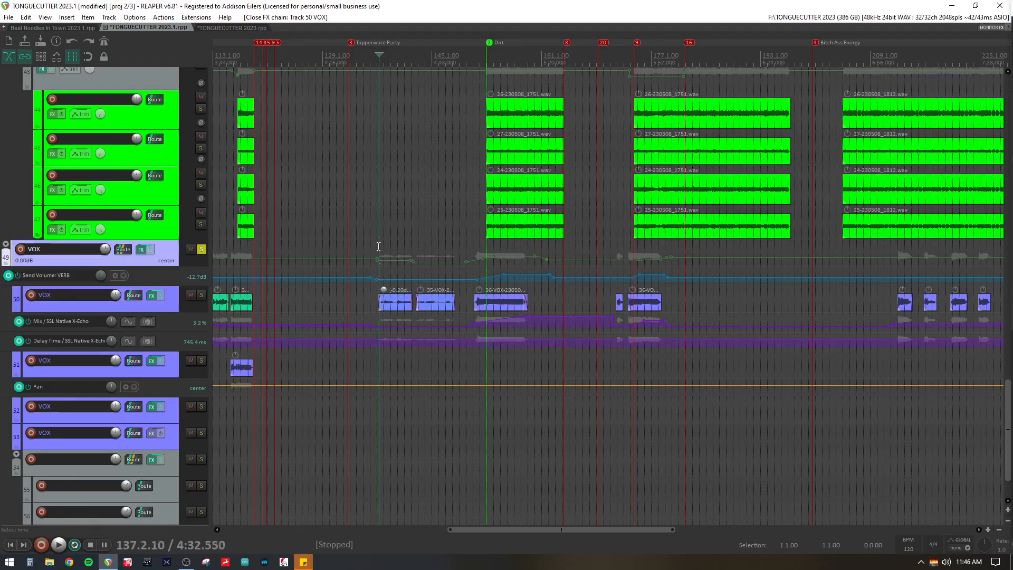
click(151, 295)
key(space)
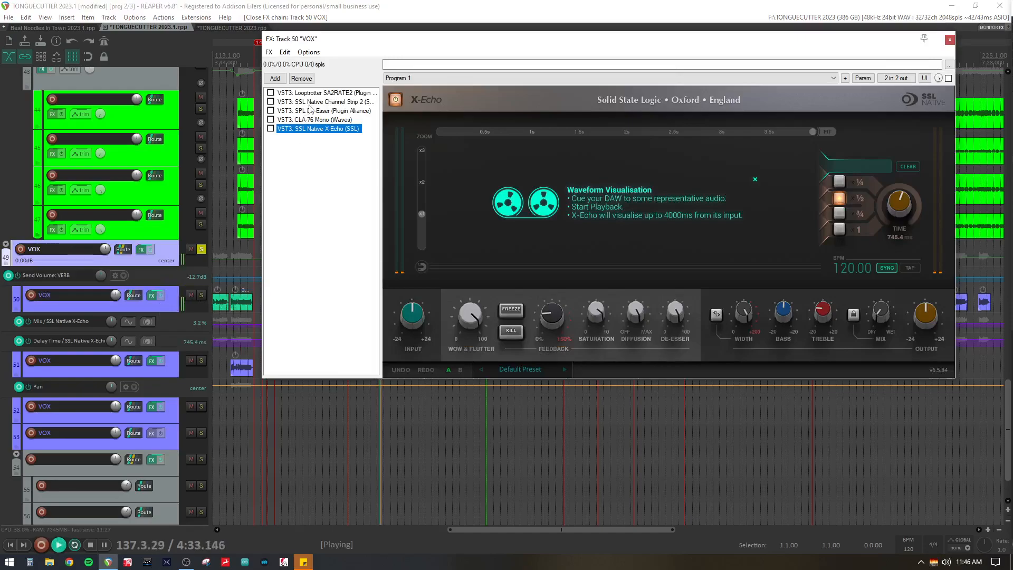
key(space)
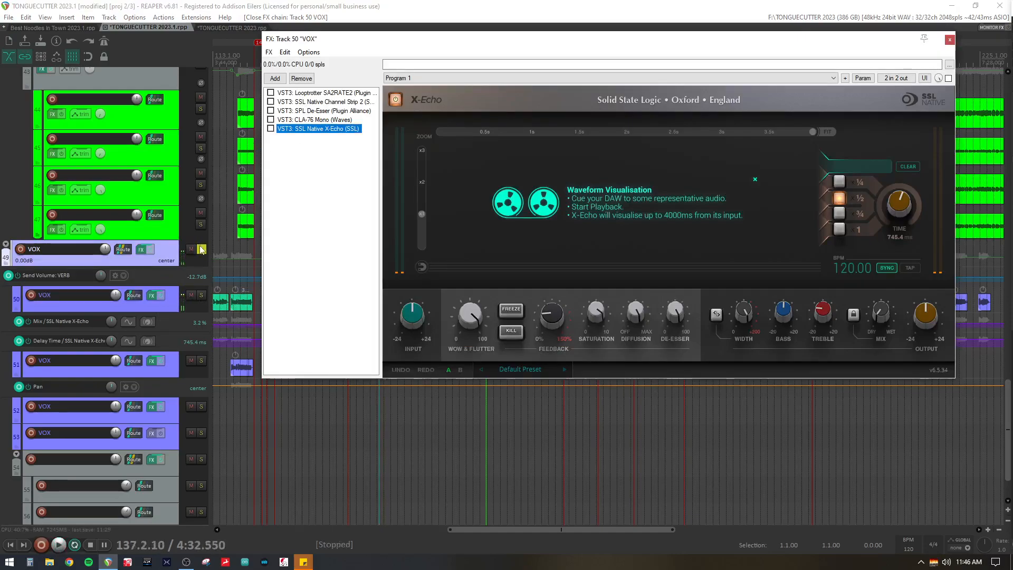
- Solo the VOX folder and re-enable Looptrotter SA2RATE2 and SSL Native Channel Strip 2 on VOX track 50, playing the phrase after each
click(201, 249)
key(space)
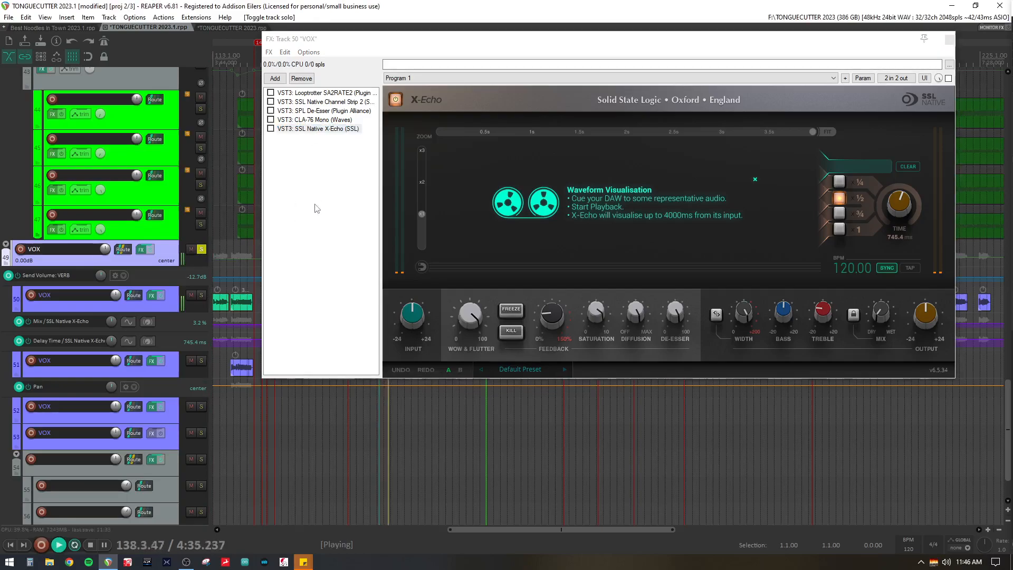
click(271, 93)
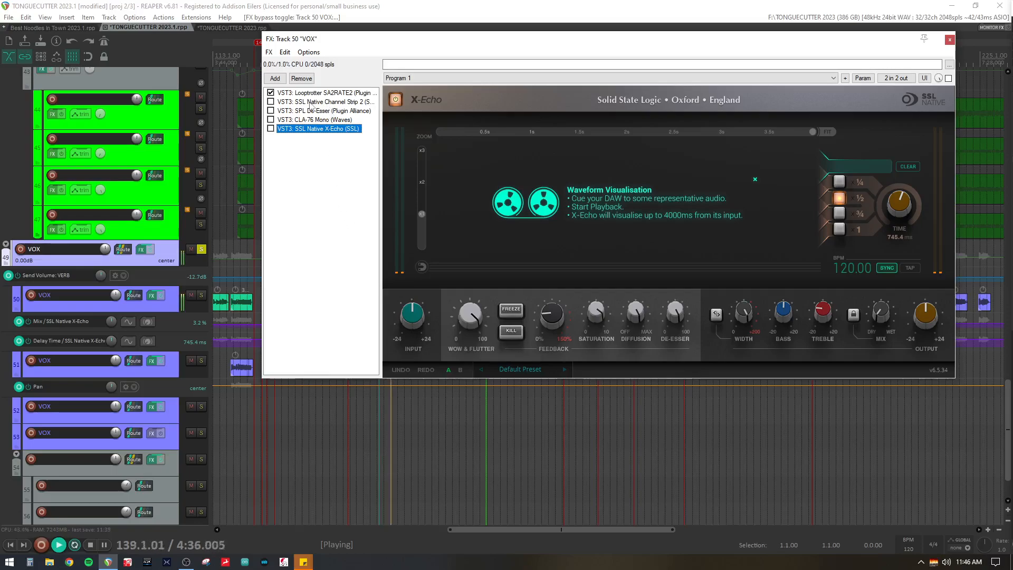
key(space)
click(271, 102)
key(space)
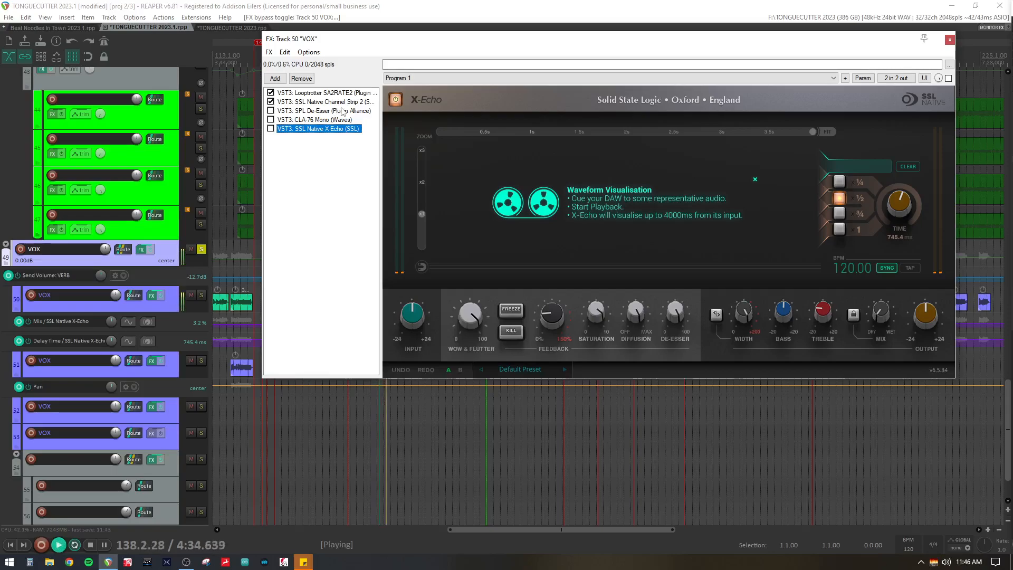
- Re-enable SPL De-Esser and CLA-76 Mono on VOX track 50, playing the vocal phrase after each one
key(space)
click(271, 111)
key(space)
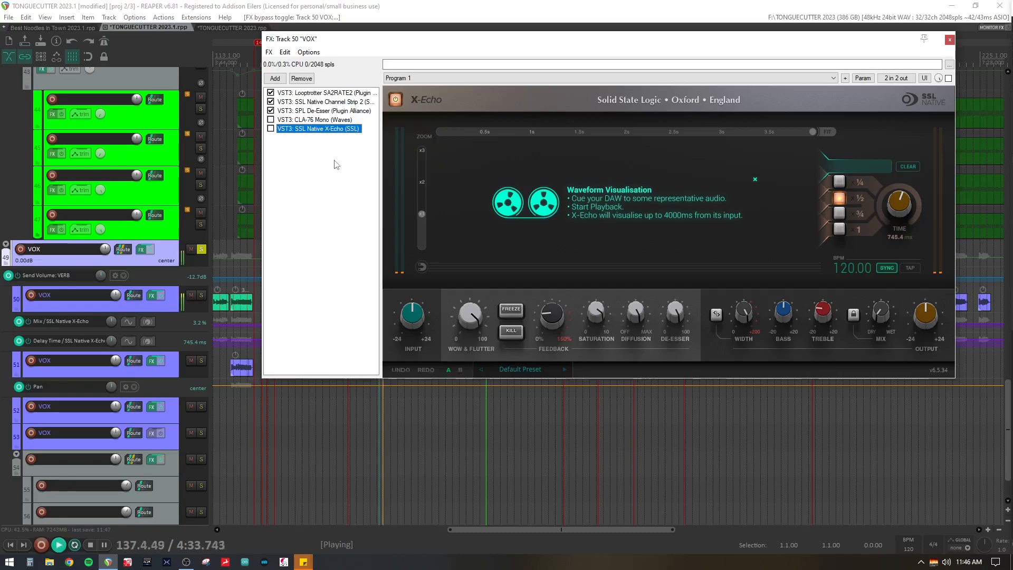
click(318, 120)
click(270, 120)
key(space)
key(space)
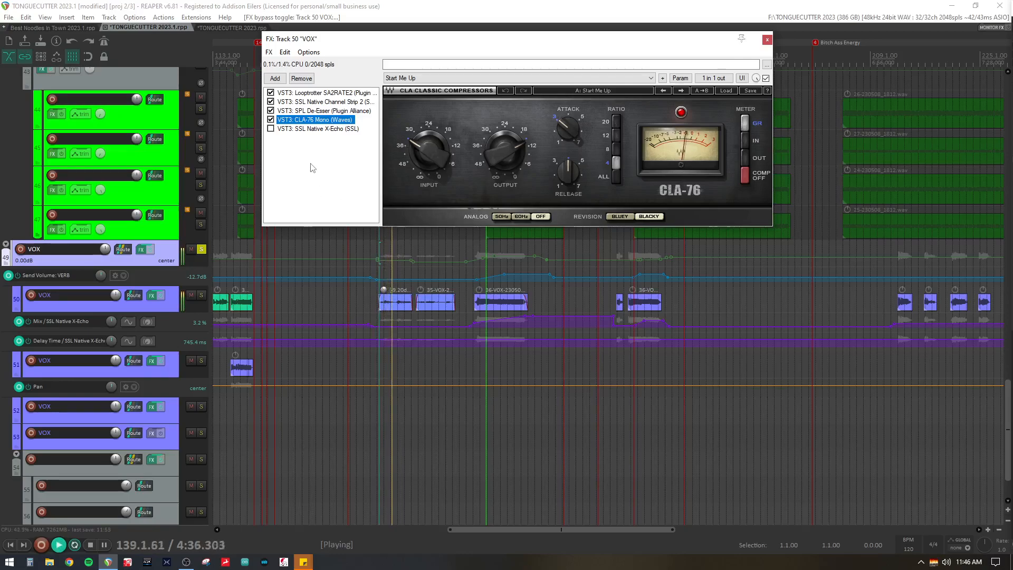
key(space)
- Re-enable SSL Native X-Echo on VOX track 50 and play the soloed vocal phrase with it
click(271, 128)
key(space)
key(space)
- Re-enable soothe2 and SSL X-Limit on the VOX folder while auditioning the phrase, and close both effects chain windows
click(141, 249)
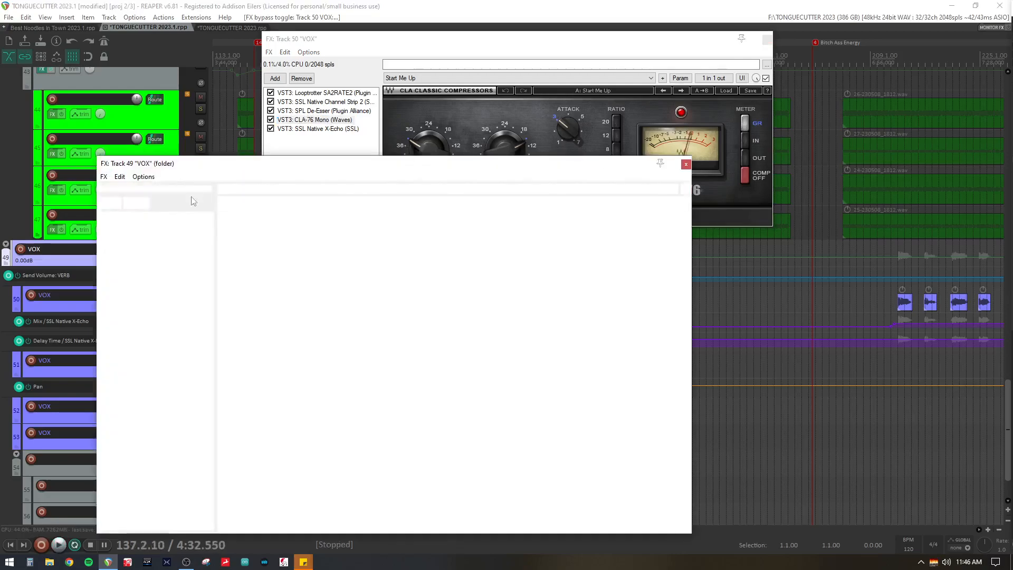
click(106, 225)
key(space)
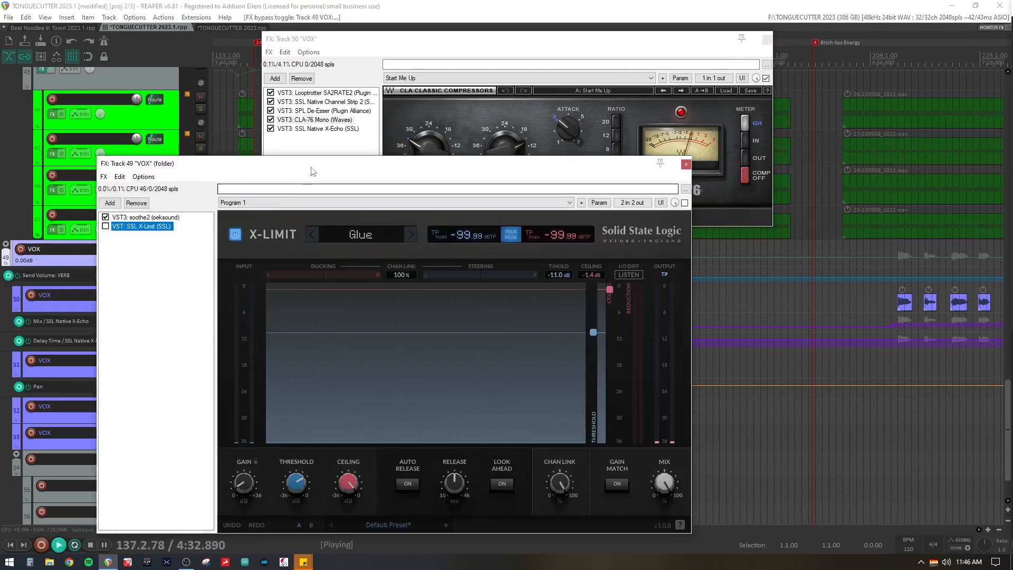
key(Up)
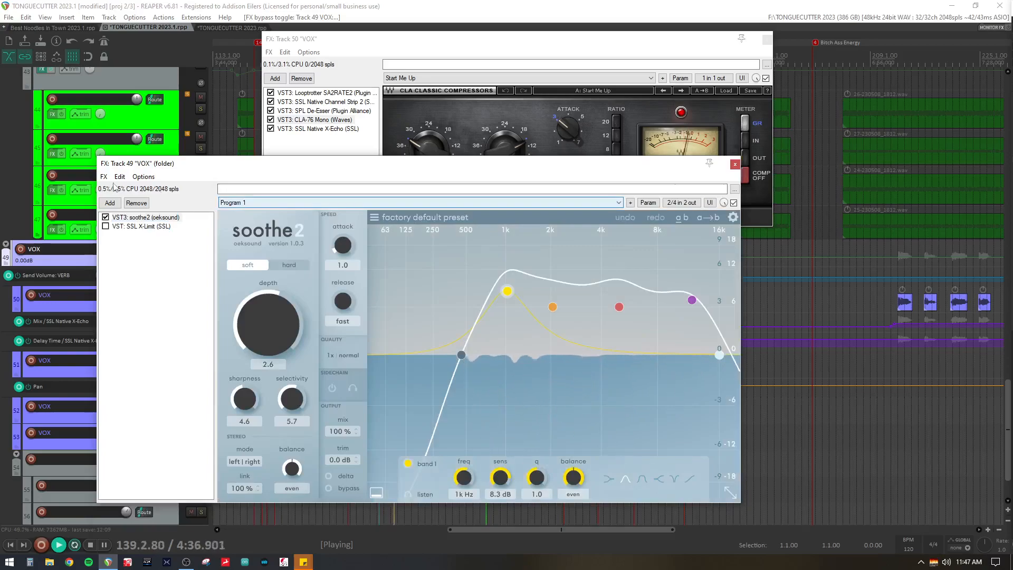
click(106, 226)
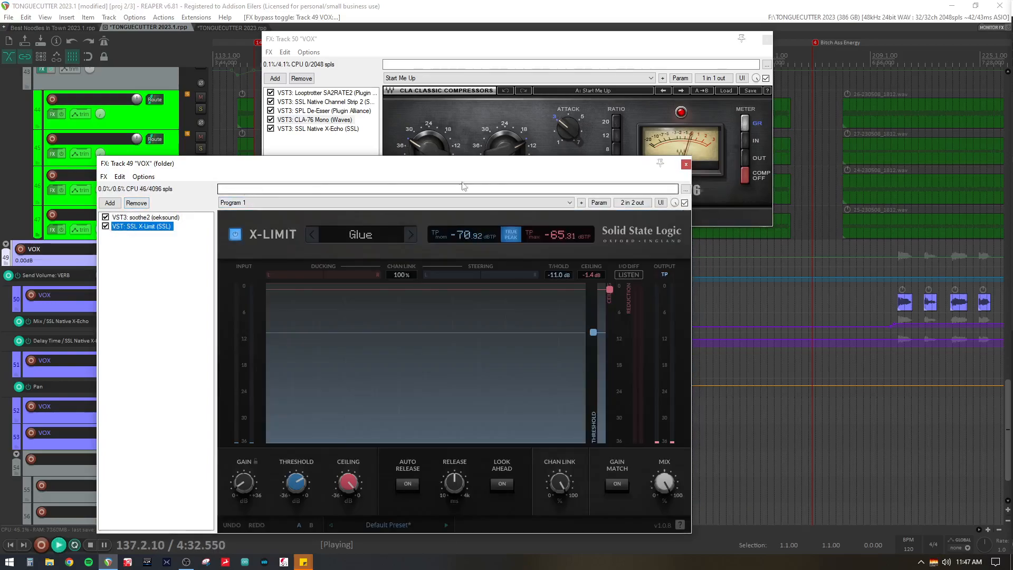
click(686, 164)
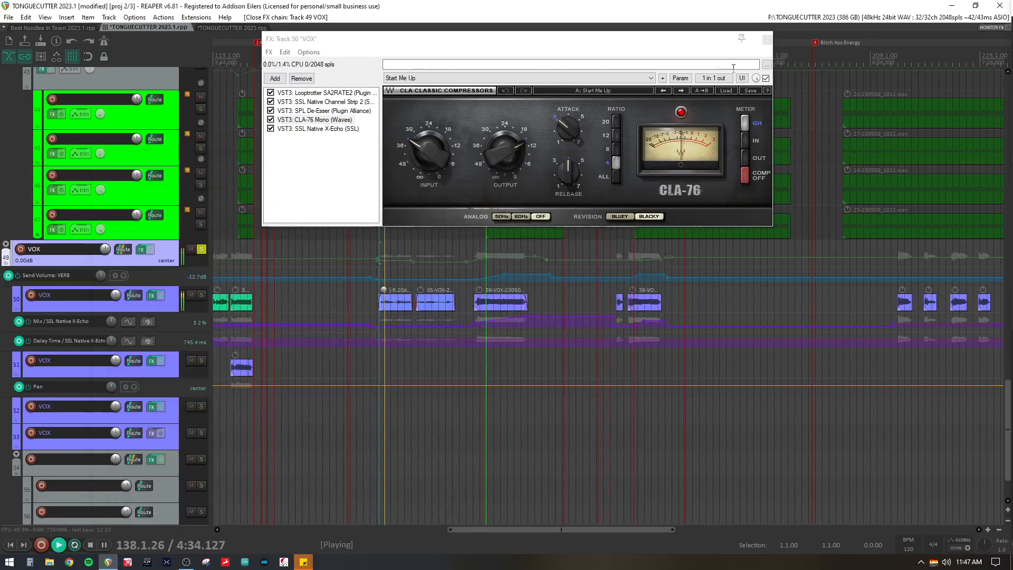
click(766, 38)
key(space)
- Enlarge VOX track 50's X-Echo Mix and Delay Time envelope lanes and review X-Echo in its effects chain
drag(184, 331, 172, 390)
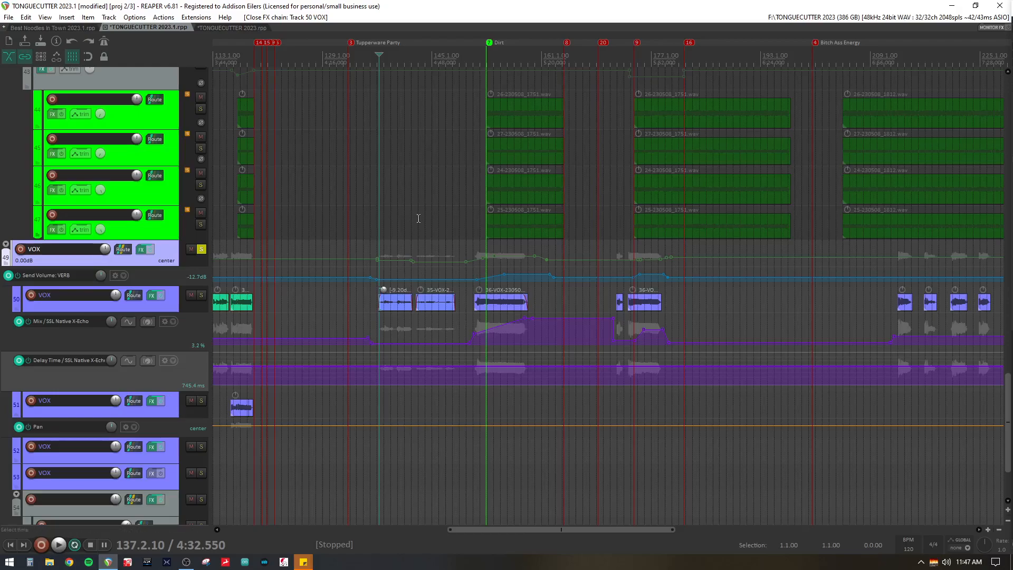
click(152, 295)
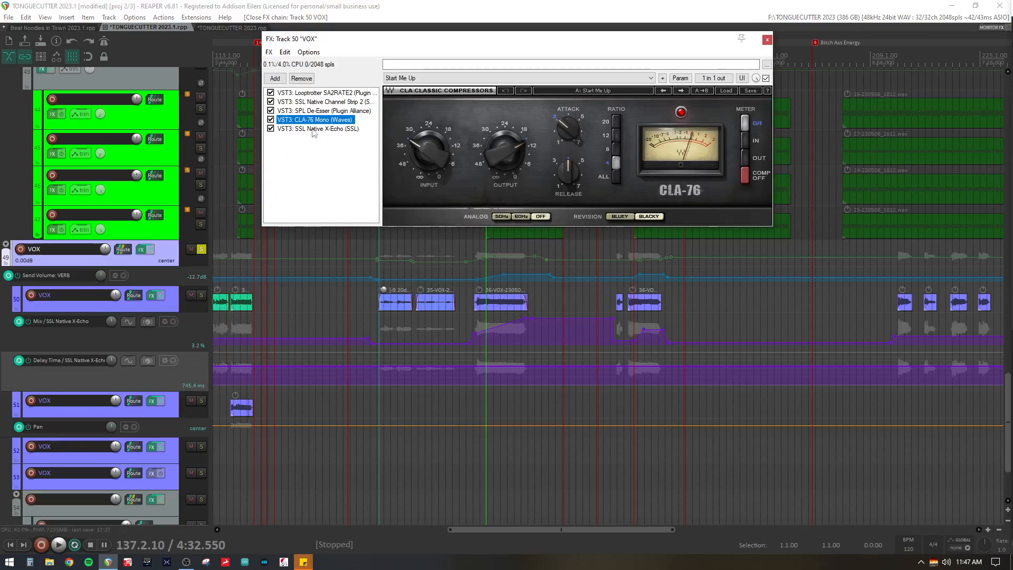
click(314, 130)
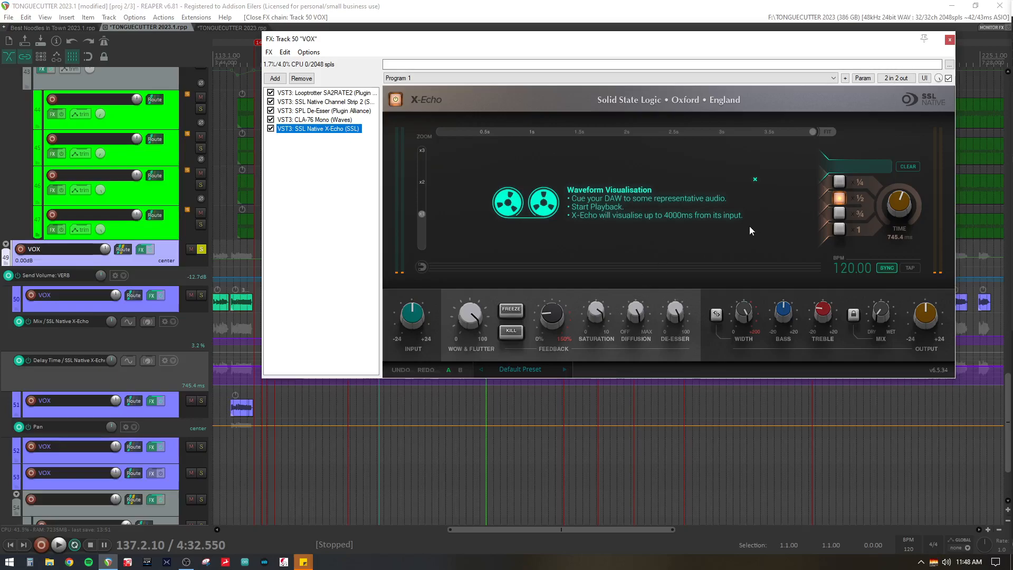
drag(755, 35, 746, 33)
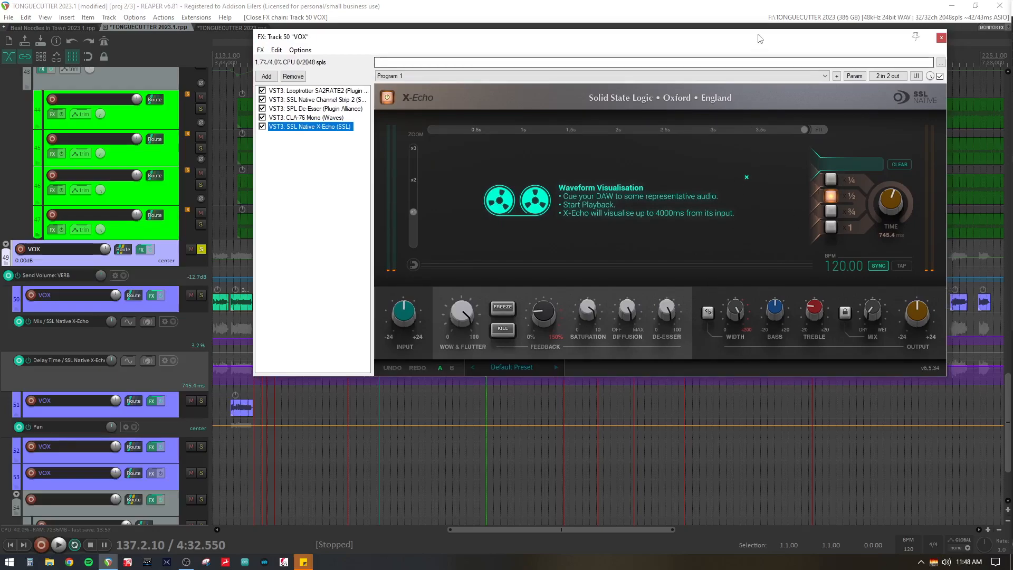
drag(764, 42, 741, 30)
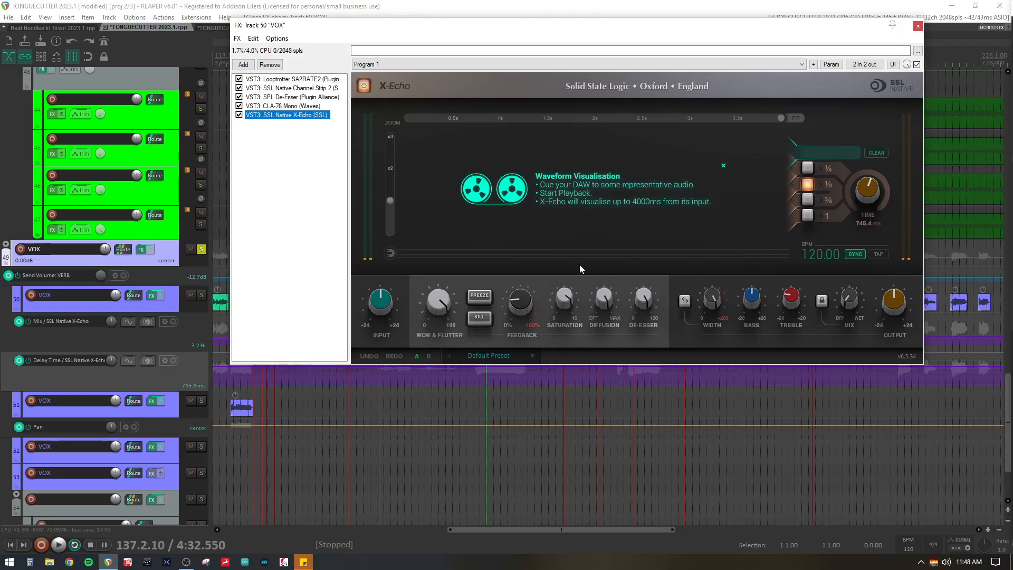
- Play the soloed vocals from just before the Dirt marker, examine X-Echo's waveform display and controls, and close the effects chain
drag(684, 27, 700, 423)
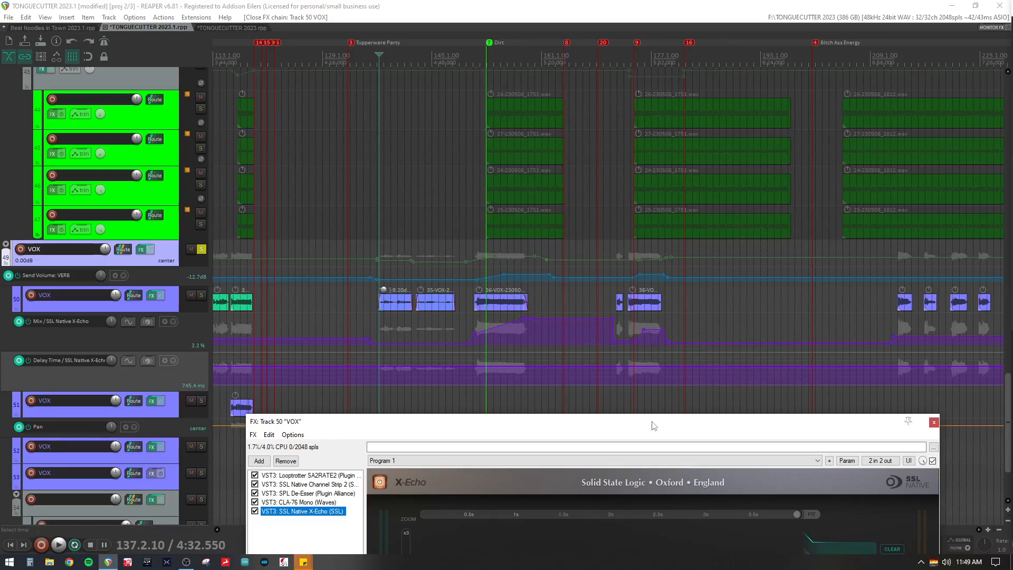
click(474, 229)
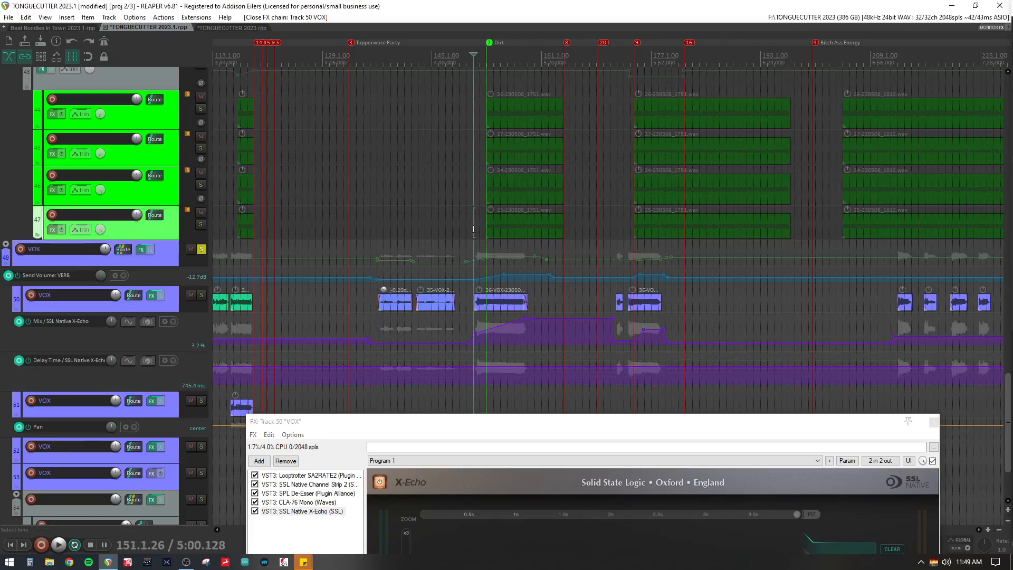
key(space)
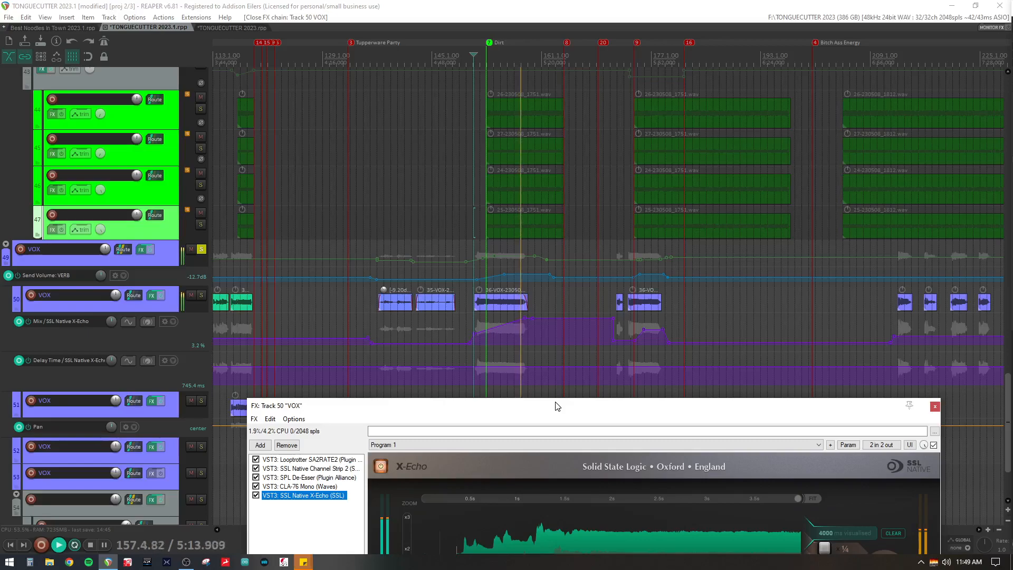
drag(557, 406, 549, 192)
key(space)
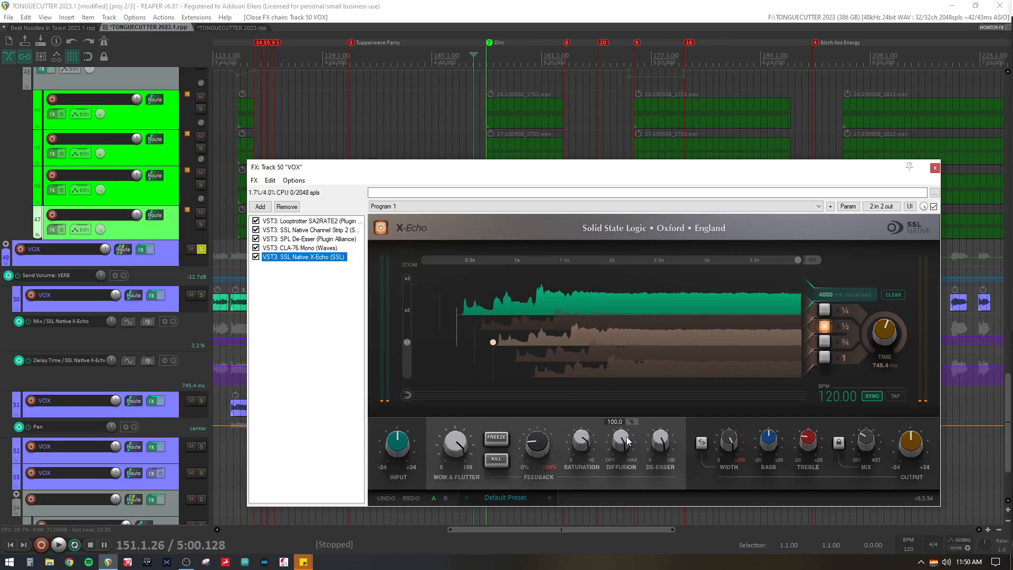
click(935, 169)
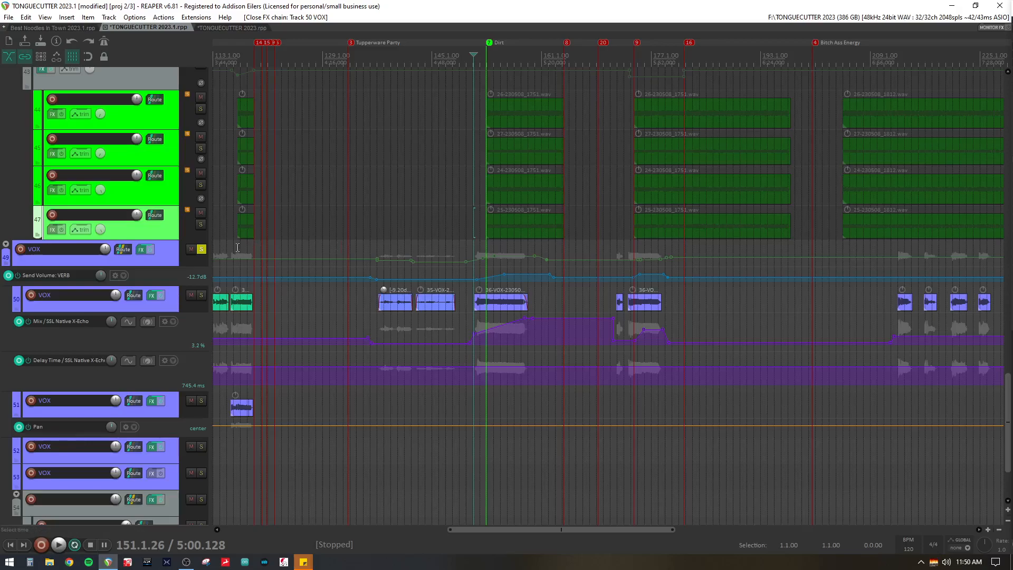
- Unsolo the VOX folder and save the project with the edit cursor just before the Dirt marker
click(205, 249)
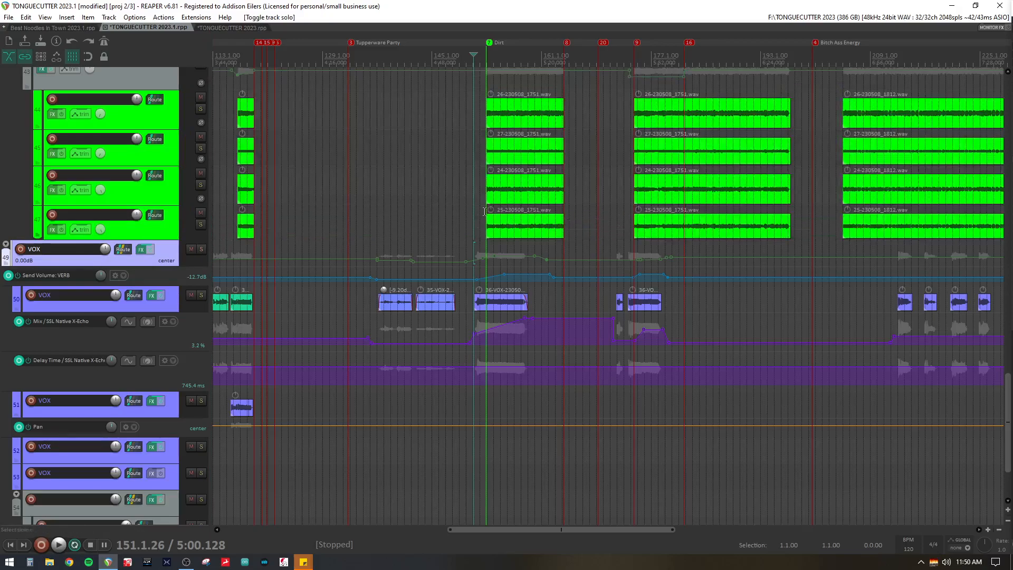
click(472, 210)
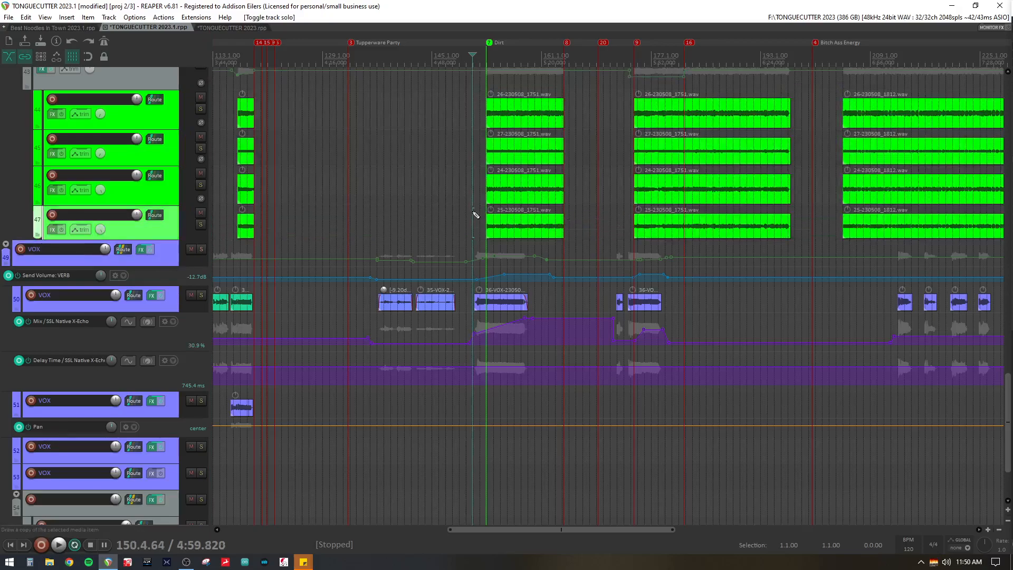
key(ctrl+s)
- Play the full mix from just before the Dirt marker past marker 16 while looking over the VOX, FATTIES and dirty guitar tracks
key(space)
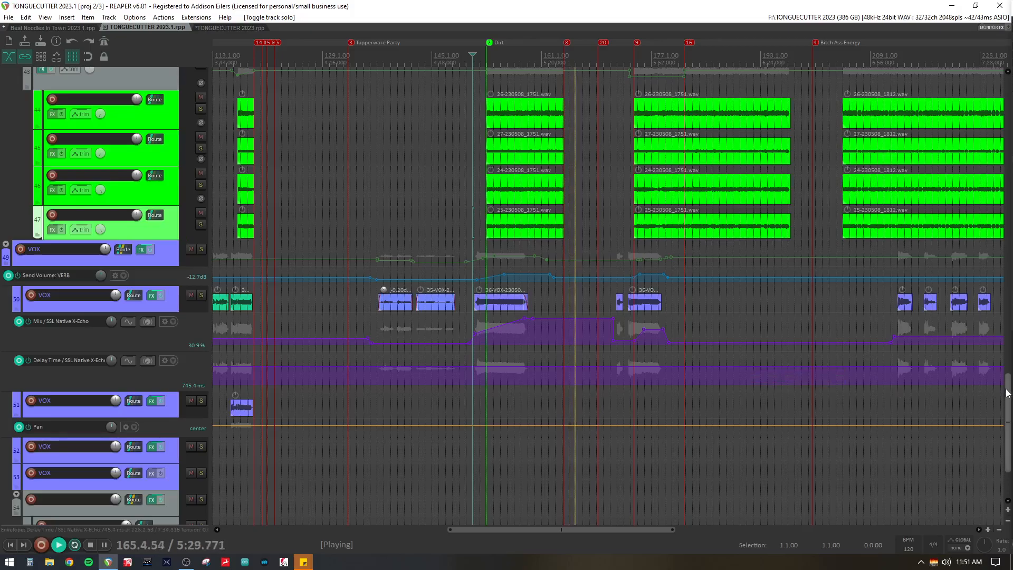
drag(1005, 393, 1005, 444)
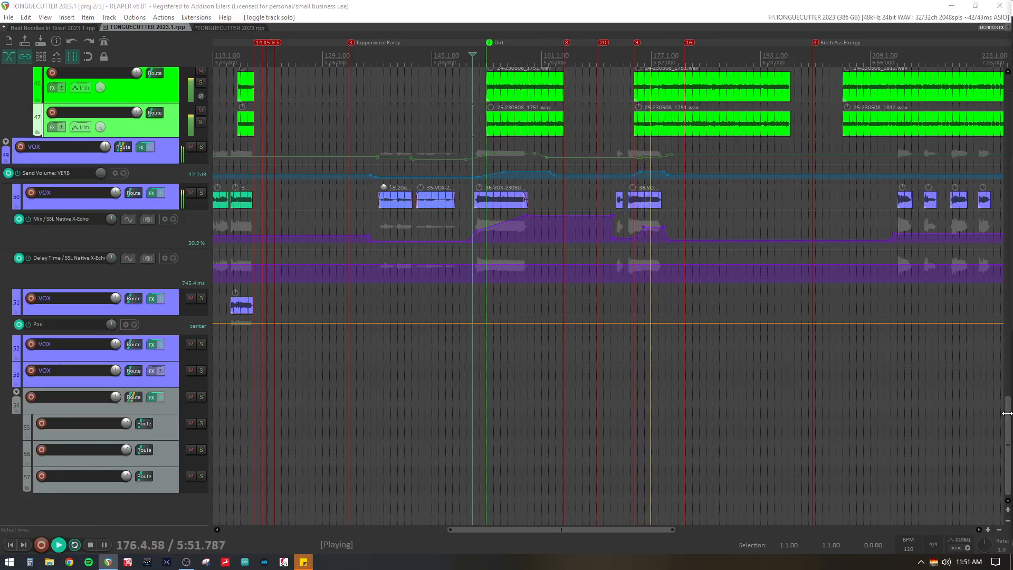
drag(1008, 418, 1011, 390)
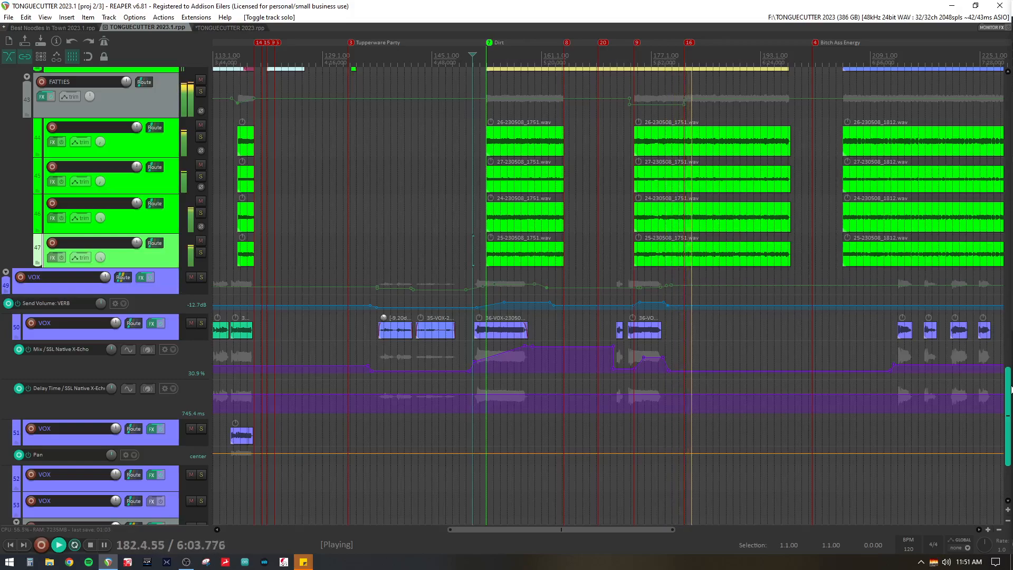
drag(1010, 388, 1010, 362)
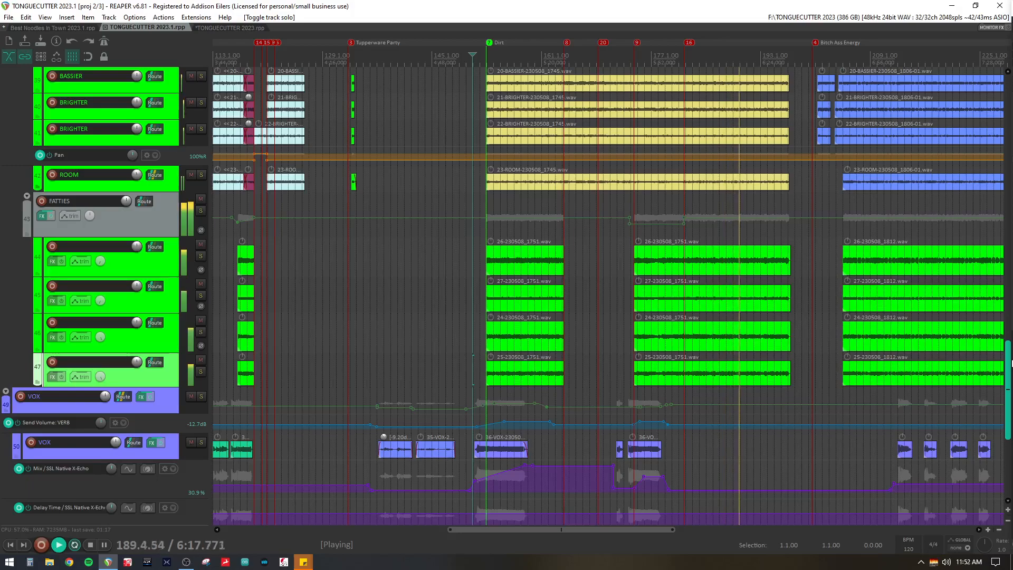
scroll(1011, 362, up, 2)
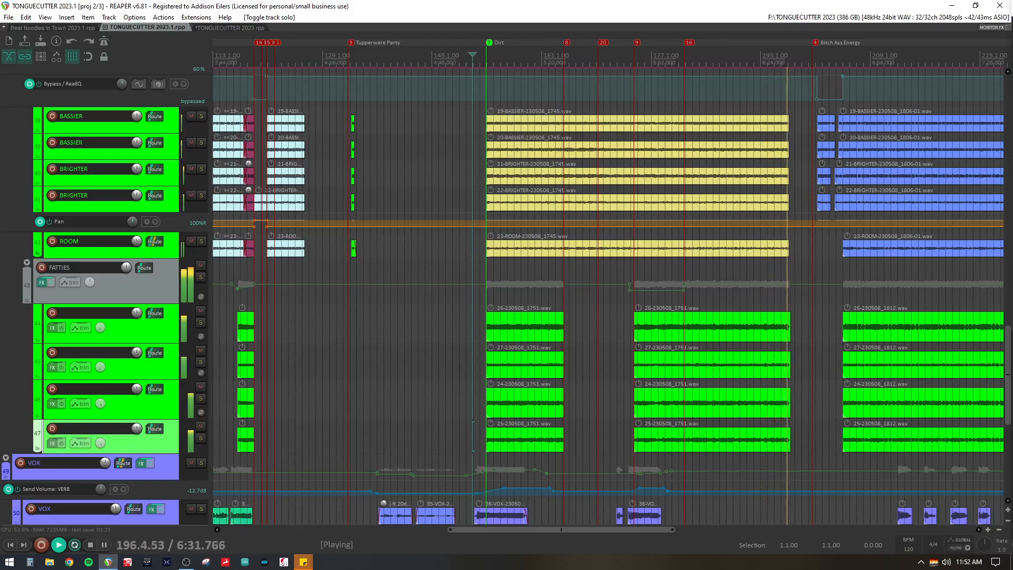
key(space)
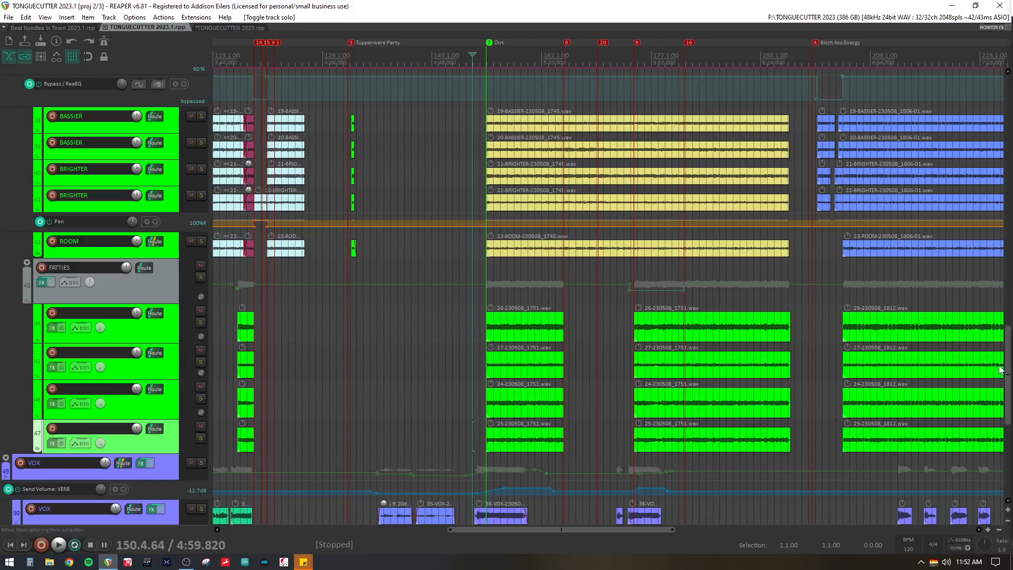
- Enlarge the master track's Volume envelope lane
drag(1006, 364, 1009, 117)
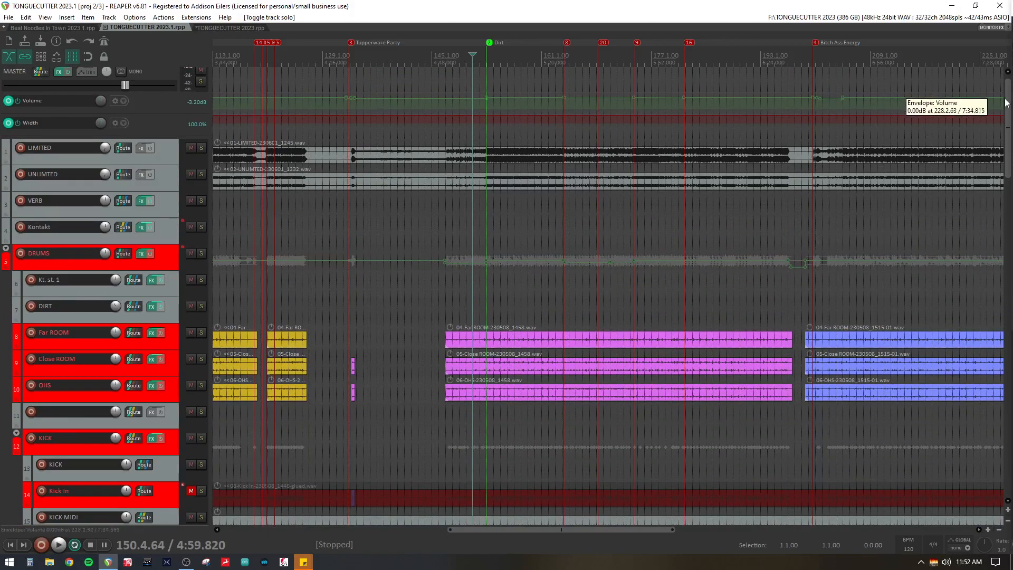
drag(1010, 103, 1010, 90)
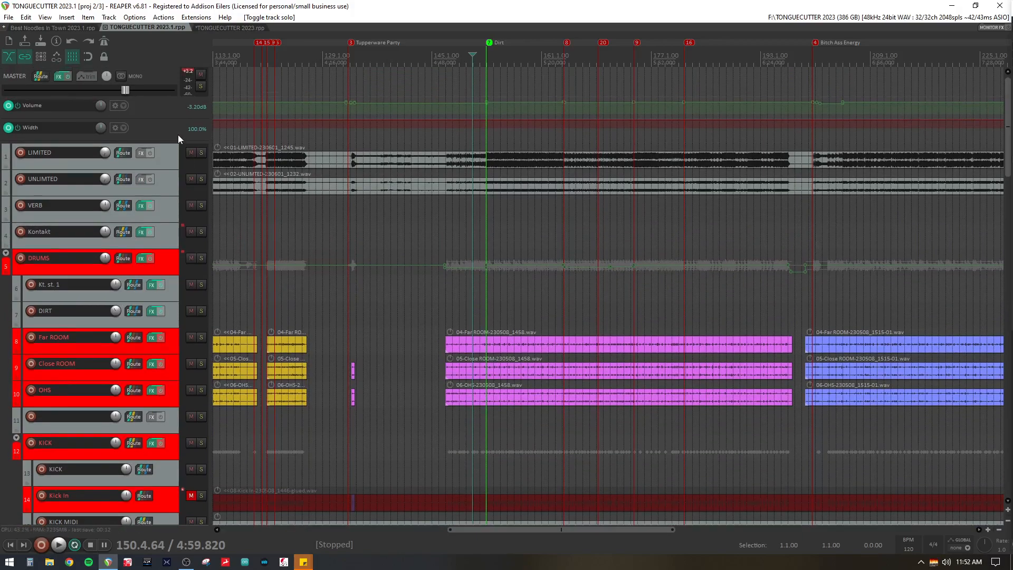
drag(179, 118, 214, 260)
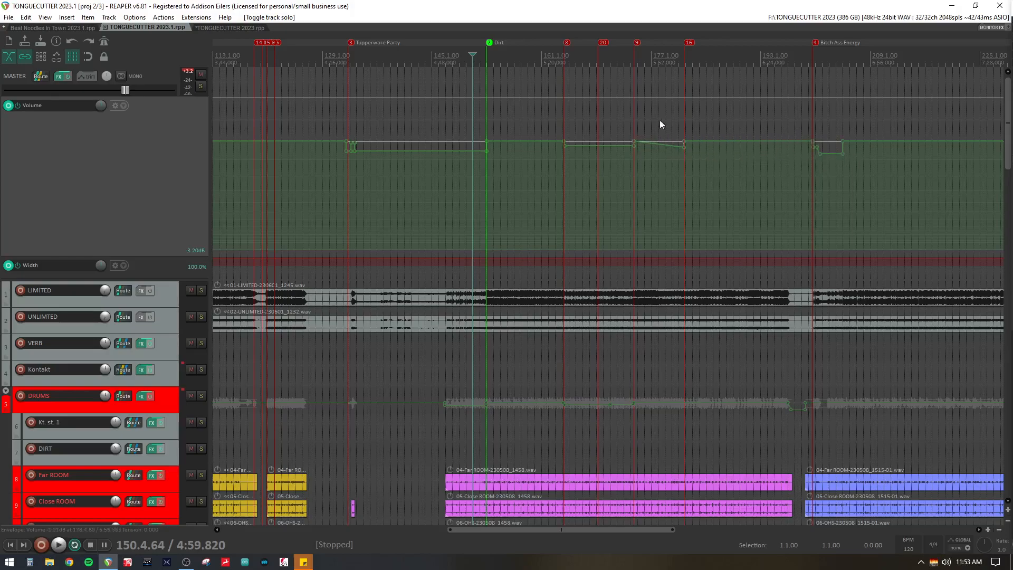
- Play the full mix from just before marker 9 through the master volume automation up to marker 16
click(563, 116)
click(627, 118)
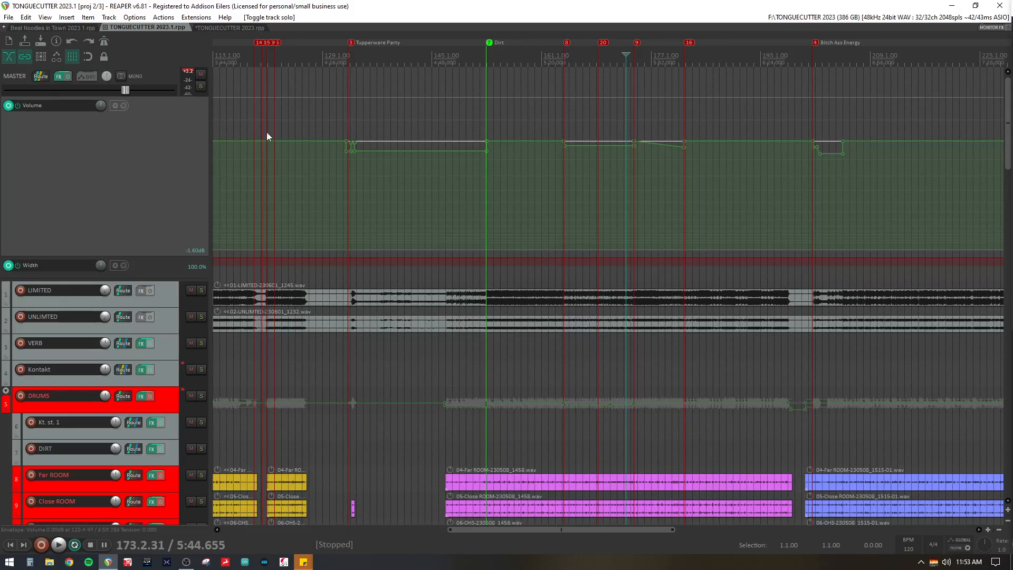
key(space)
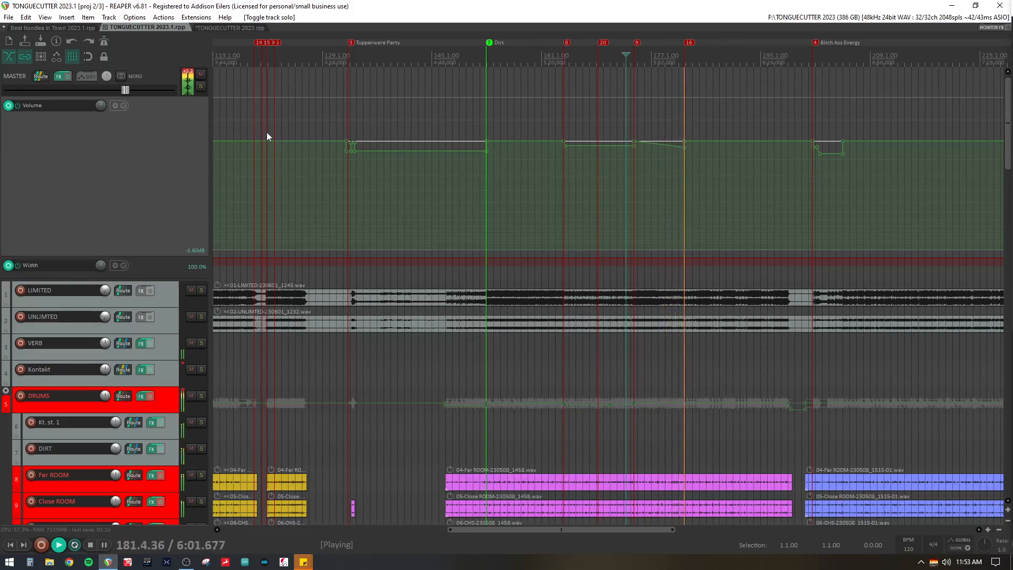
key(space)
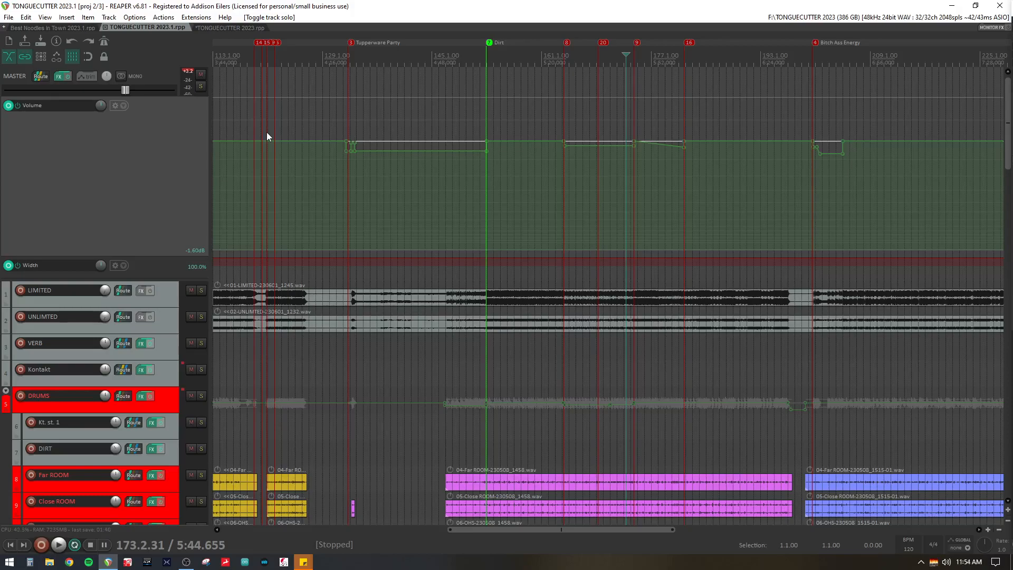
- Dismiss the message box and look over the MAIN MEAT tracks and their API-560 Mono and ReaEQ automation lanes
click(202, 74)
drag(1009, 95, 1009, 421)
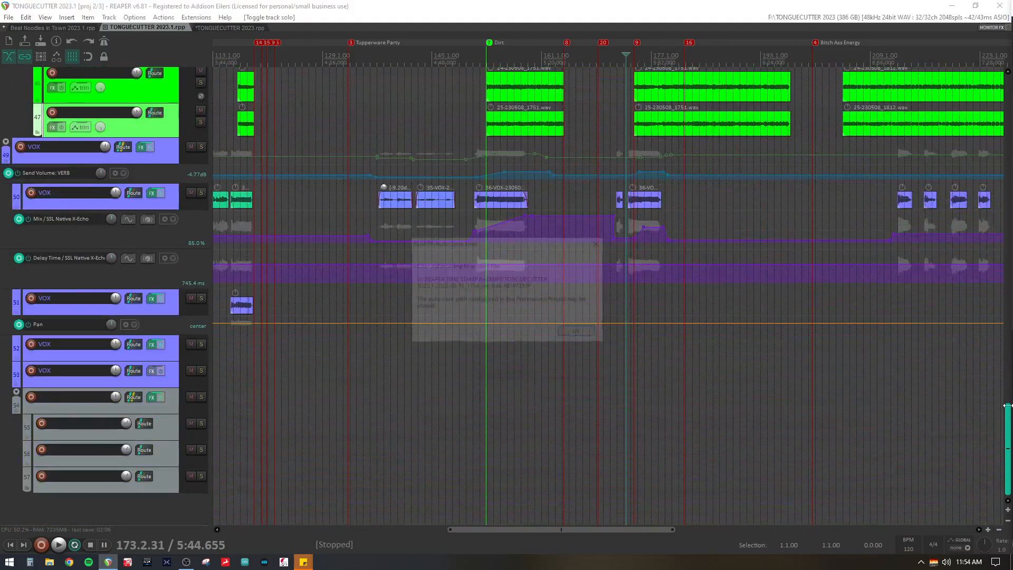
click(579, 333)
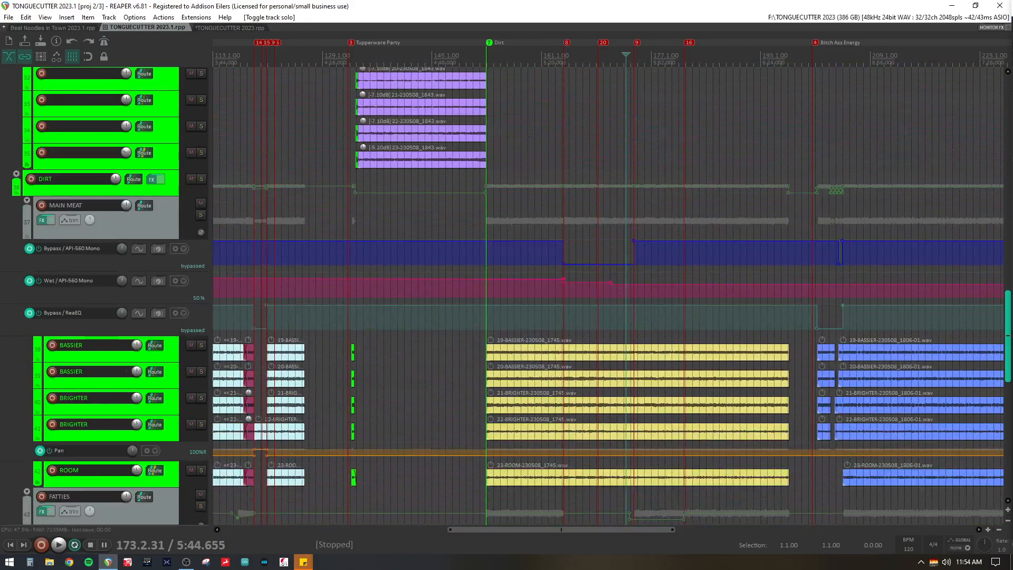